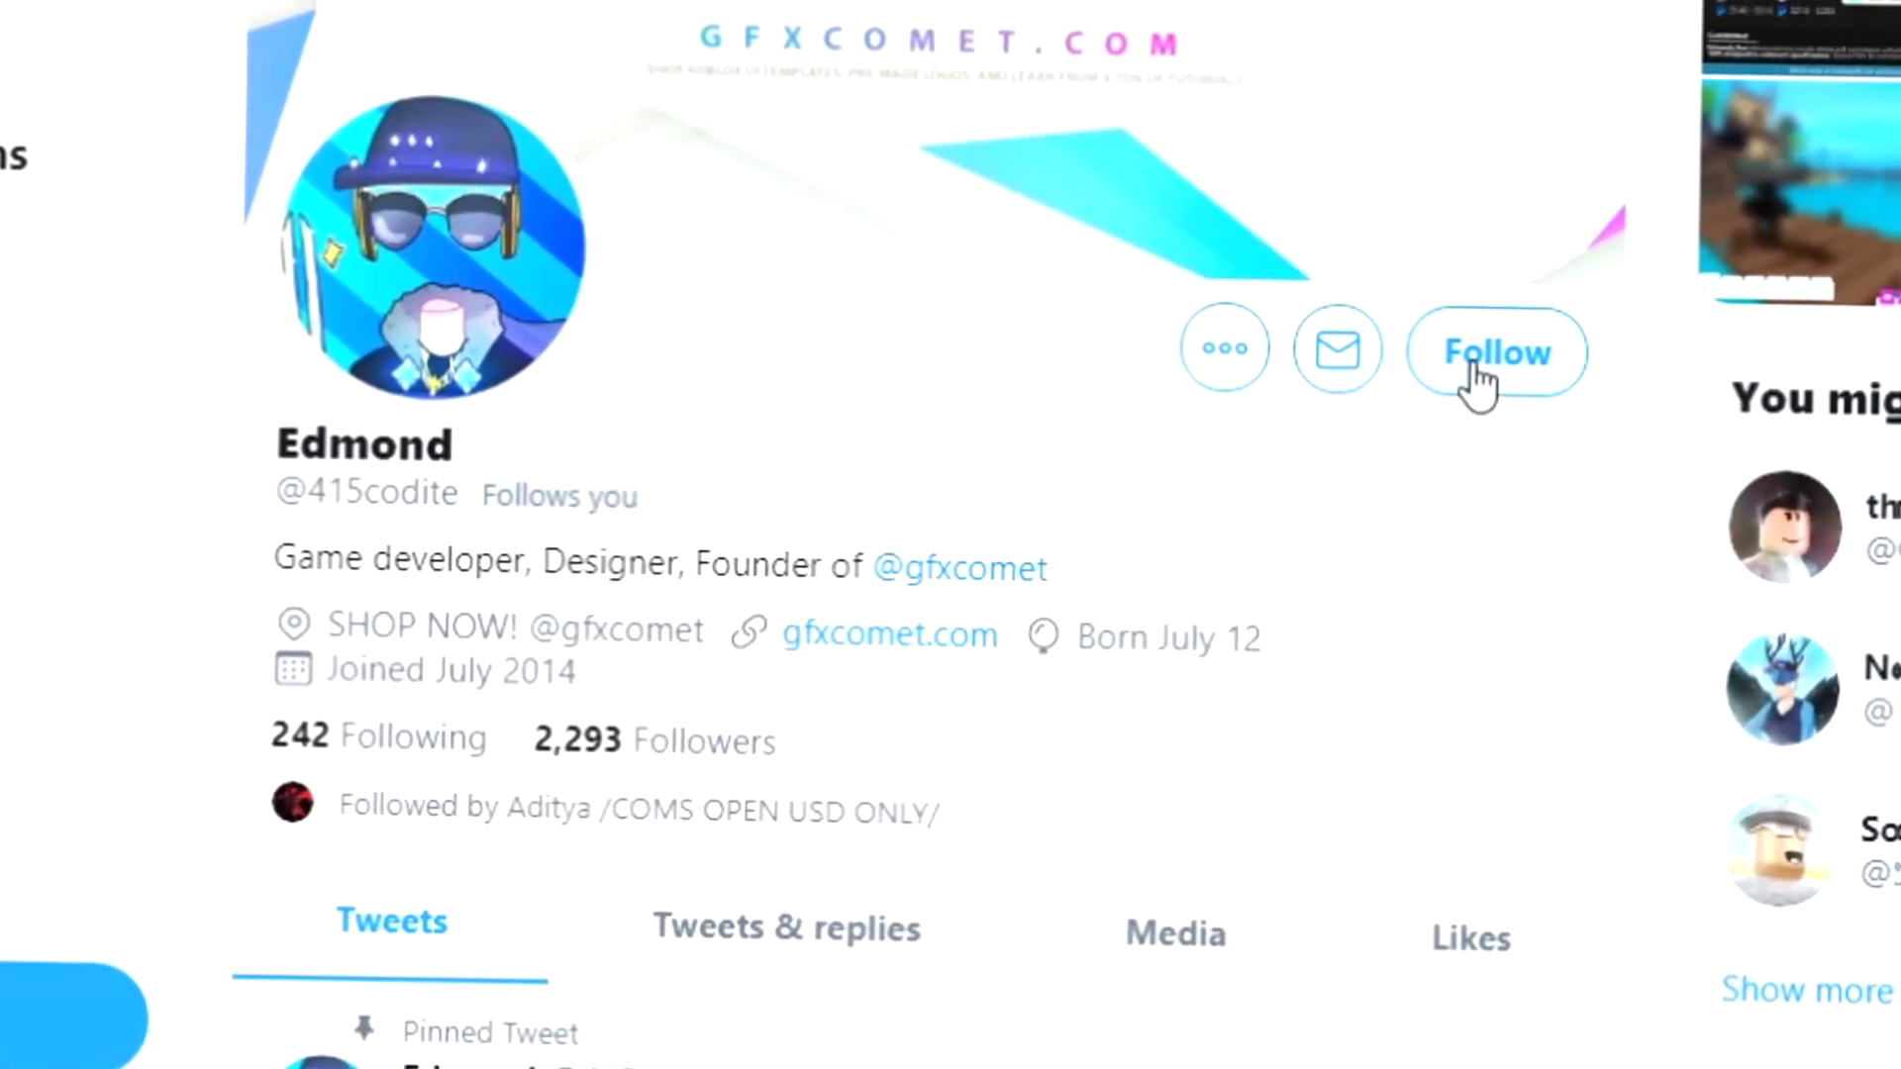
Step: Follow the creator's and GFX COMET's Twitter profiles and turn on notifications for both
click(1478, 376)
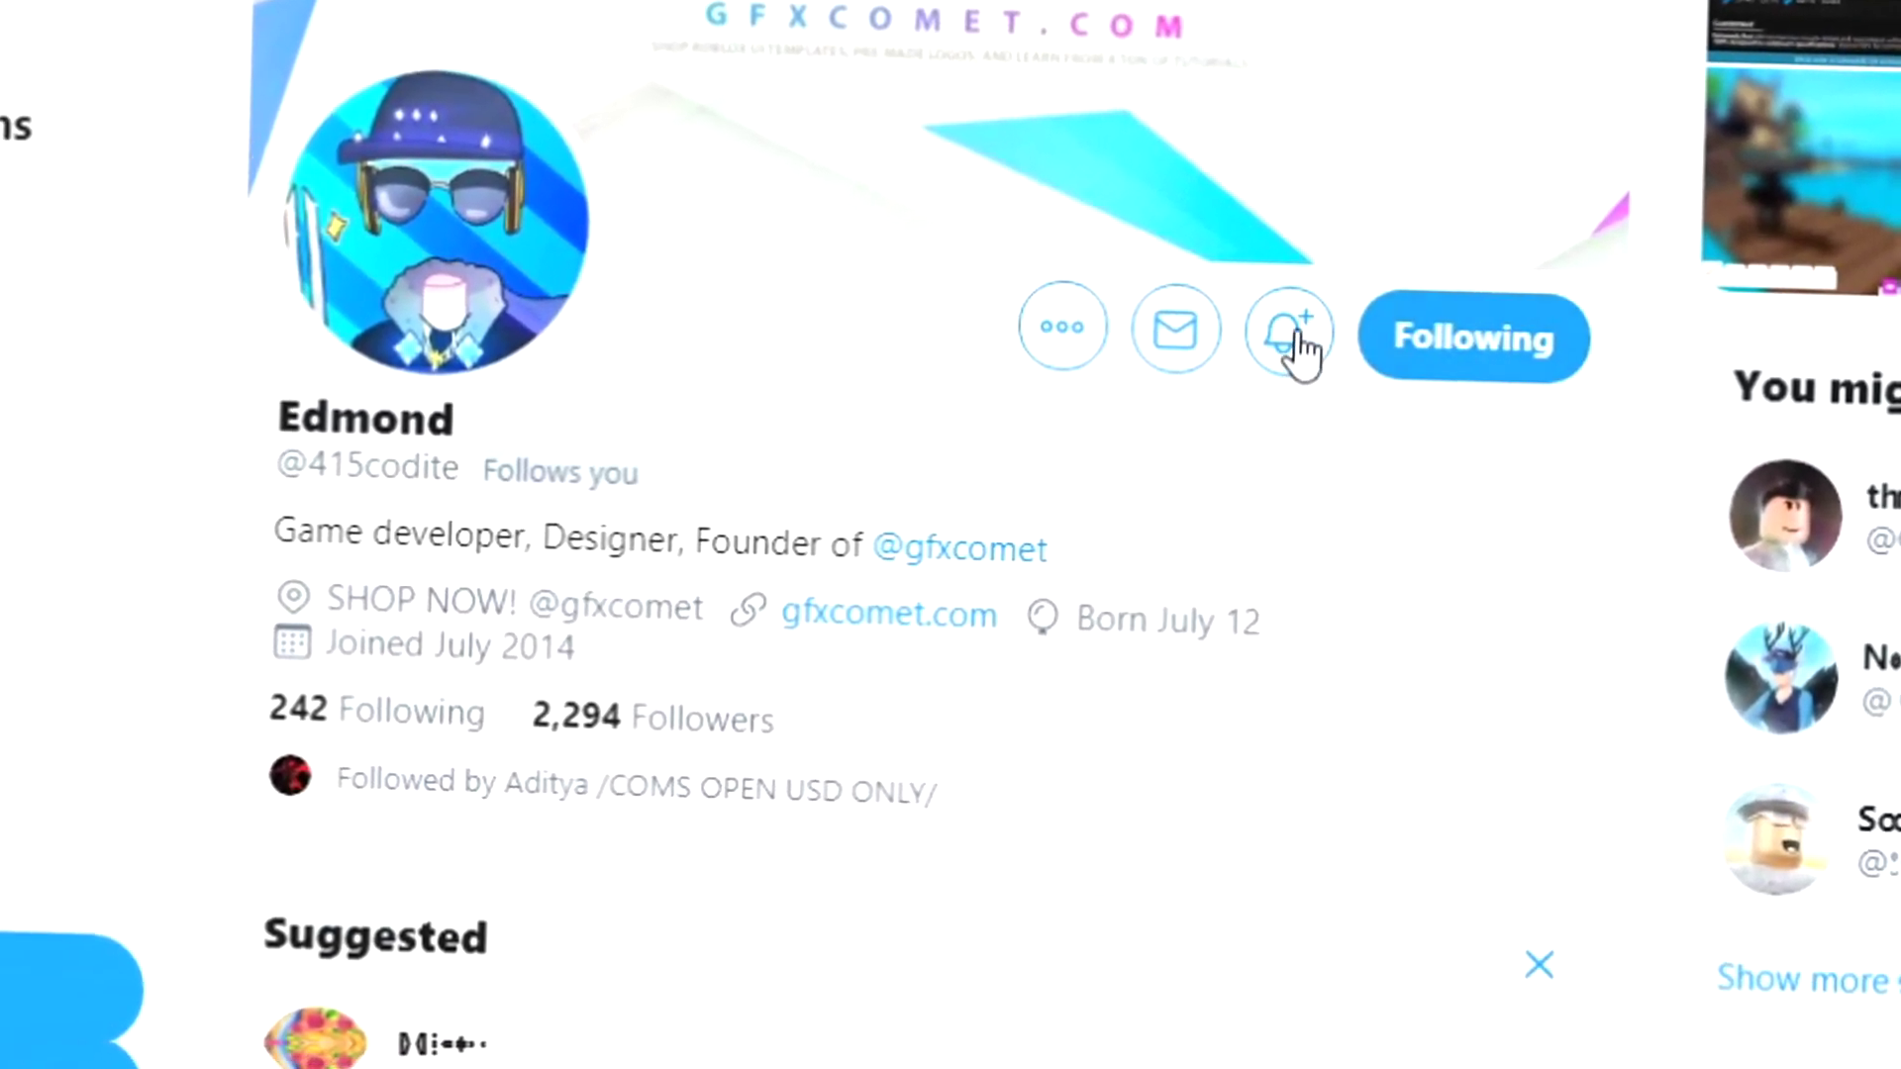
click(1290, 334)
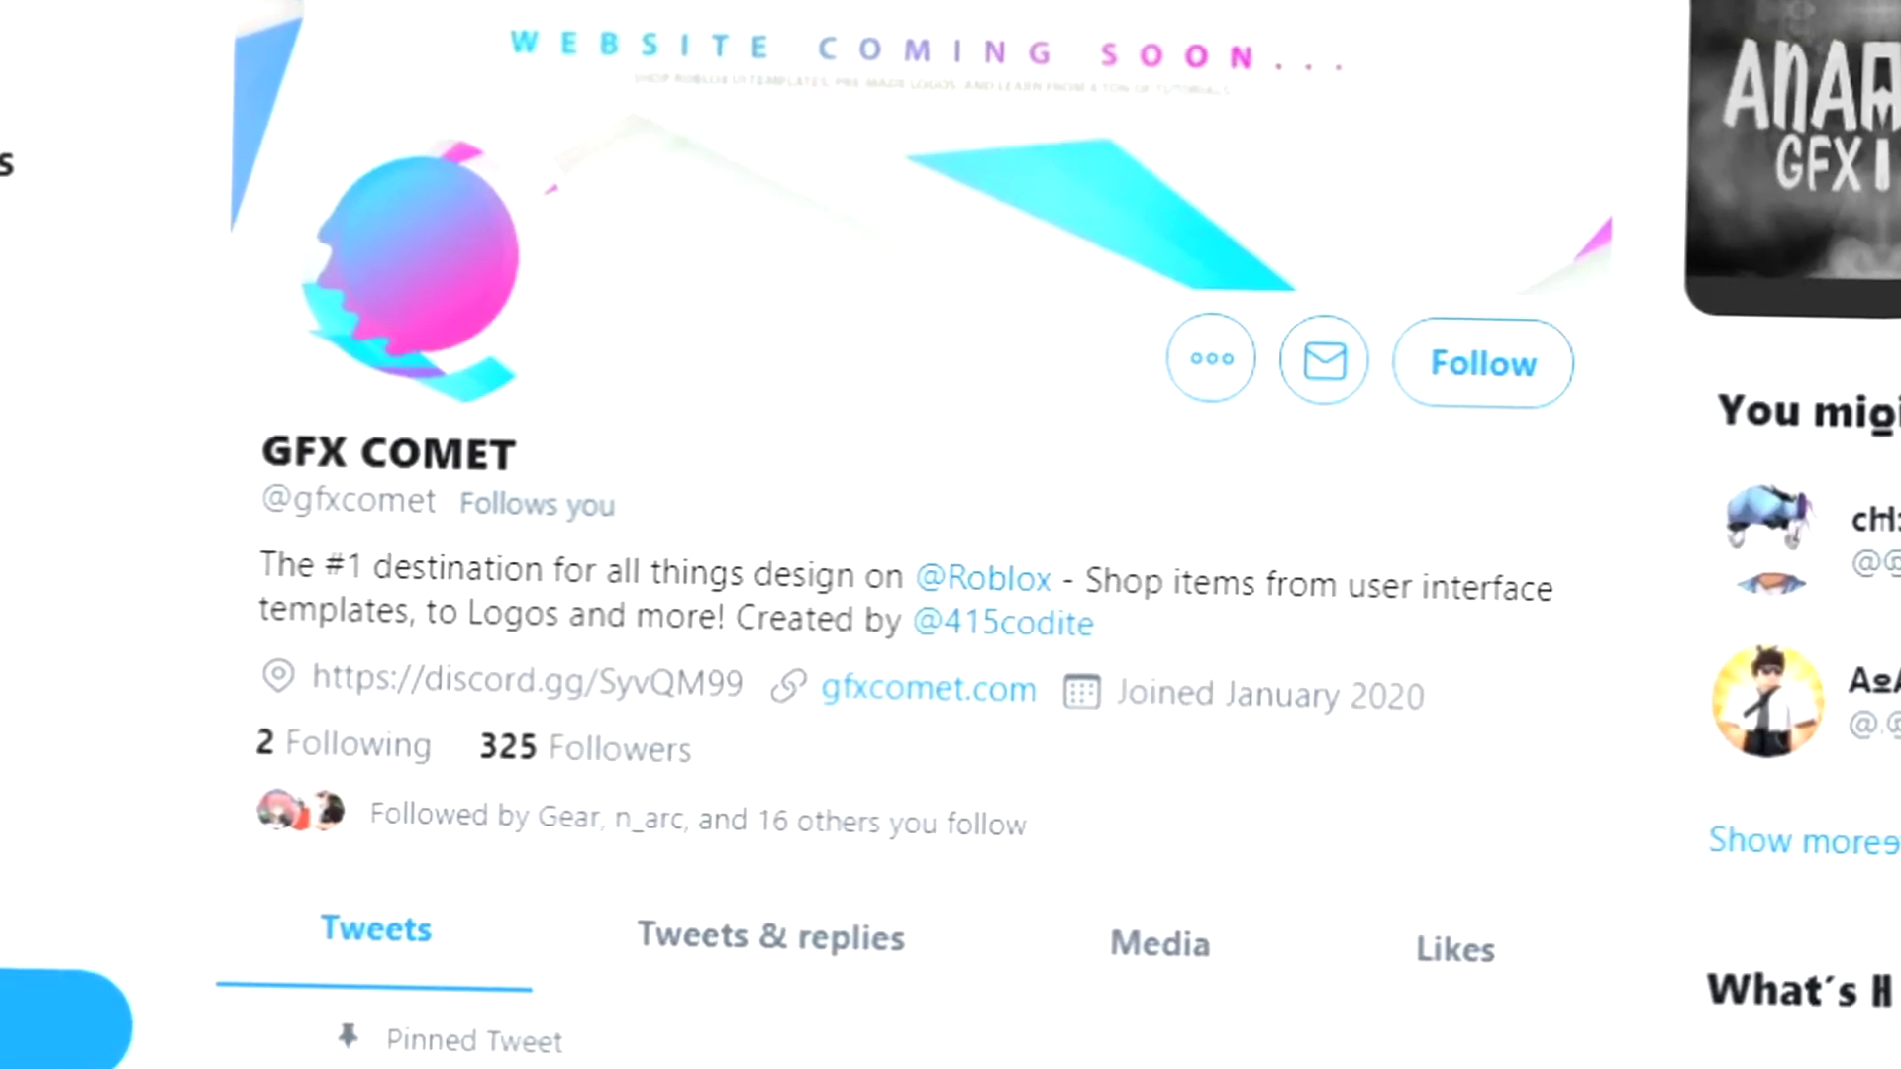
click(1505, 376)
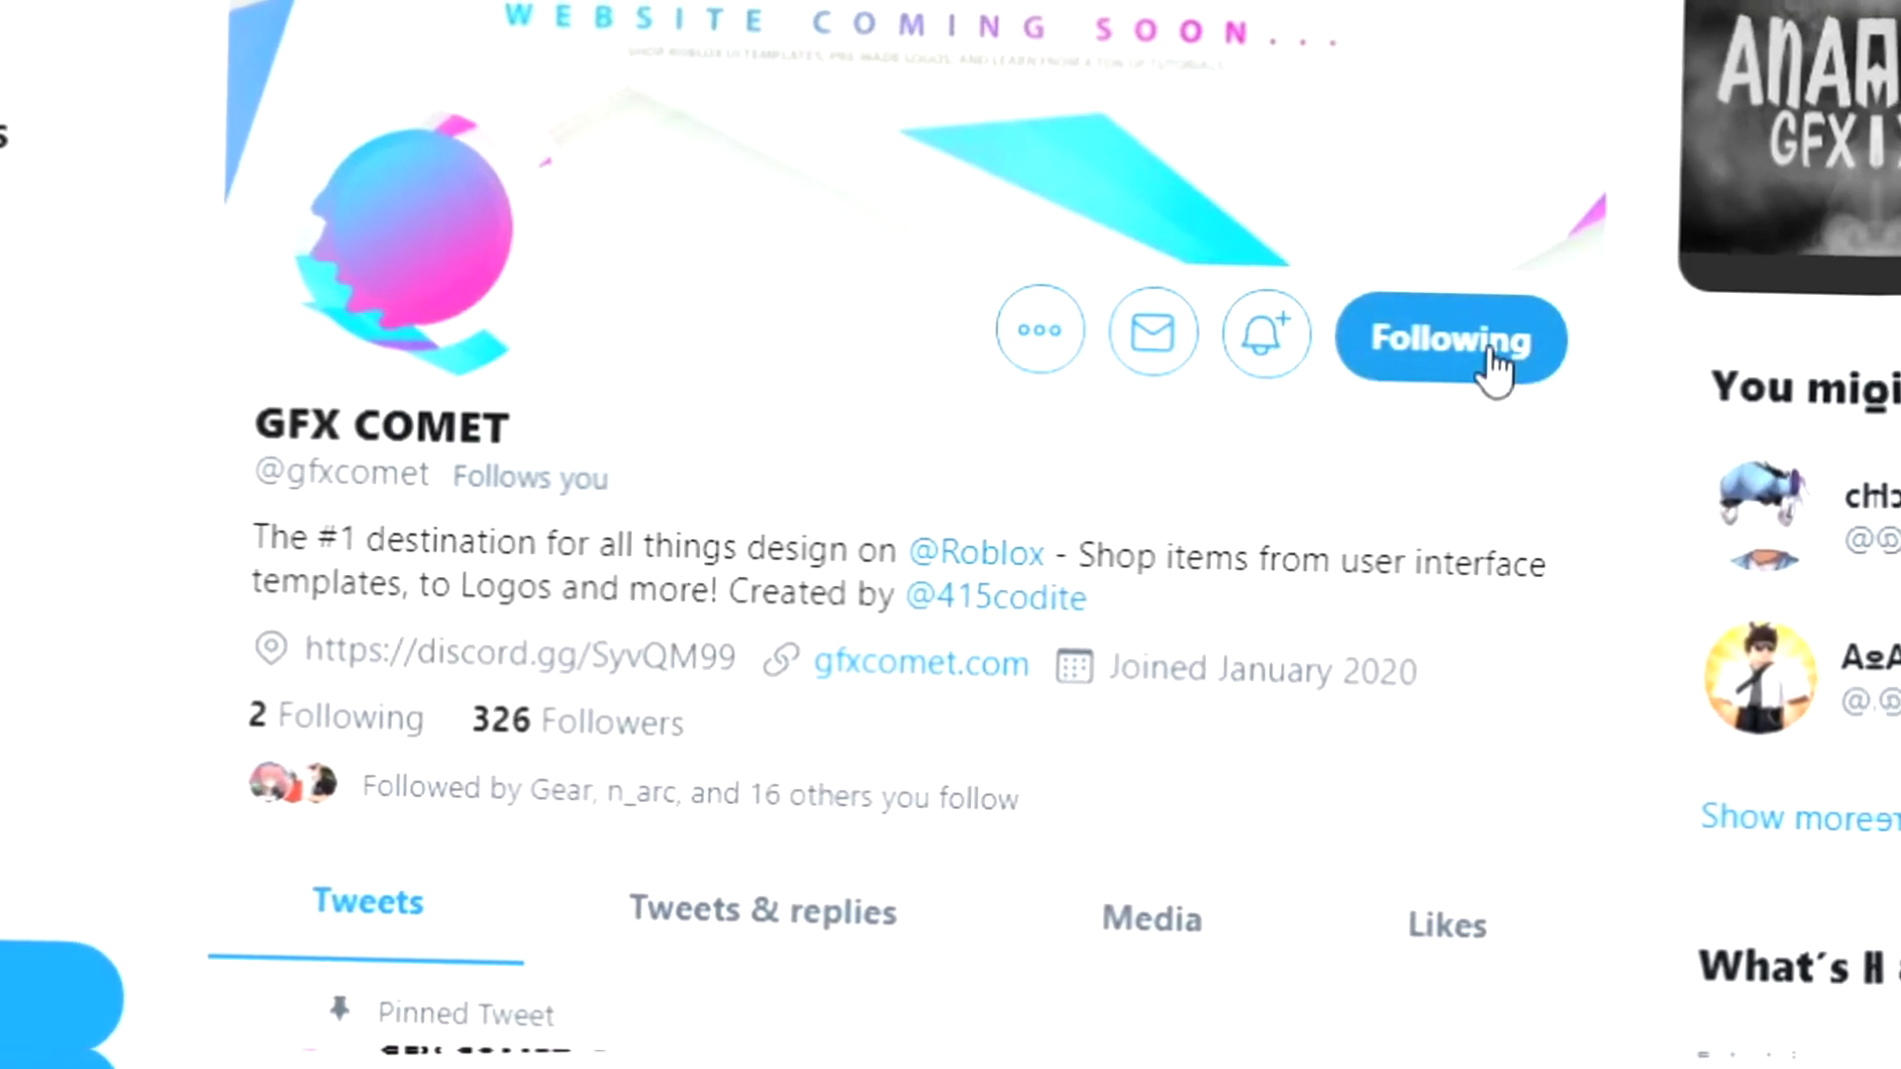
click(1262, 348)
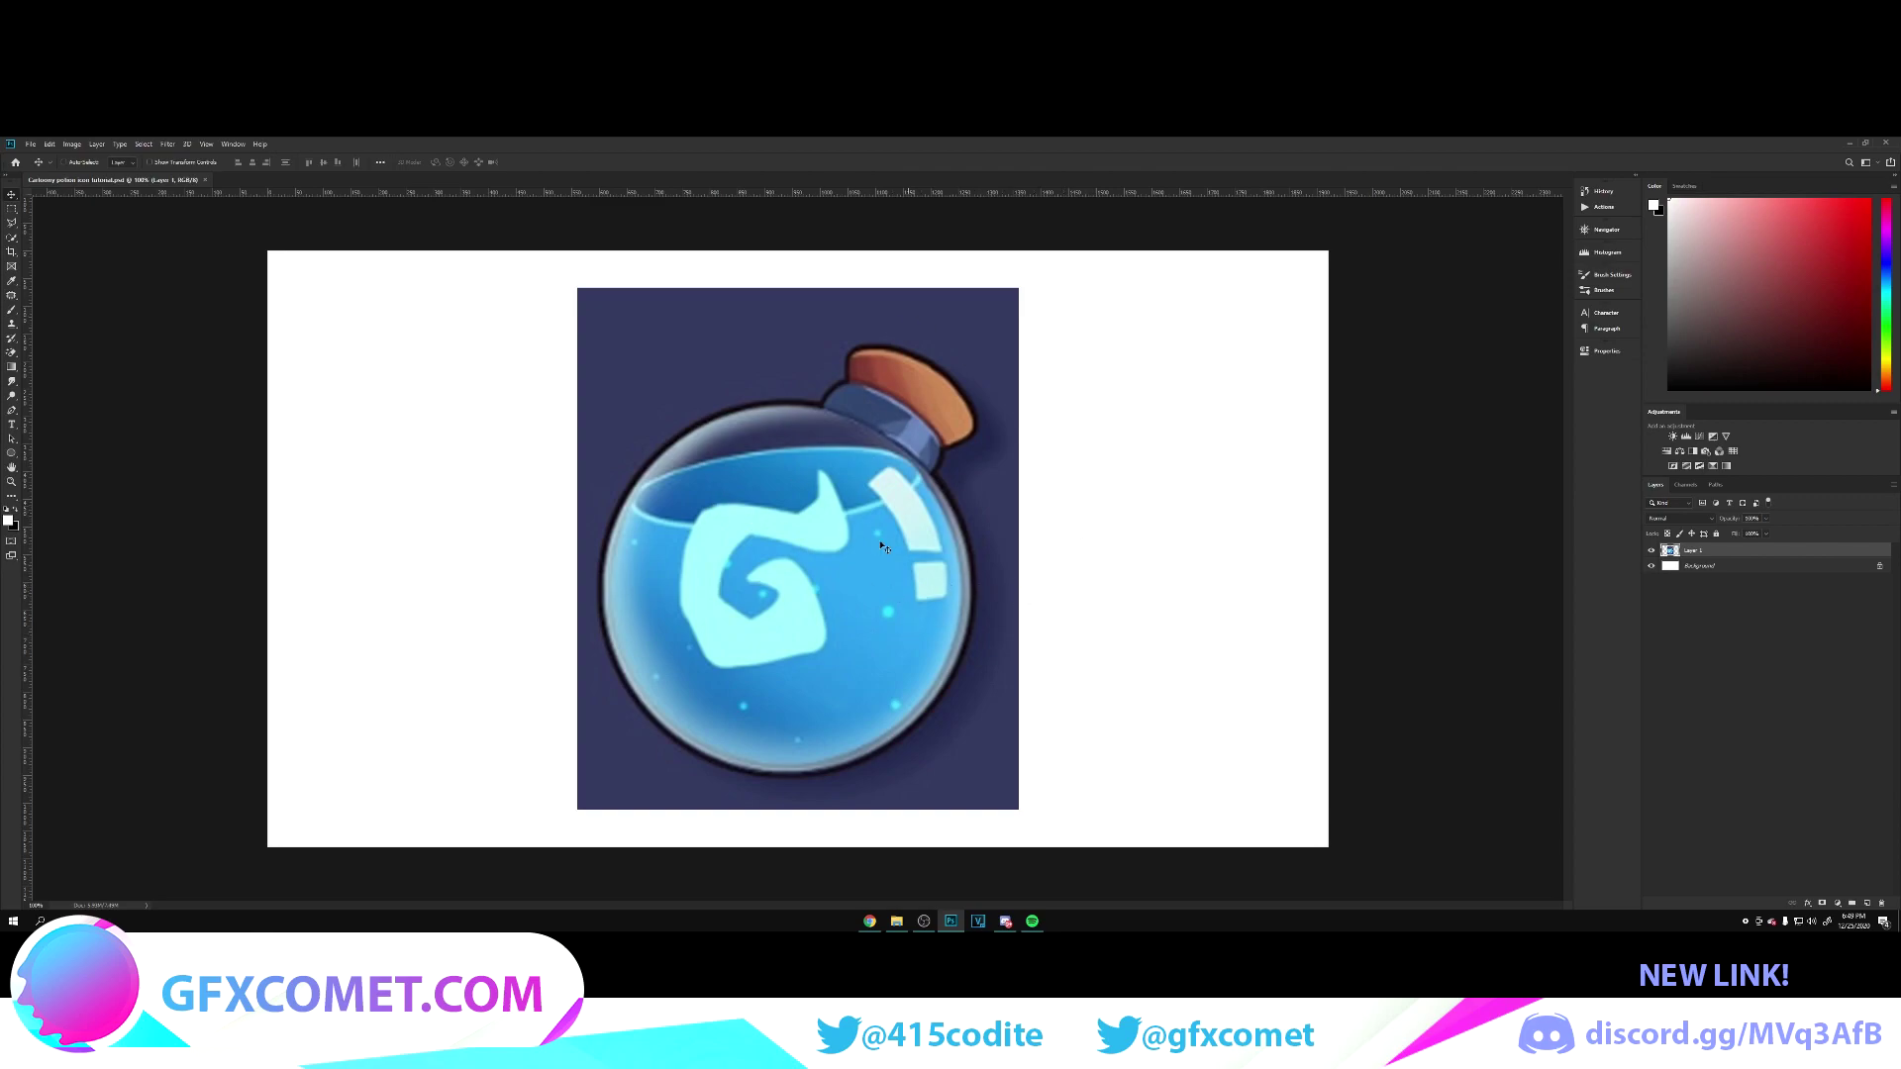
Step: Reposition the potion reference image slightly on the white canvas and add a new empty layer above it
drag(999, 563, 957, 569)
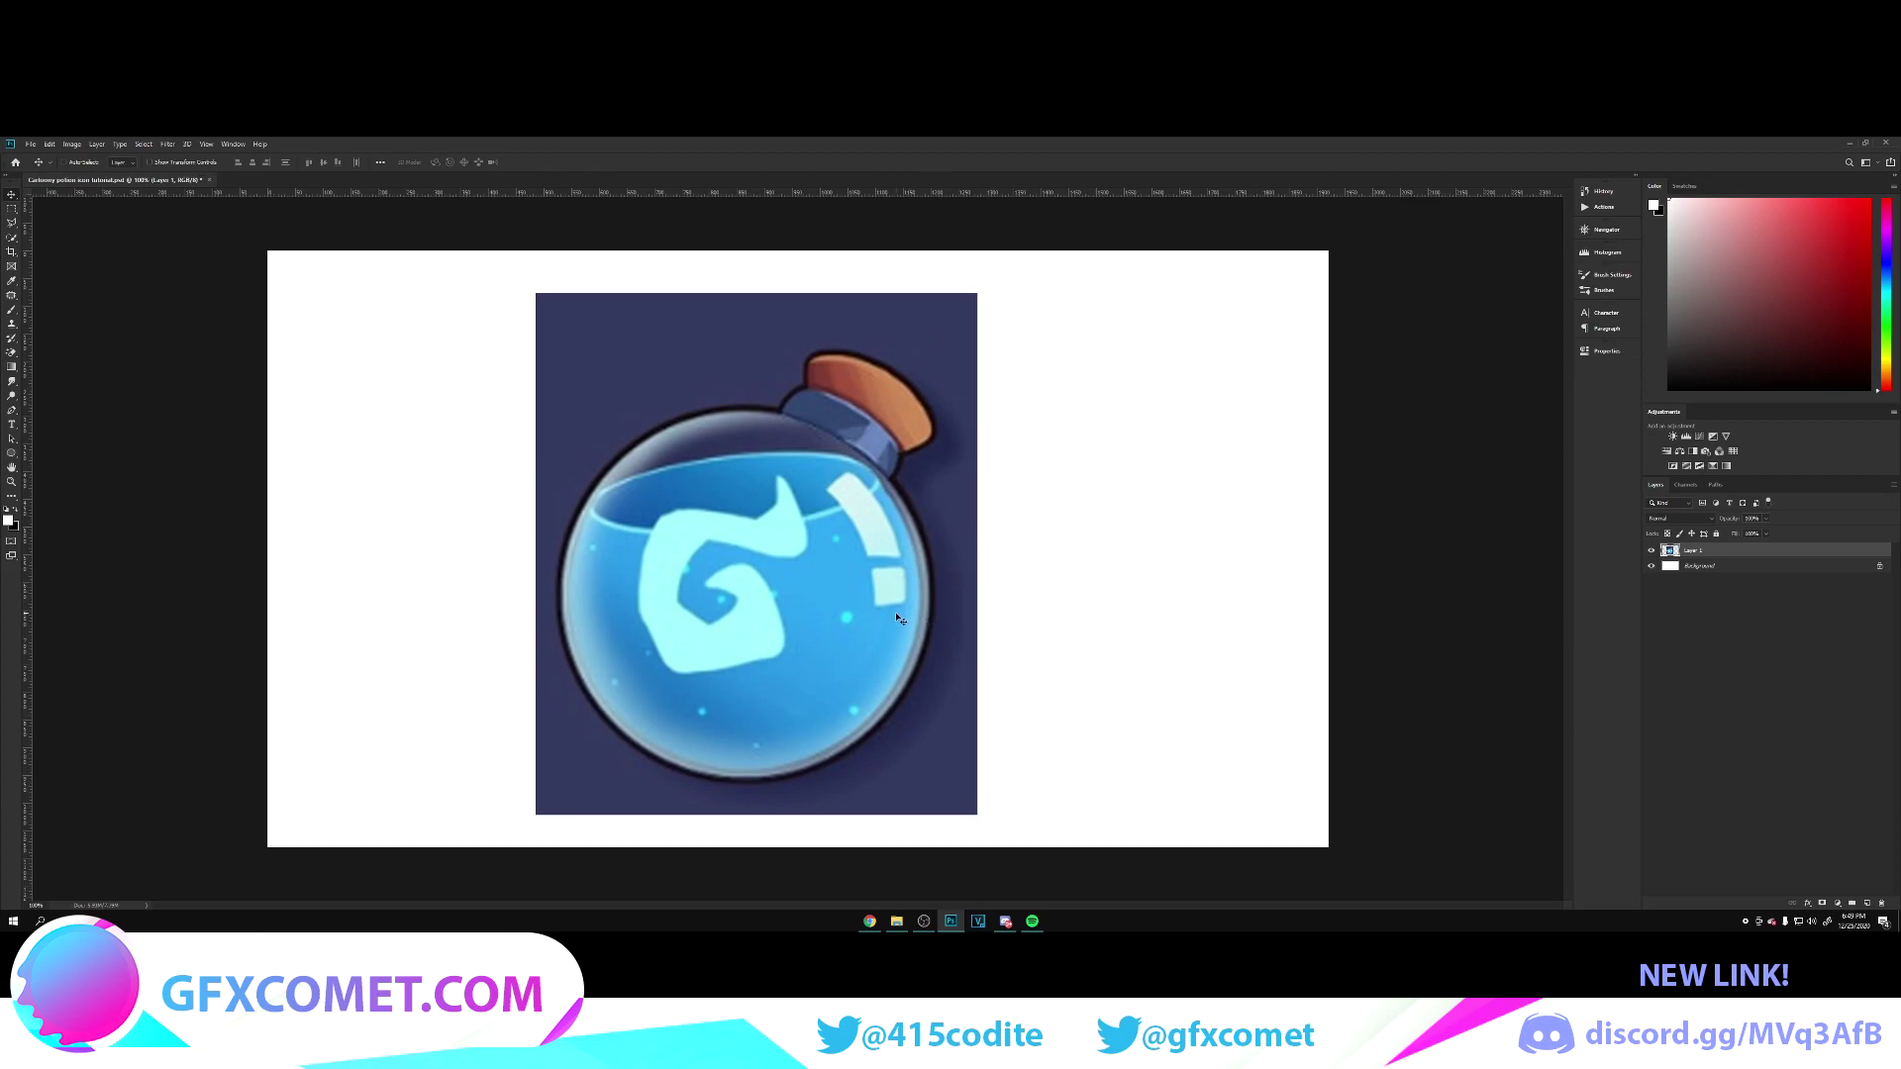
mouse_move(897, 613)
mouse_down()
mouse_move(1053, 580)
mouse_move(1012, 605)
mouse_move(917, 608)
mouse_up()
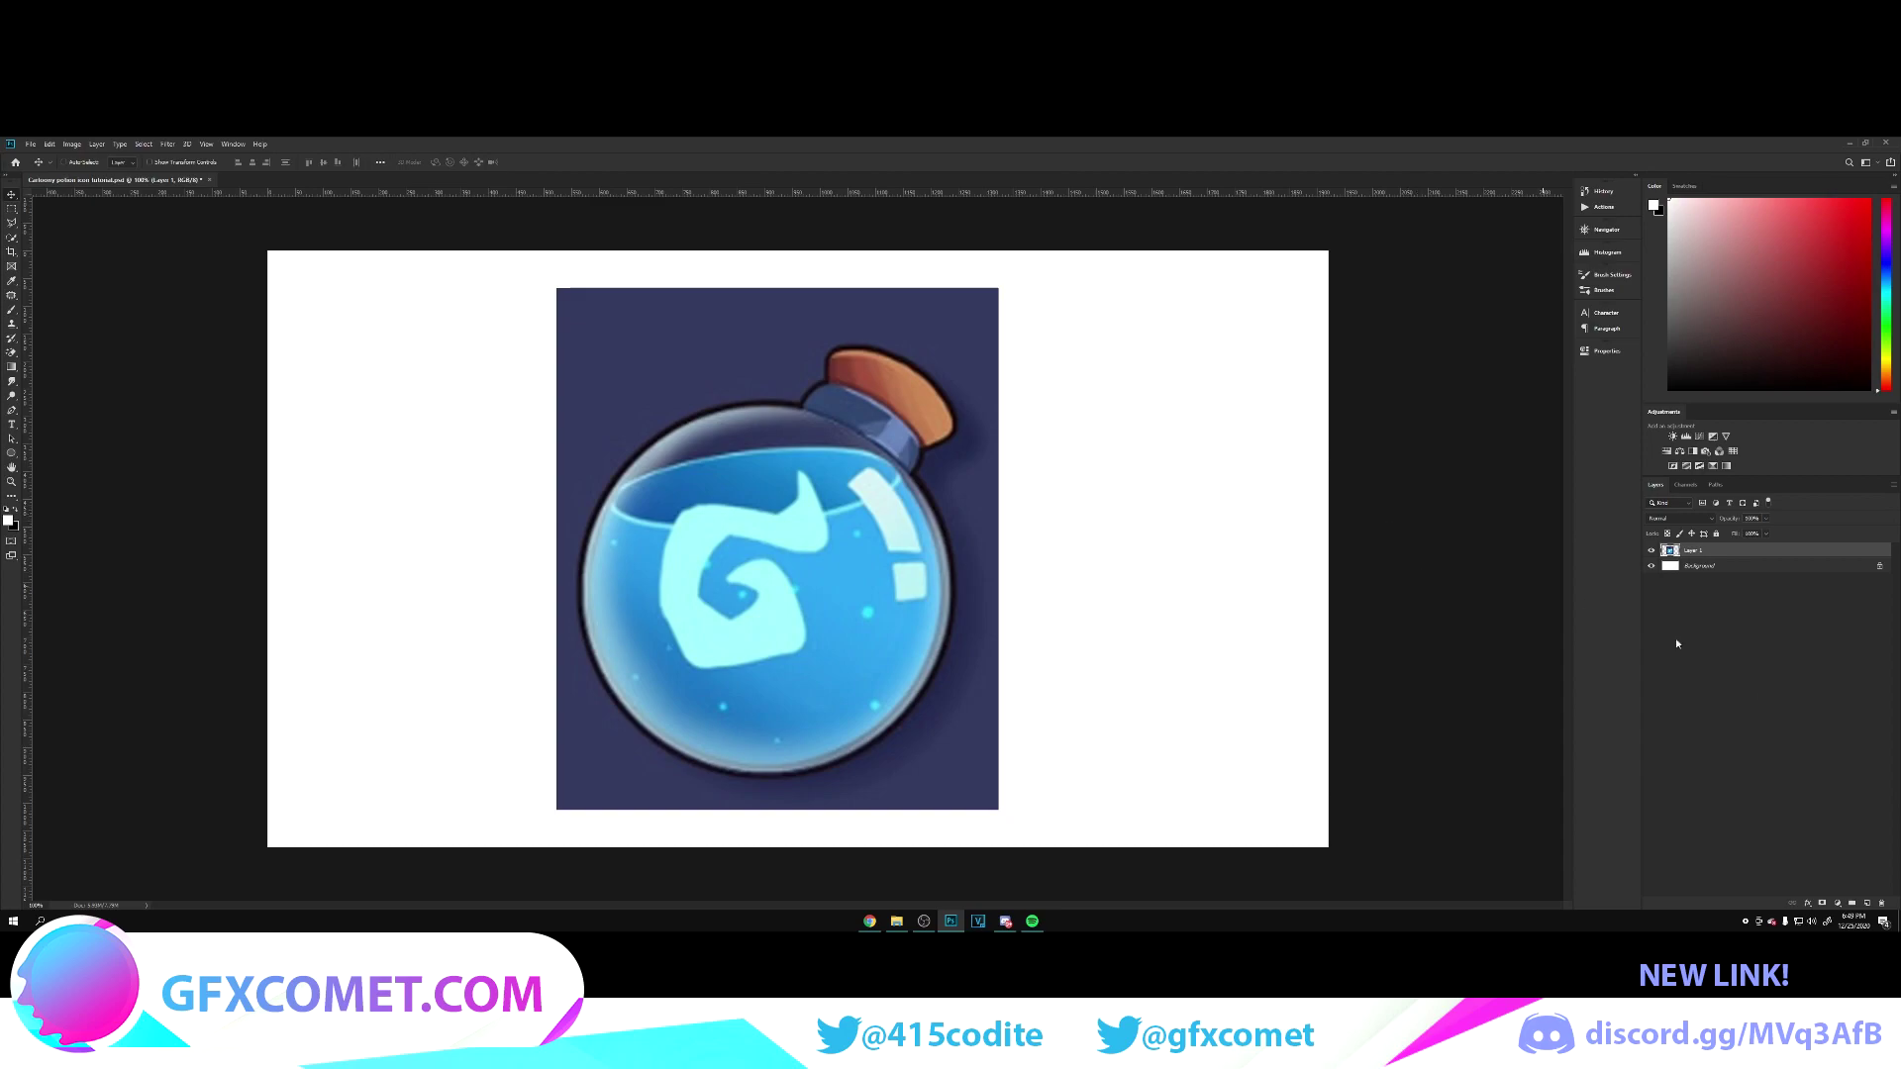
click(1865, 902)
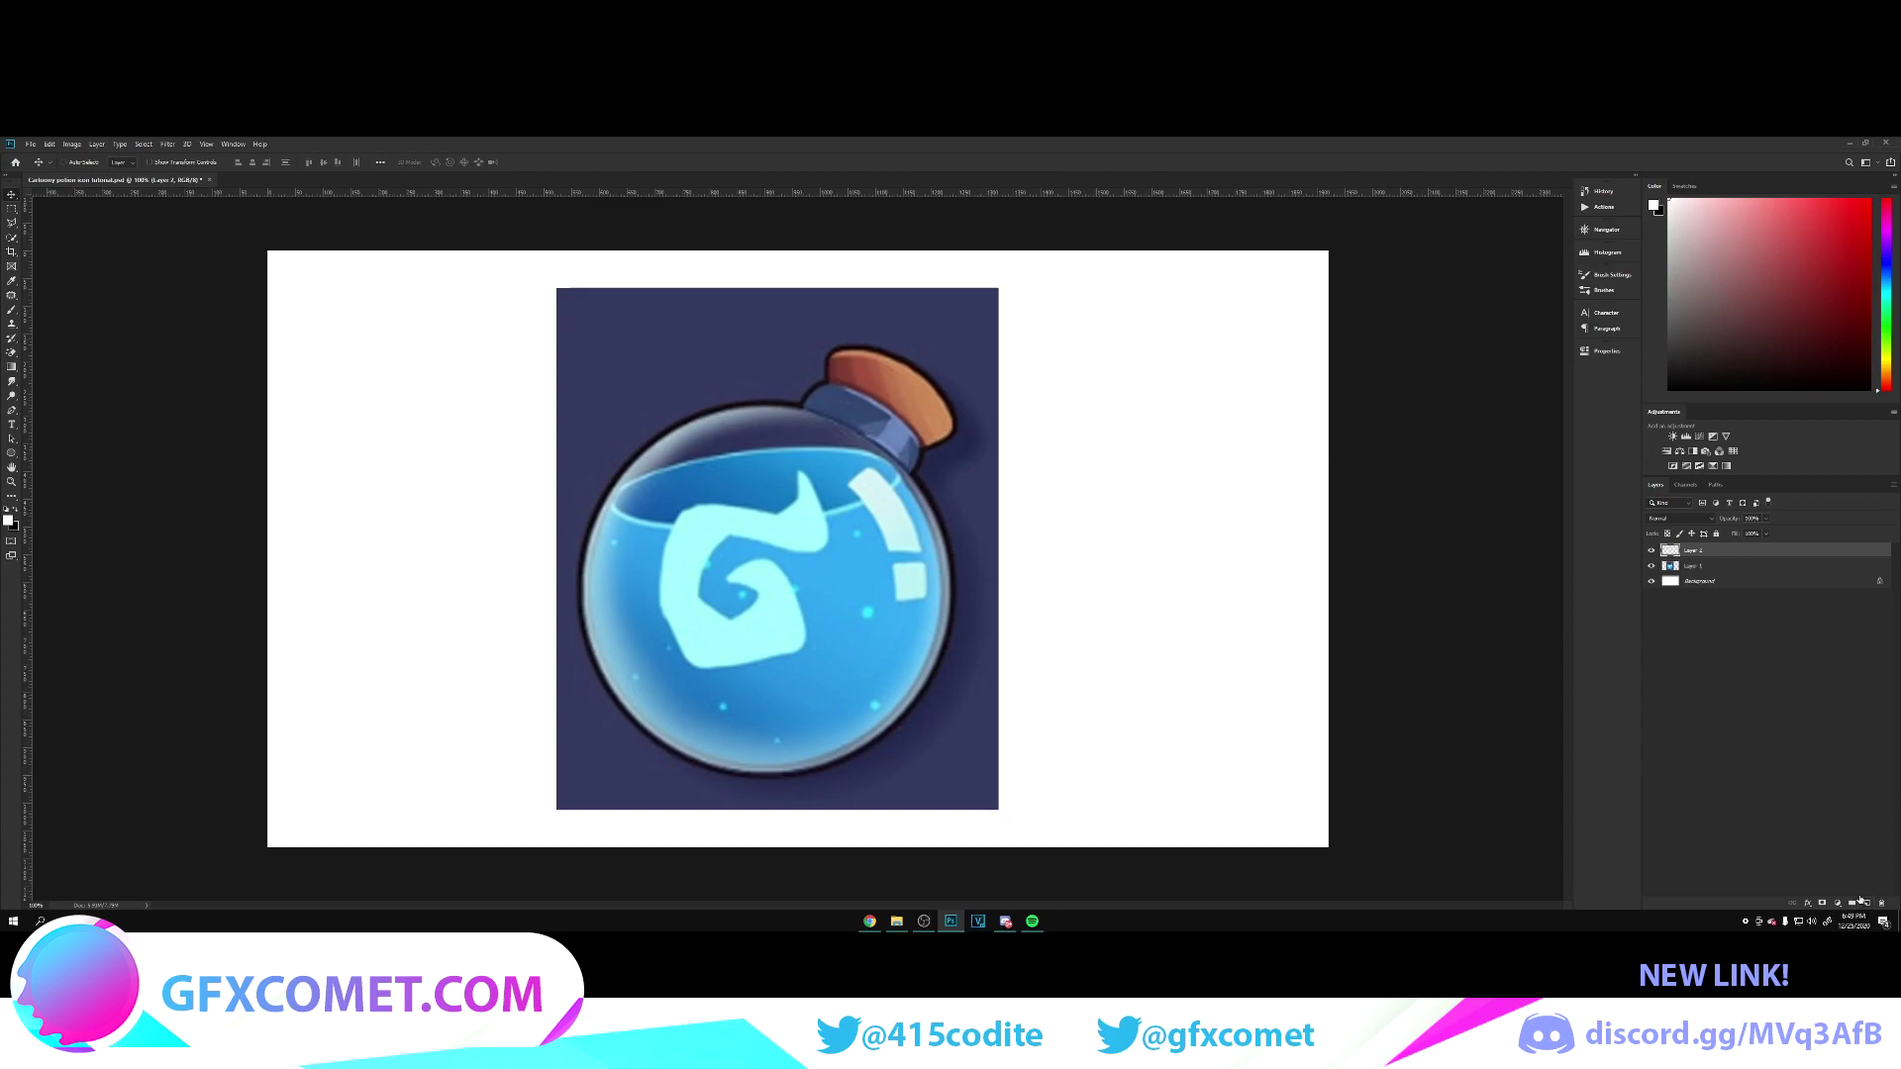
Step: Trace the outer edge of the reference cork with the Pen tool in Shape mode, using a dark solid fill
click(12, 414)
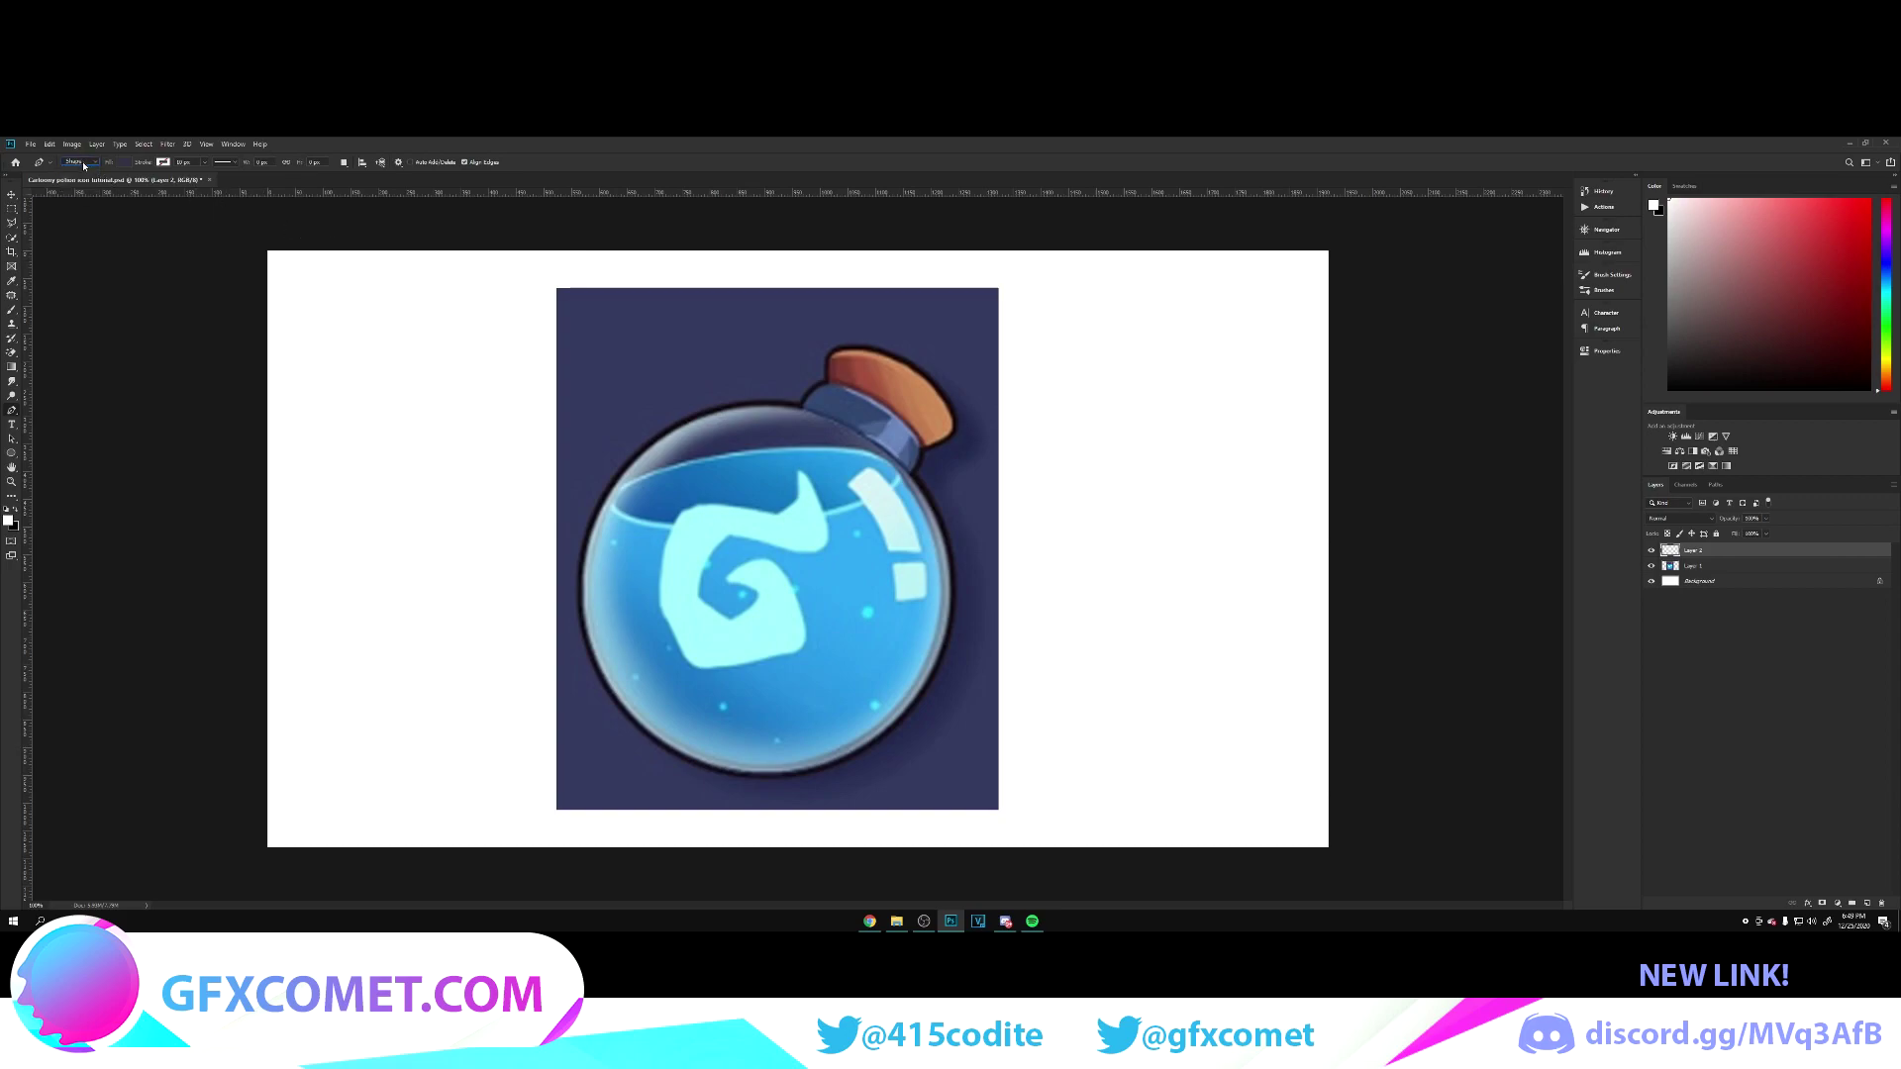
click(119, 163)
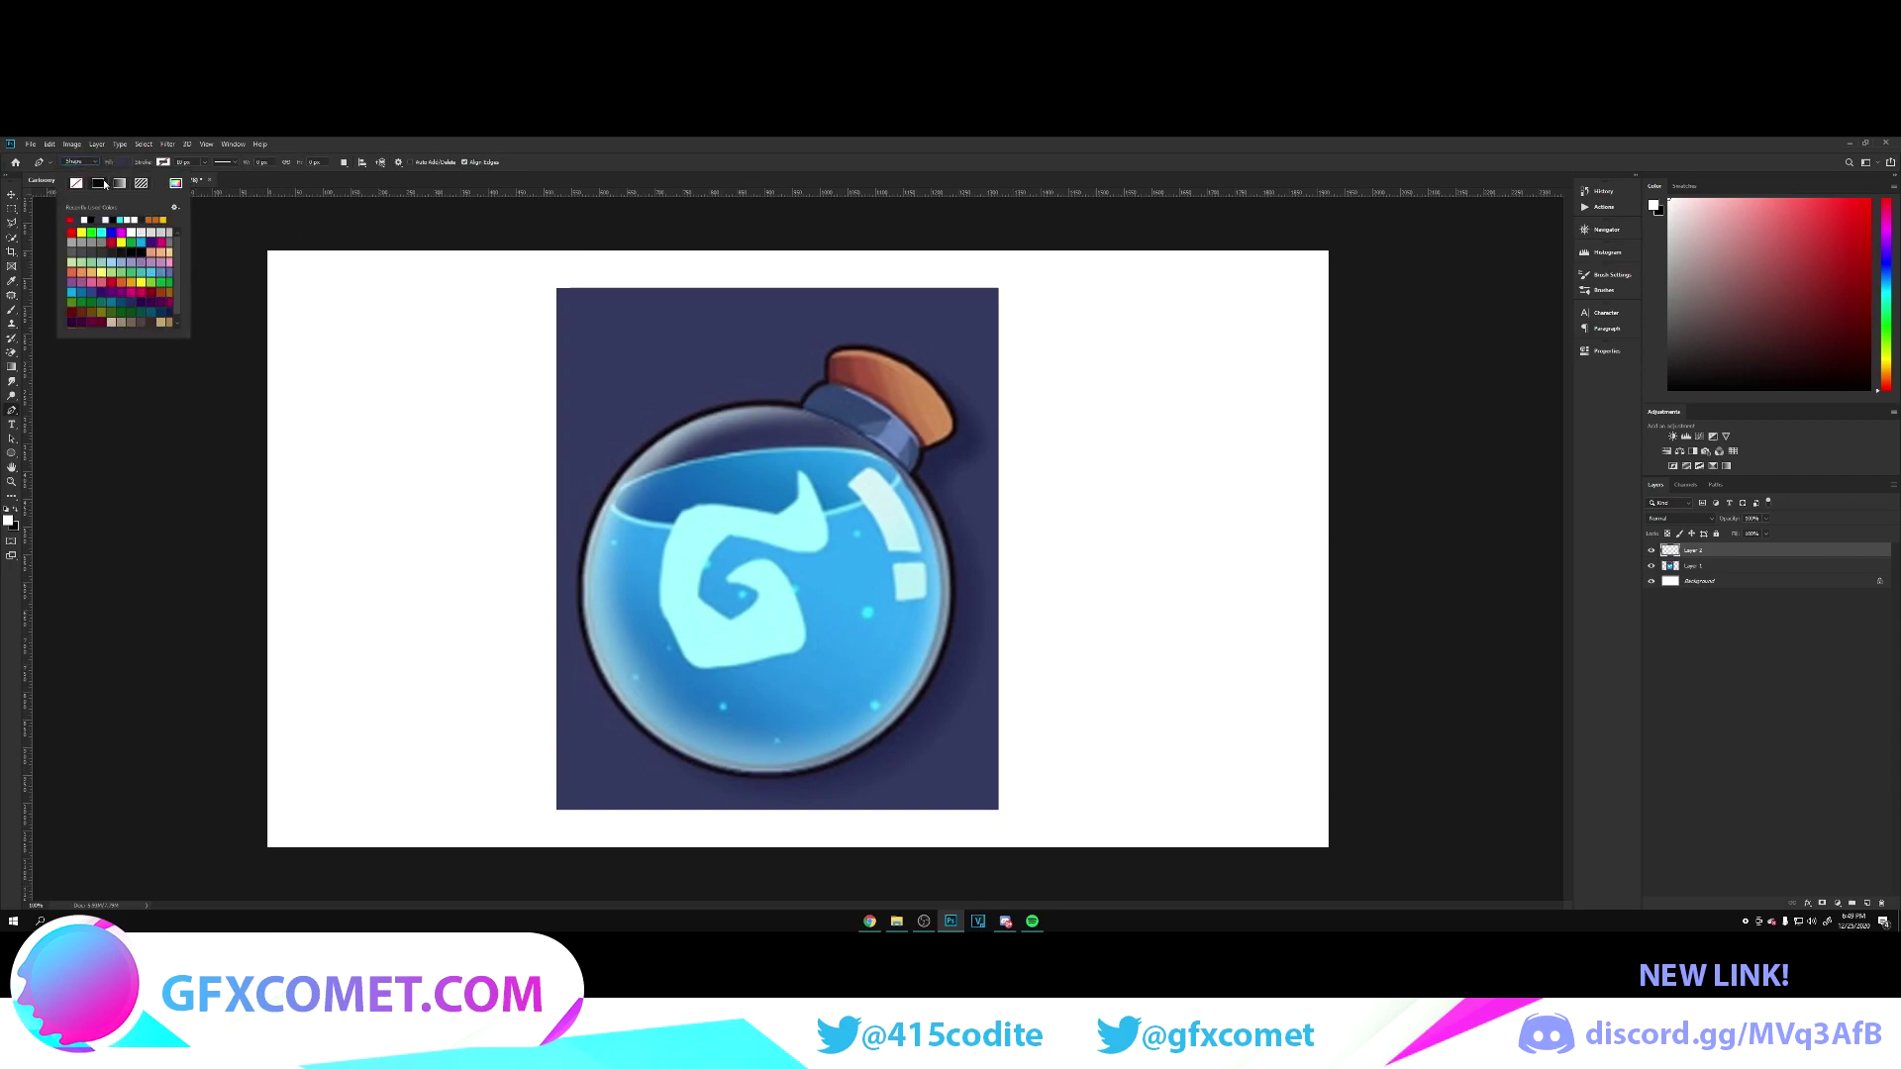
click(845, 143)
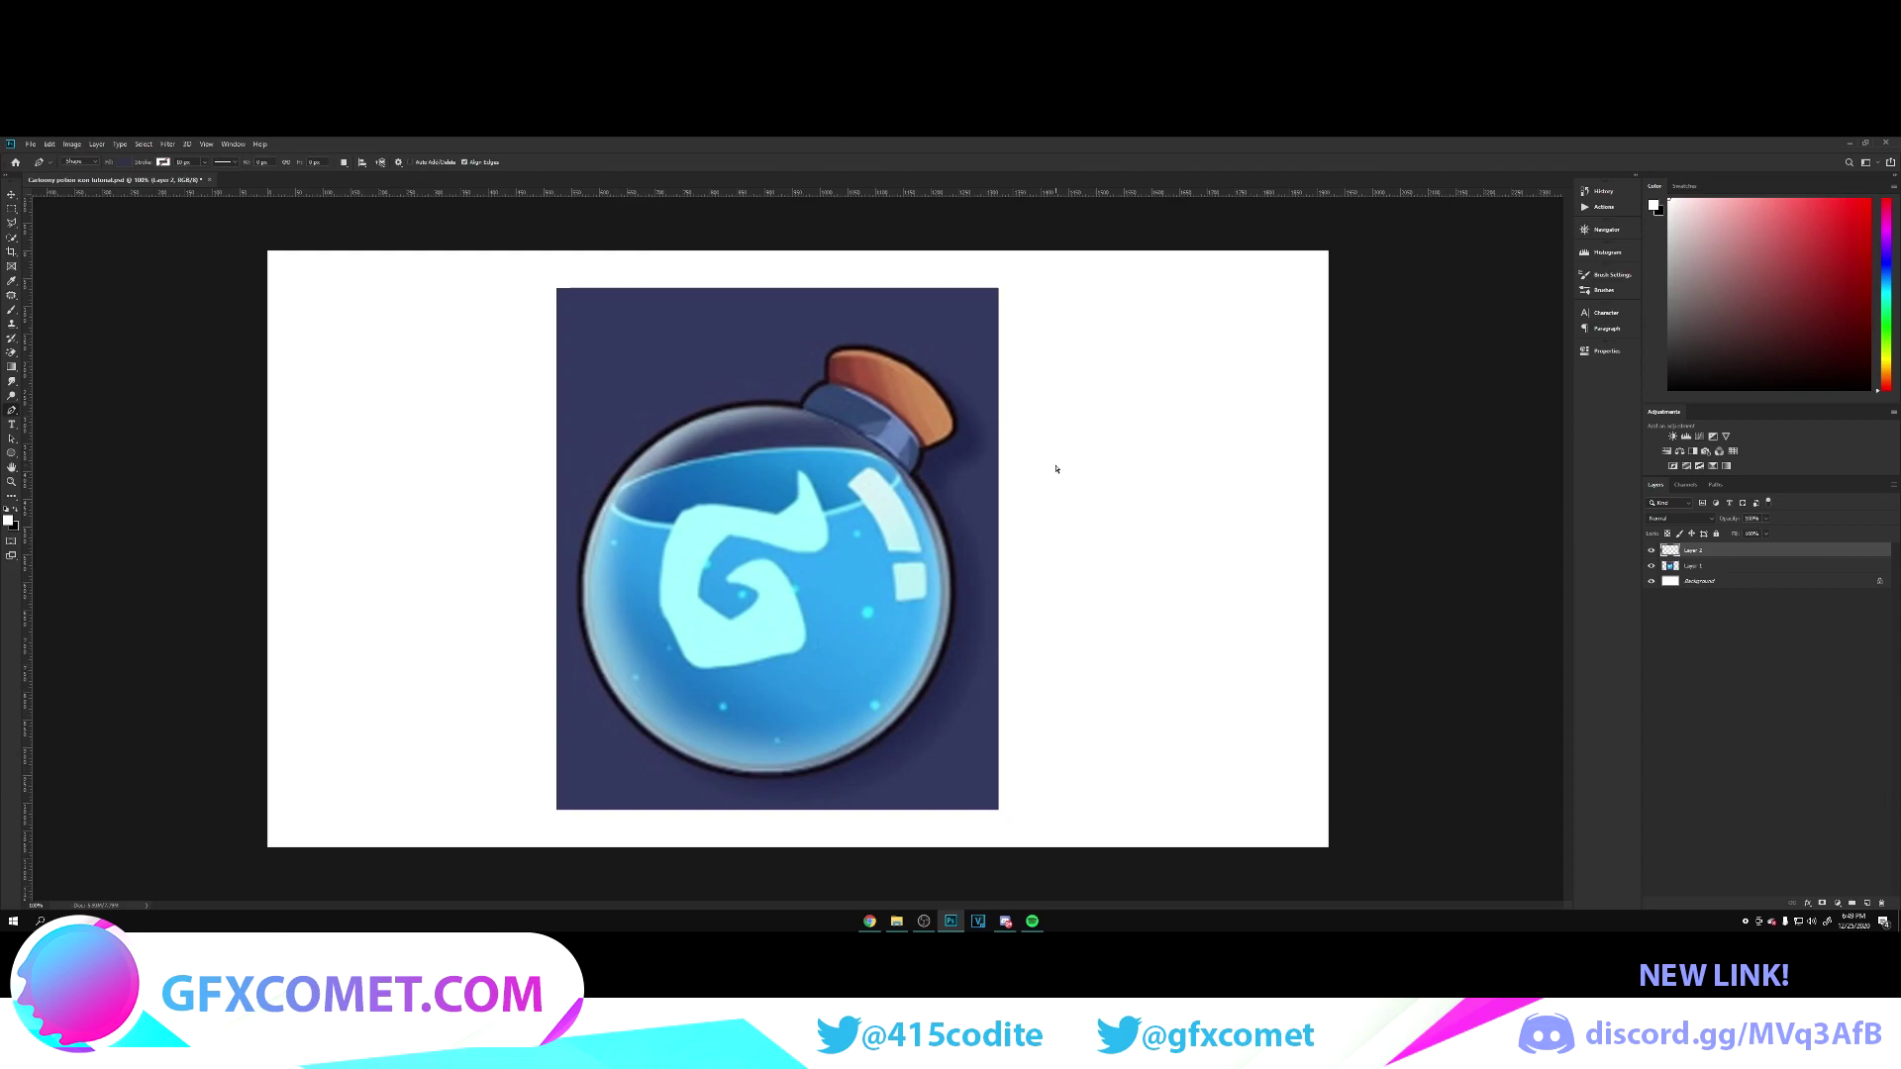
key(ctrl+plus)
scroll(987, 493, up, 3)
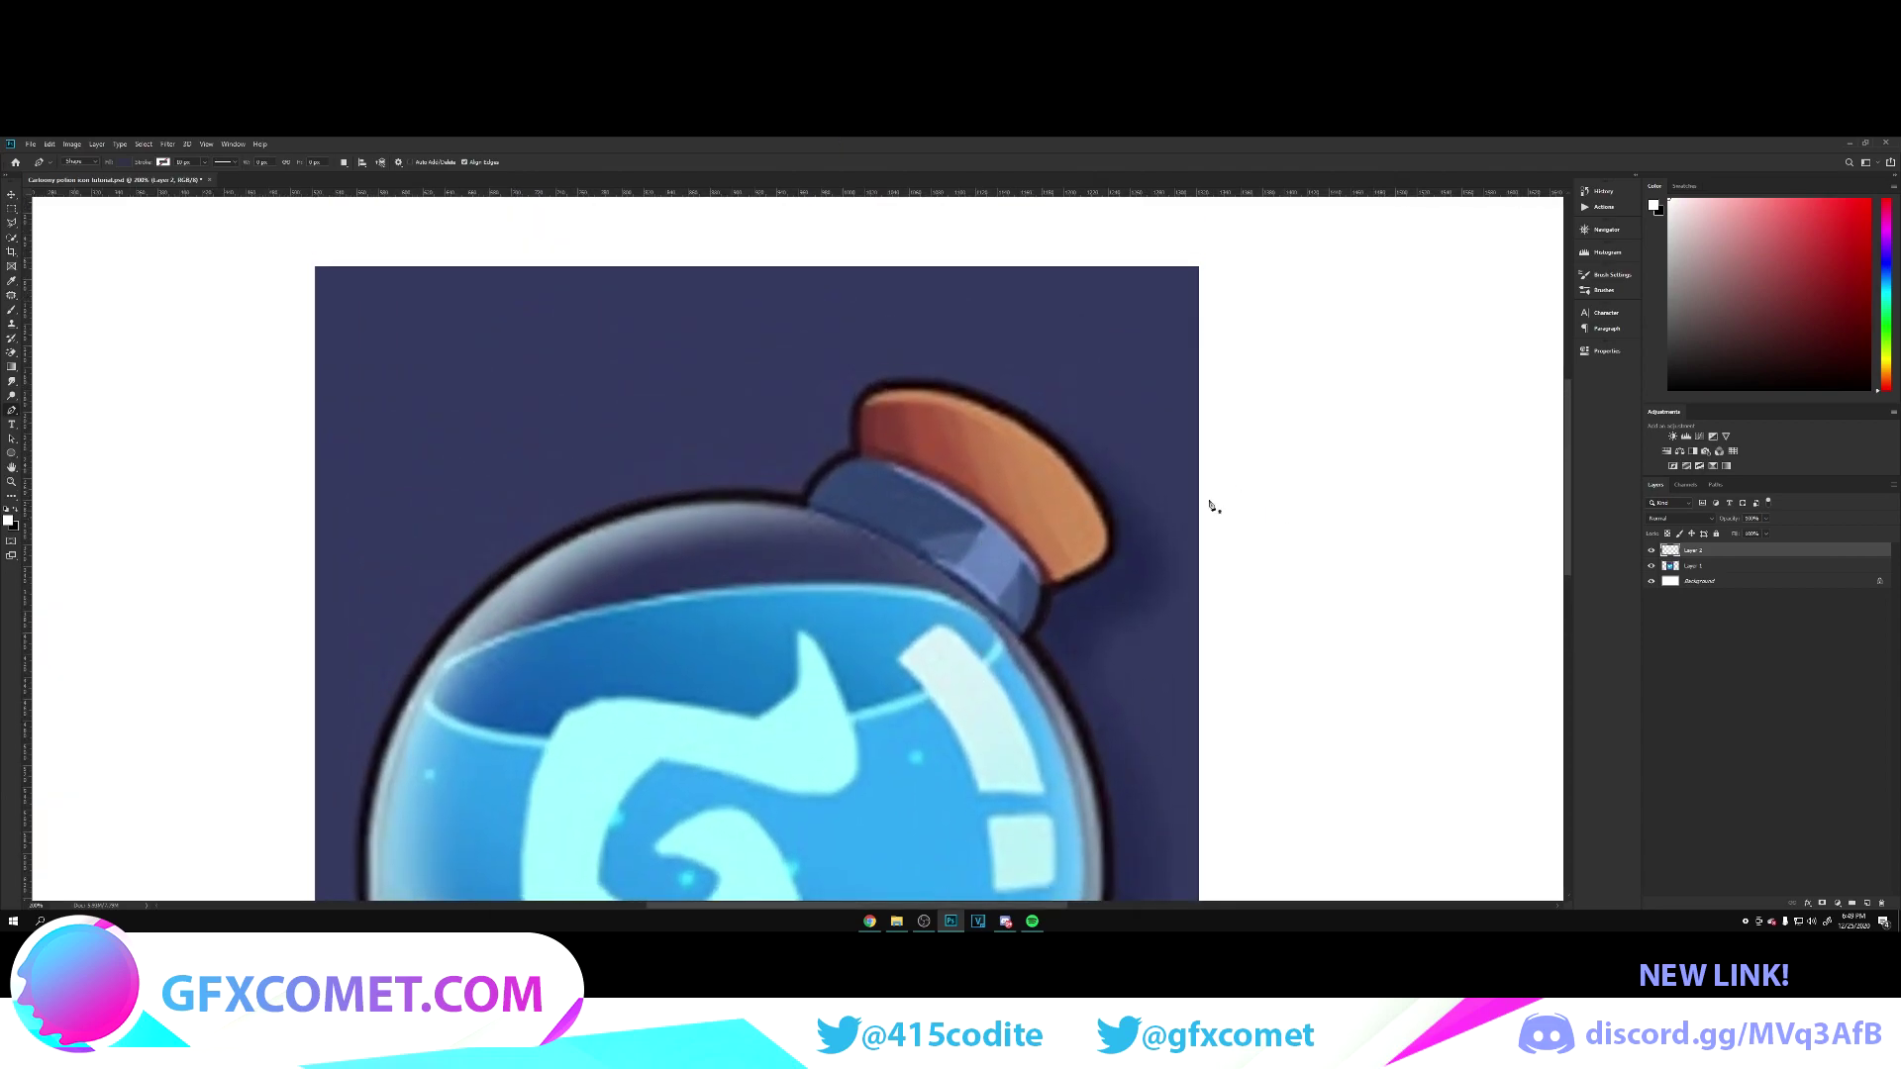
click(1054, 582)
drag(1107, 542, 1107, 510)
alt+click(1108, 545)
drag(902, 390, 734, 381)
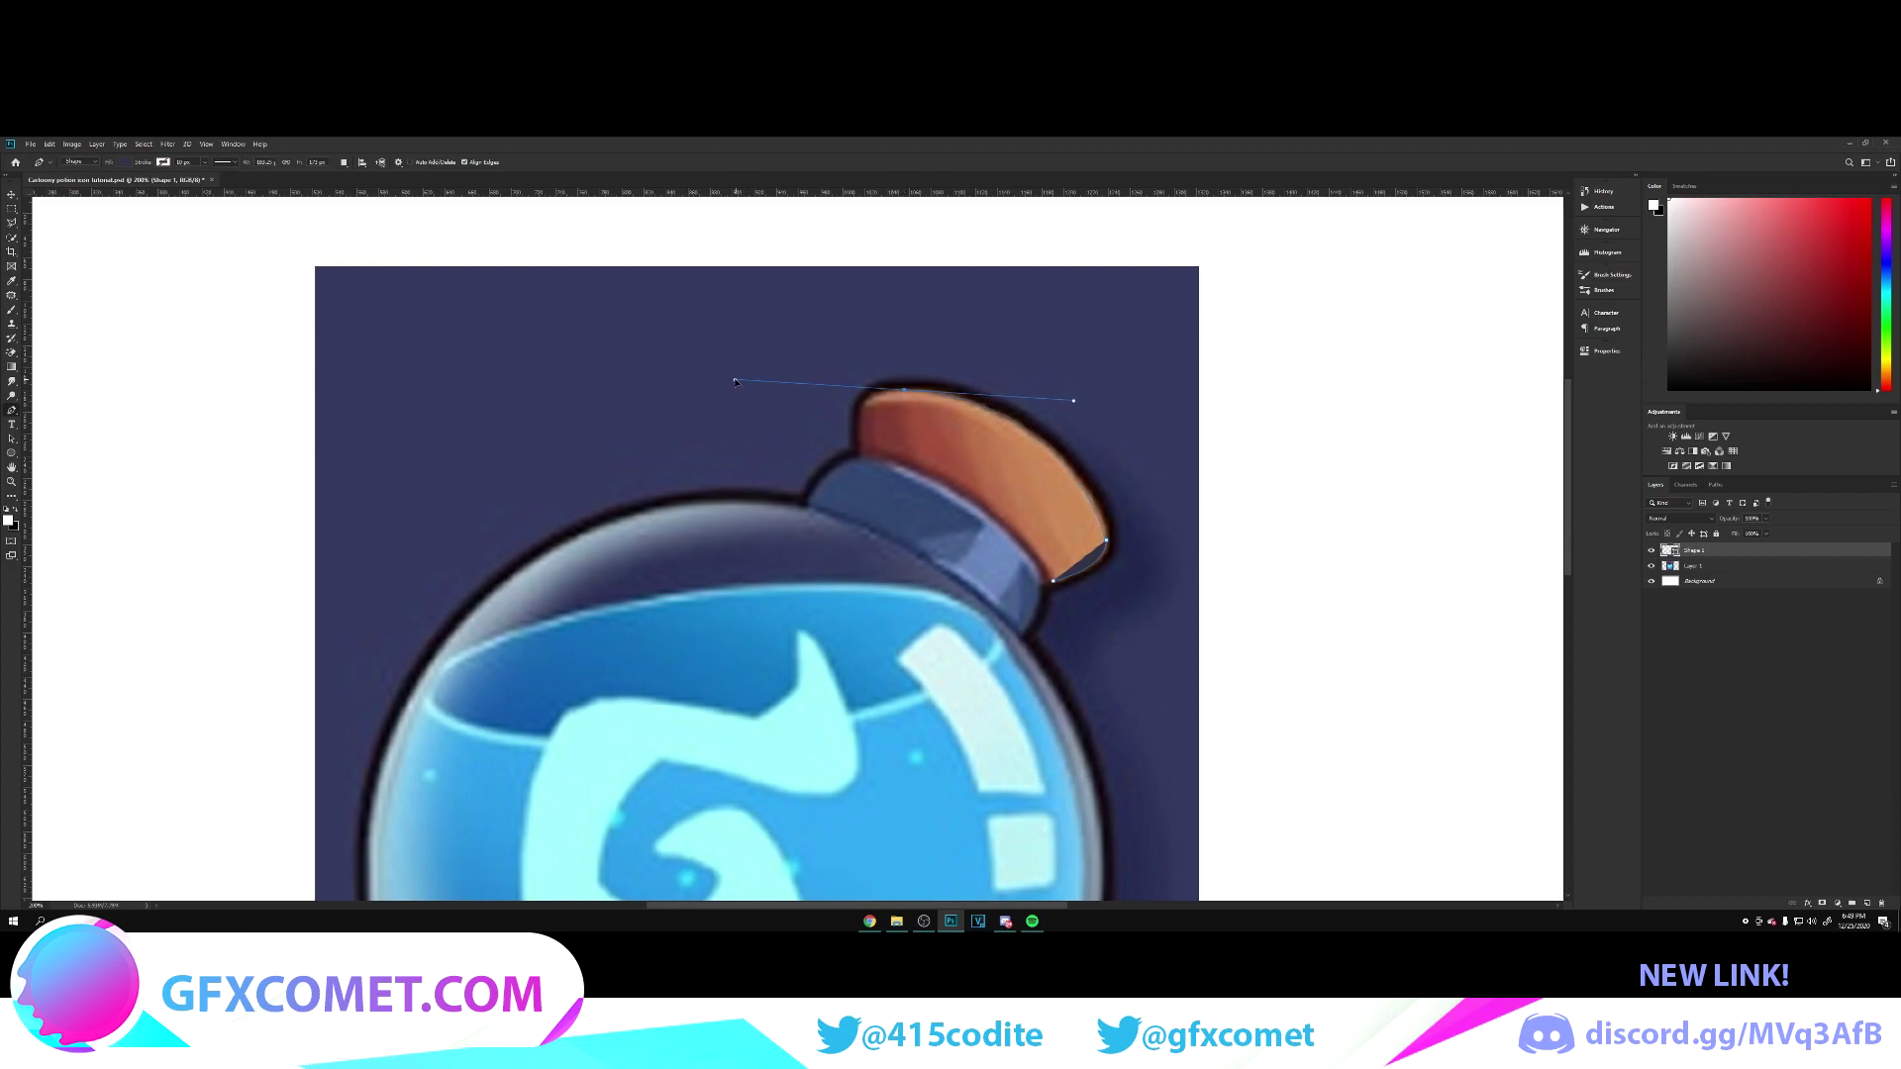
alt+click(902, 390)
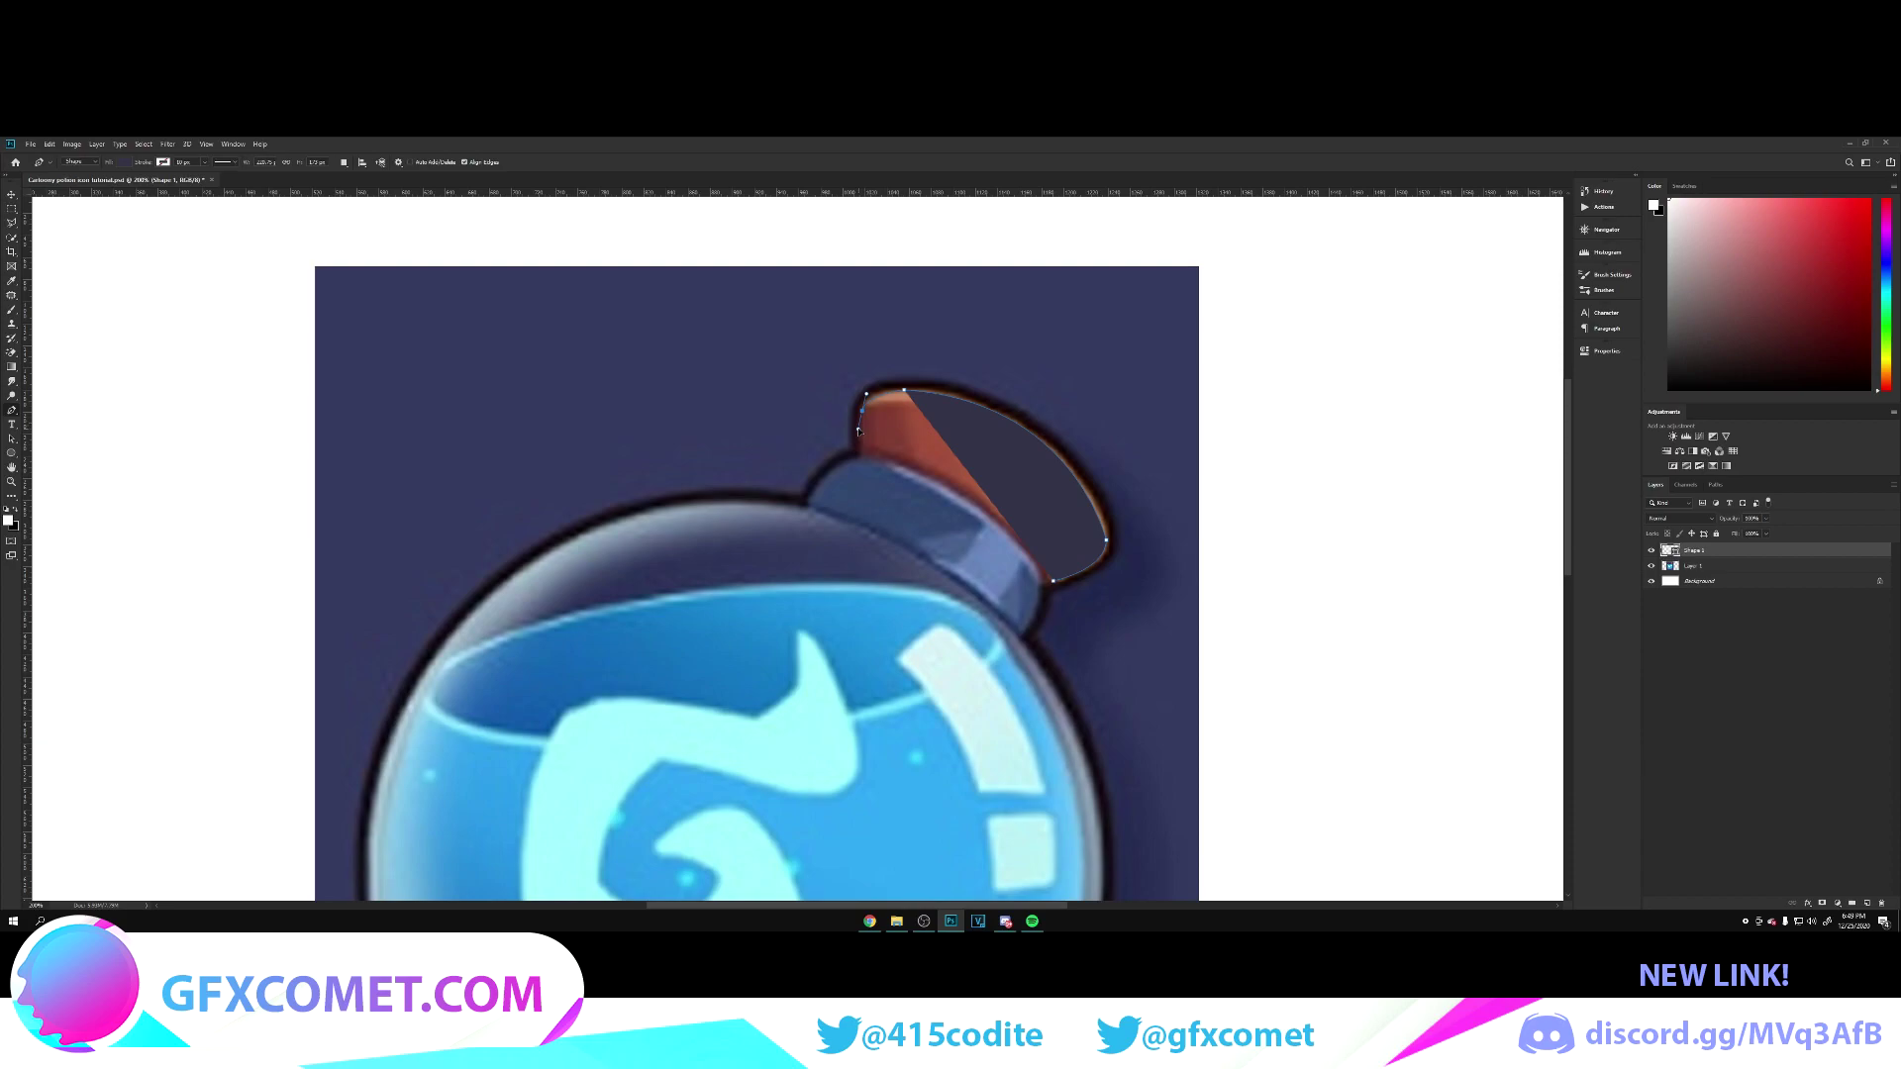
click(865, 394)
click(860, 457)
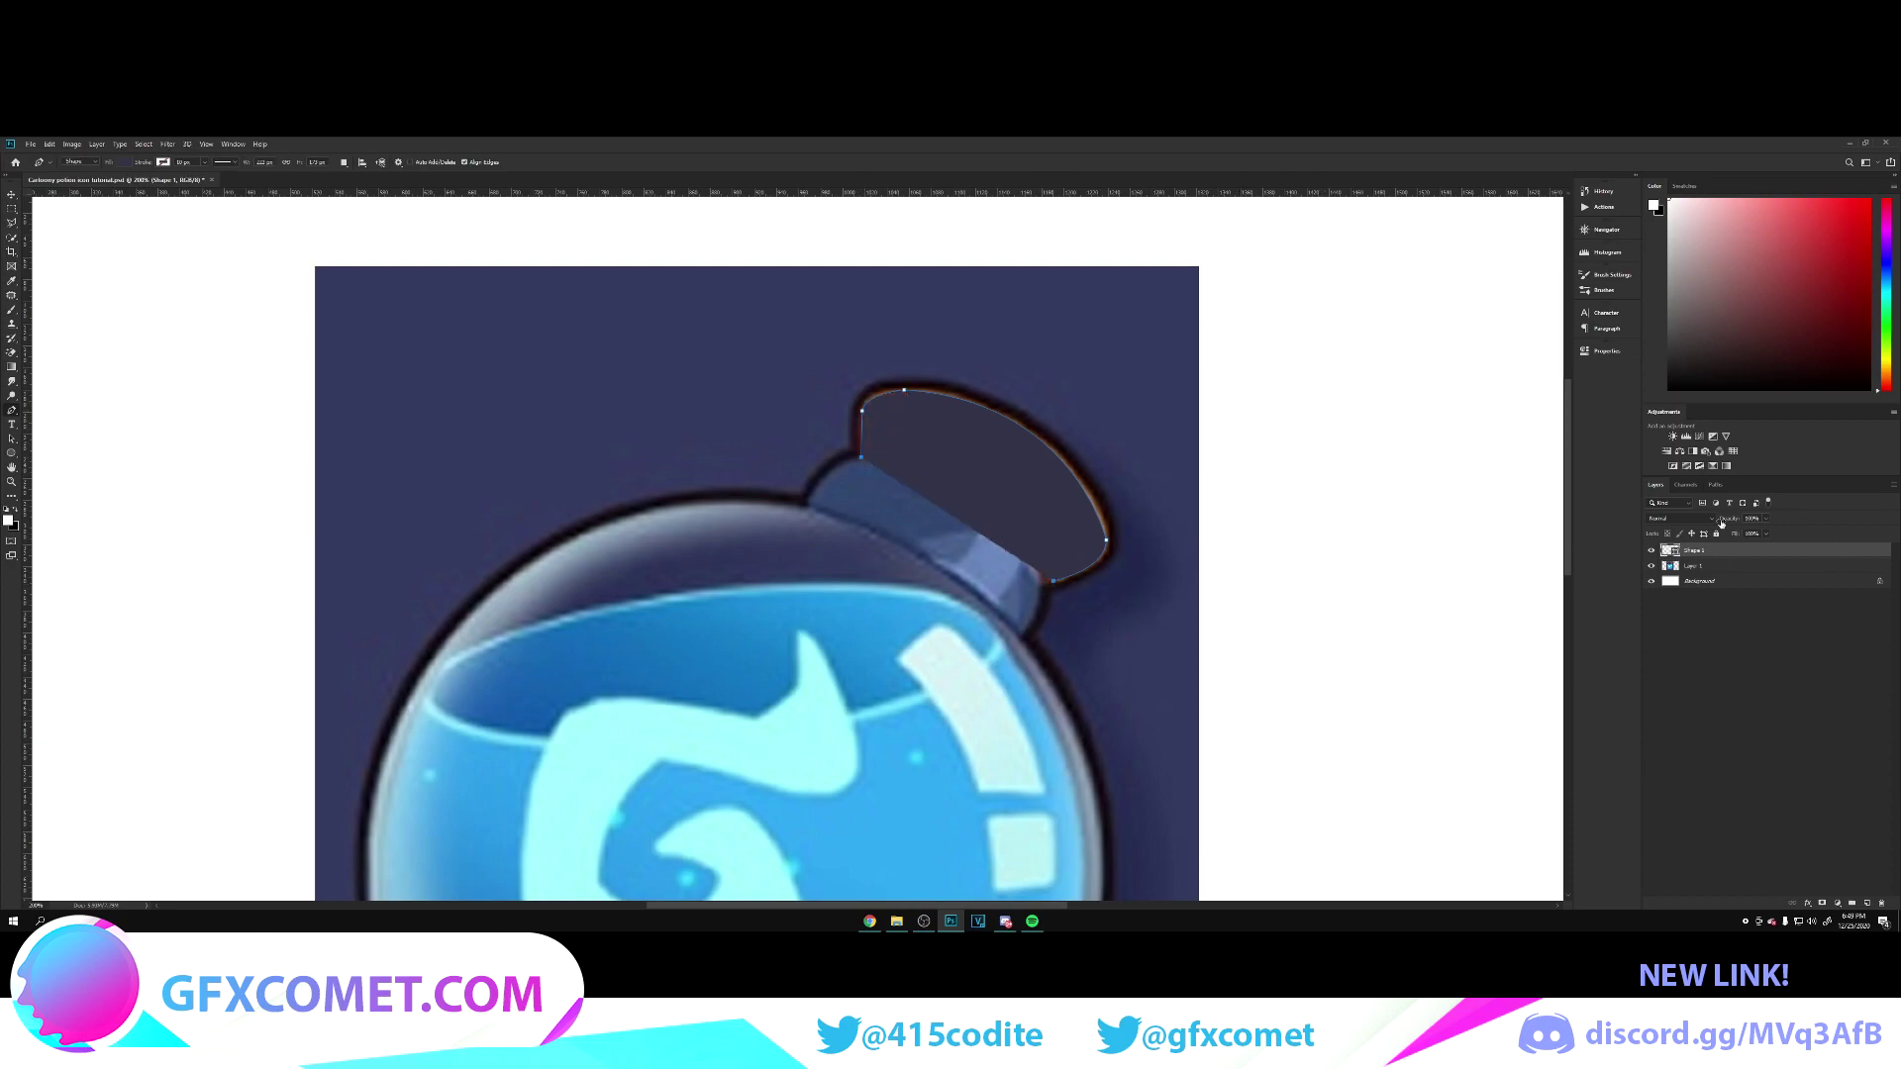
Step: Close the cork shape with a curved lower edge at reduced layer opacity, and restore the opacity to 100%
drag(1731, 523, 1709, 523)
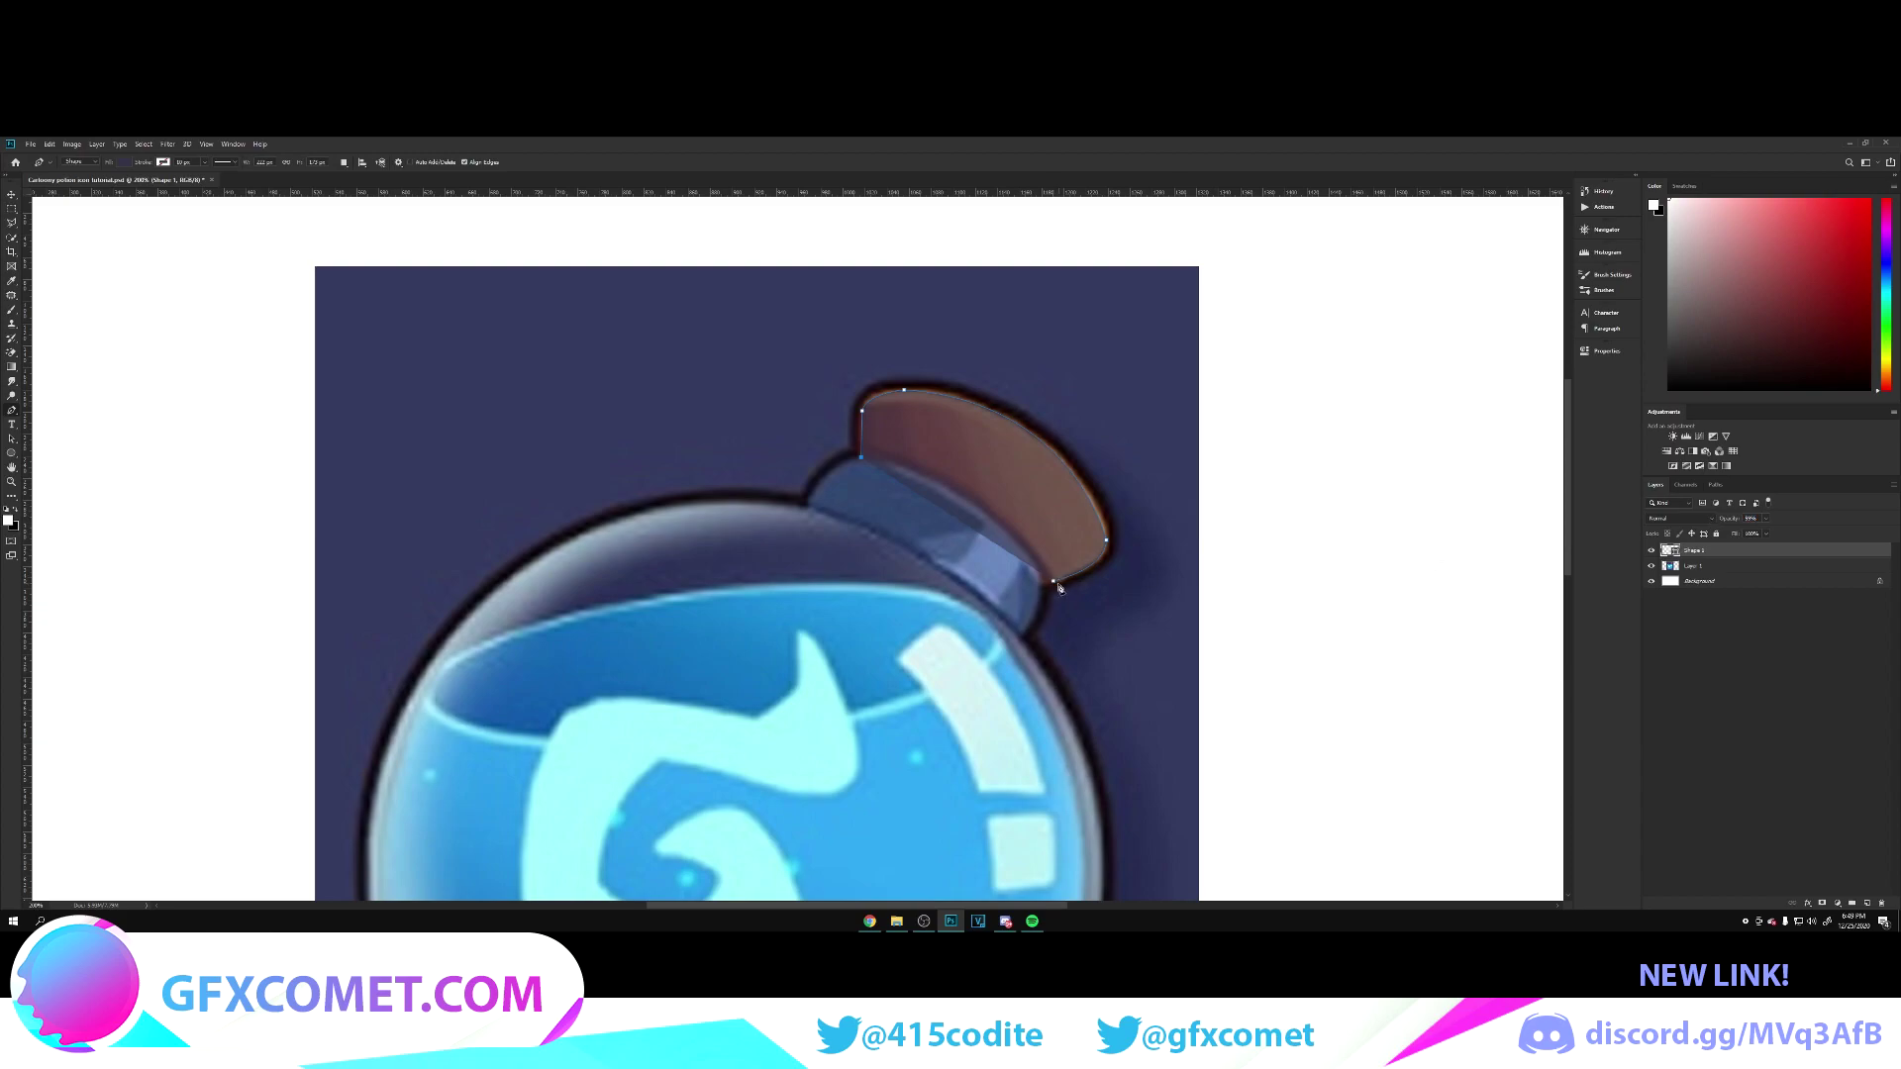
drag(1054, 582, 1104, 686)
drag(1726, 521, 1851, 518)
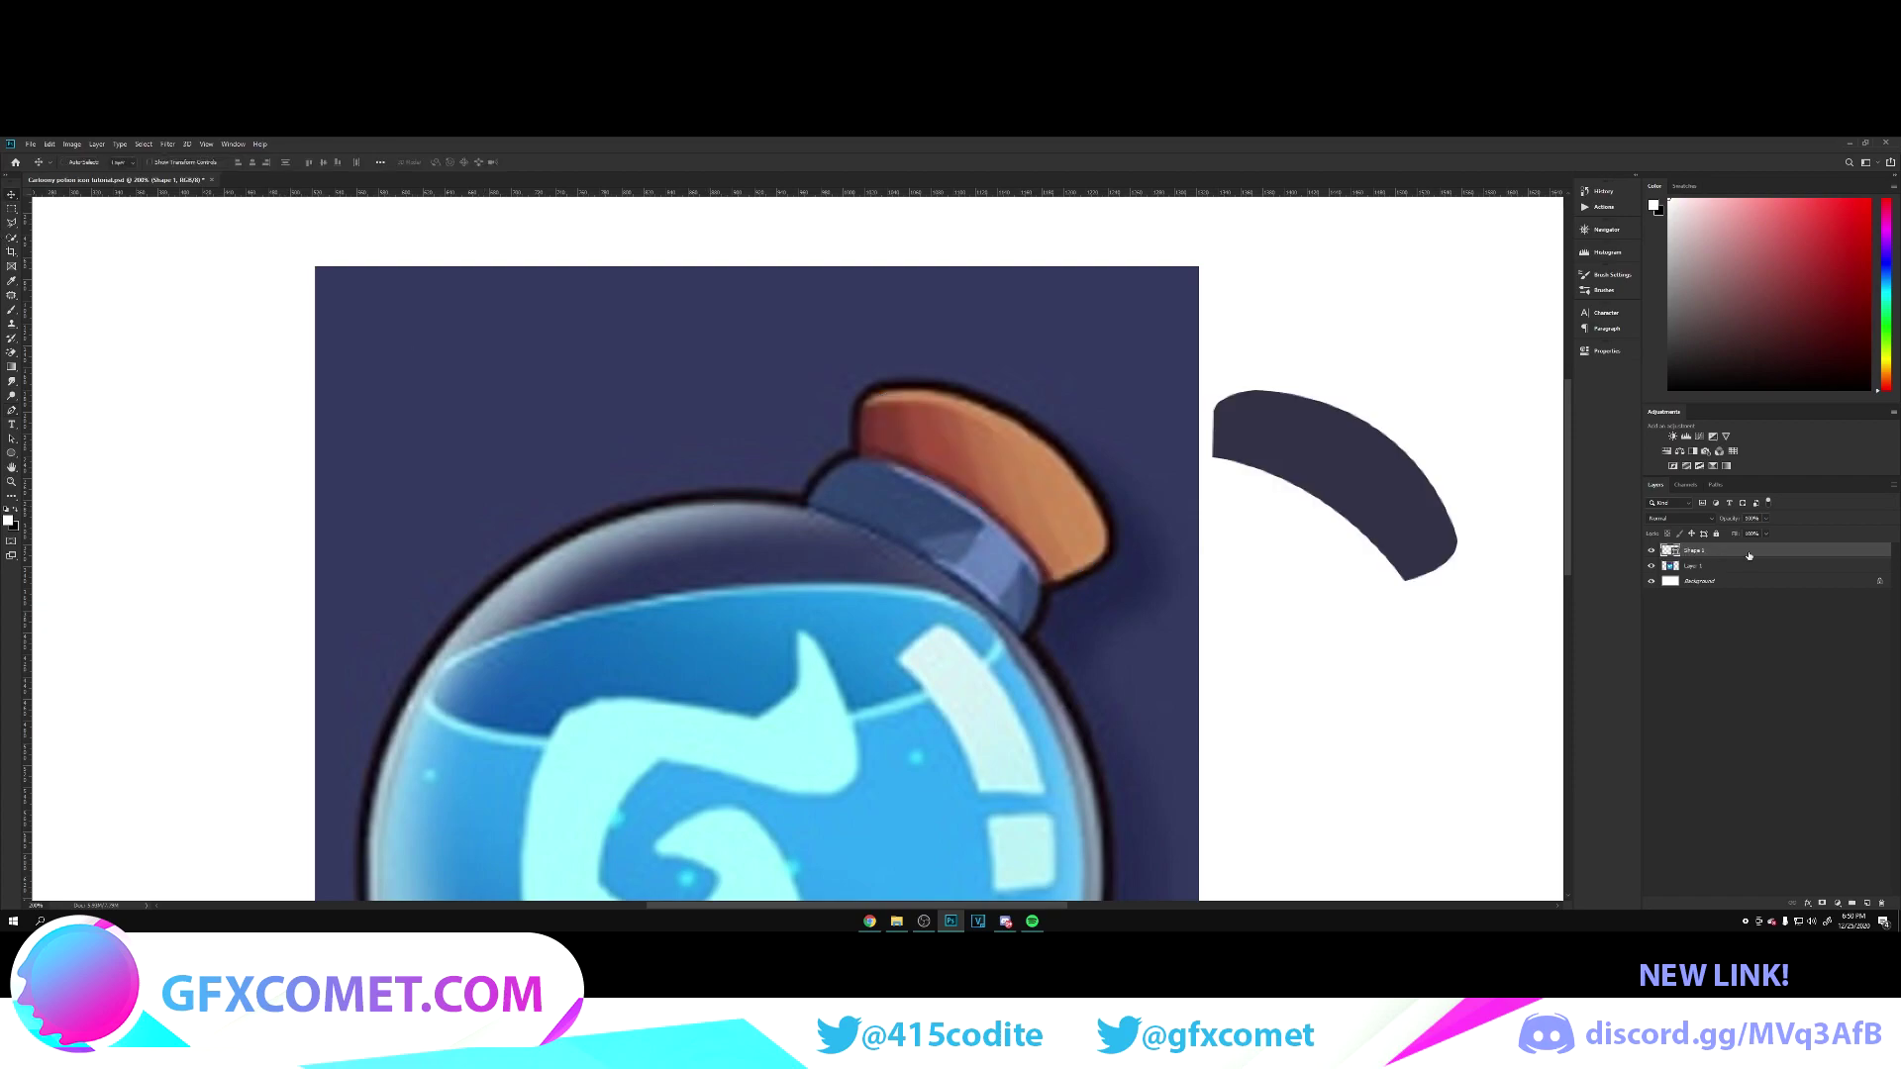
Step: Apply a Gradient Overlay to the cork shape and sample its starting colour from the dark red area of the reference cork
right_click(1789, 558)
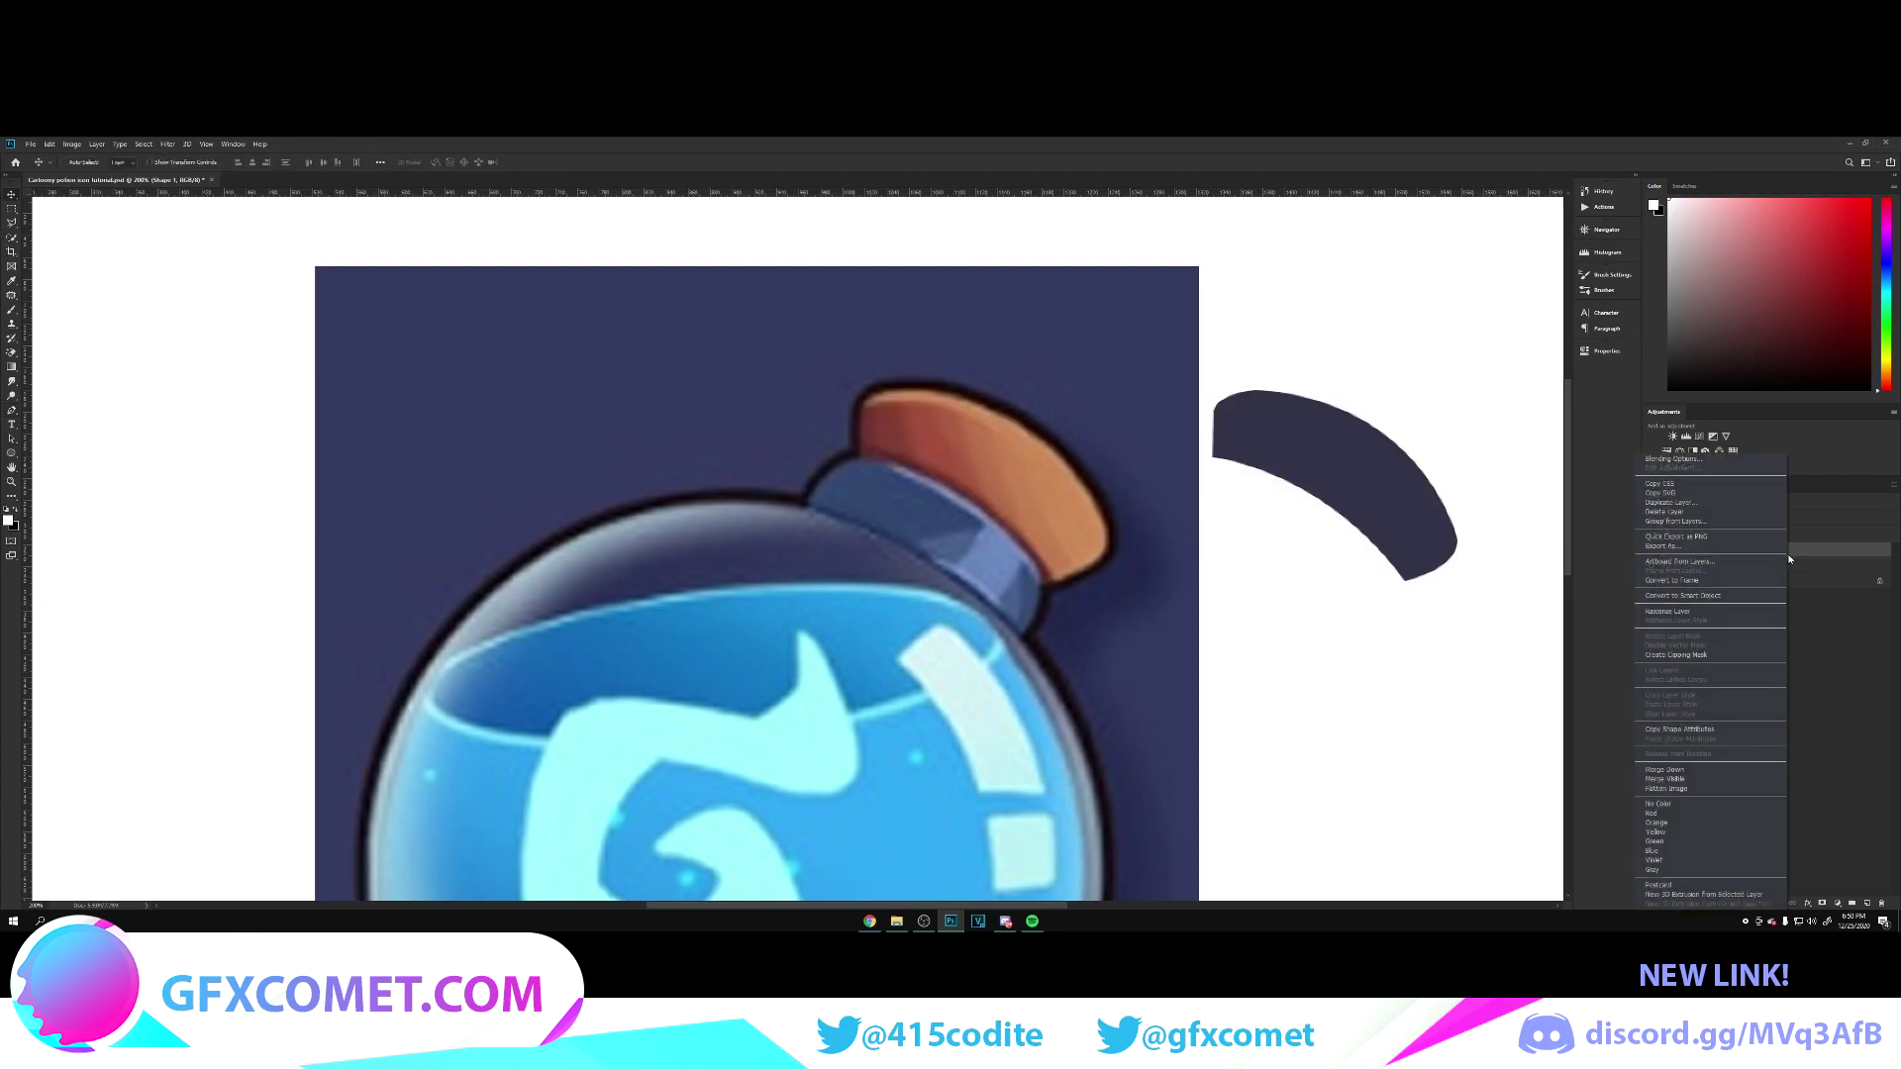
click(1709, 461)
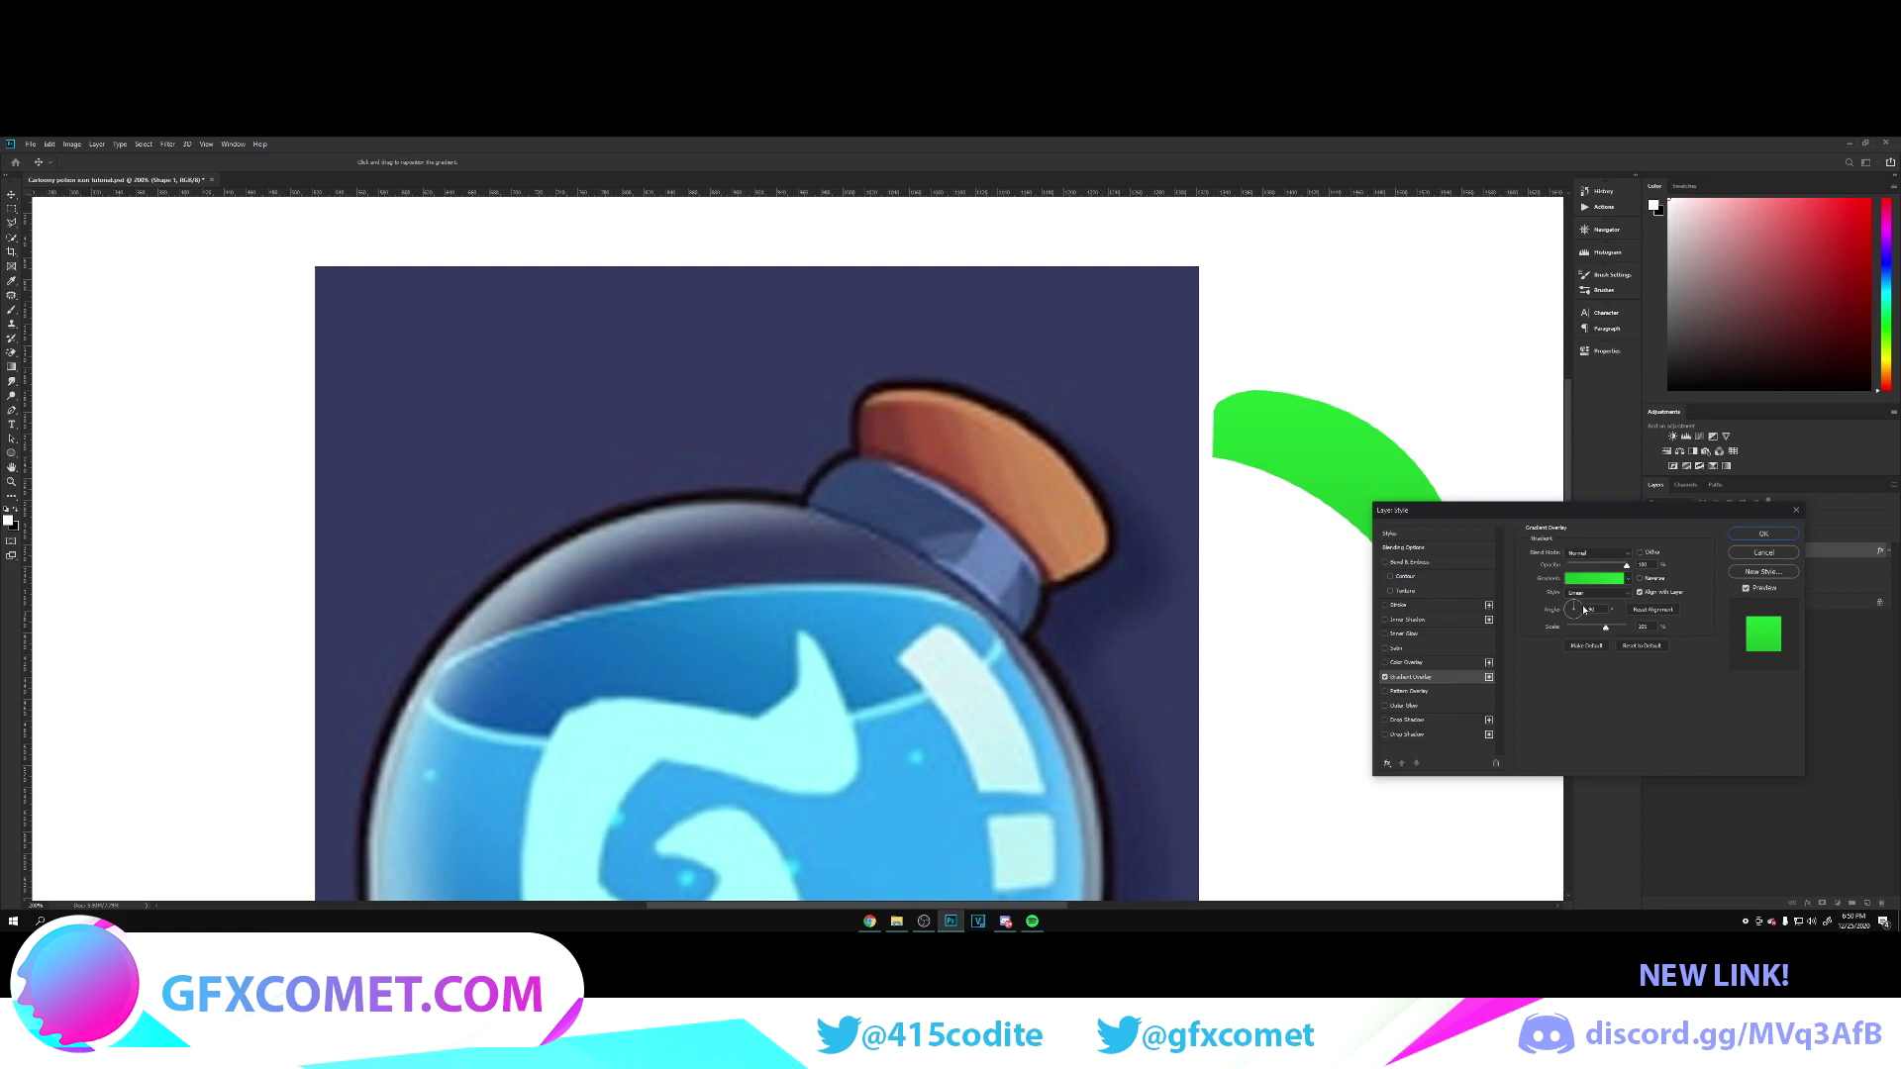
click(1582, 610)
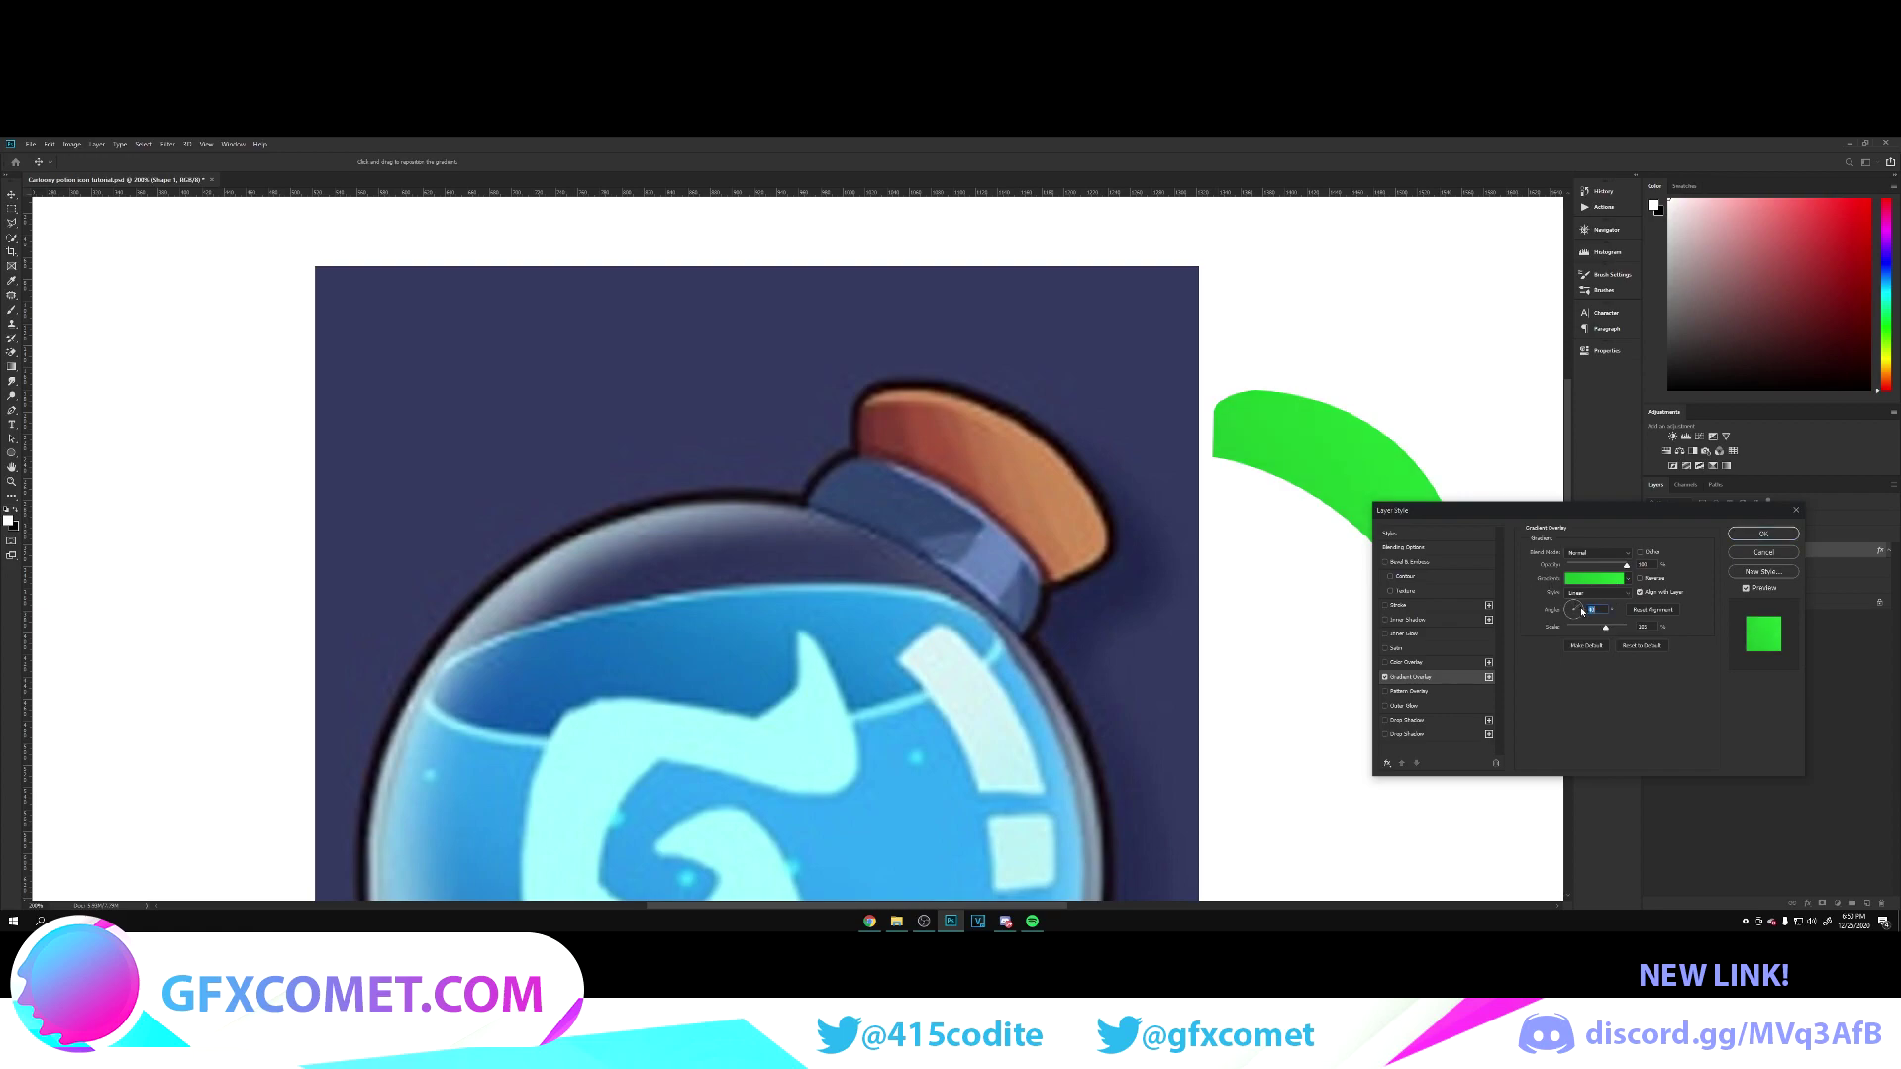
click(1592, 578)
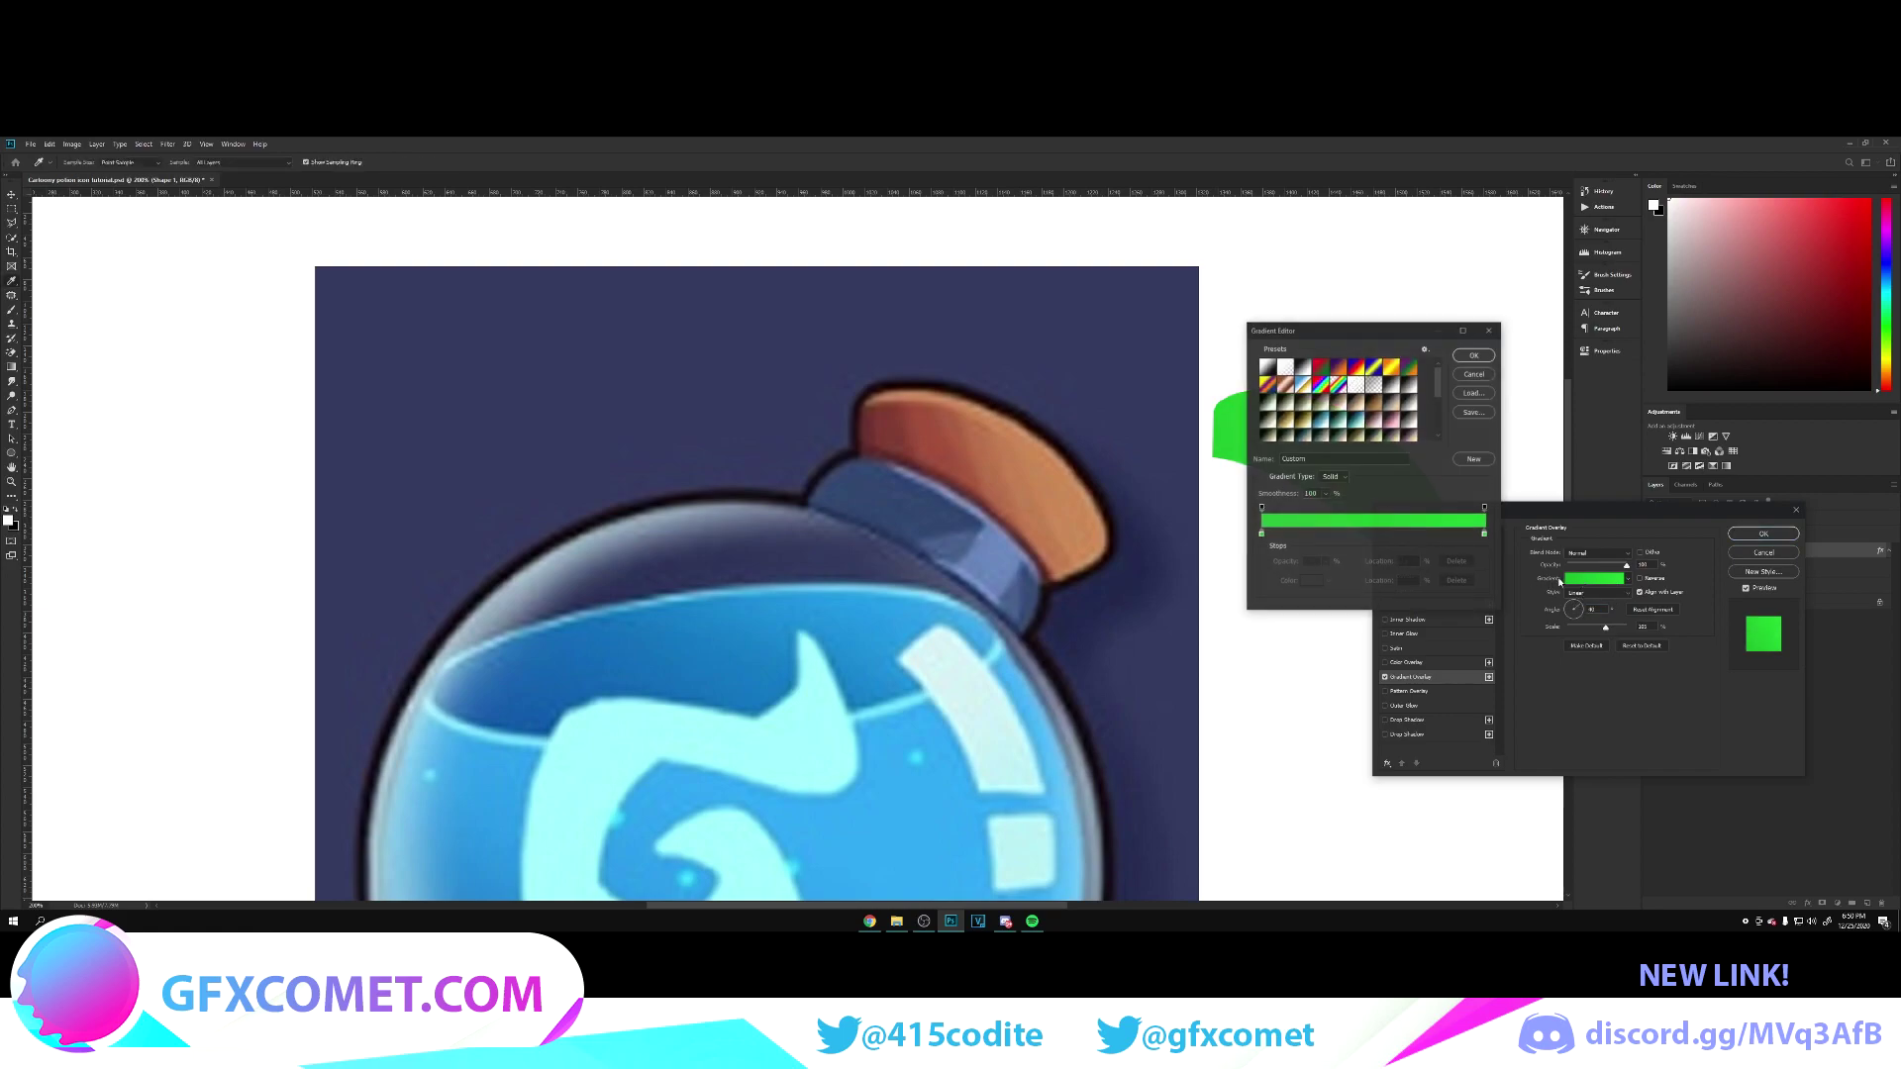
double_click(1262, 535)
click(901, 436)
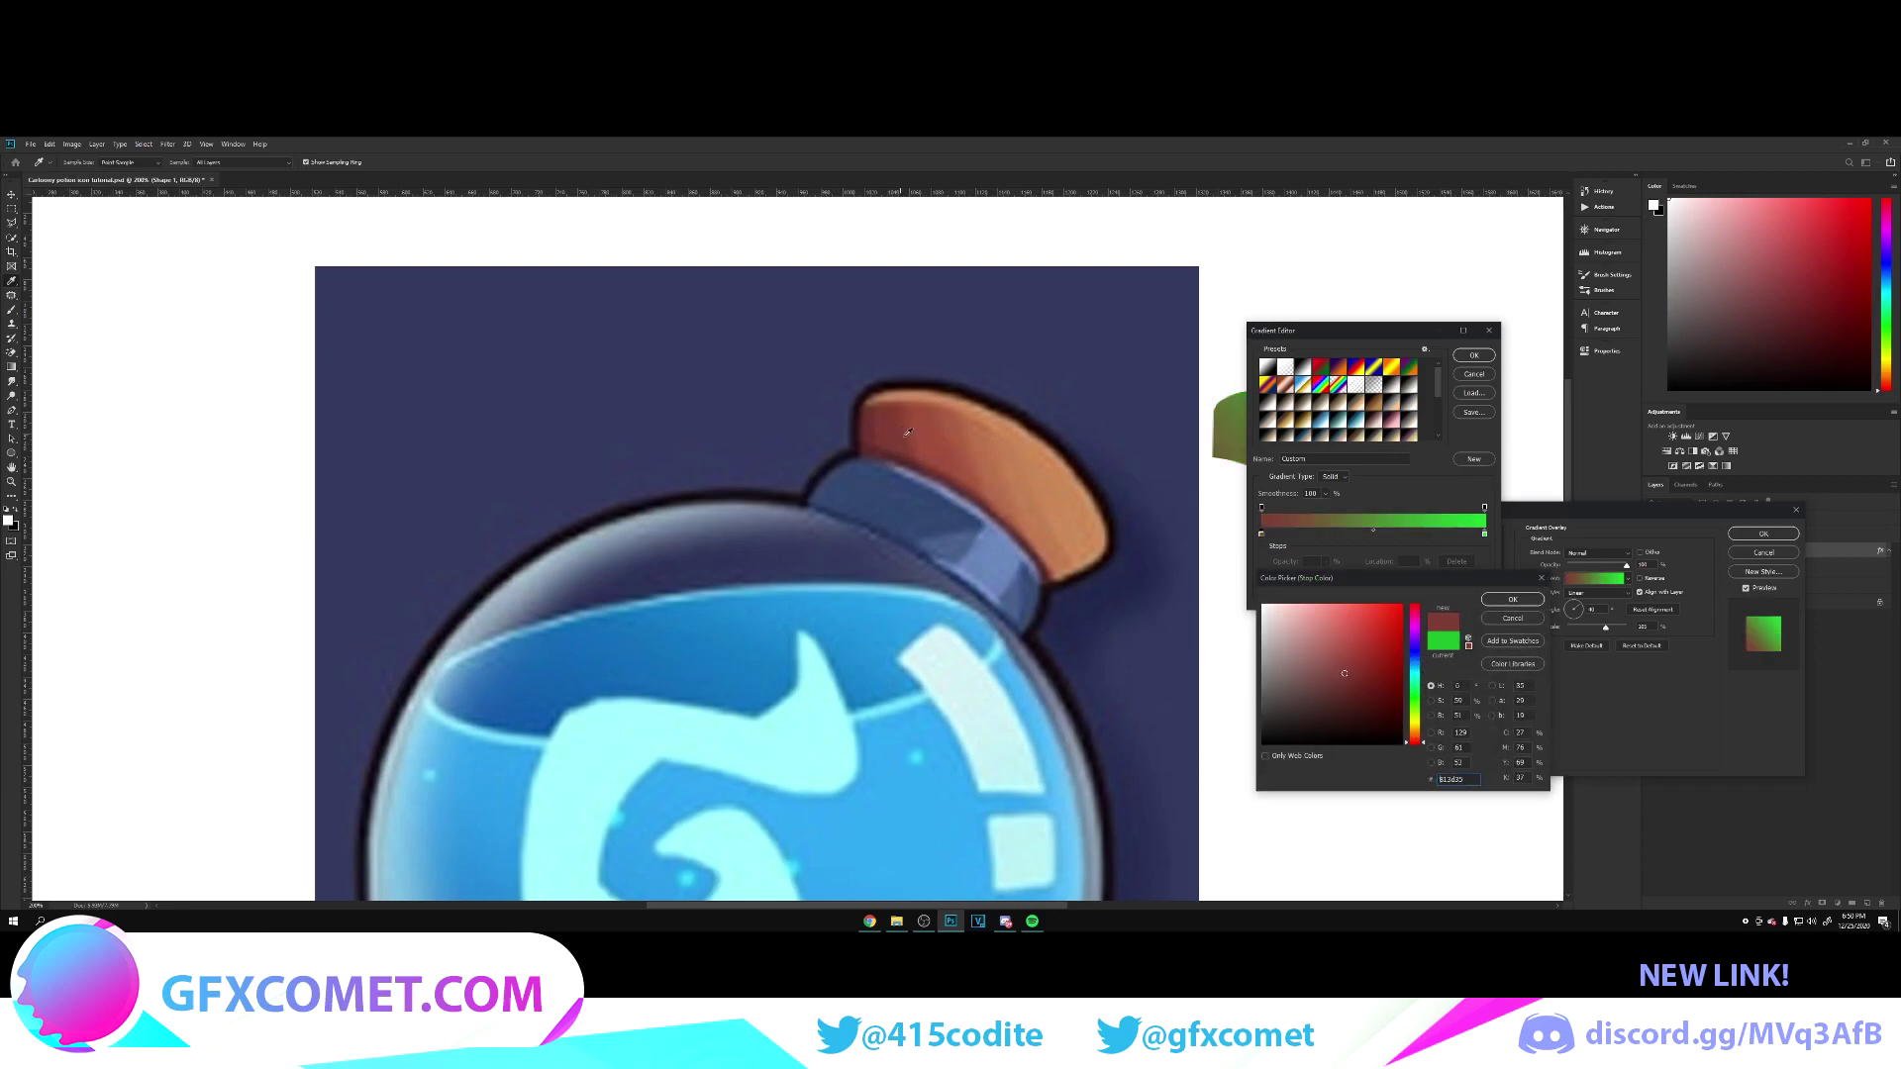
click(1512, 599)
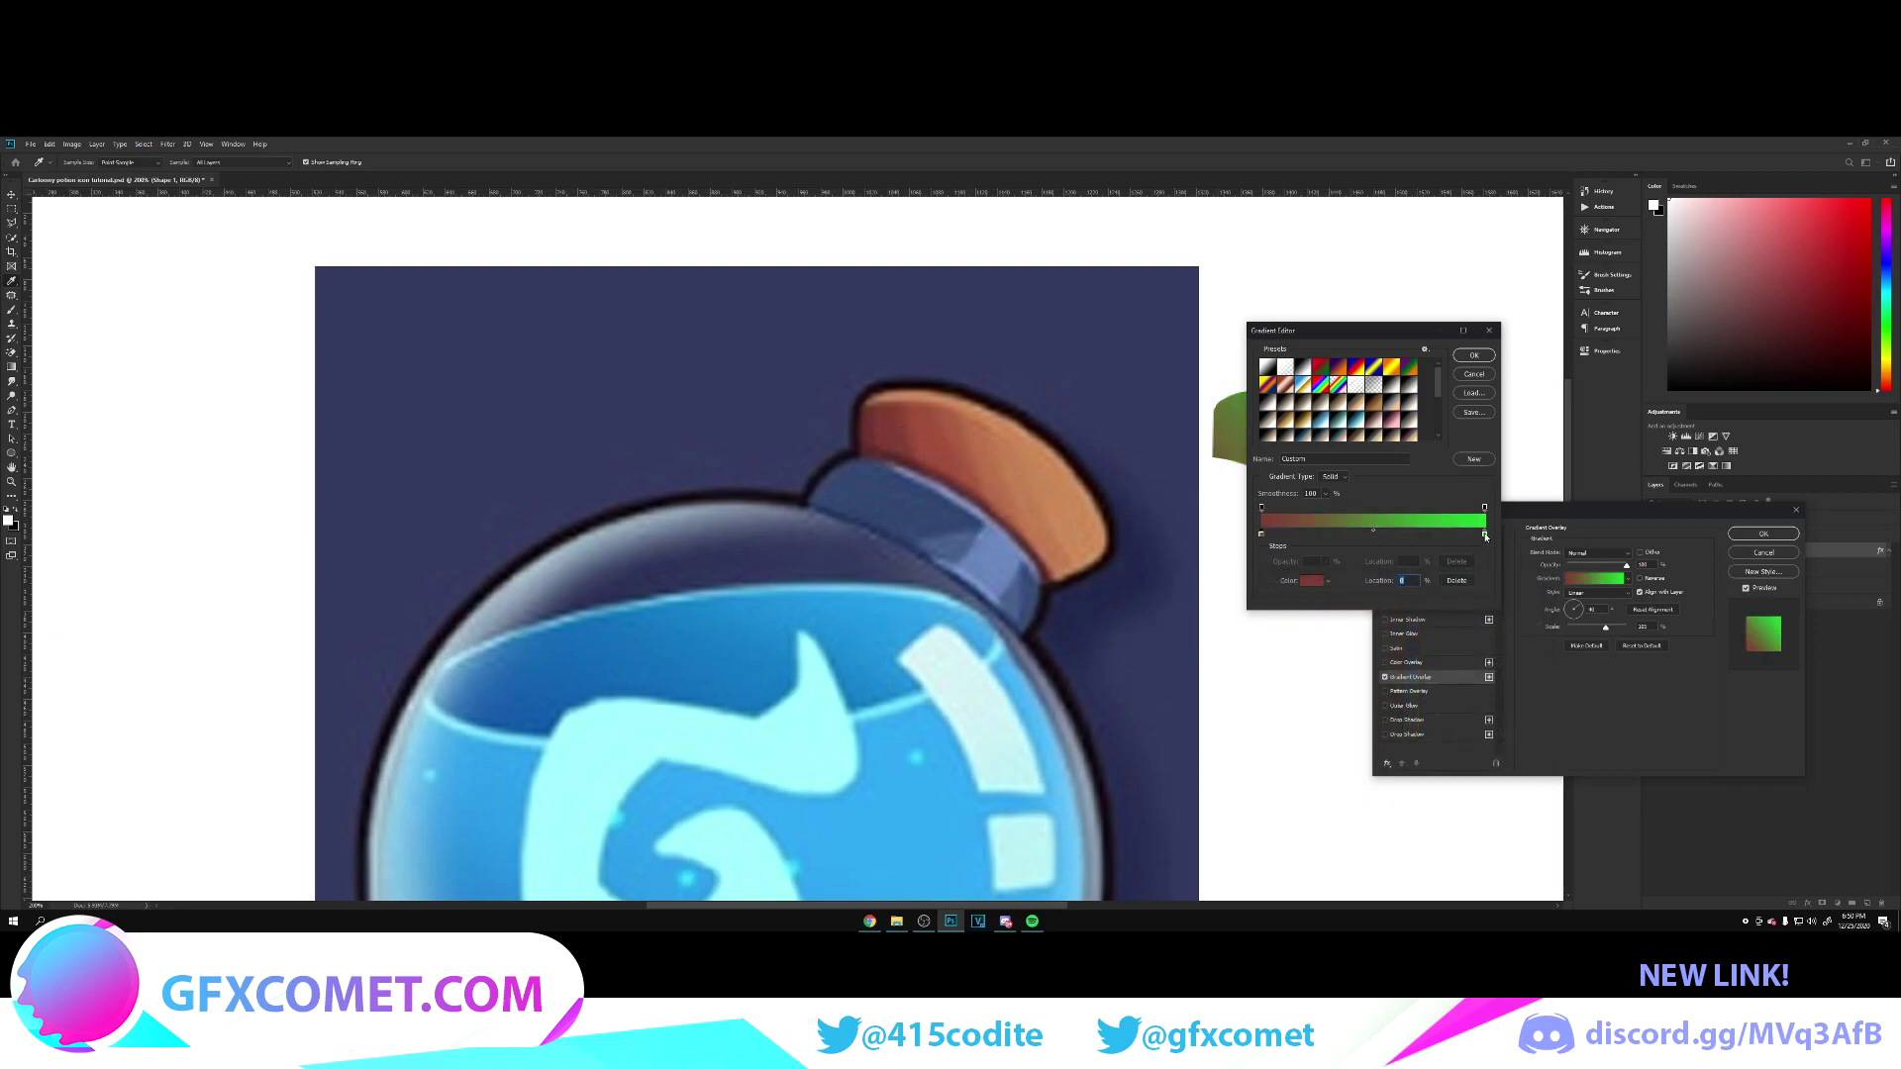
Step: Sample the gradient's end colour from the light orange area of the reference cork and accept the gradient
double_click(1485, 536)
click(1074, 515)
click(1513, 599)
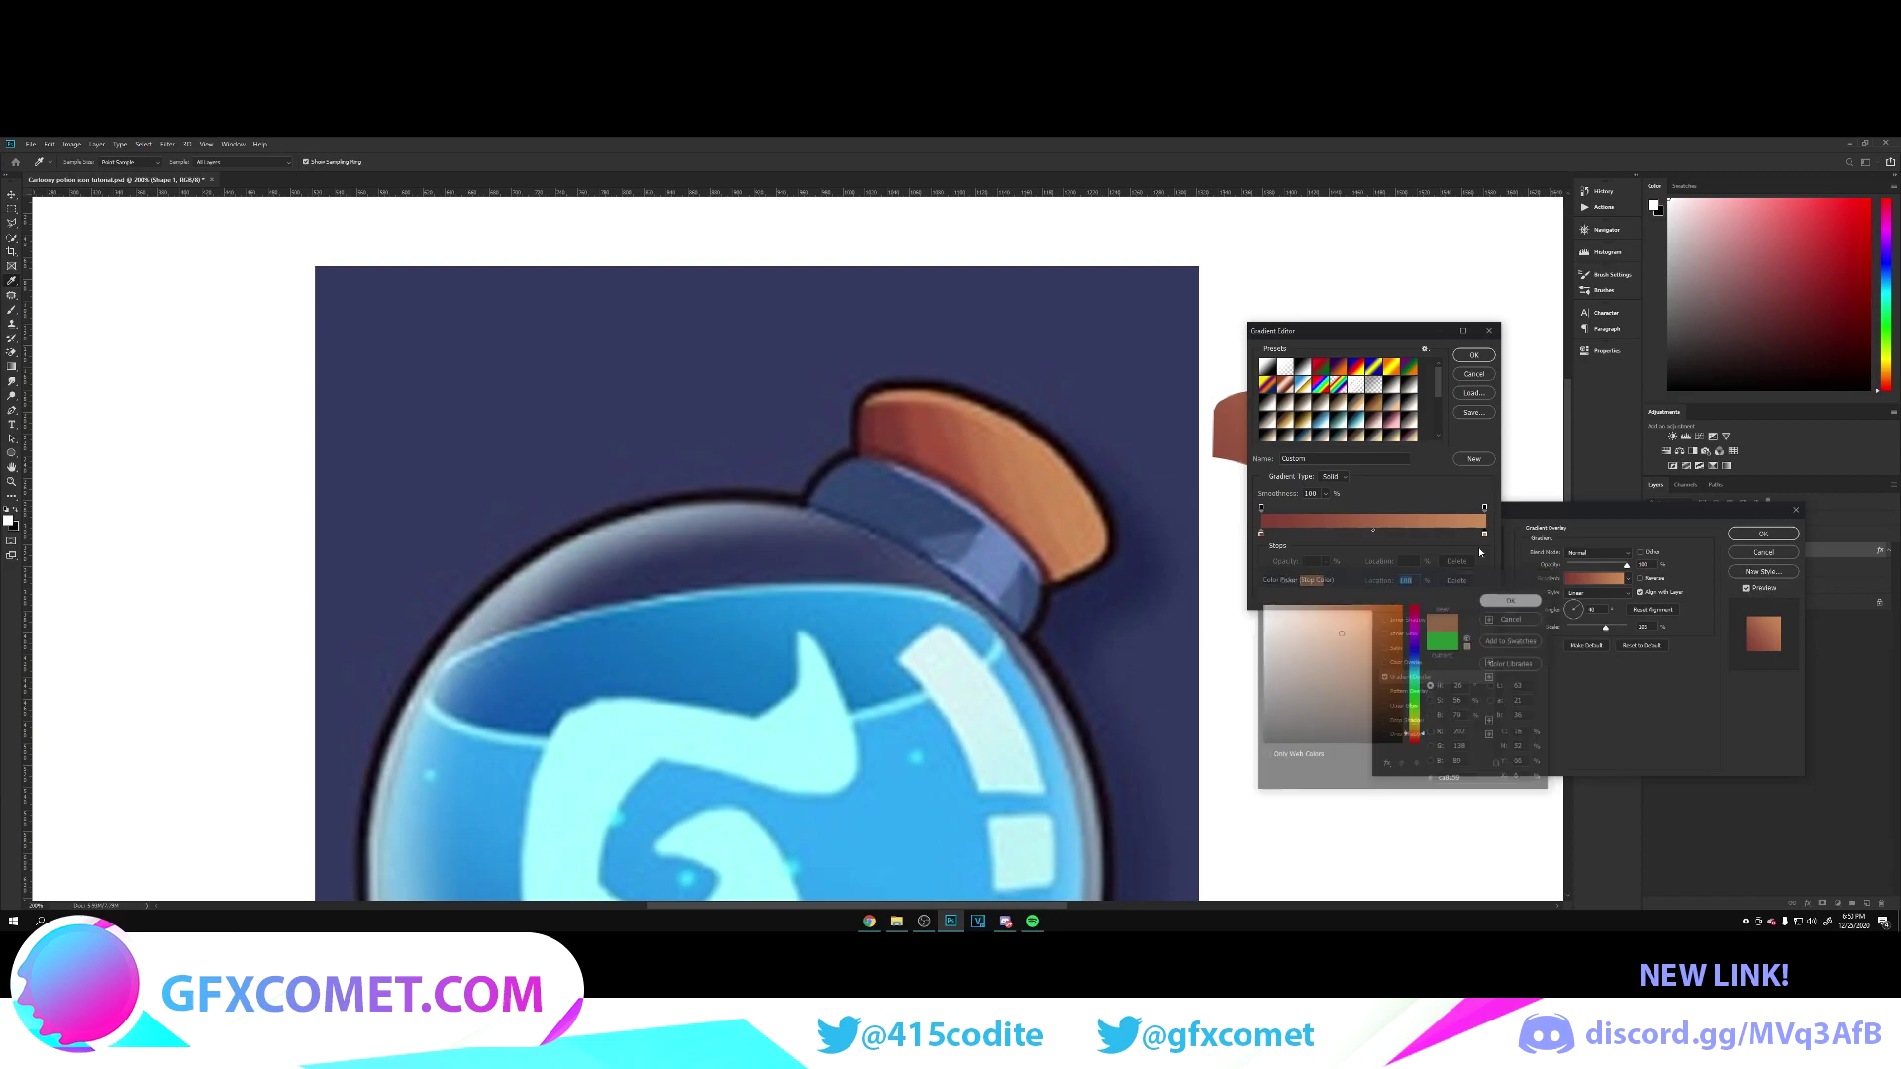
click(1475, 355)
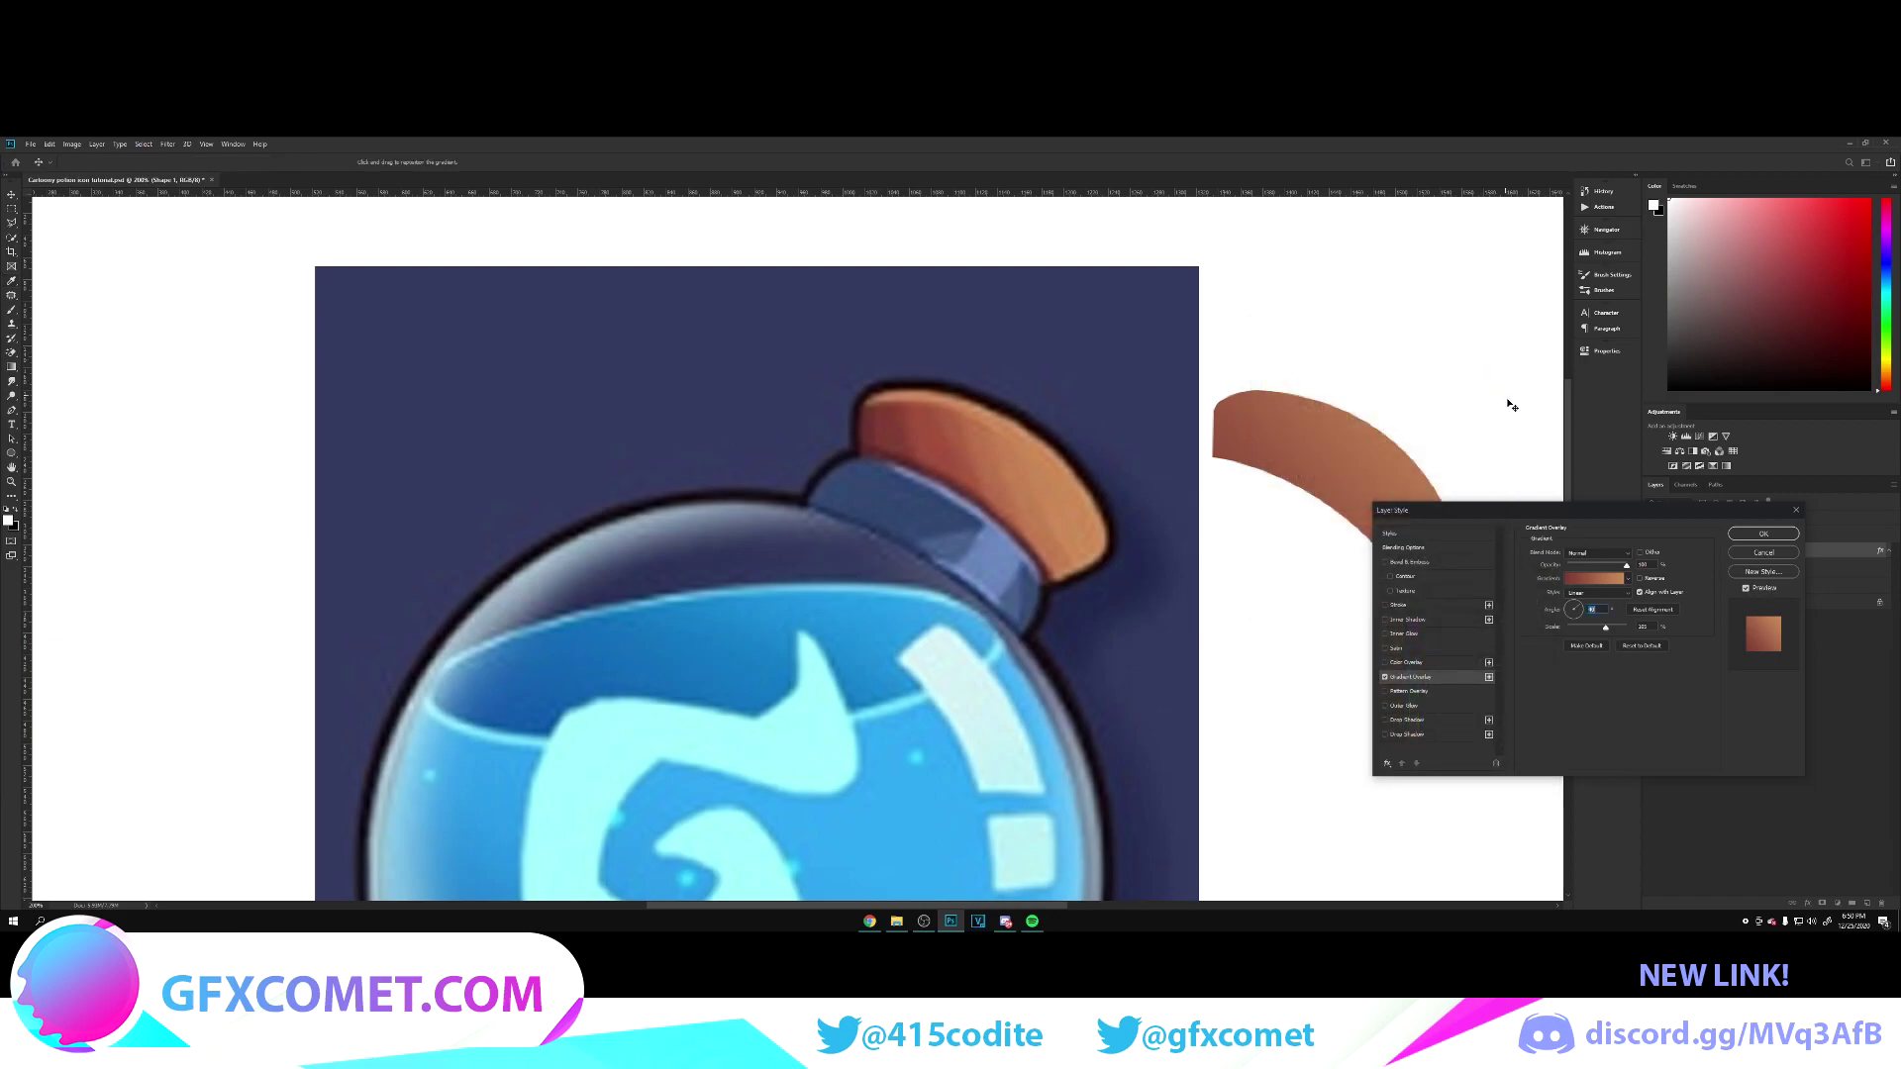
Step: Add two Overlay inner shadows to the cork shape: a thin white one on its upper edge and a black one on its lower edge
click(1410, 620)
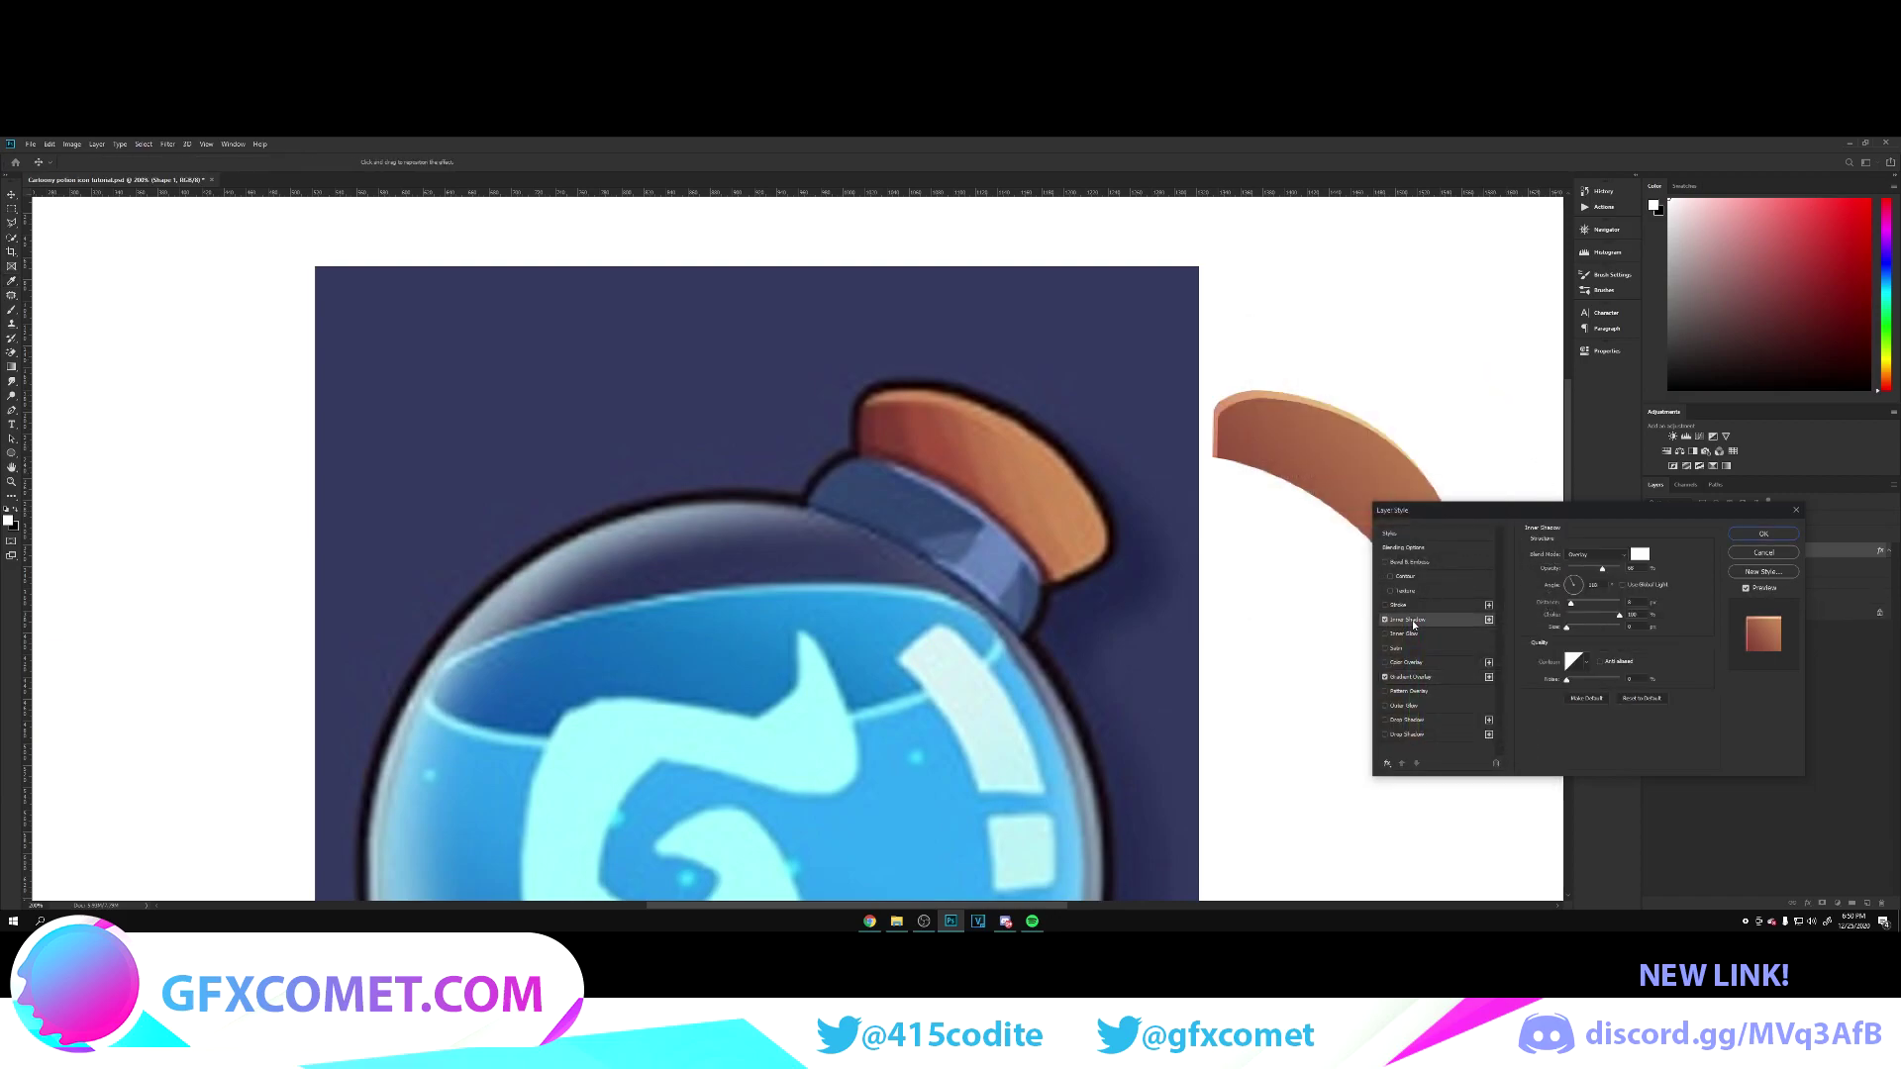
mouse_move(1601, 572)
mouse_down()
mouse_move(1621, 570)
mouse_move(1567, 603)
mouse_move(1576, 583)
mouse_up()
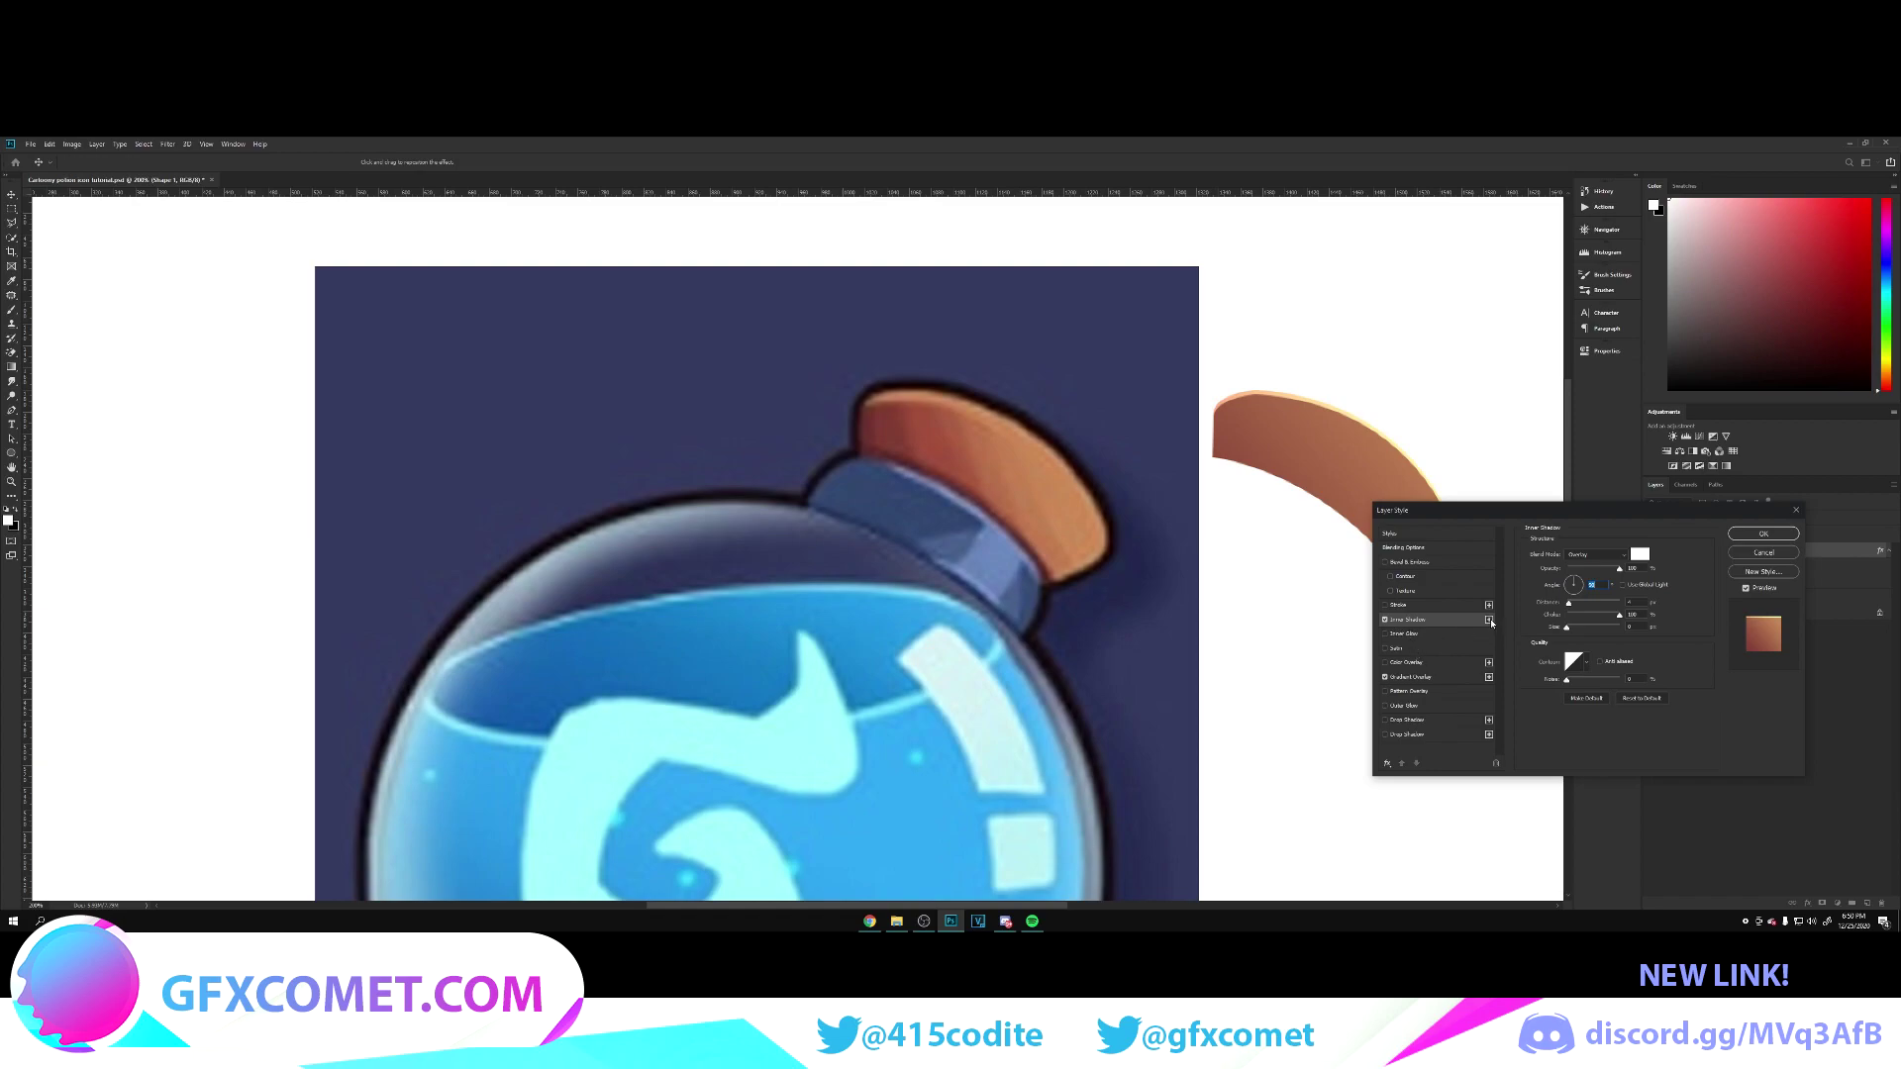
click(1489, 620)
click(1639, 554)
drag(1378, 699, 1341, 754)
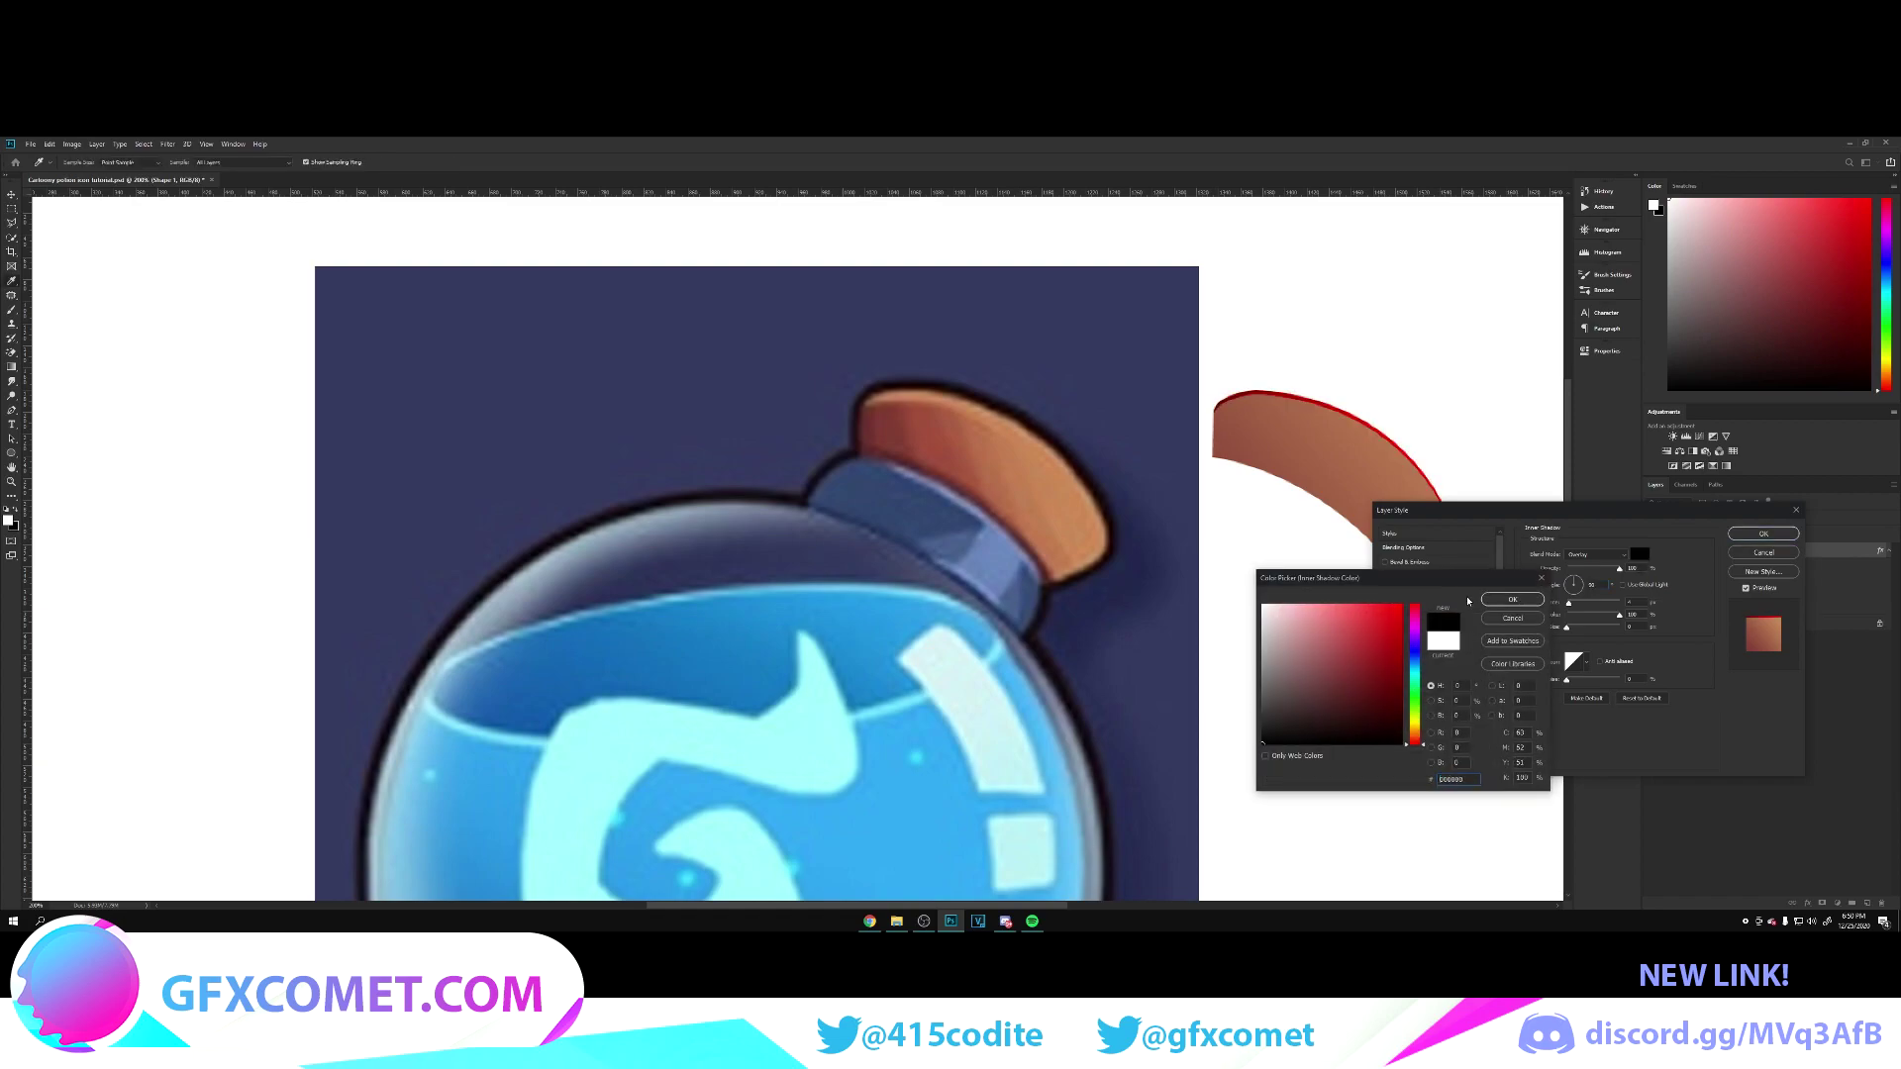
click(1512, 600)
click(1574, 594)
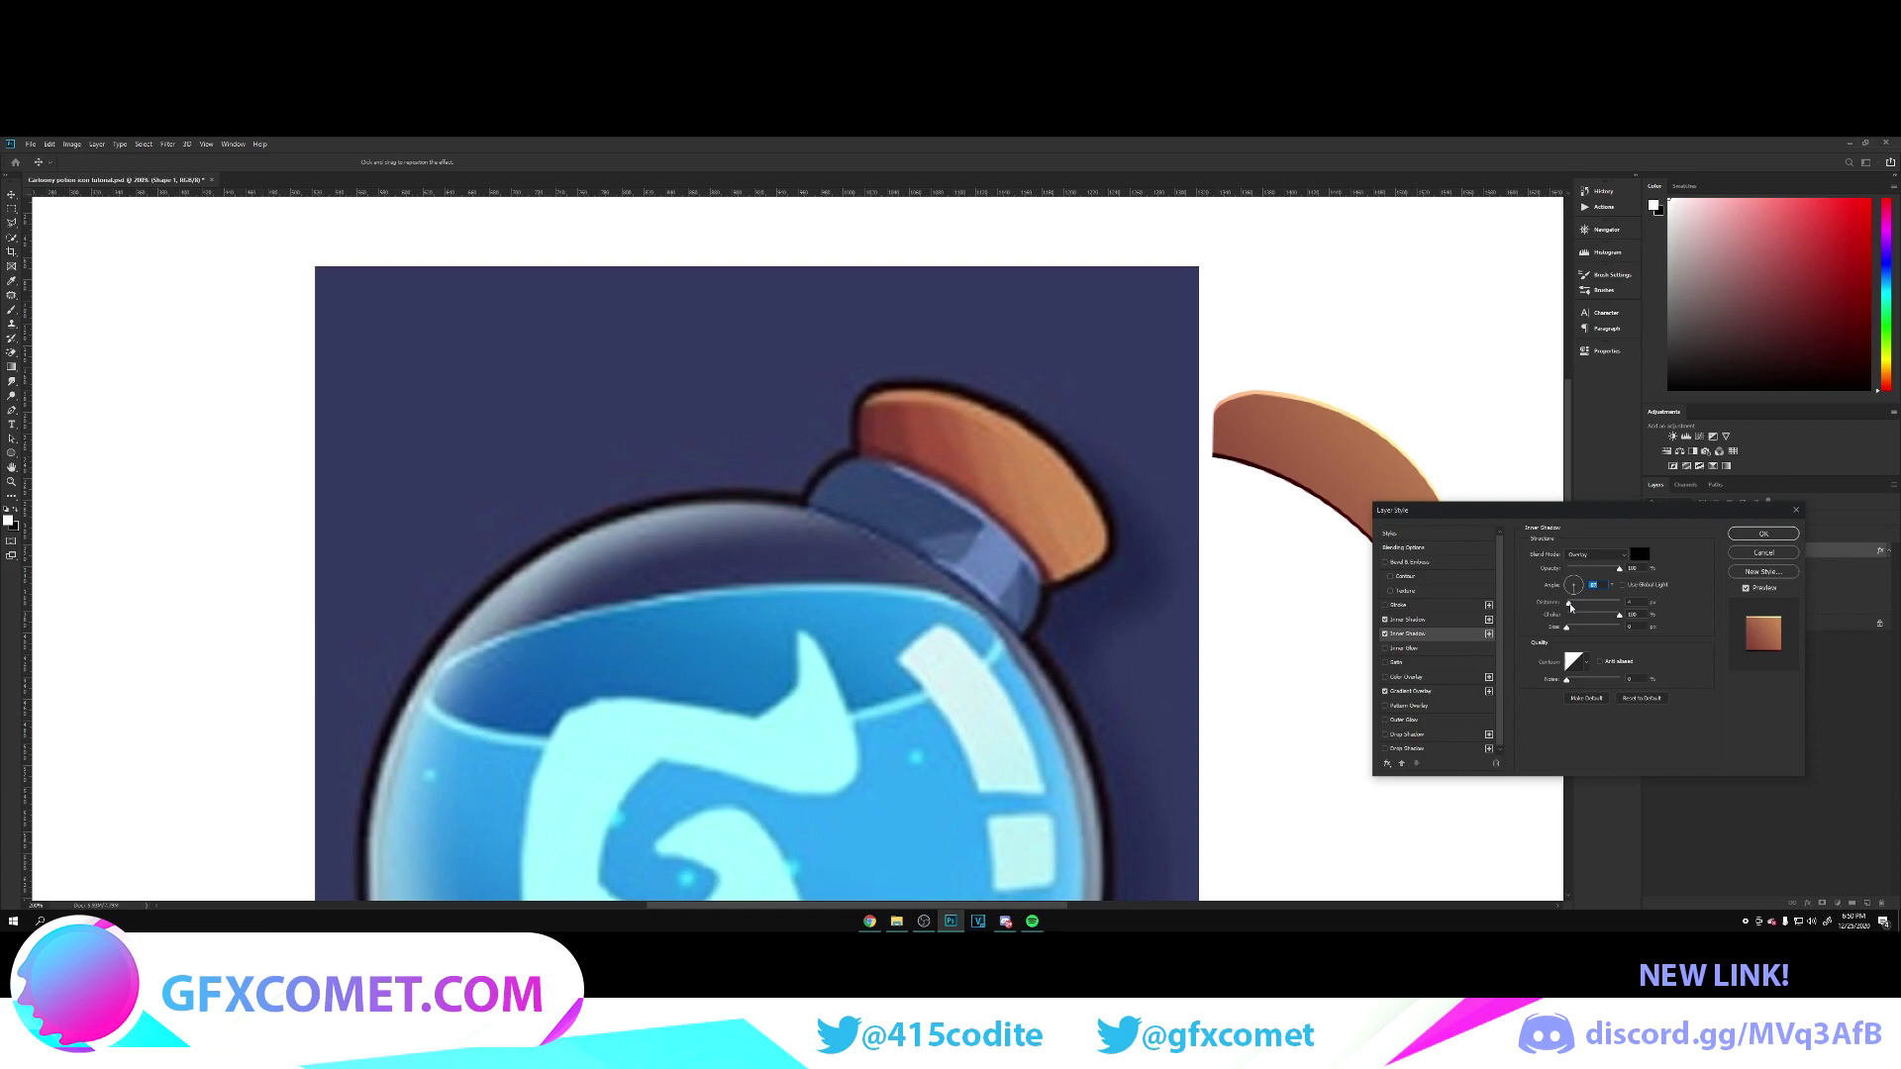
drag(1569, 602, 1583, 573)
click(1763, 535)
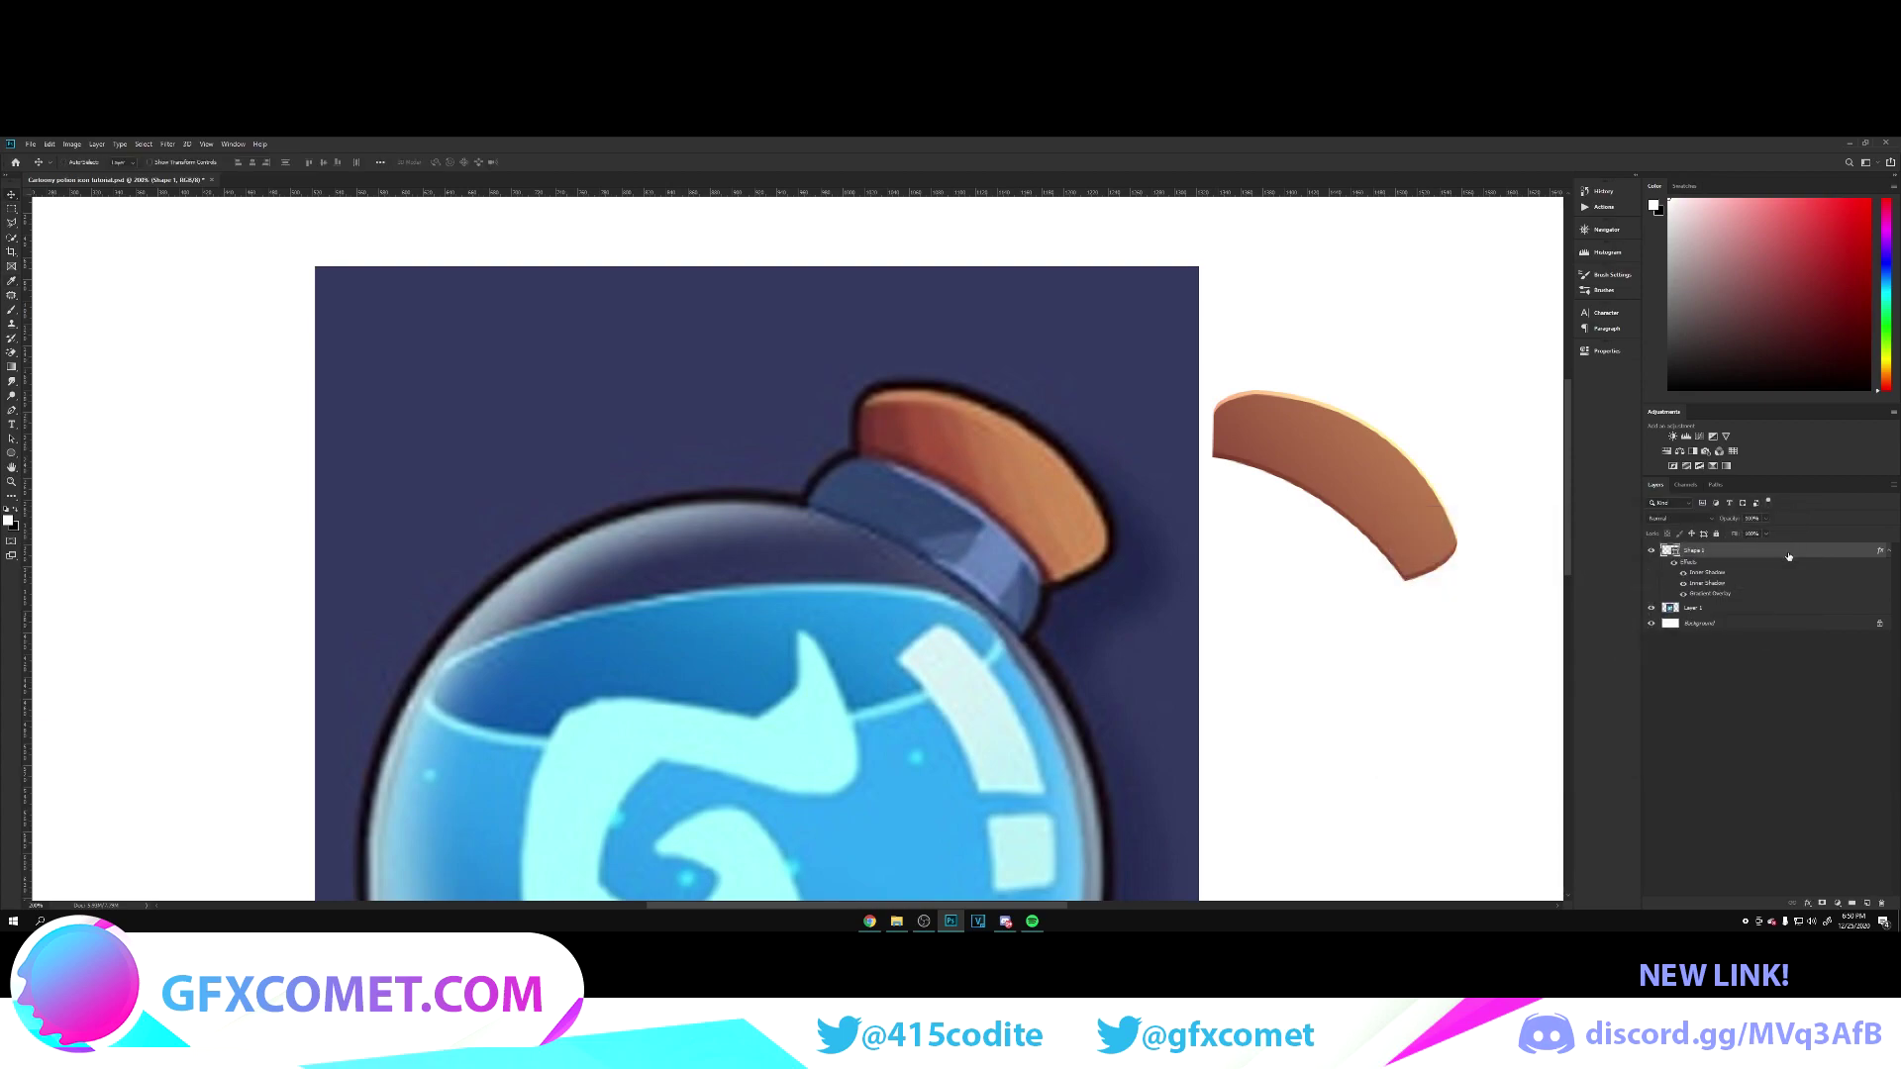
Step: Change the starting colour of the cork's gradient overlay to a more saturated red
double_click(1787, 556)
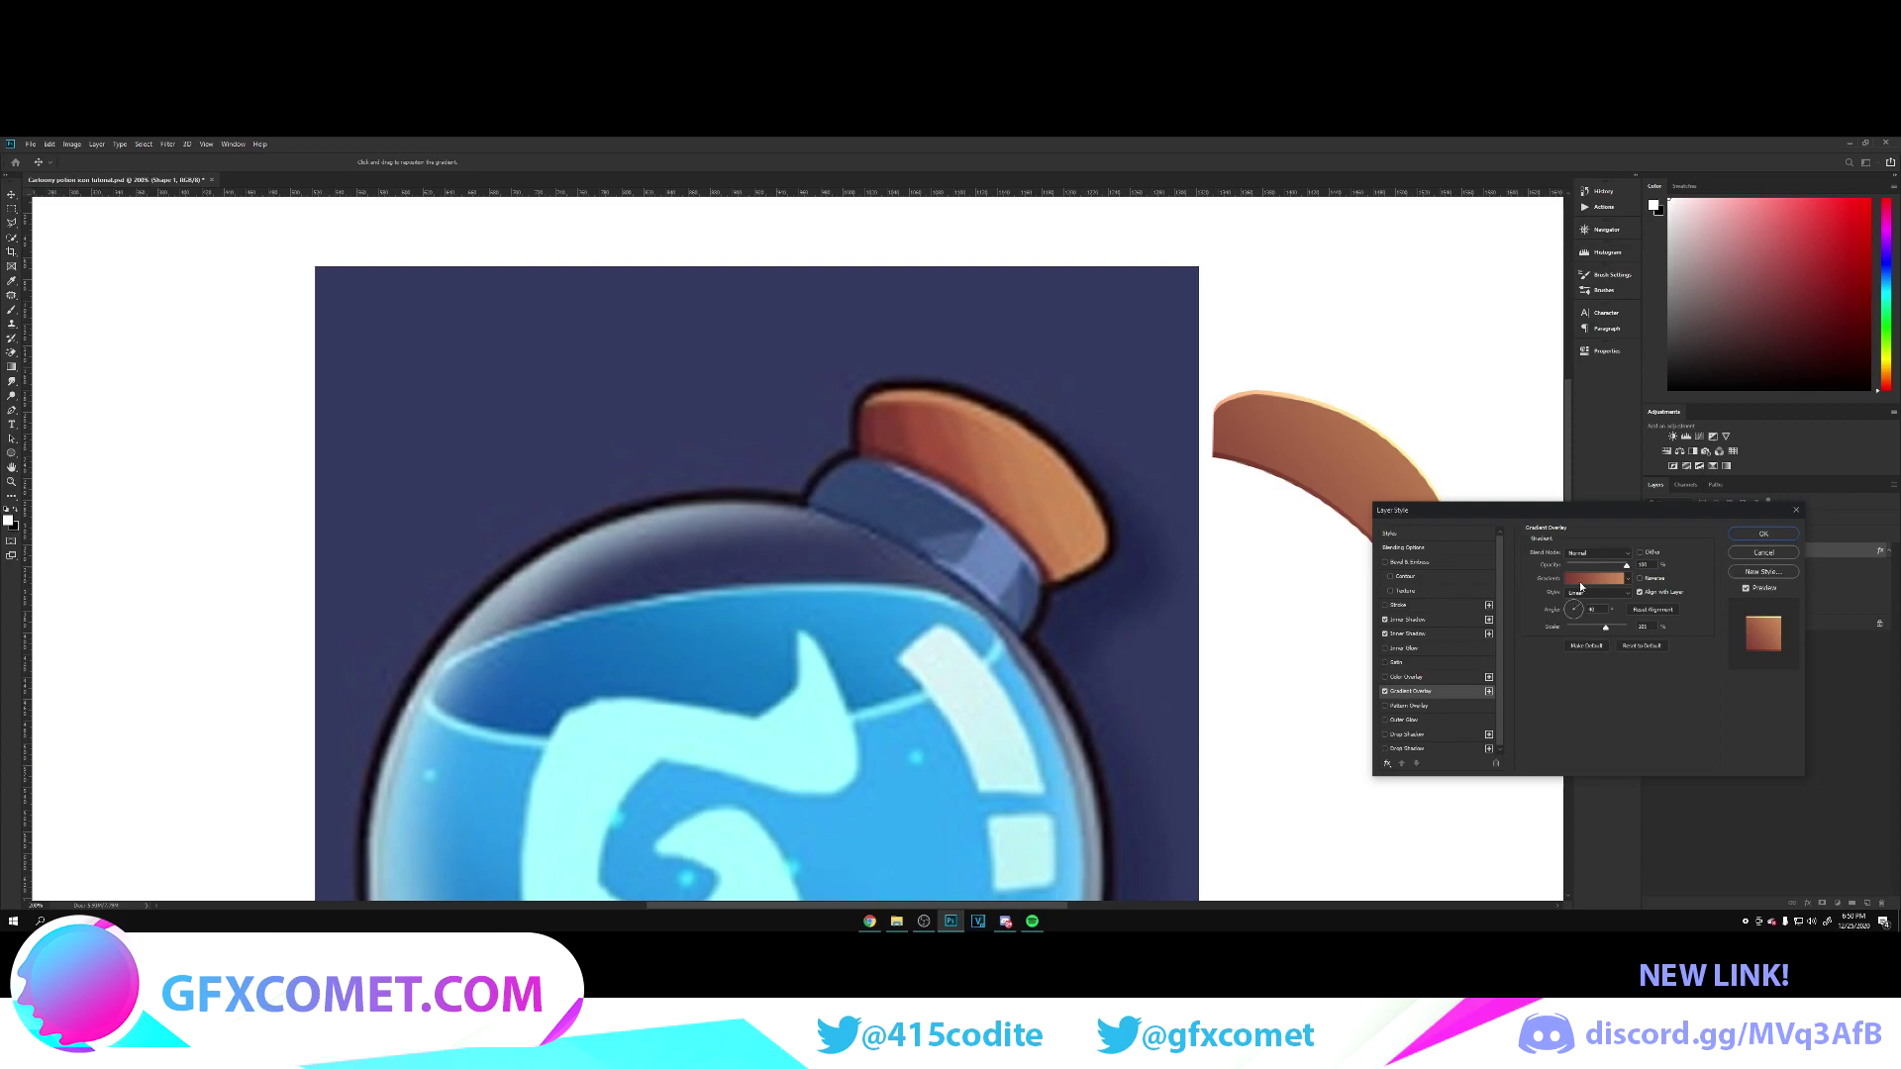
click(1581, 580)
drag(1353, 329, 1612, 354)
click(1520, 560)
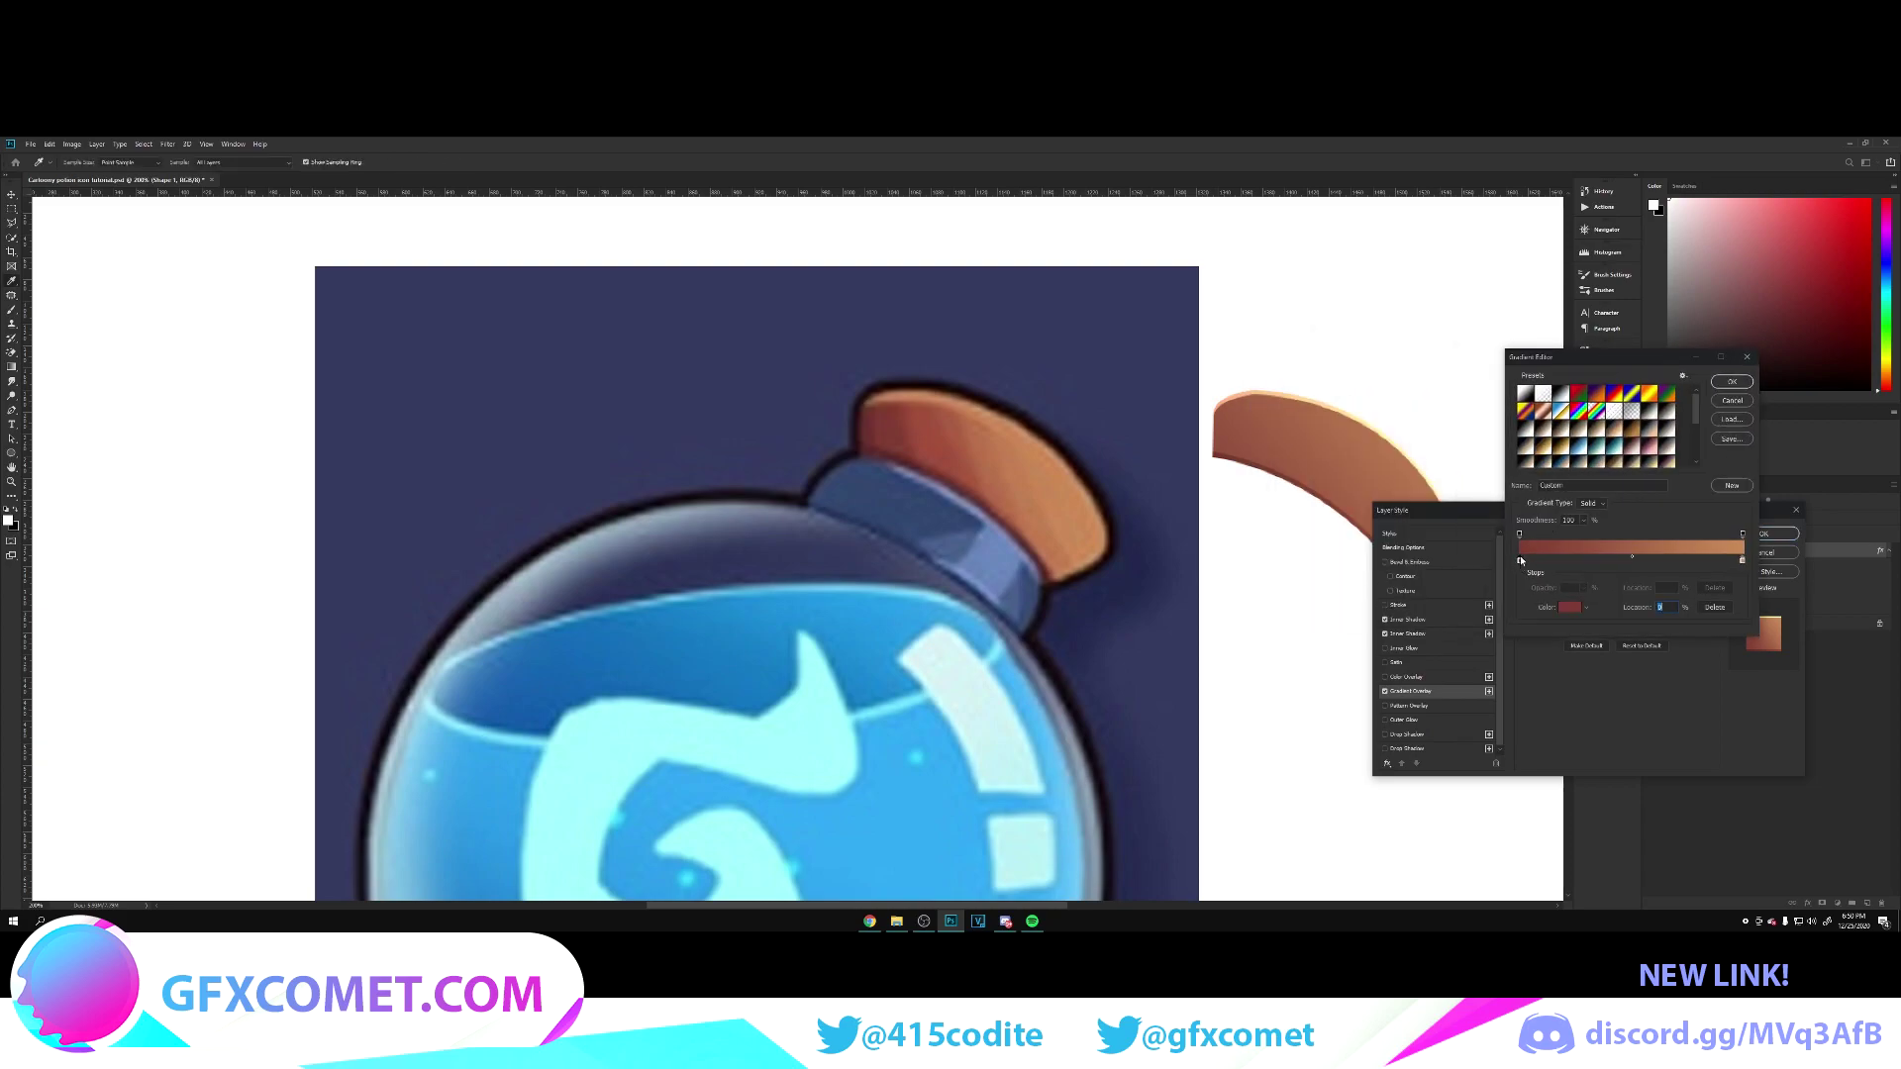
double_click(1519, 560)
click(1374, 636)
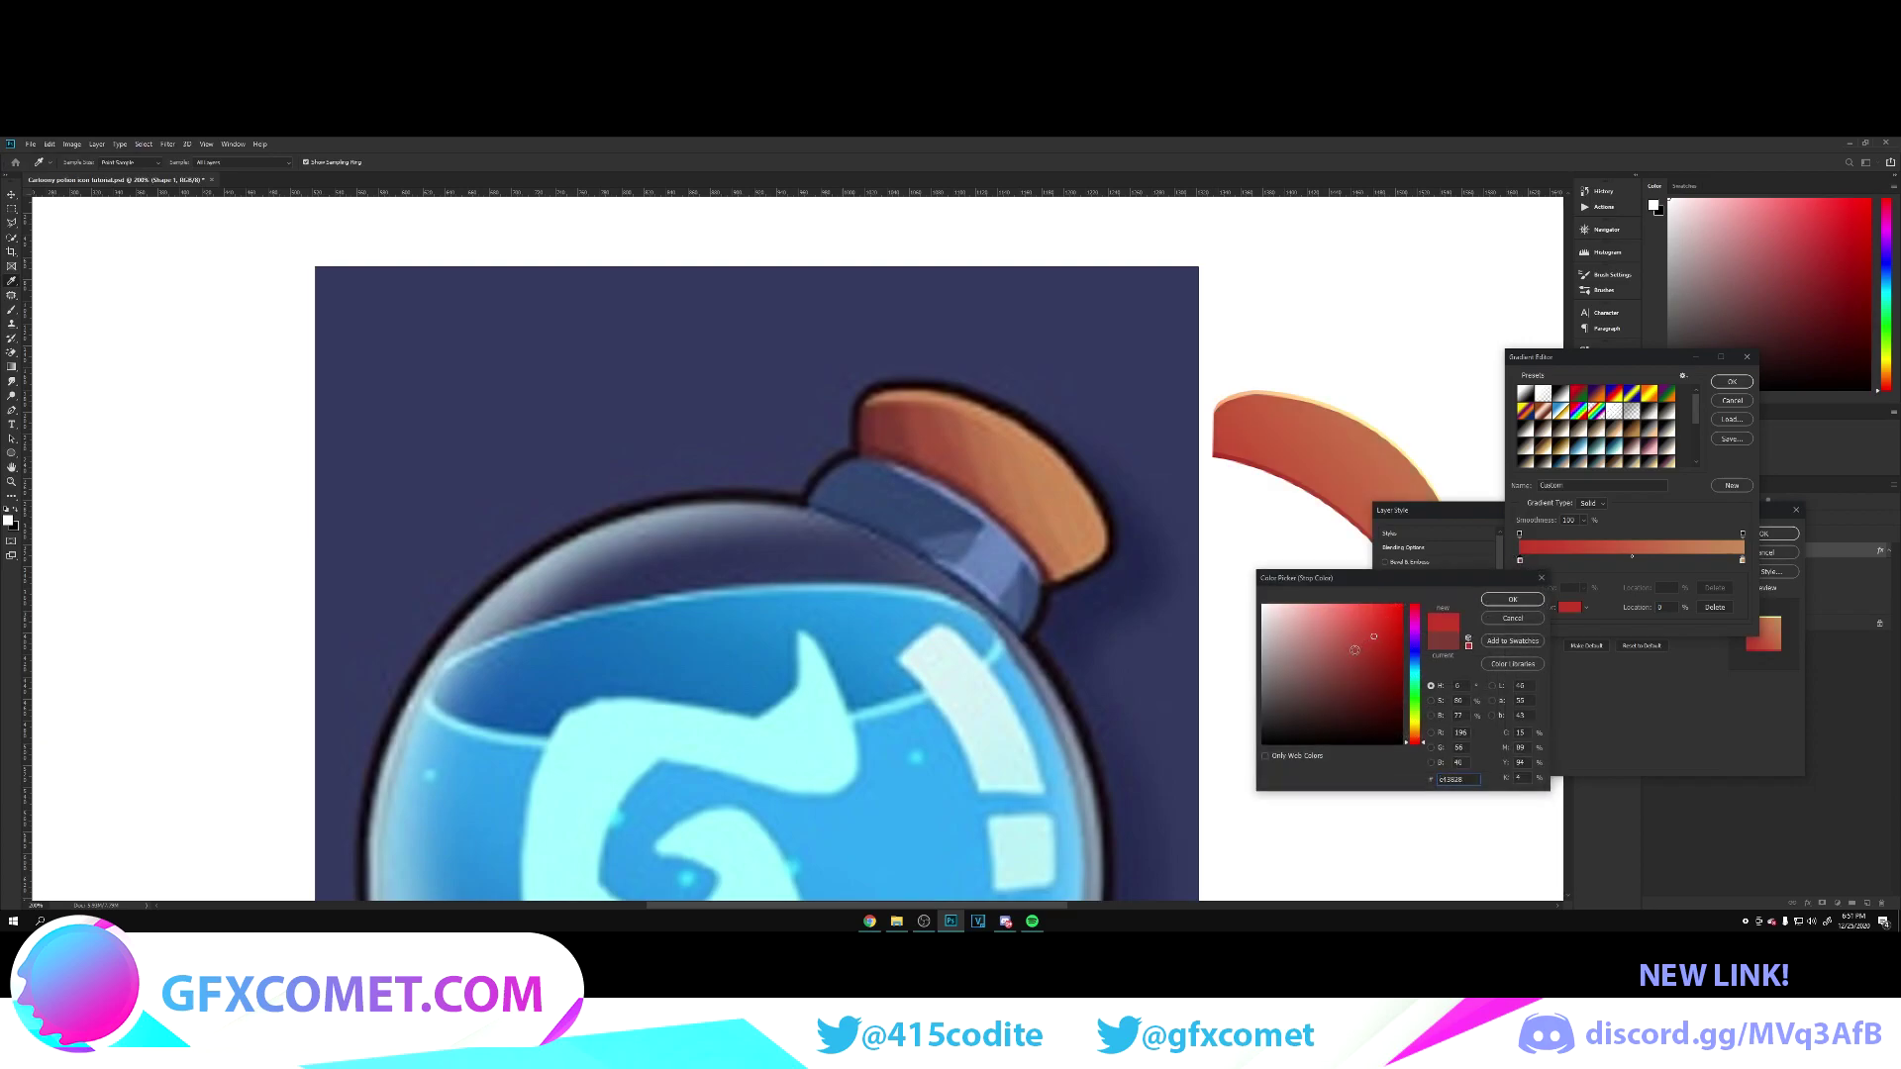
drag(1354, 650, 1363, 650)
click(1511, 600)
Step: Brighten the orange end colour of the cork's gradient and accept the edited gradient
double_click(1742, 560)
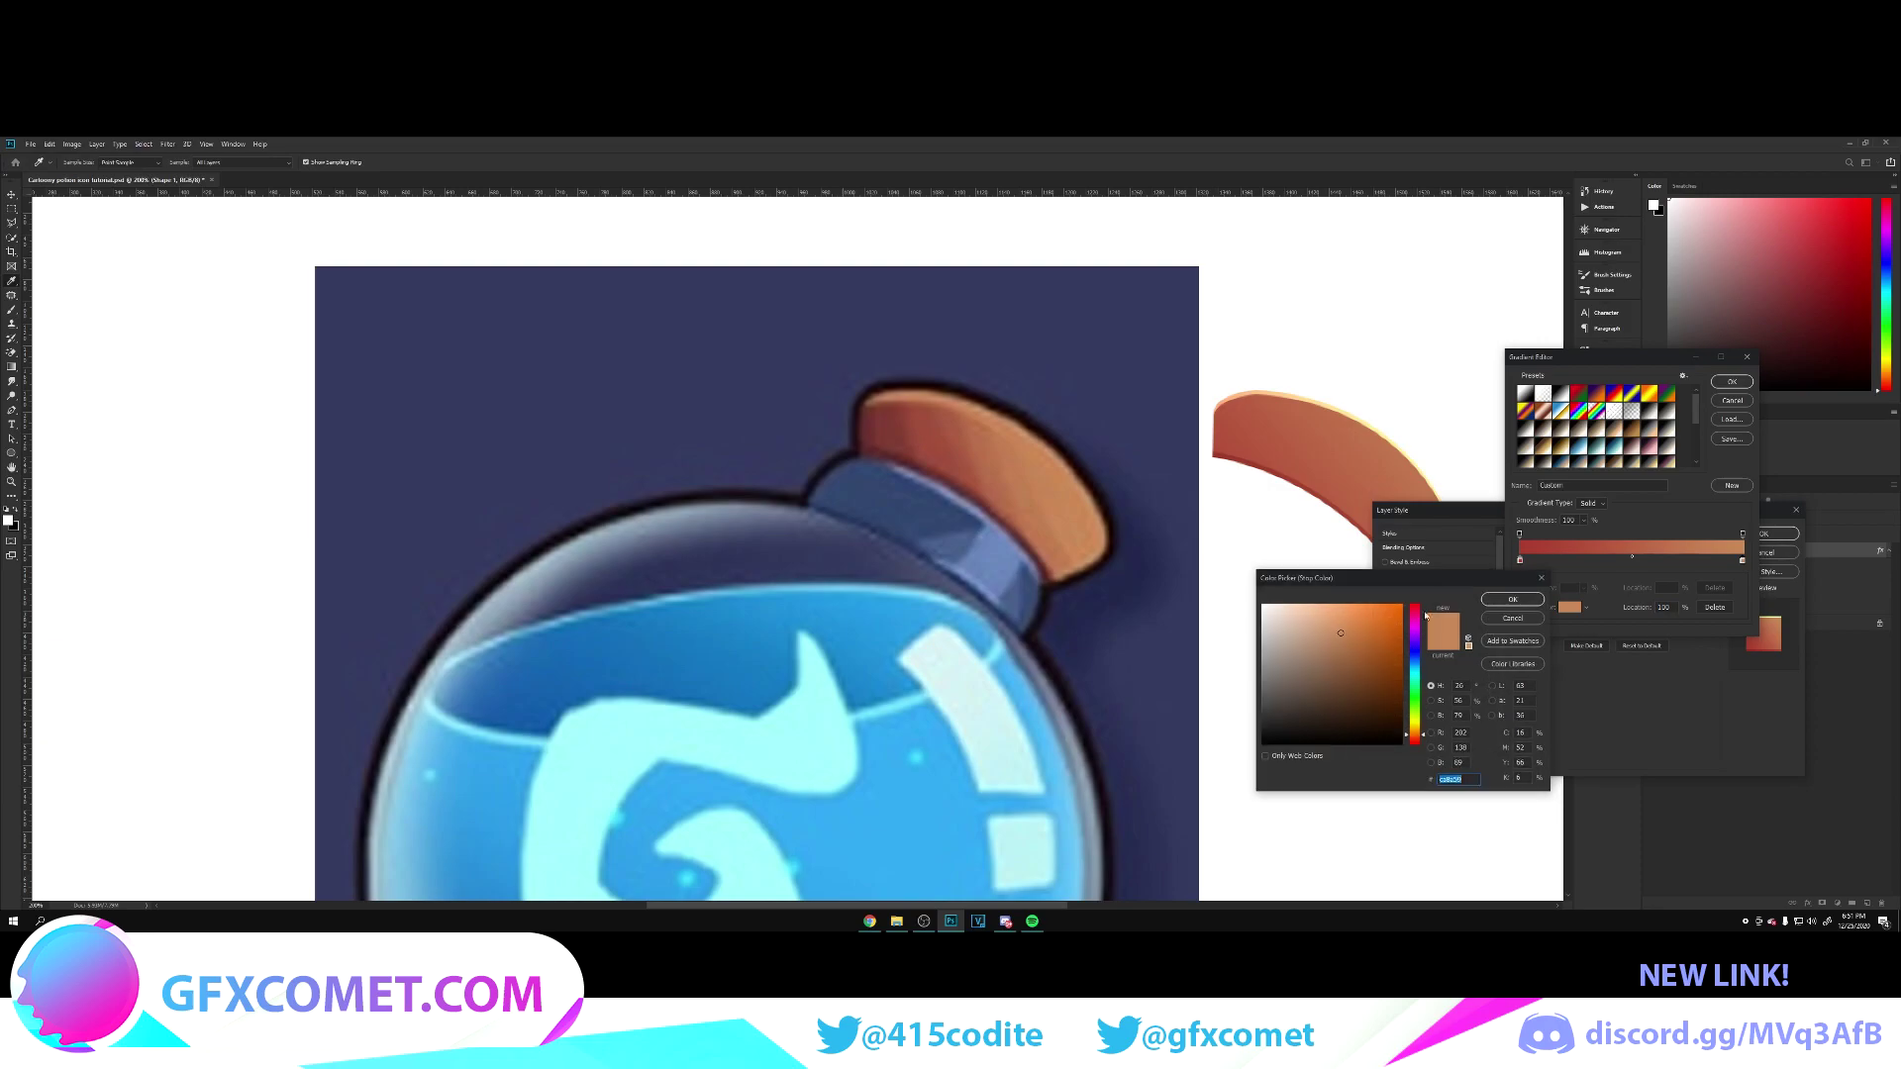
drag(1340, 632, 1346, 619)
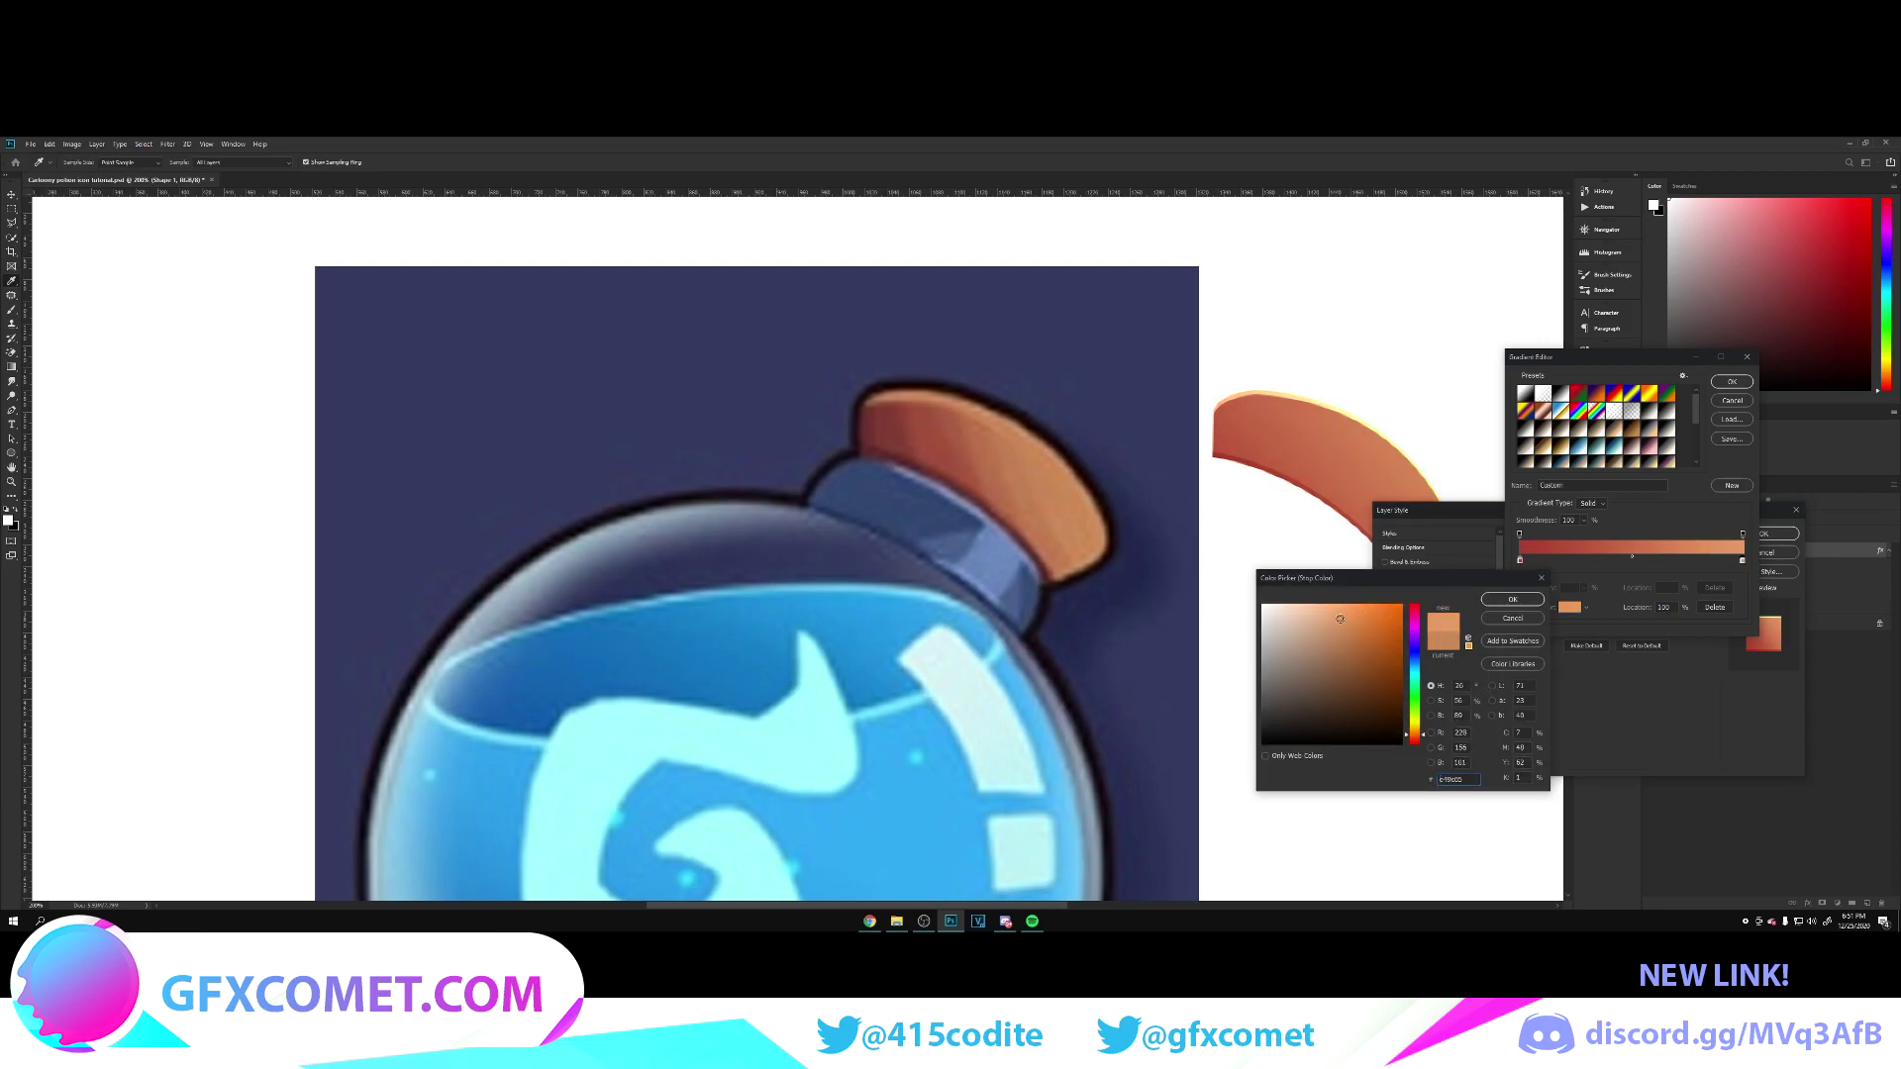
click(1512, 599)
click(1742, 382)
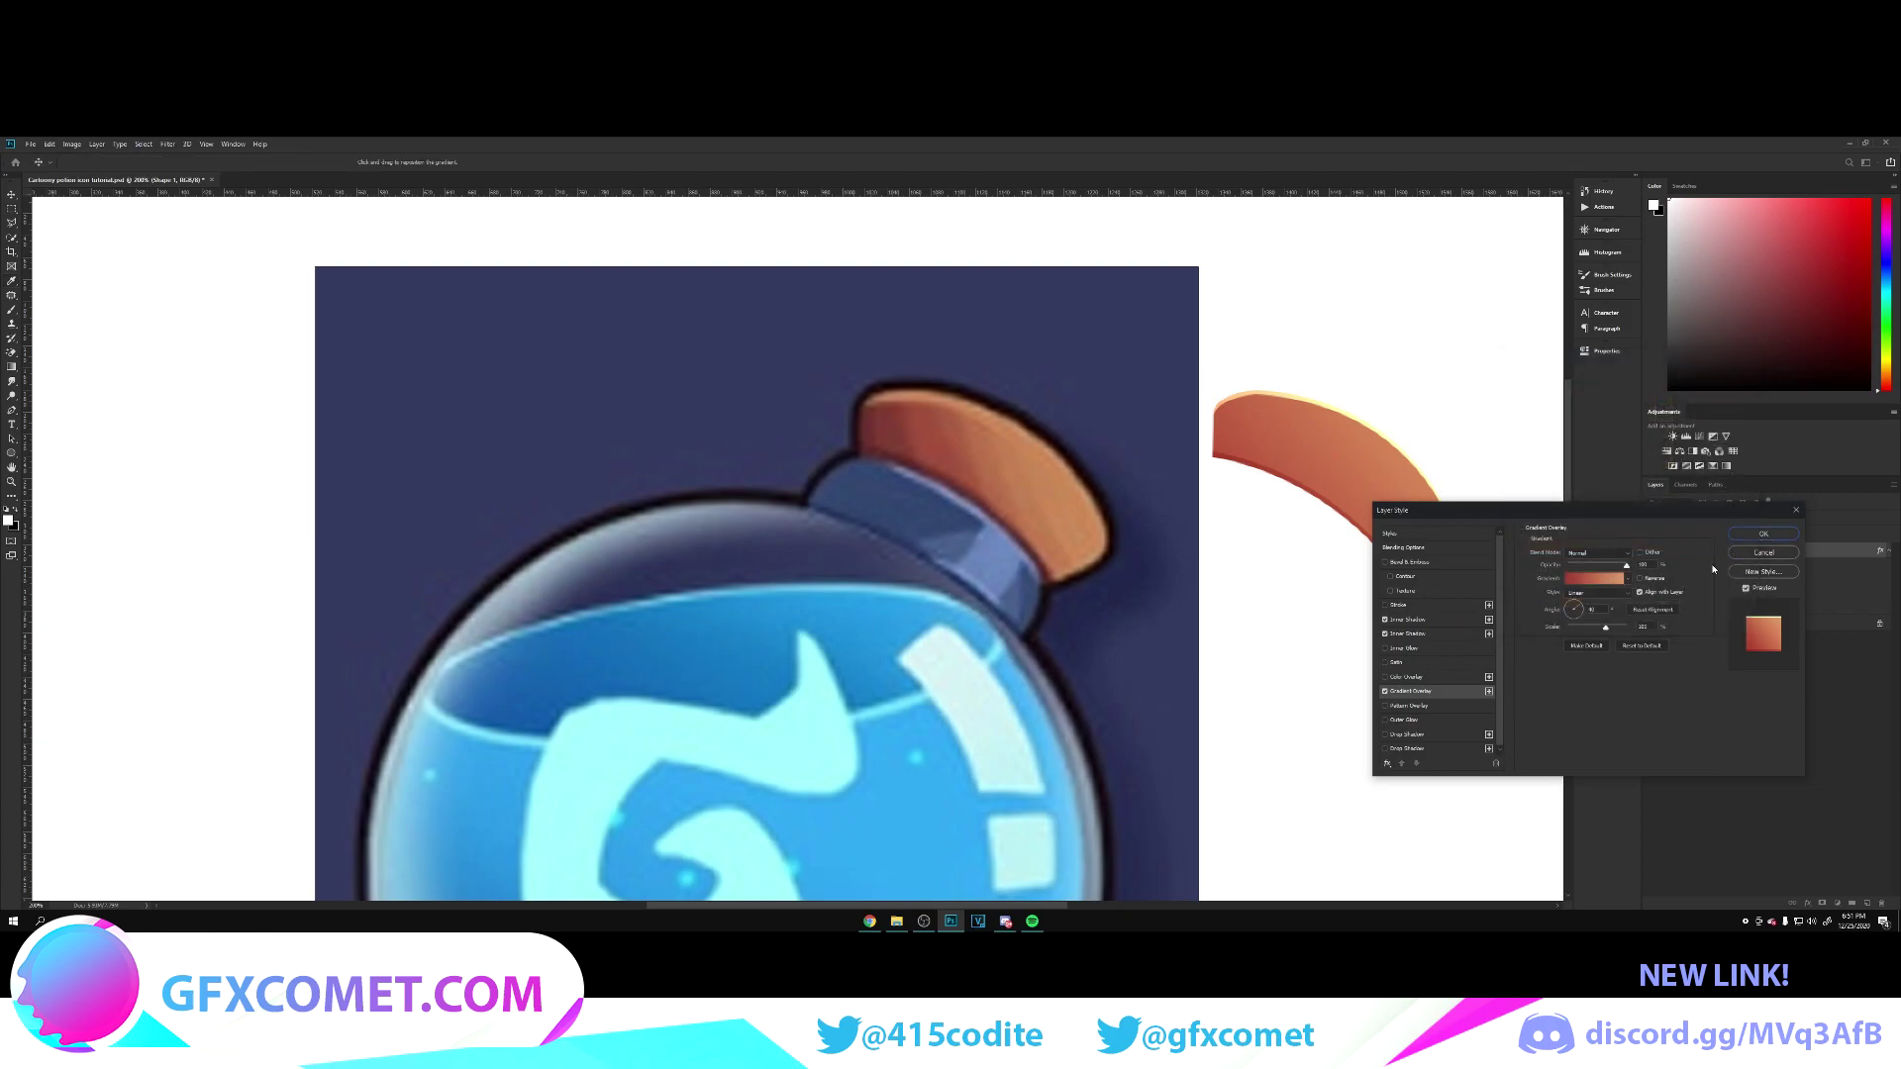
Step: Accept the cork's layer style and trace the bottle's blue neck below the reference cork as a filled Pen tool shape
click(1761, 535)
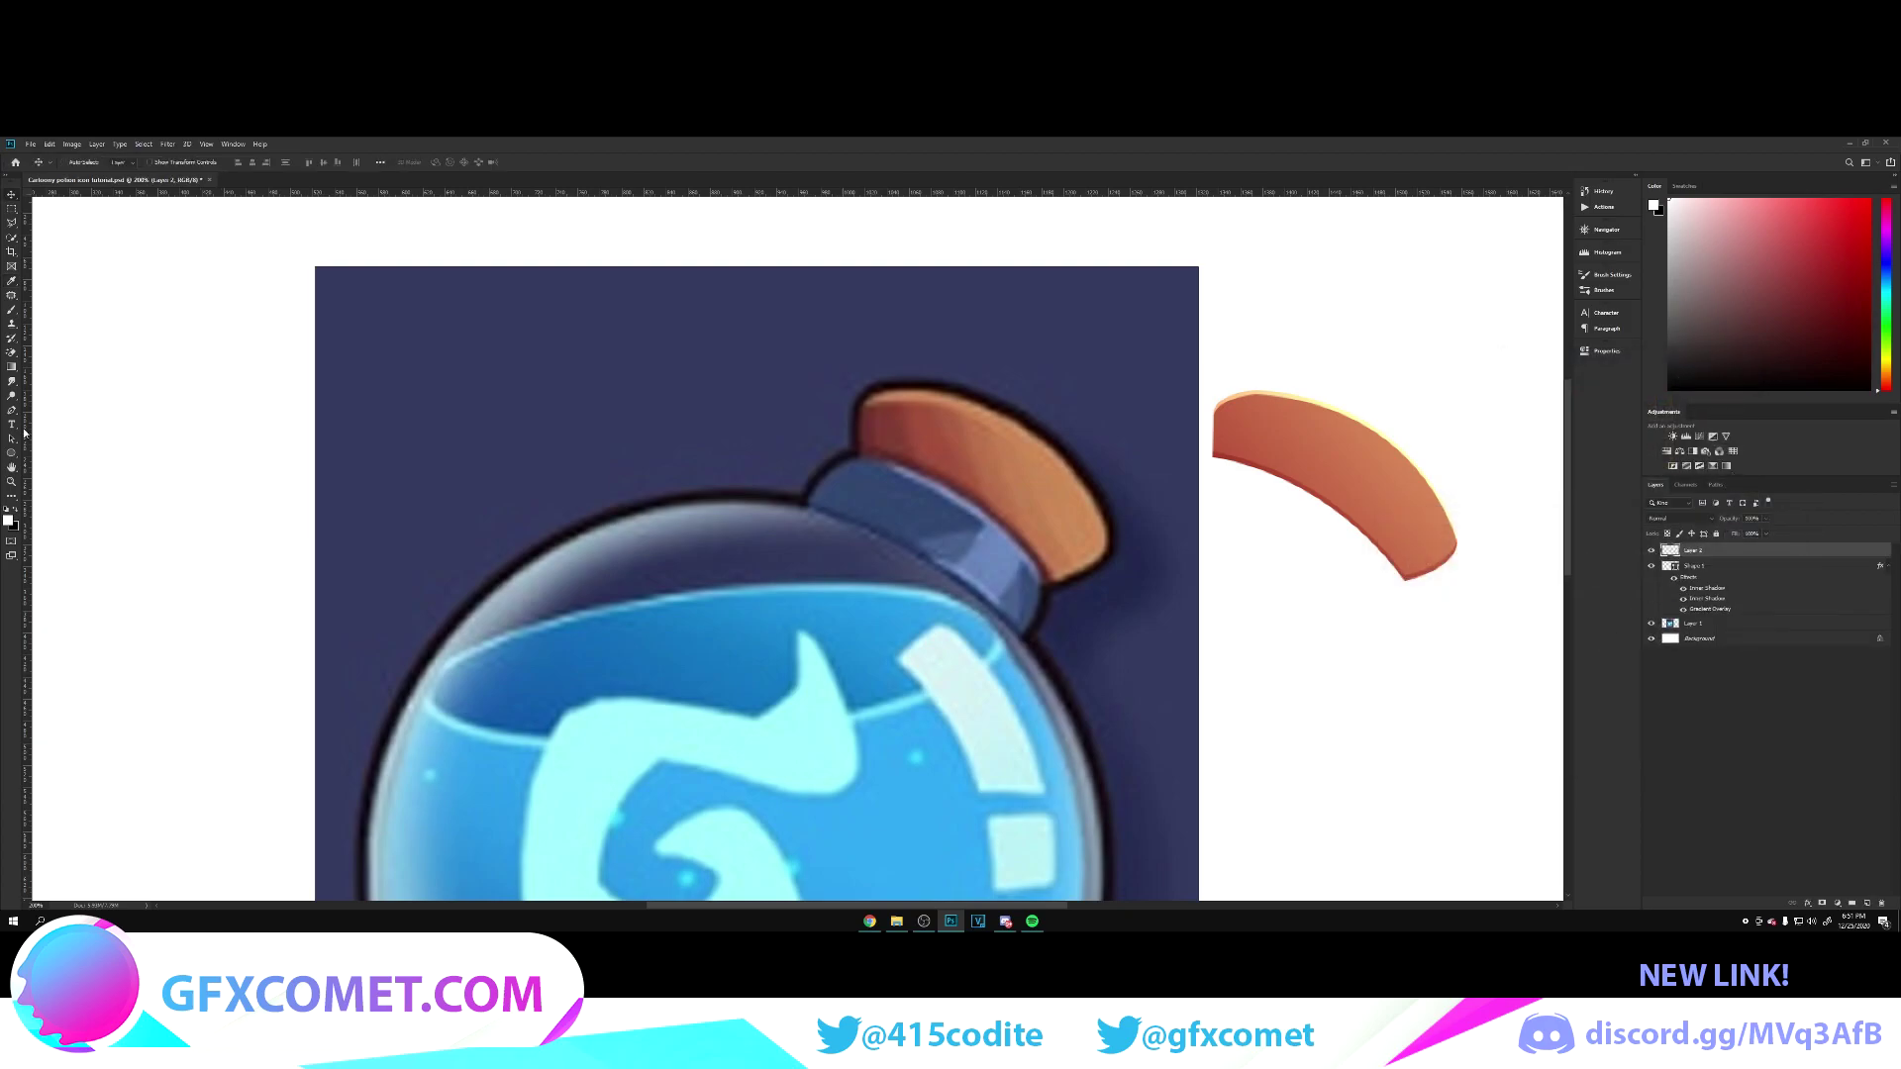
click(11, 411)
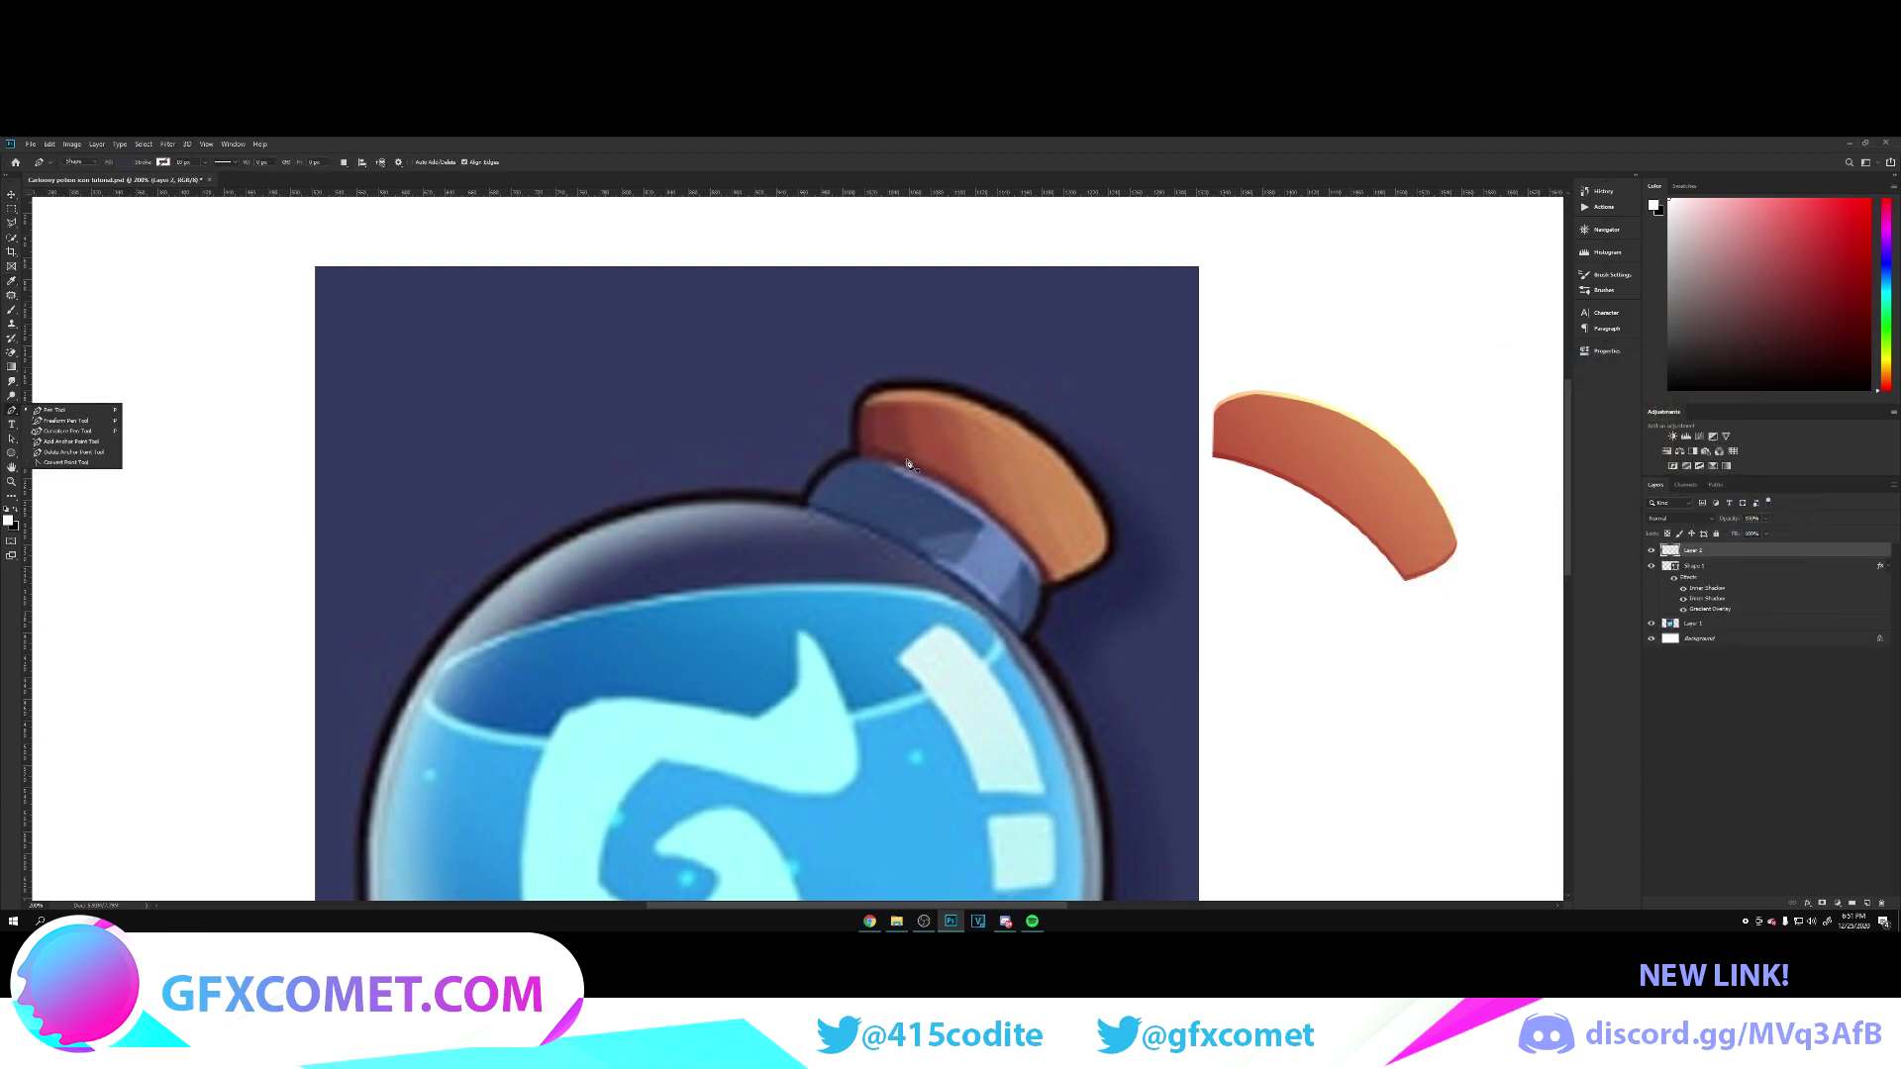
click(1002, 141)
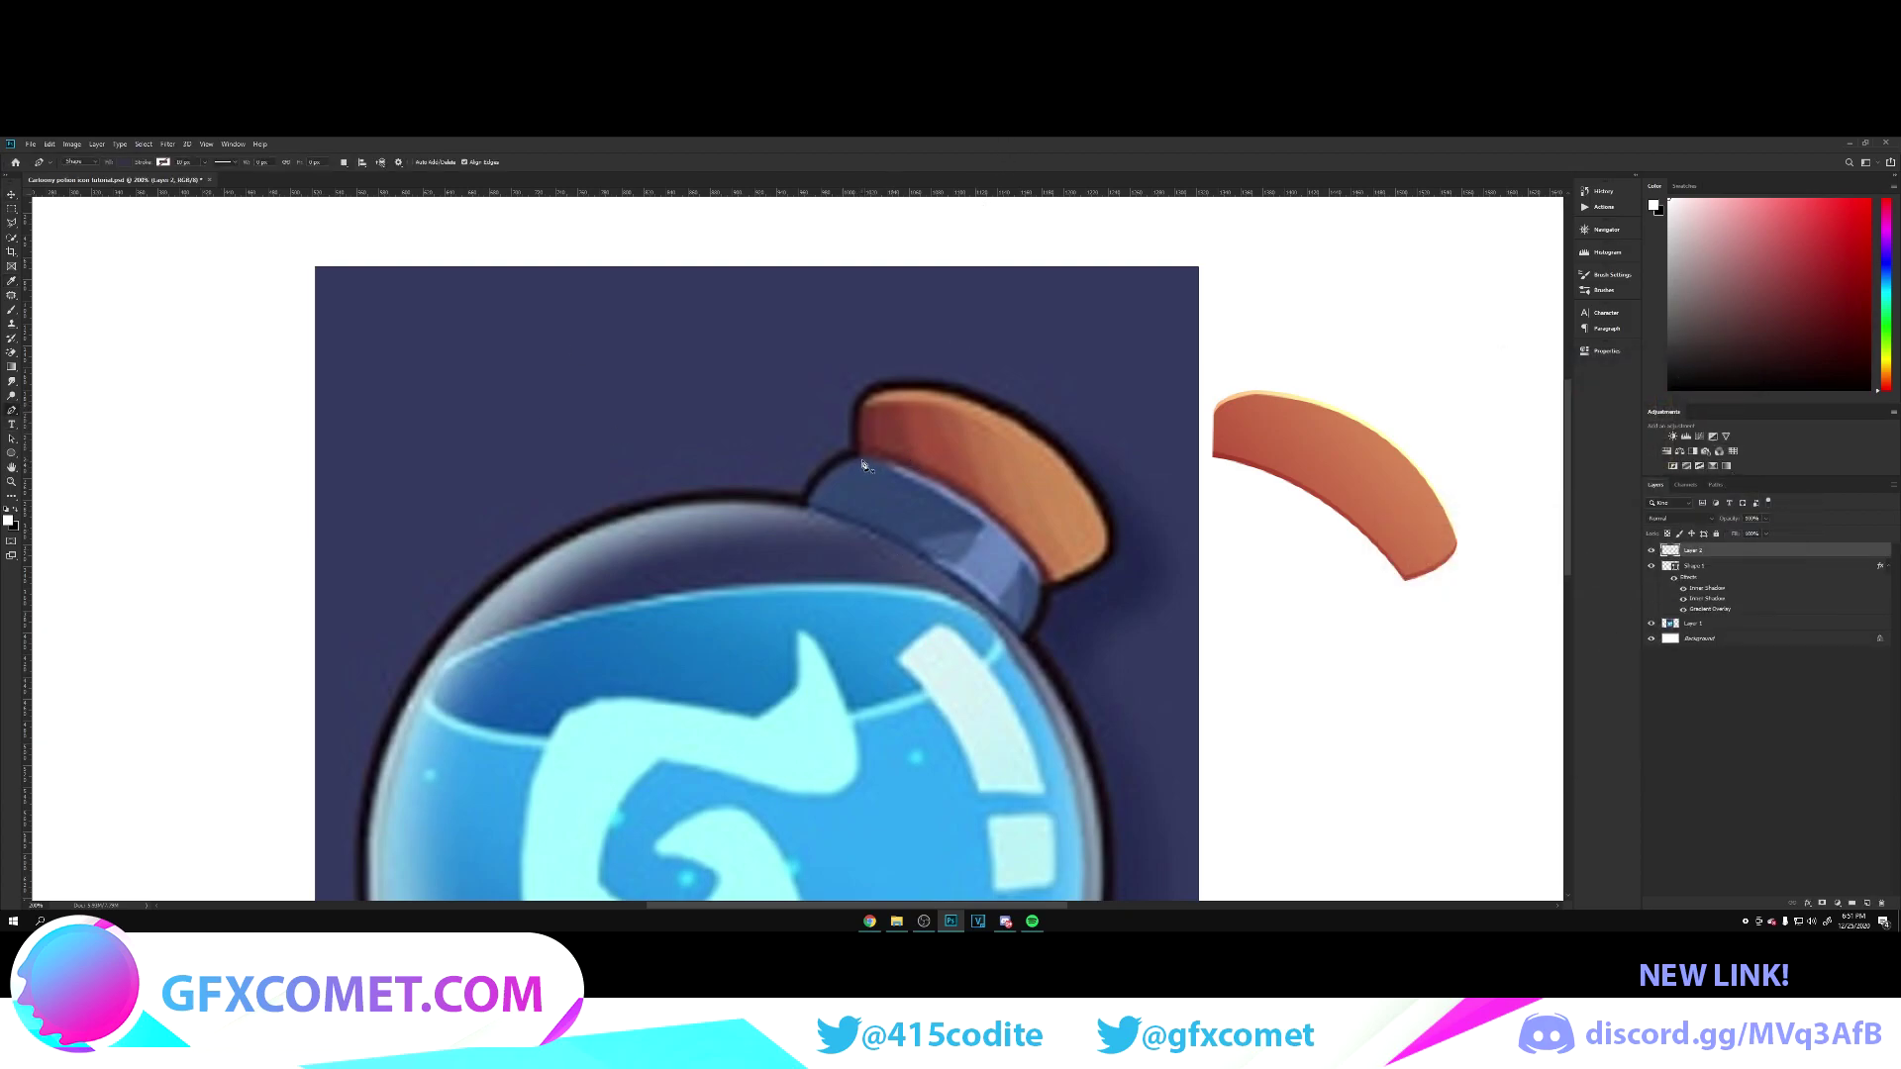
click(860, 461)
drag(809, 501, 799, 536)
drag(1020, 634, 1068, 722)
alt+click(1022, 636)
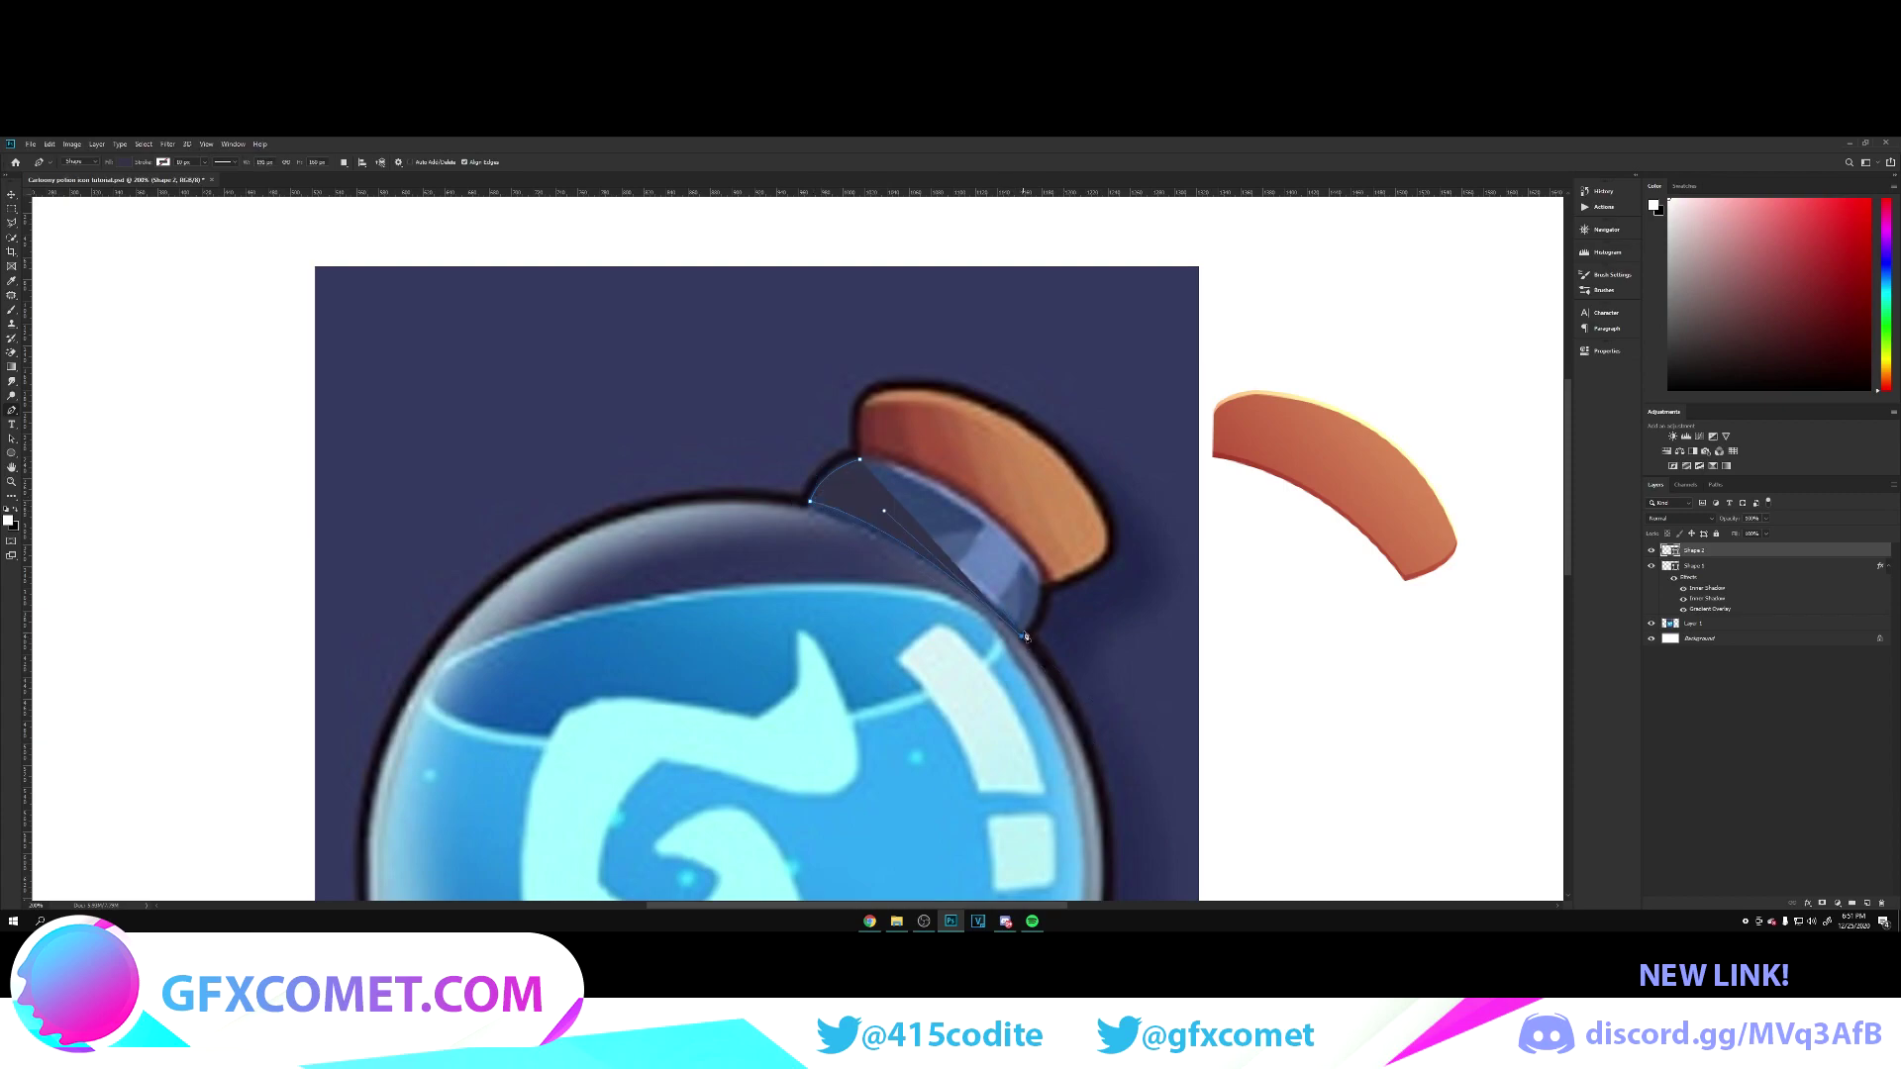
drag(1042, 585, 1042, 572)
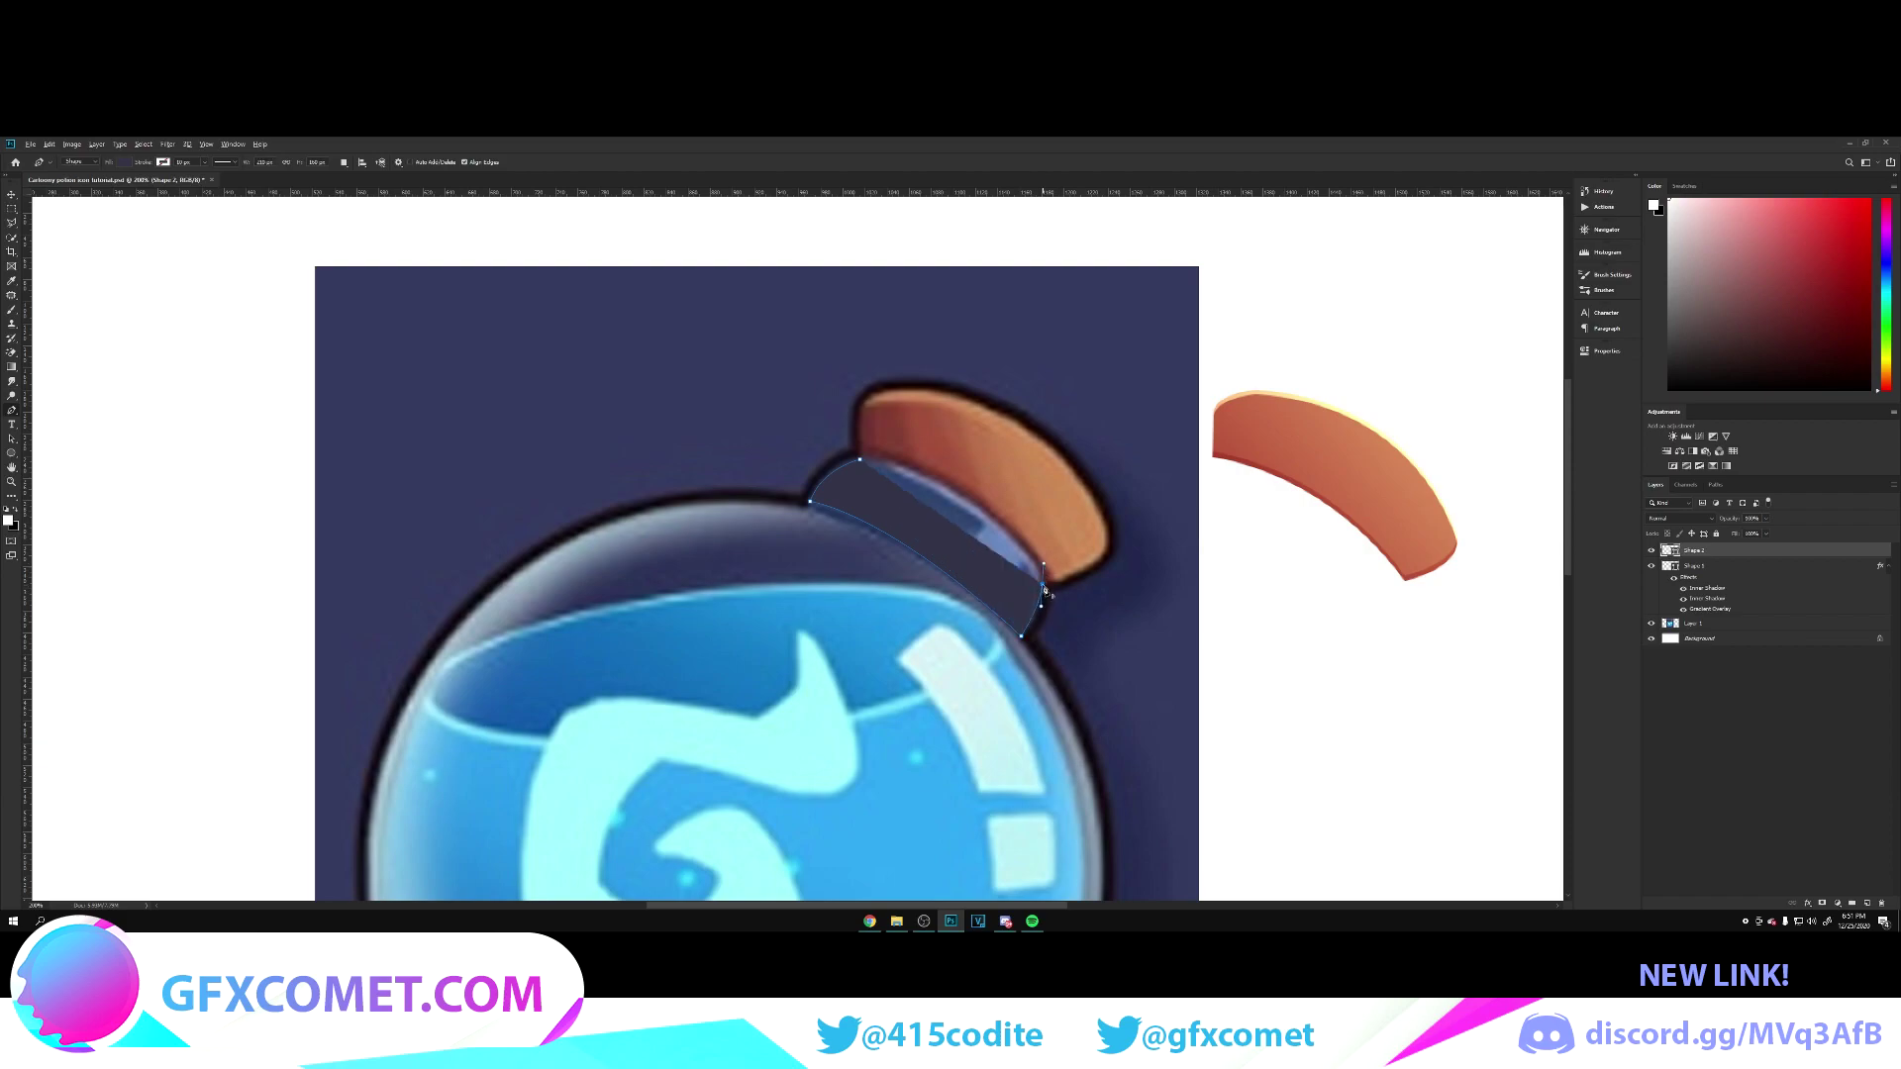
drag(862, 463, 706, 428)
key(Return)
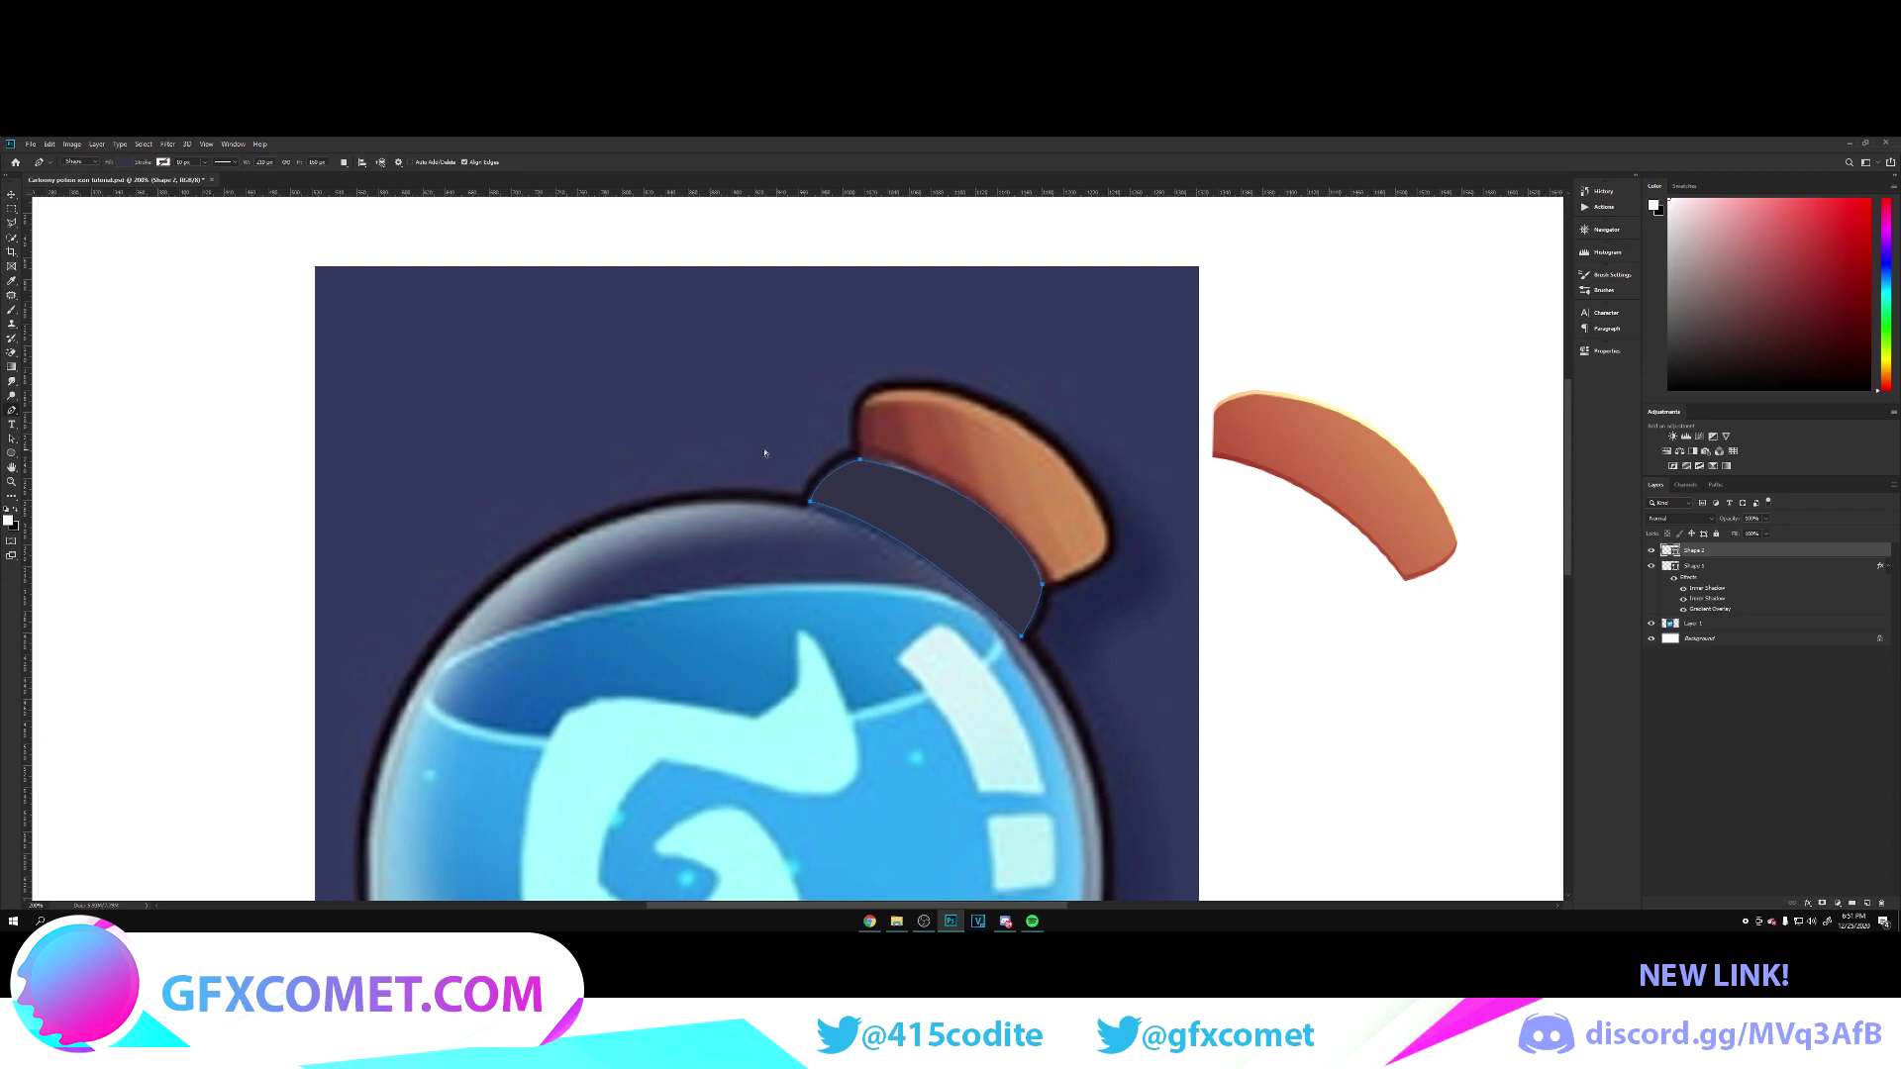
Step: Move the neck shape below the redrawn cork and fill it with the dark blue sampled from the reference neck
key(v)
drag(990, 555, 1365, 599)
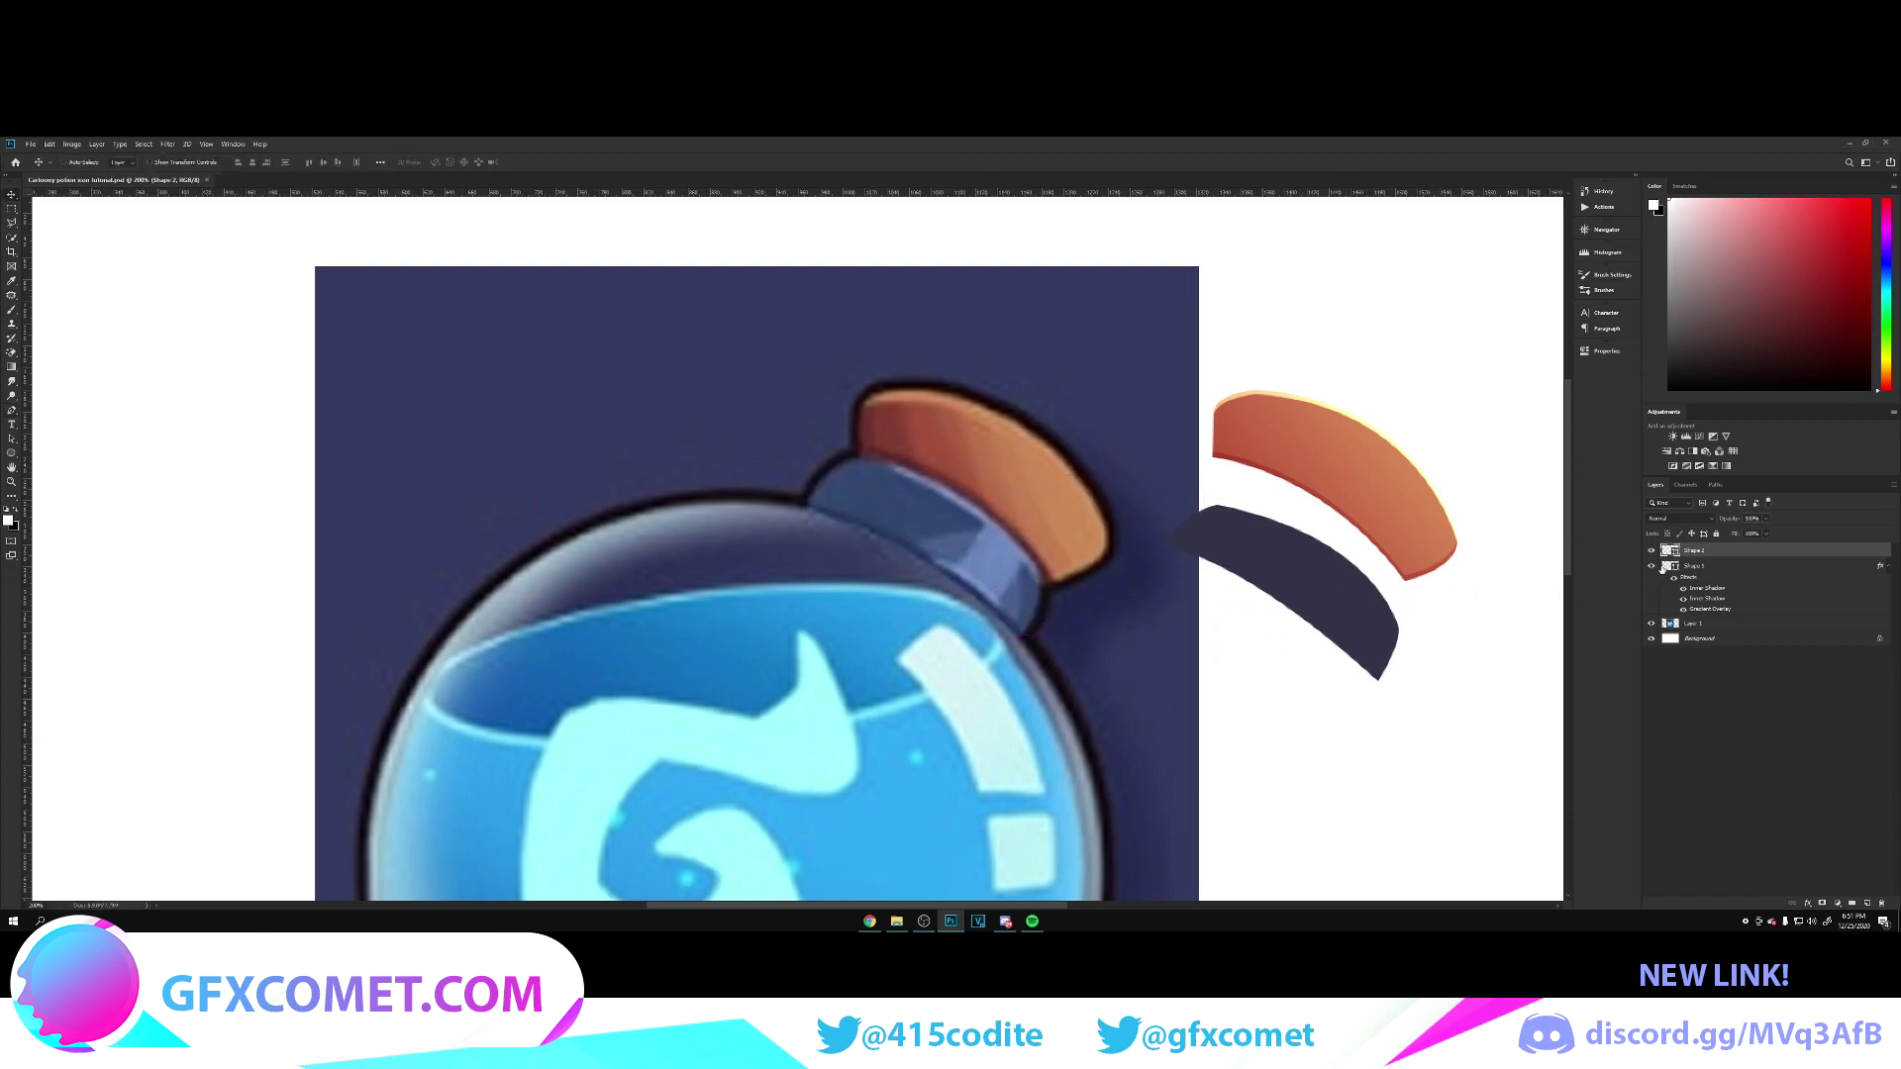
double_click(1670, 550)
click(905, 510)
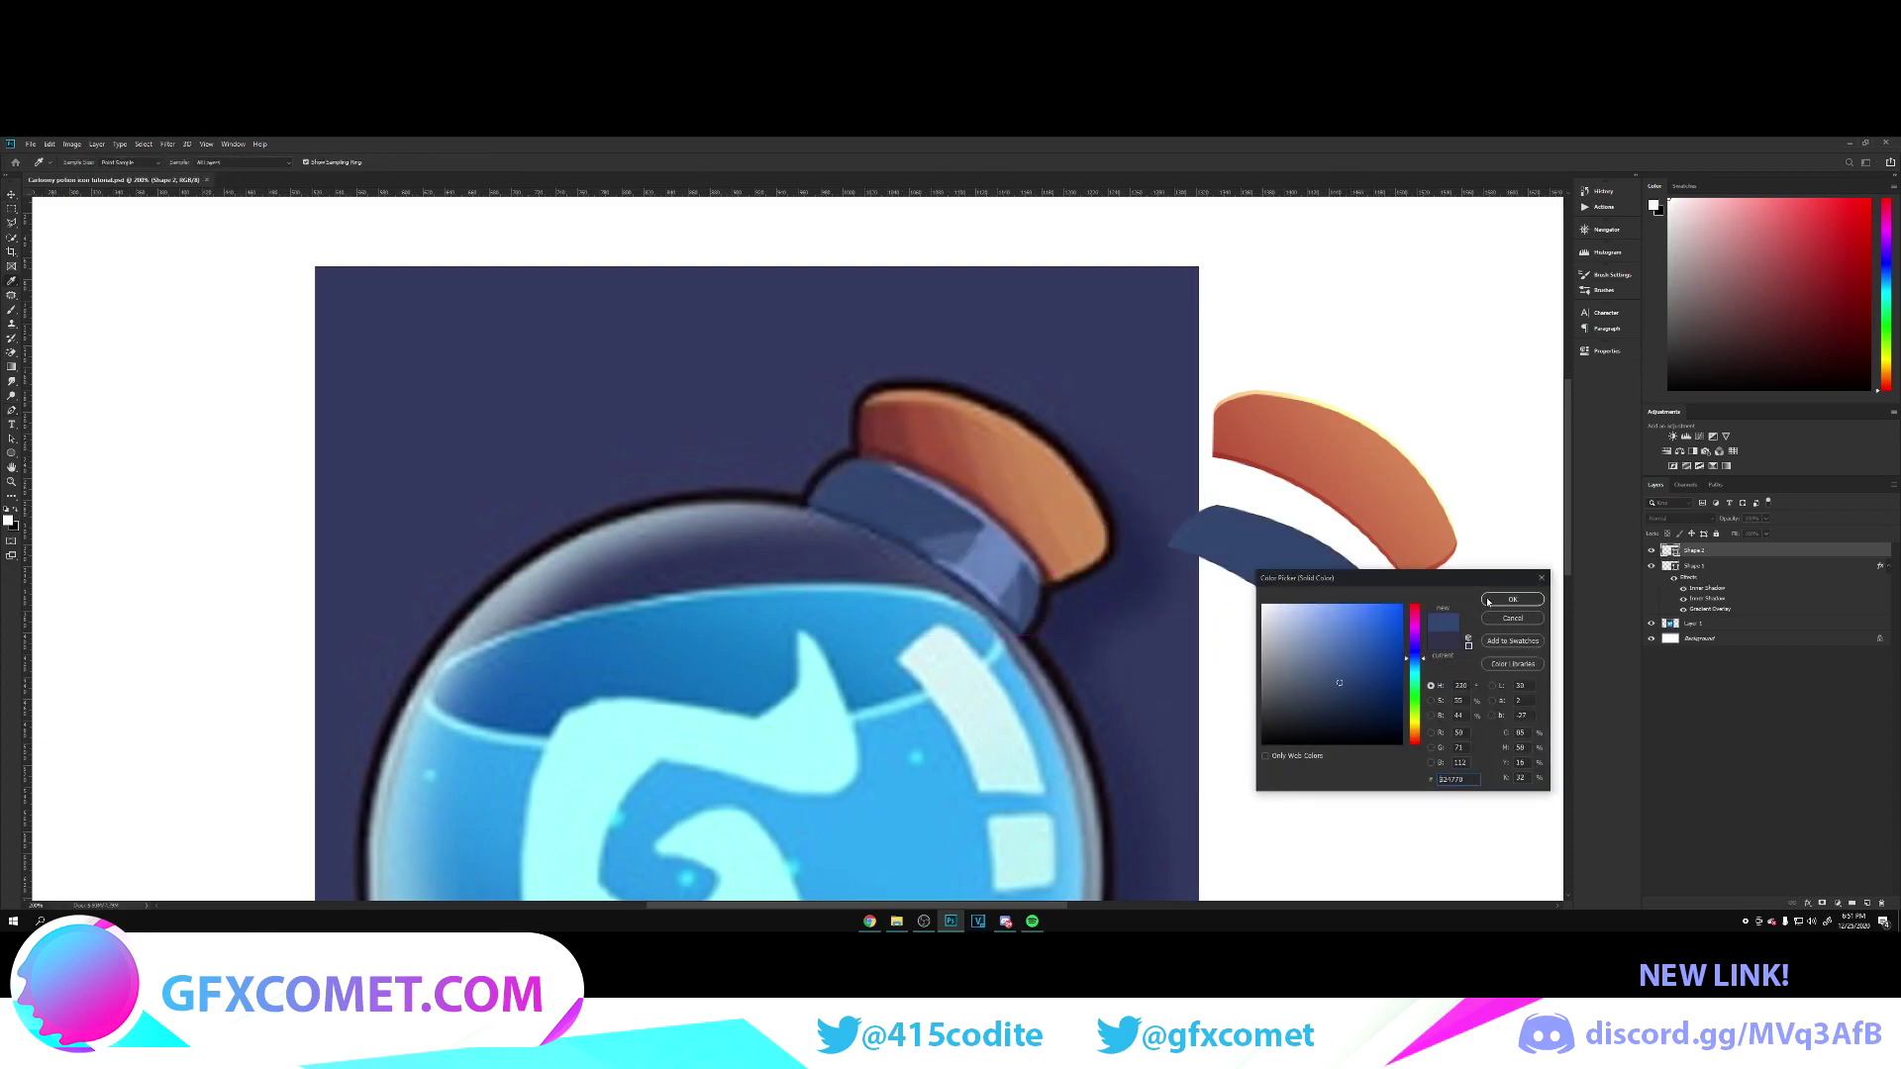
click(1512, 599)
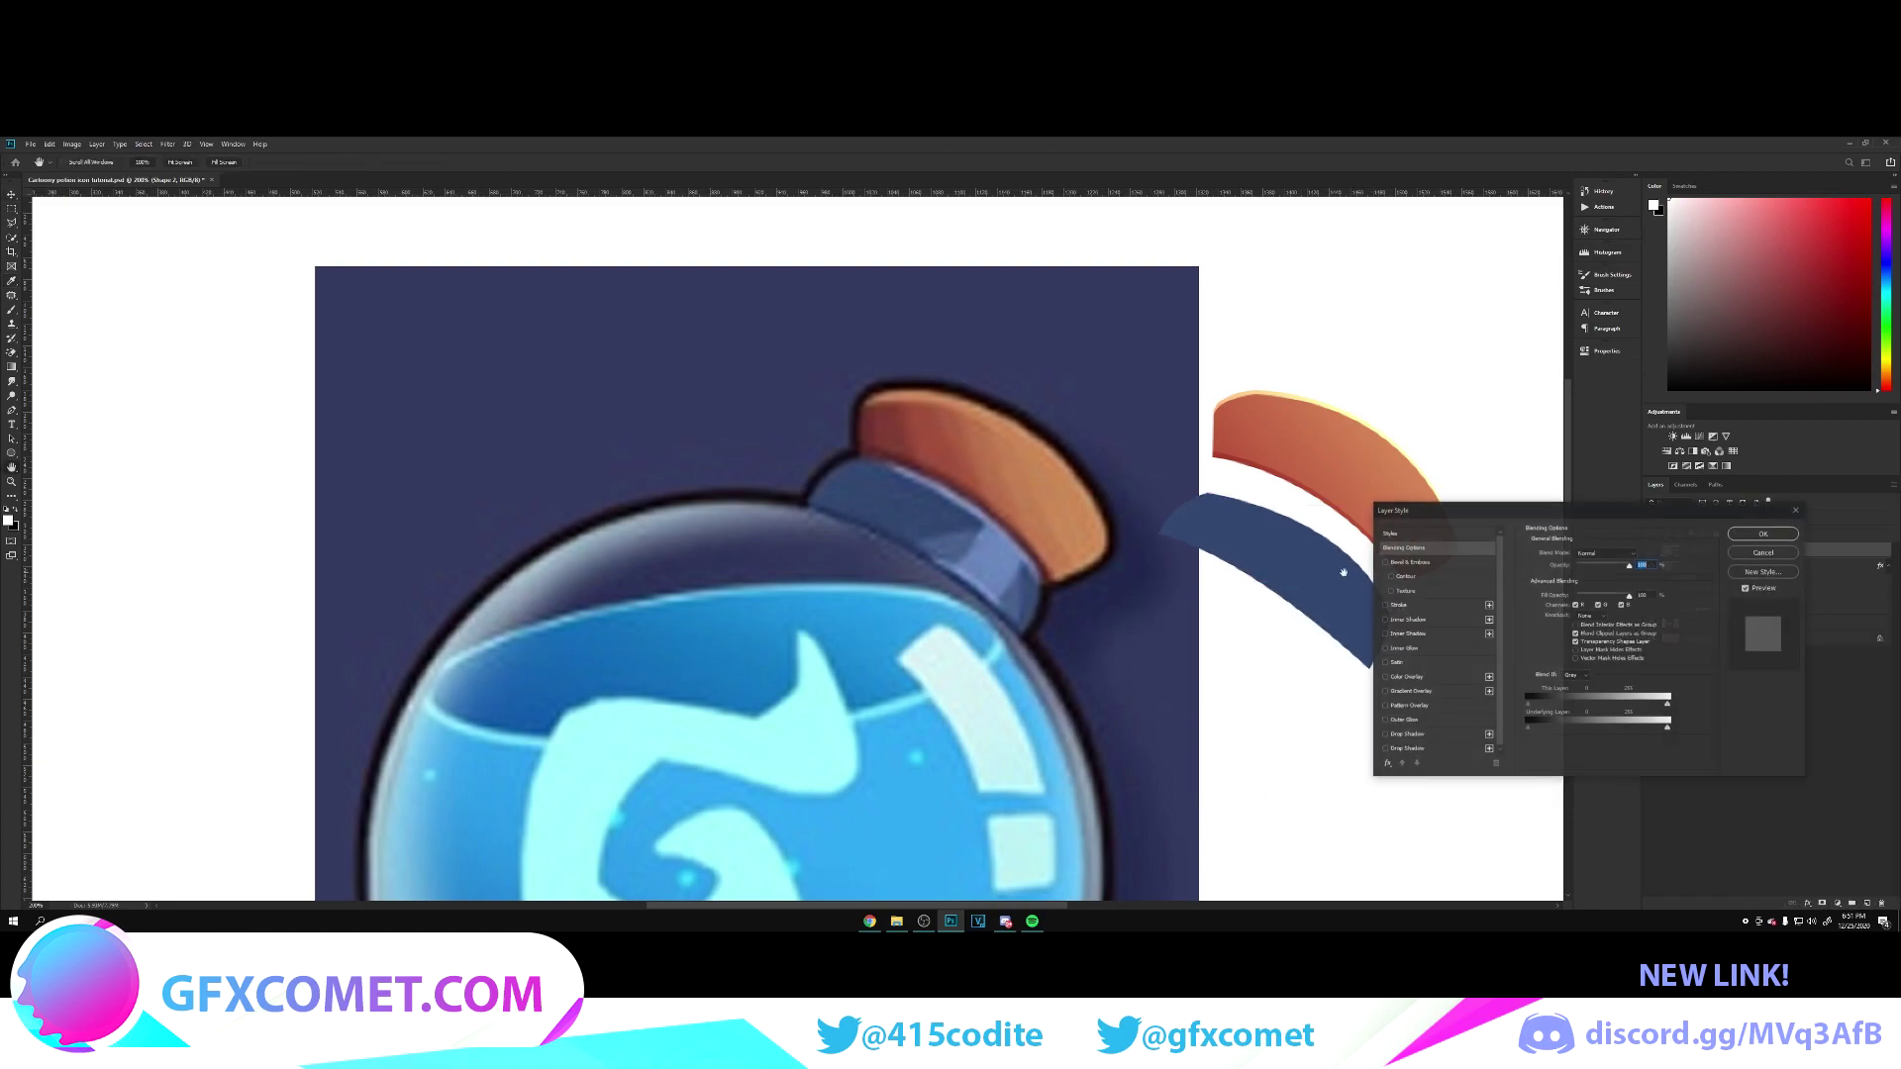
Step: Add two Overlay inner shadows to the neck shape: an angled white one with reduced opacity and a black one
click(1410, 619)
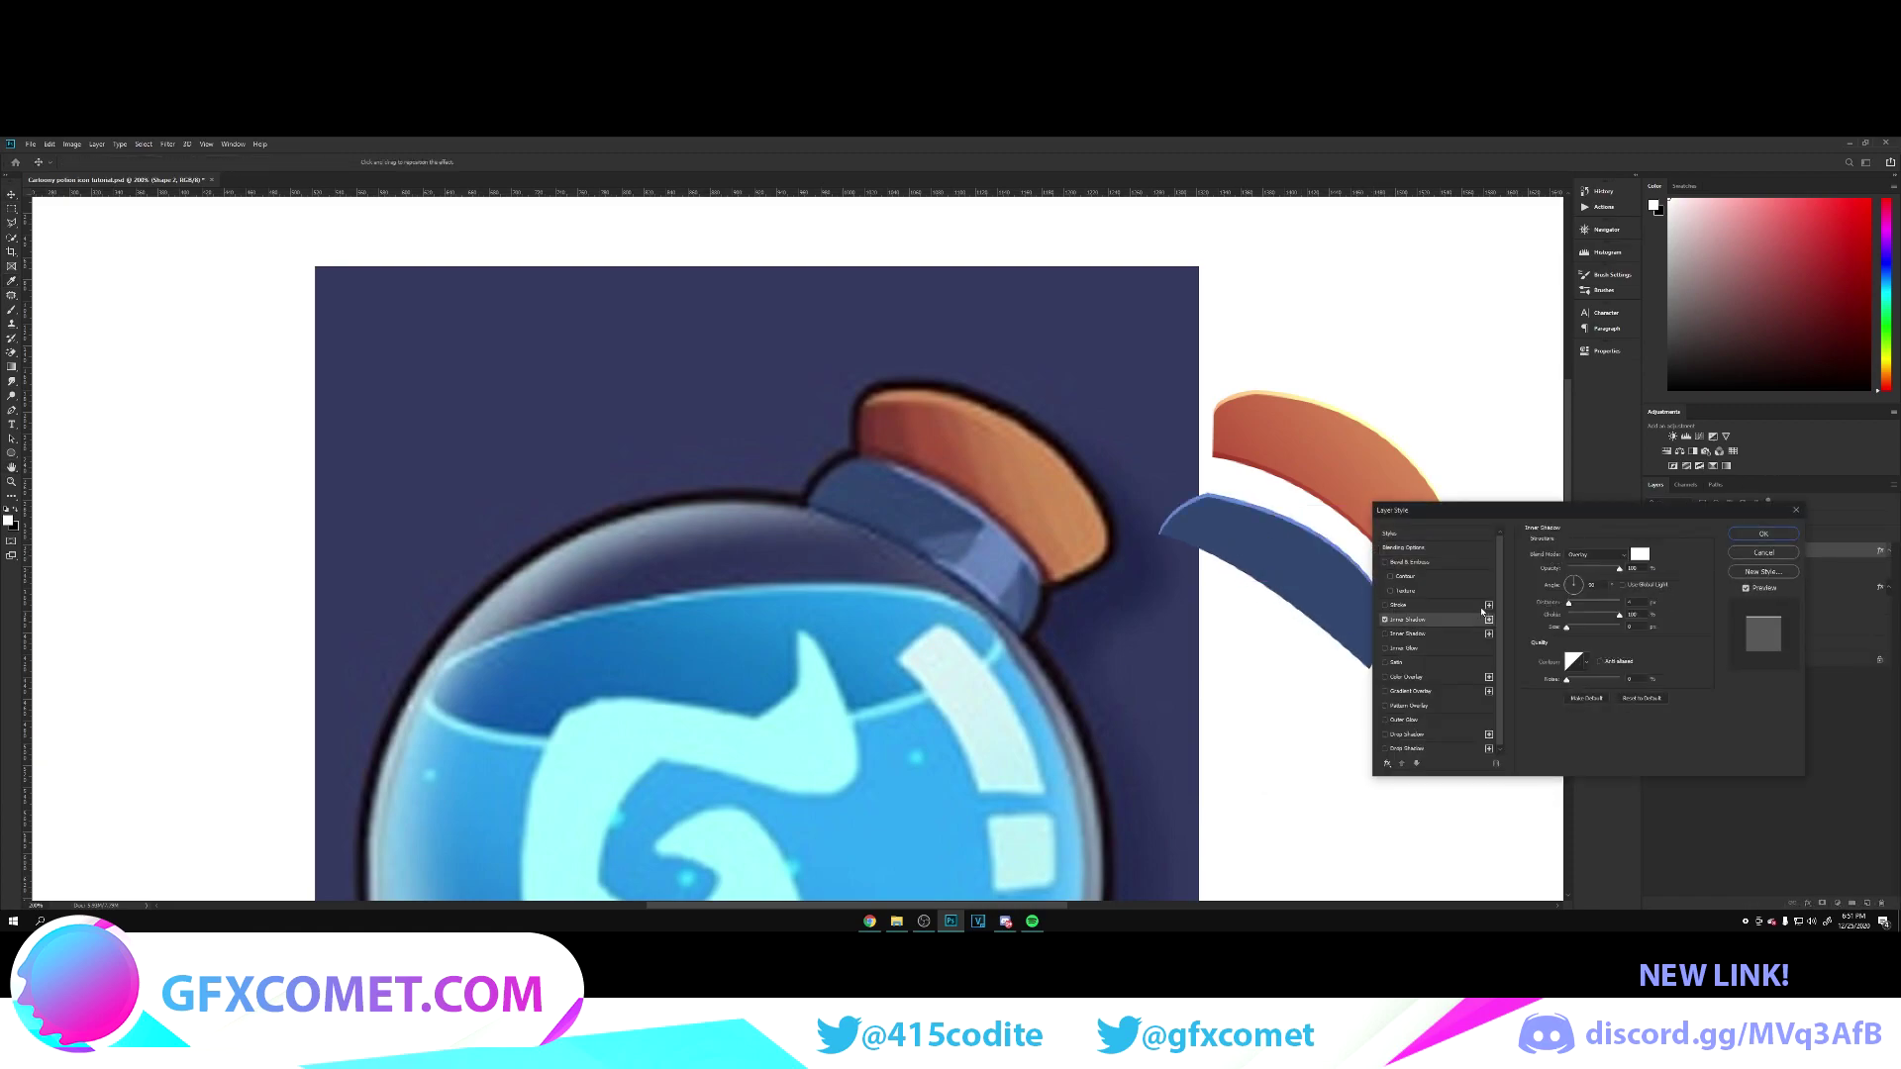
click(1581, 582)
drag(1580, 580, 1598, 571)
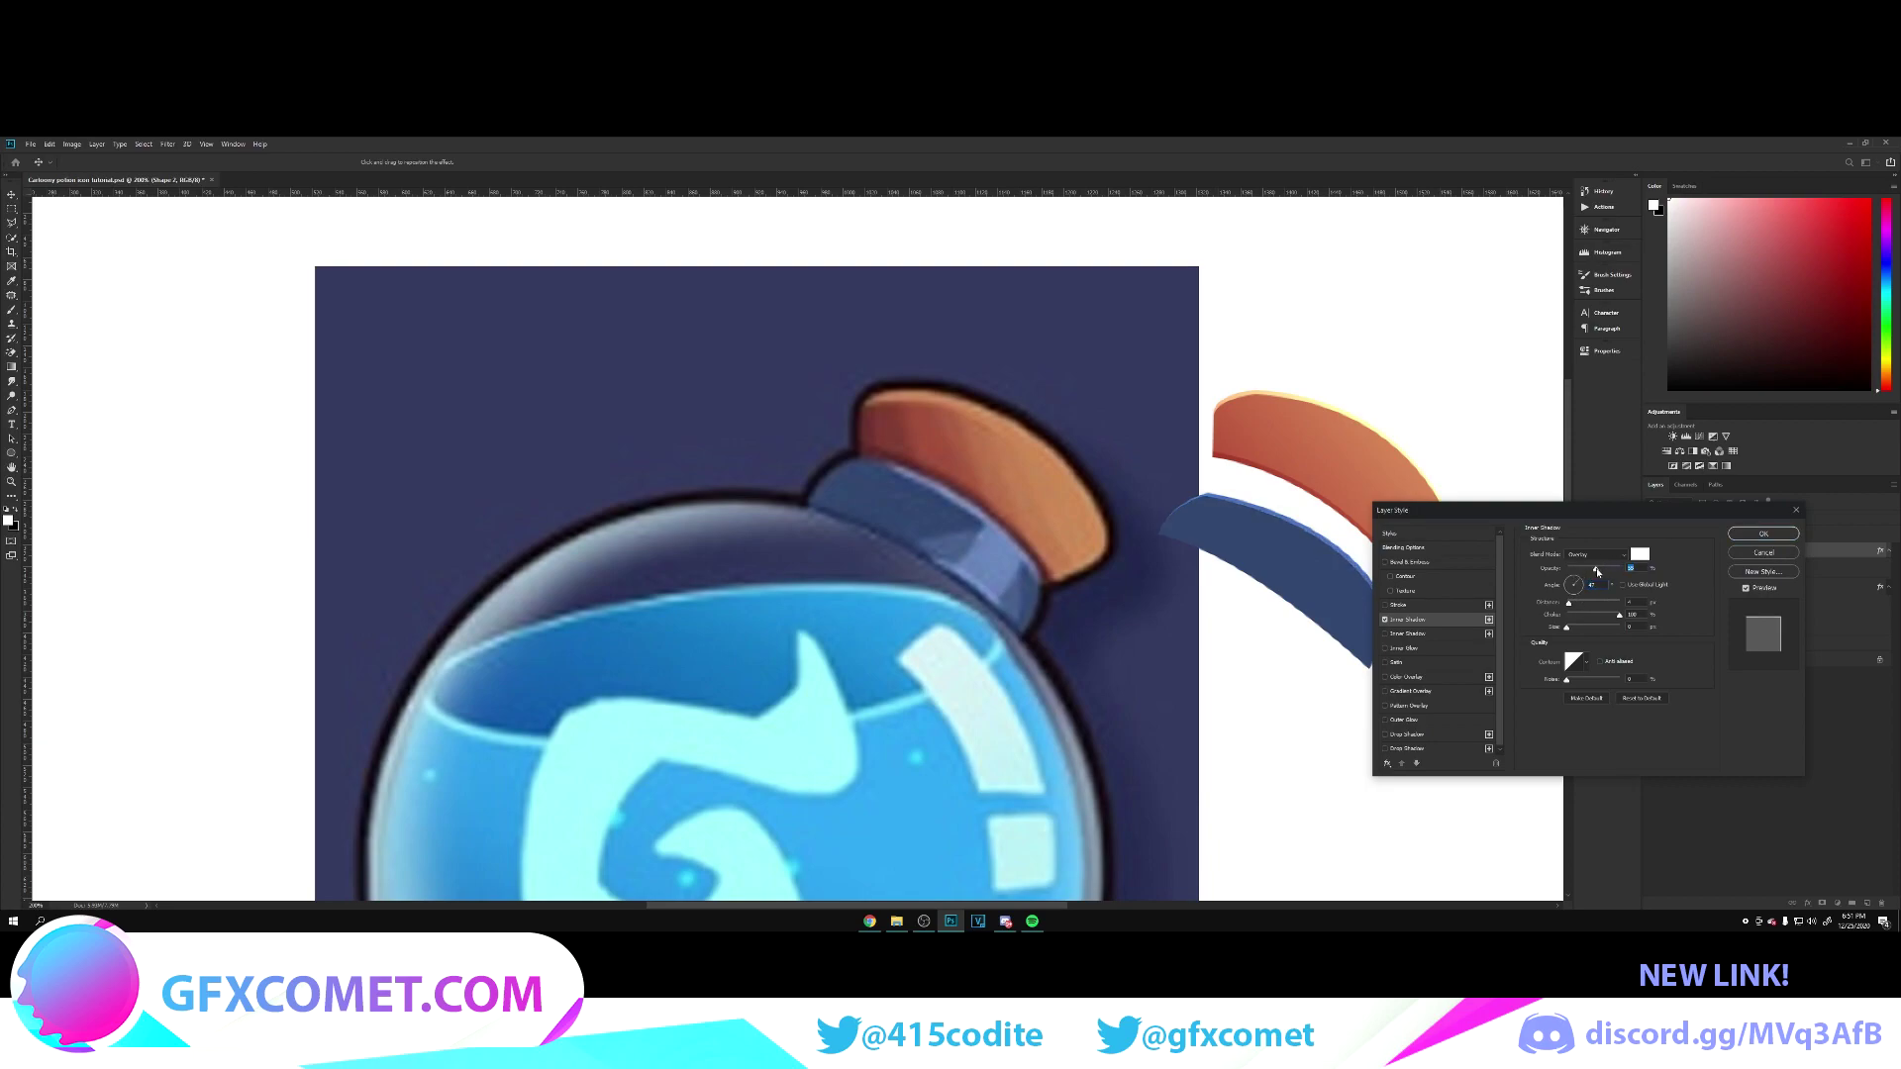
click(1462, 634)
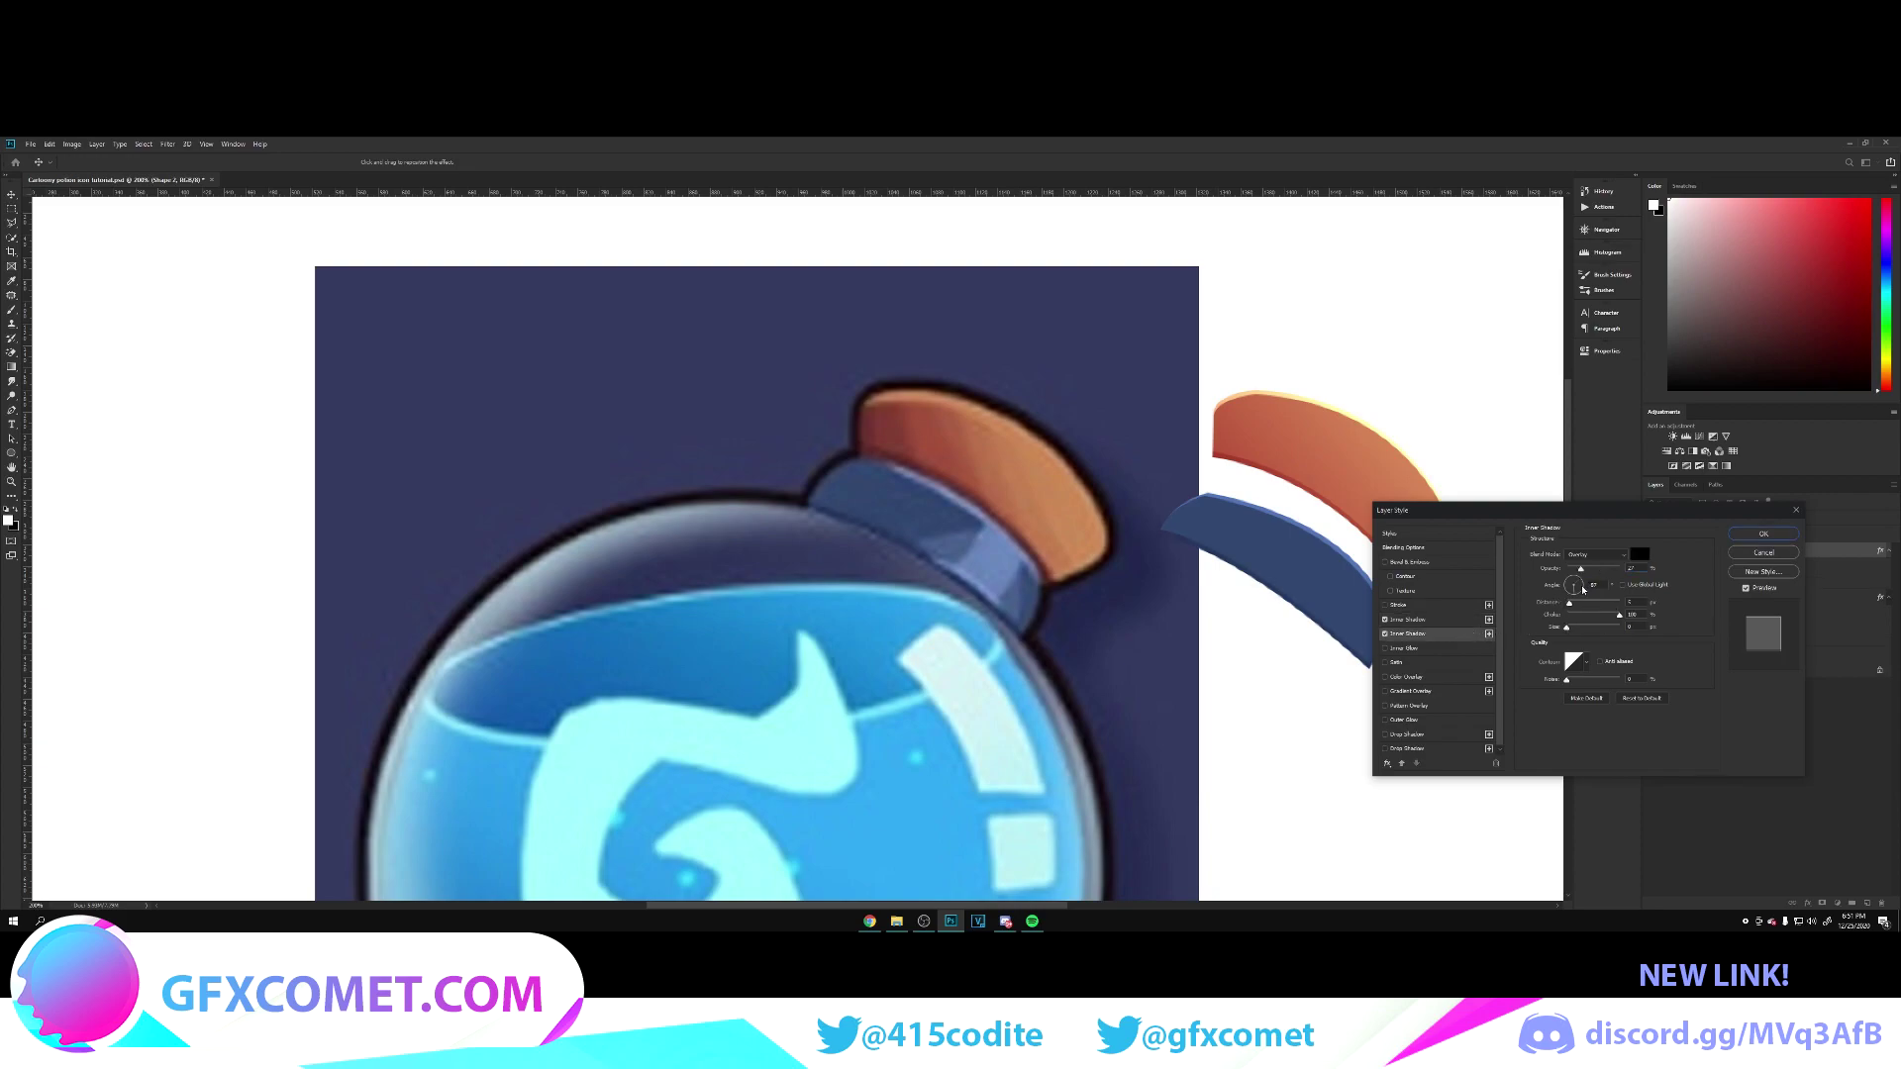
drag(1576, 603, 1573, 607)
click(1763, 533)
Step: Move and nudge the neck shape until its upper edge fits tightly against the underside of the redrawn cork
drag(1365, 634, 1371, 598)
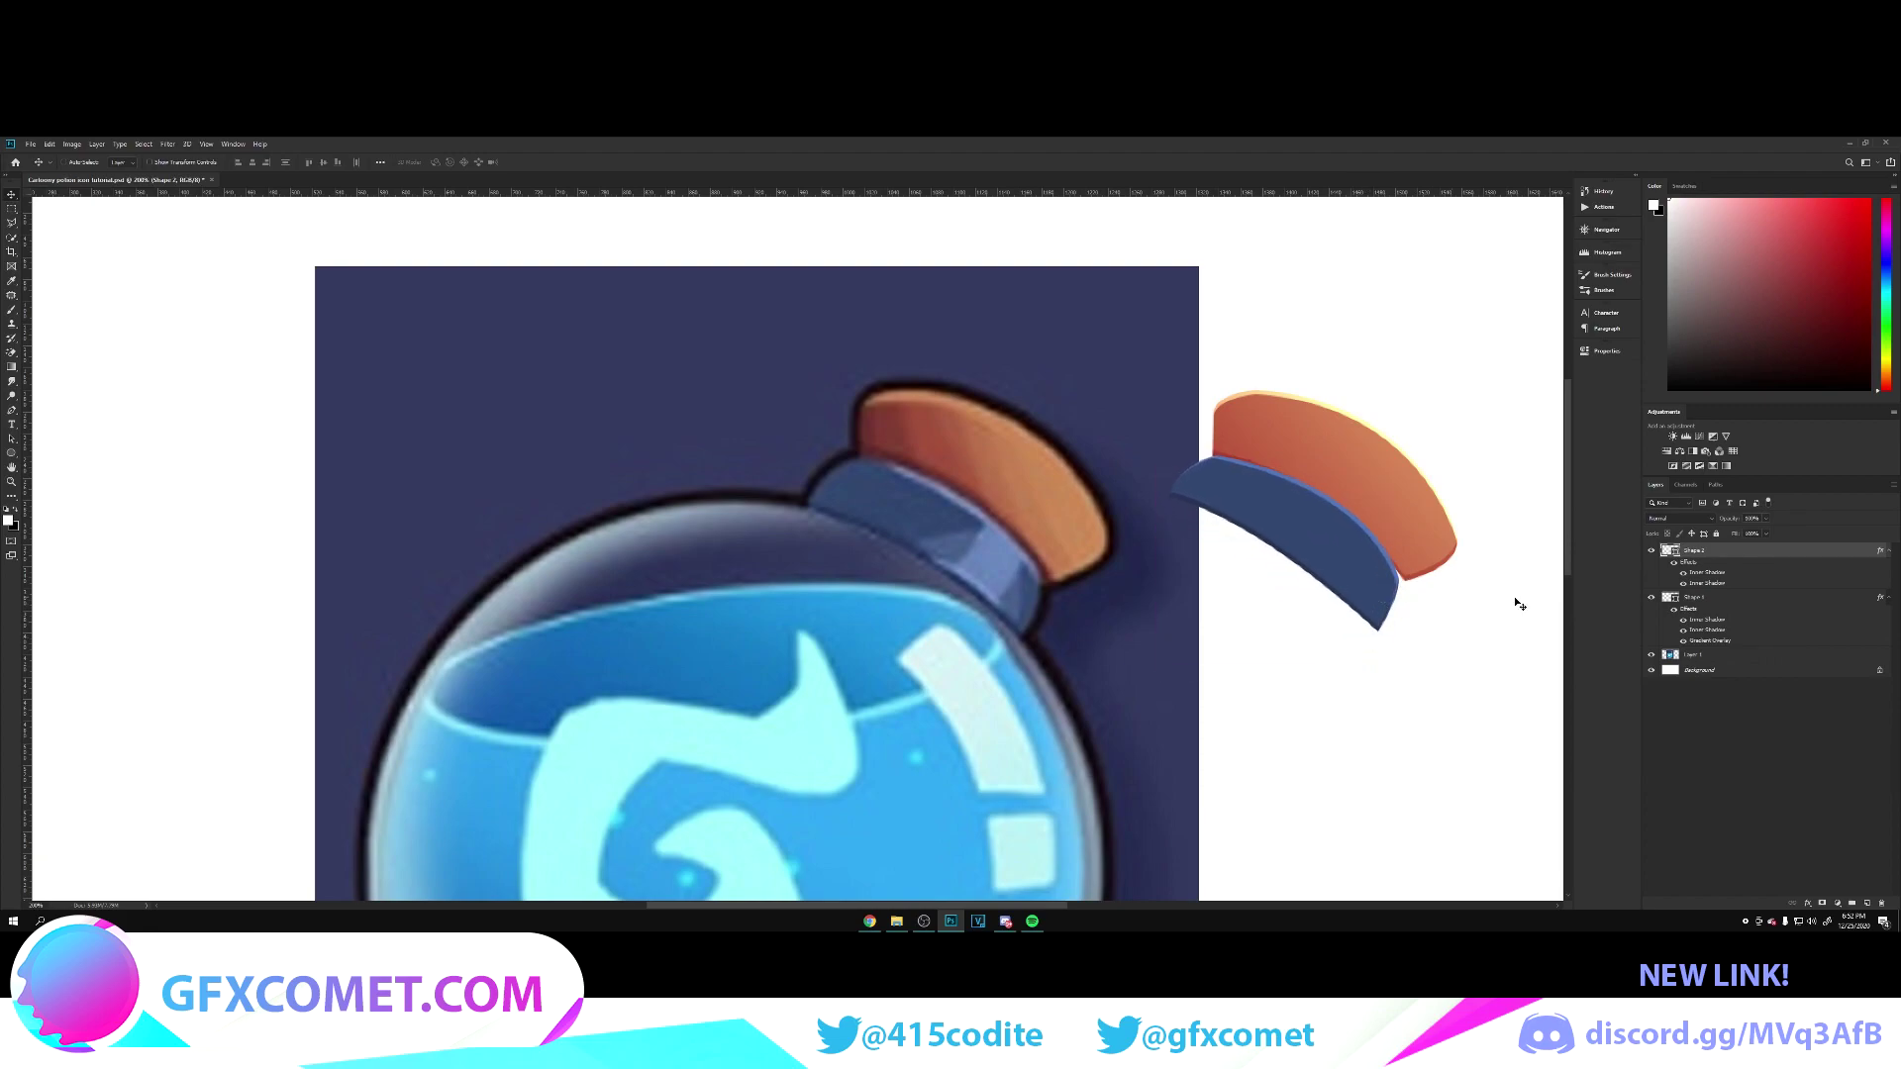
key(Down)
key(Right)
key(Right)
key(Right)
key(Right)
key(Right)
key(Up)
key(Up)
key(Up)
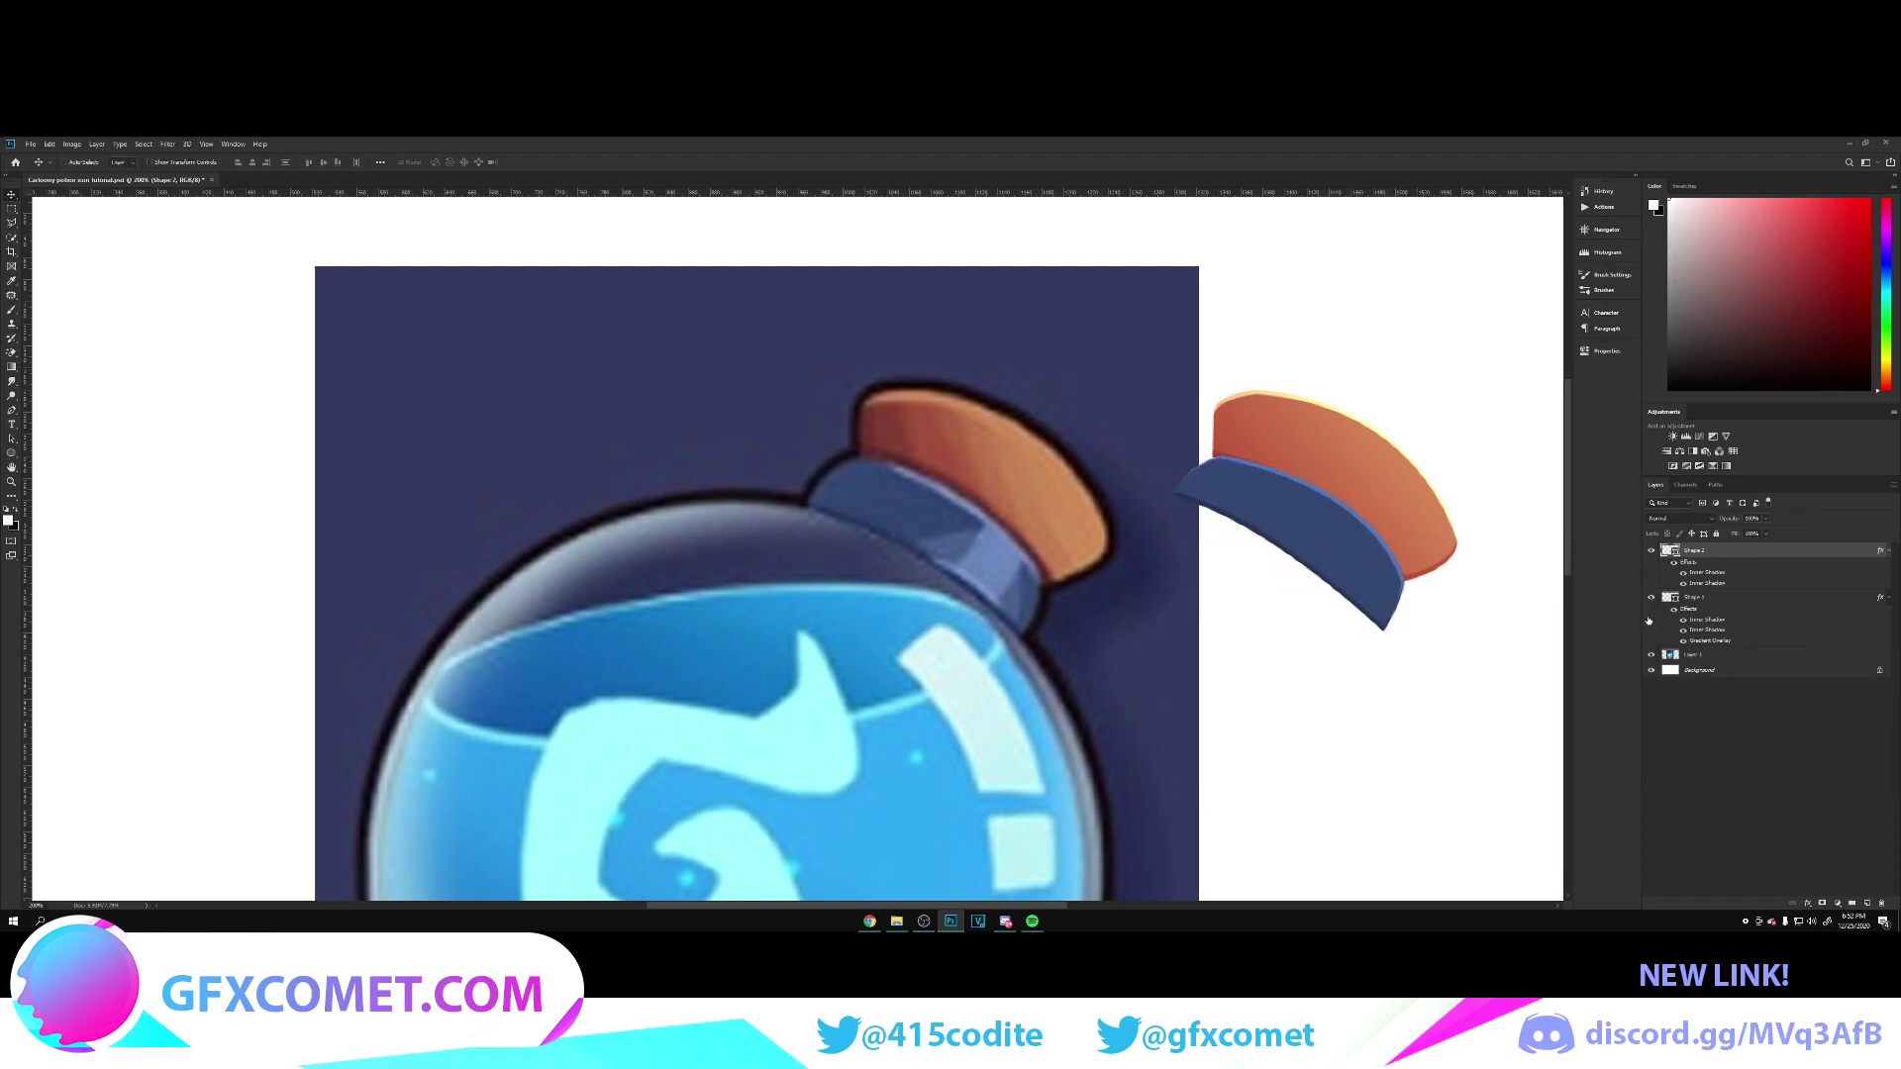
key(Up)
key(Up)
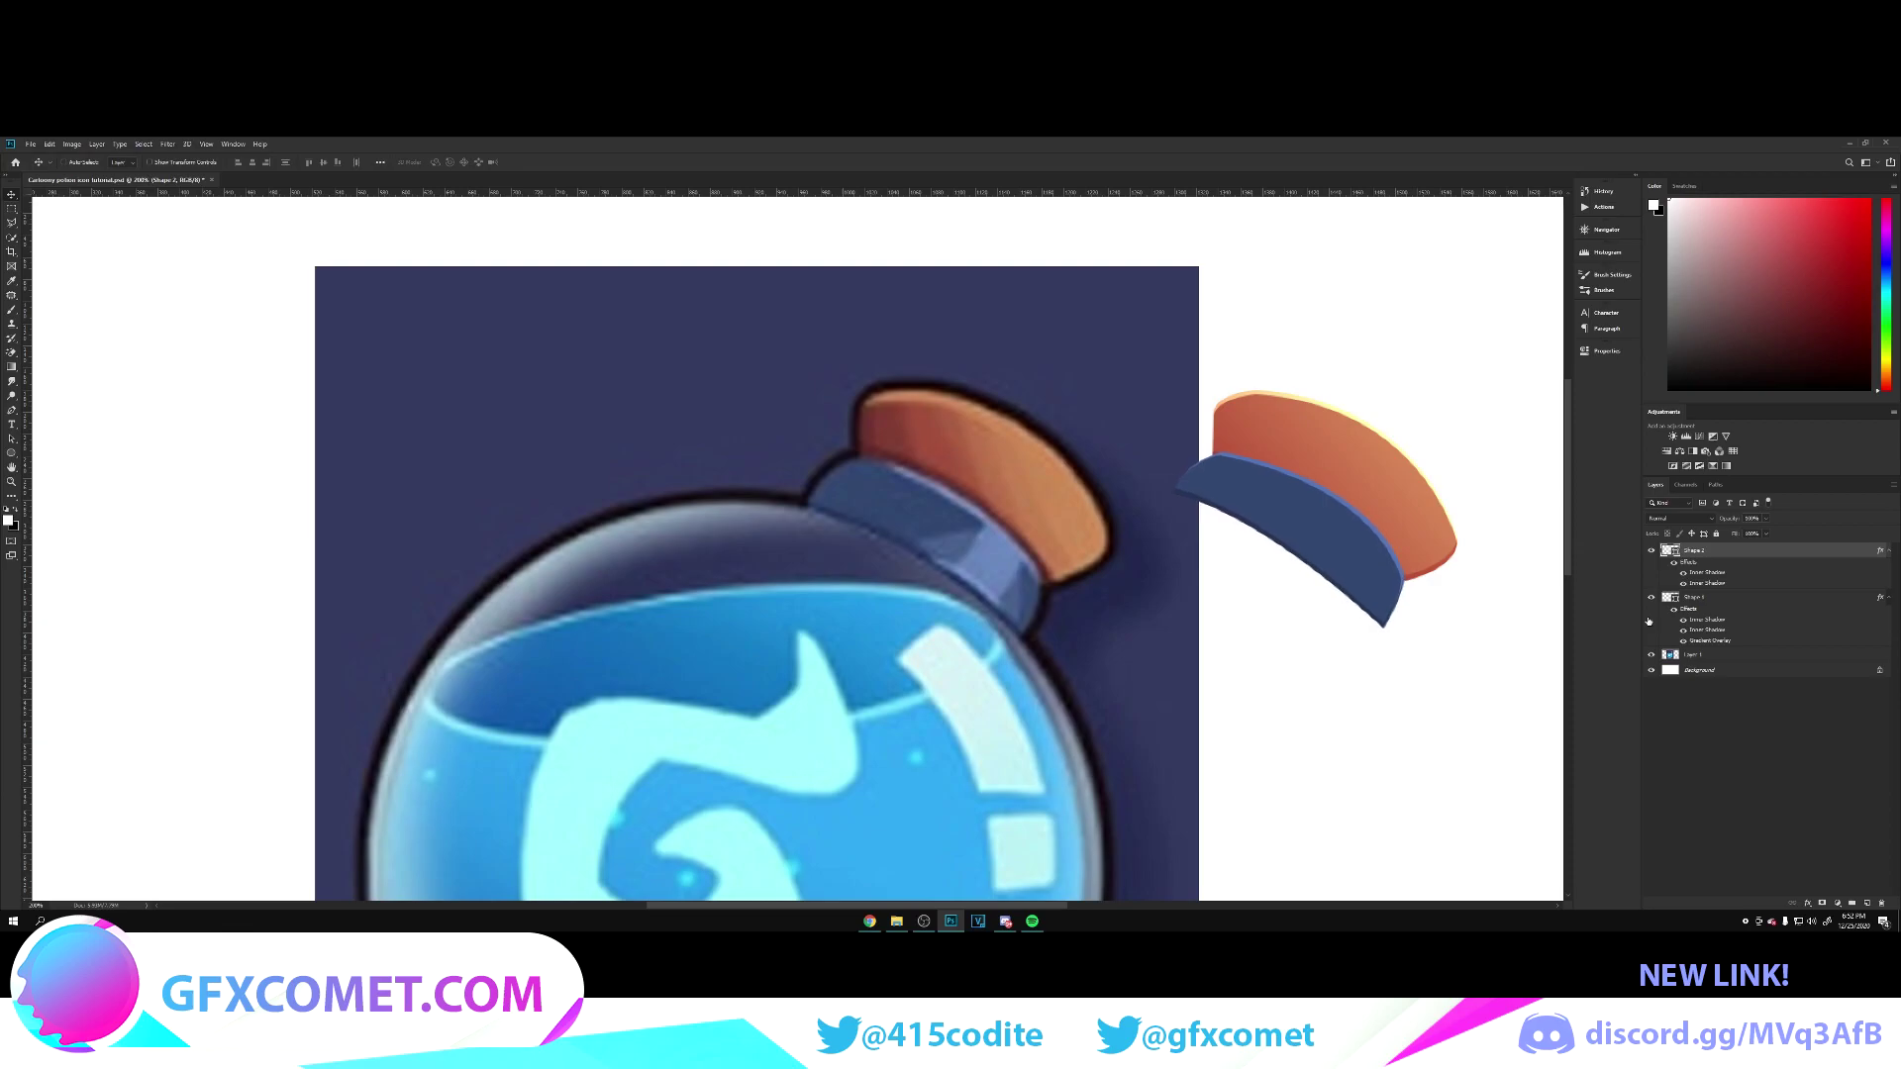
Step: Save the document and move the cork and neck shapes together to the upper right part of the white canvas
key(ctrl+minus)
key(ctrl+s)
shift+click(1814, 568)
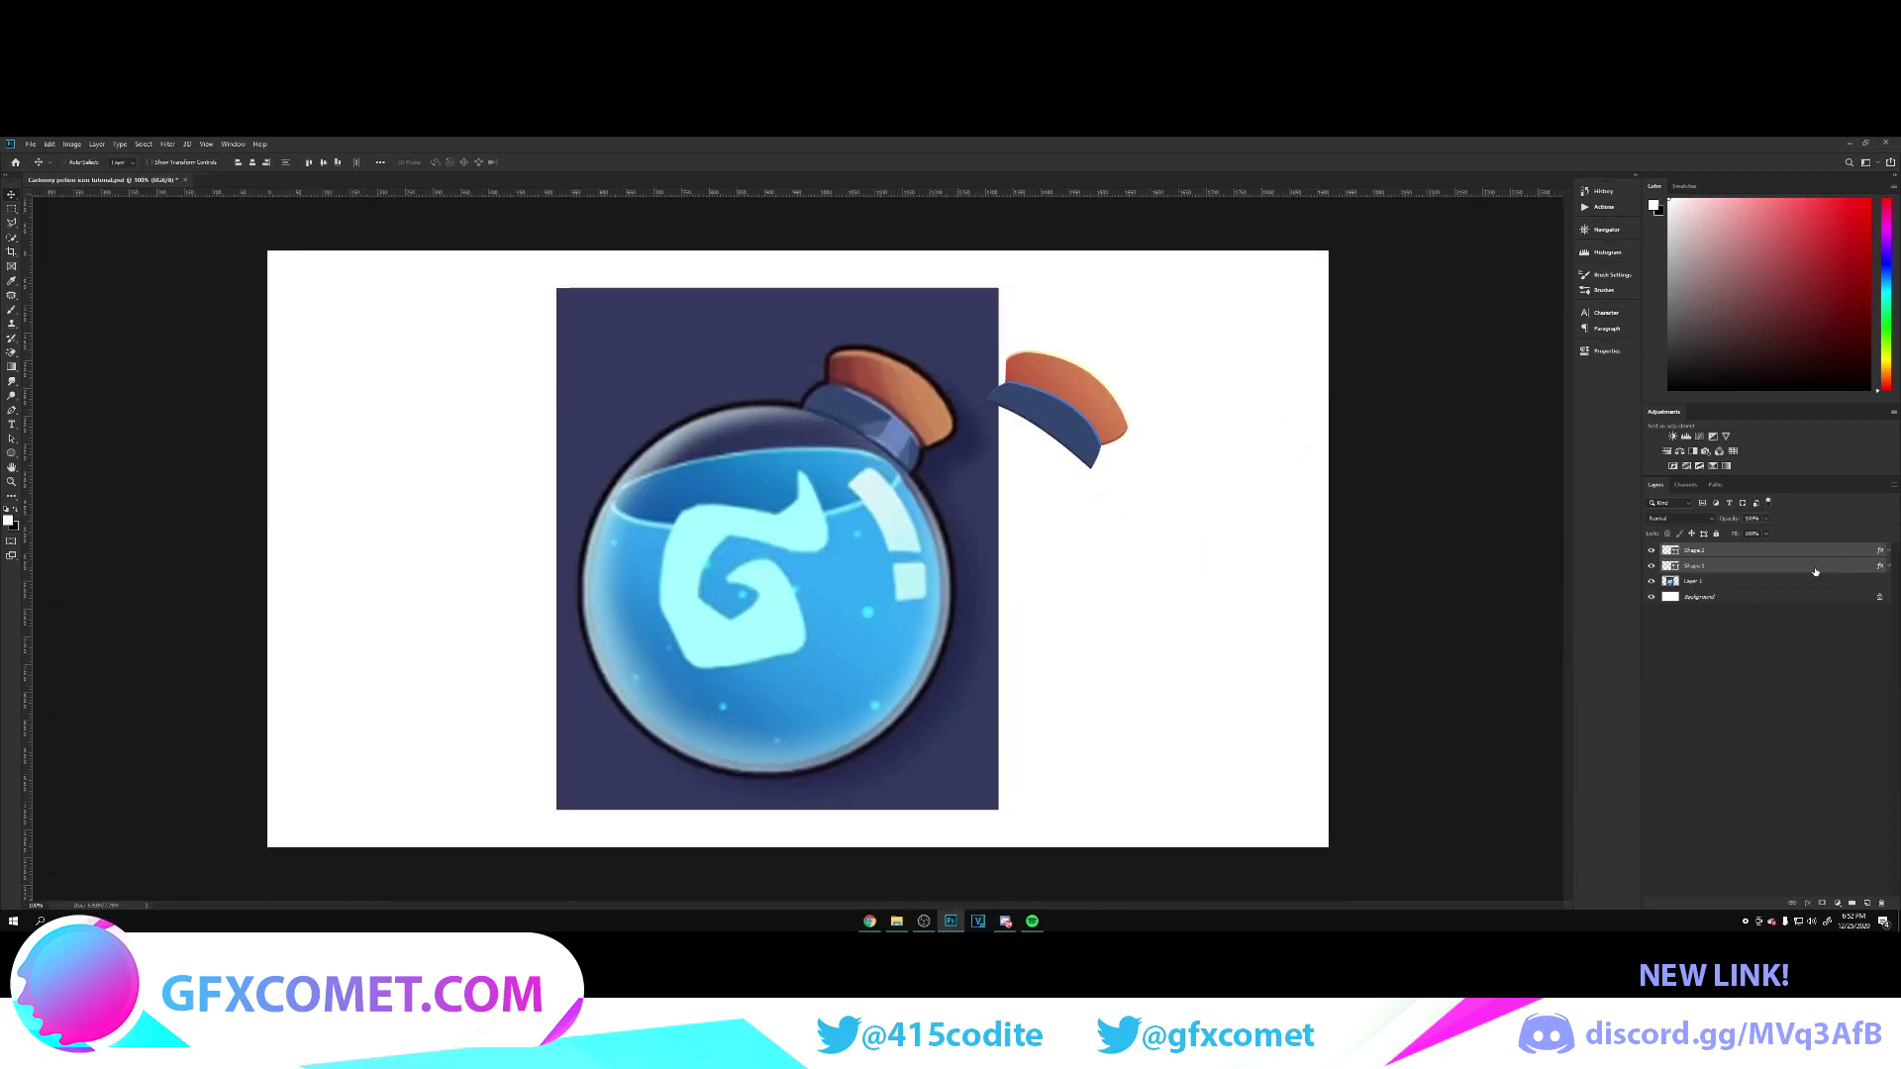
drag(1203, 396, 1347, 352)
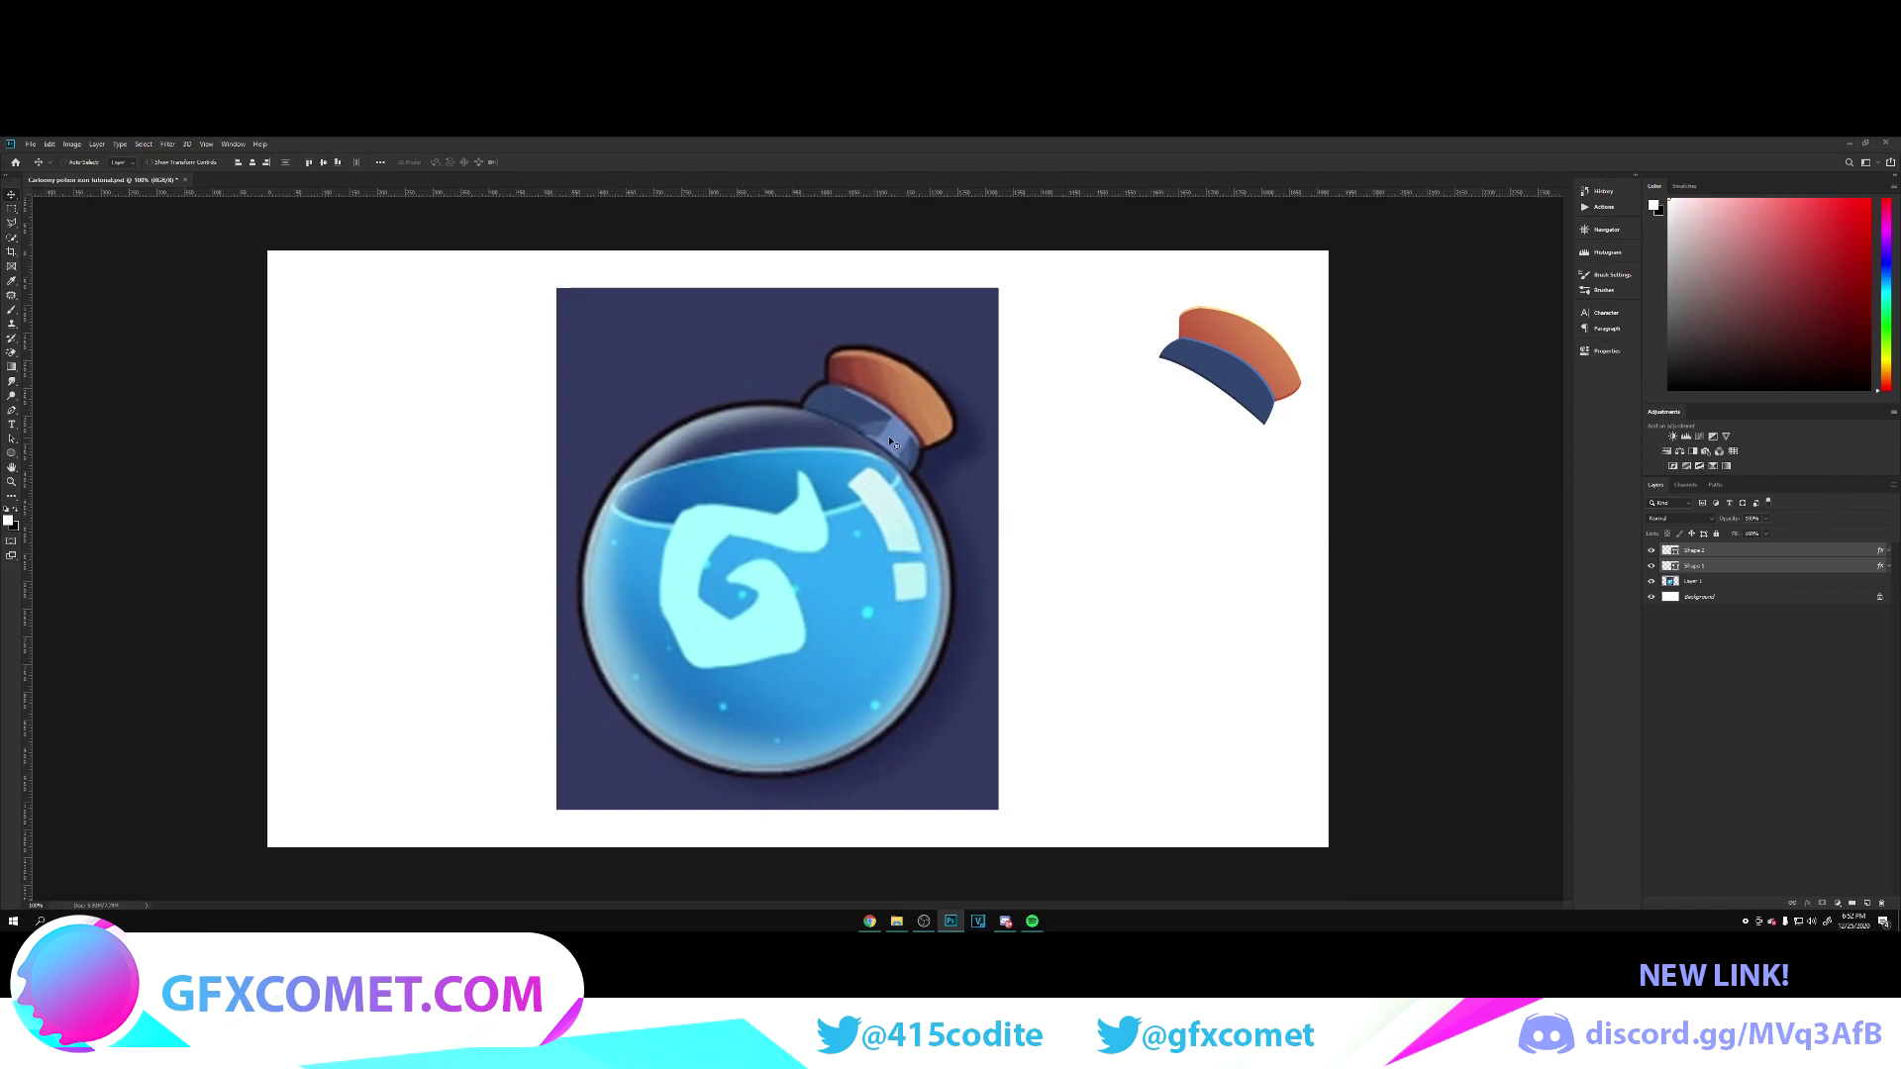
click(1776, 551)
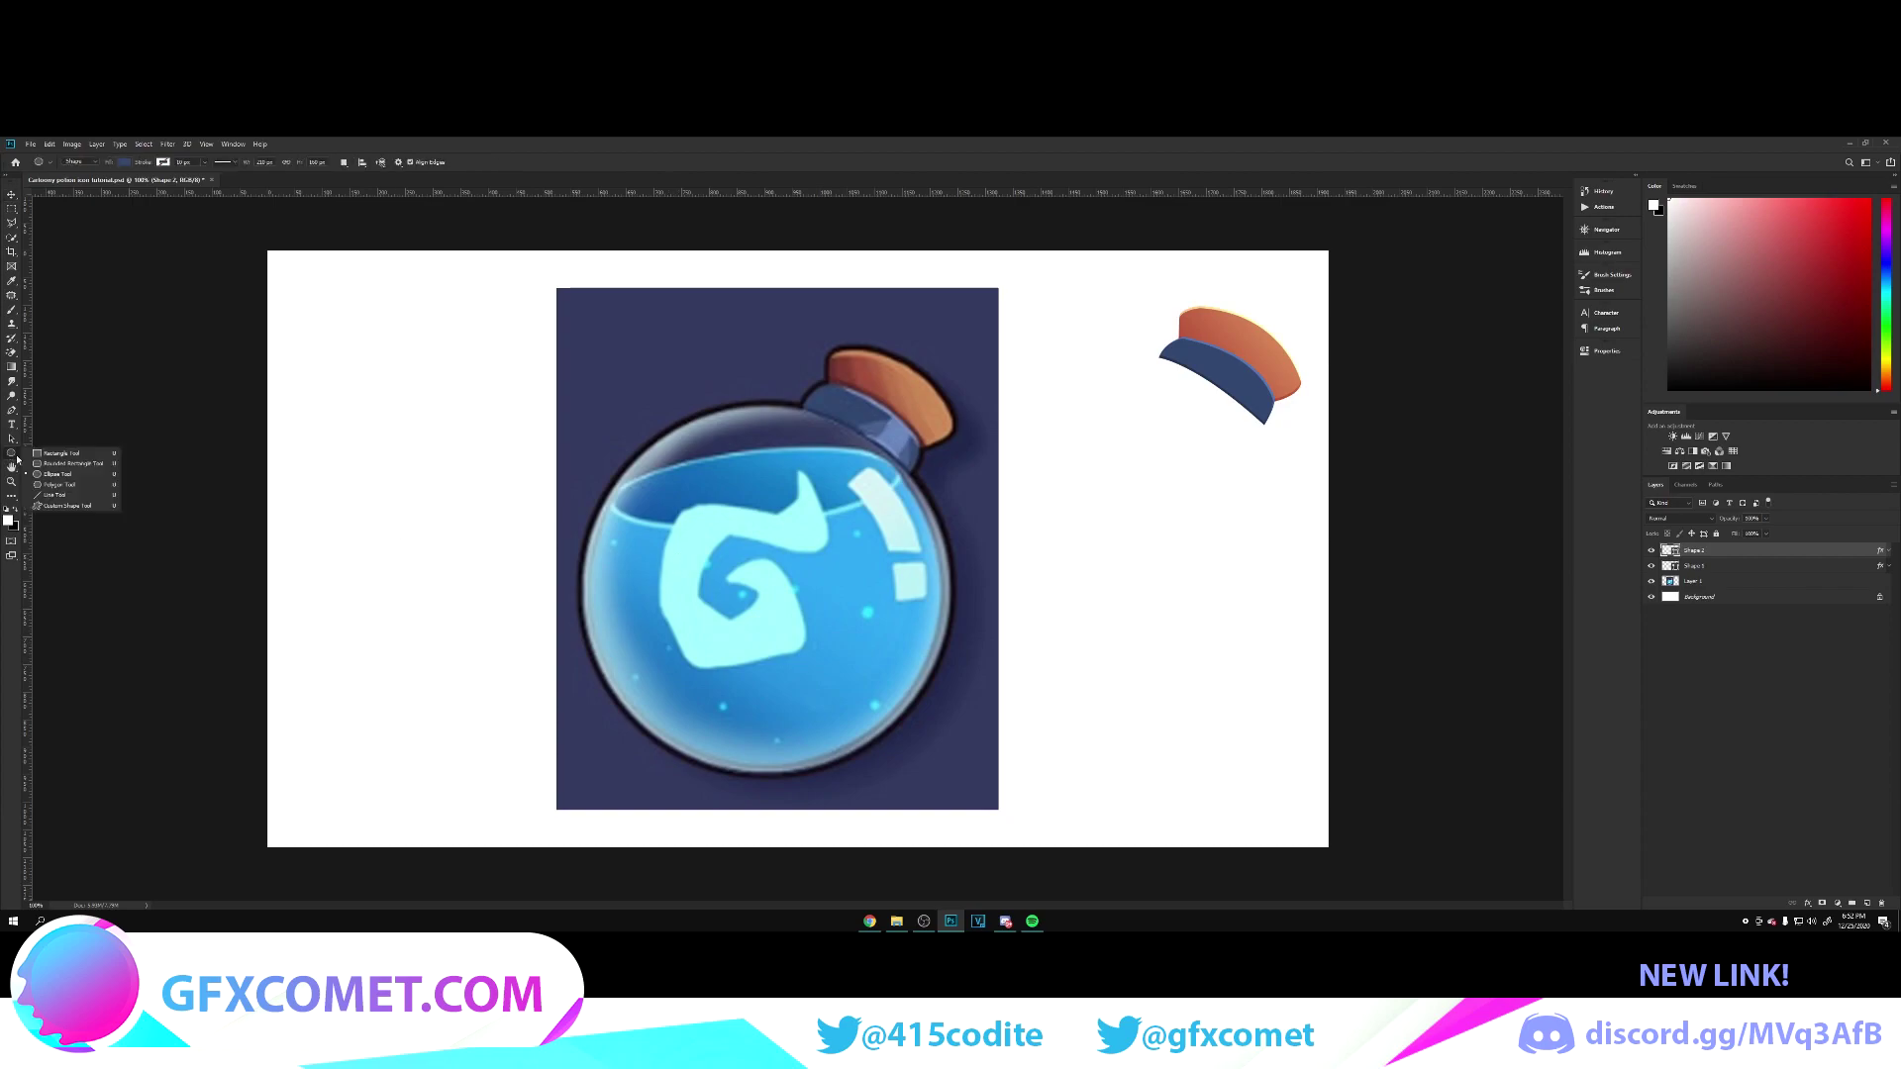
click(69, 464)
drag(582, 452, 849, 530)
key(ctrl+z)
Step: Draw a flat, slightly tilted ellipse matching the liquid's surface and place it on the white canvas beside the reference
right_click(9, 455)
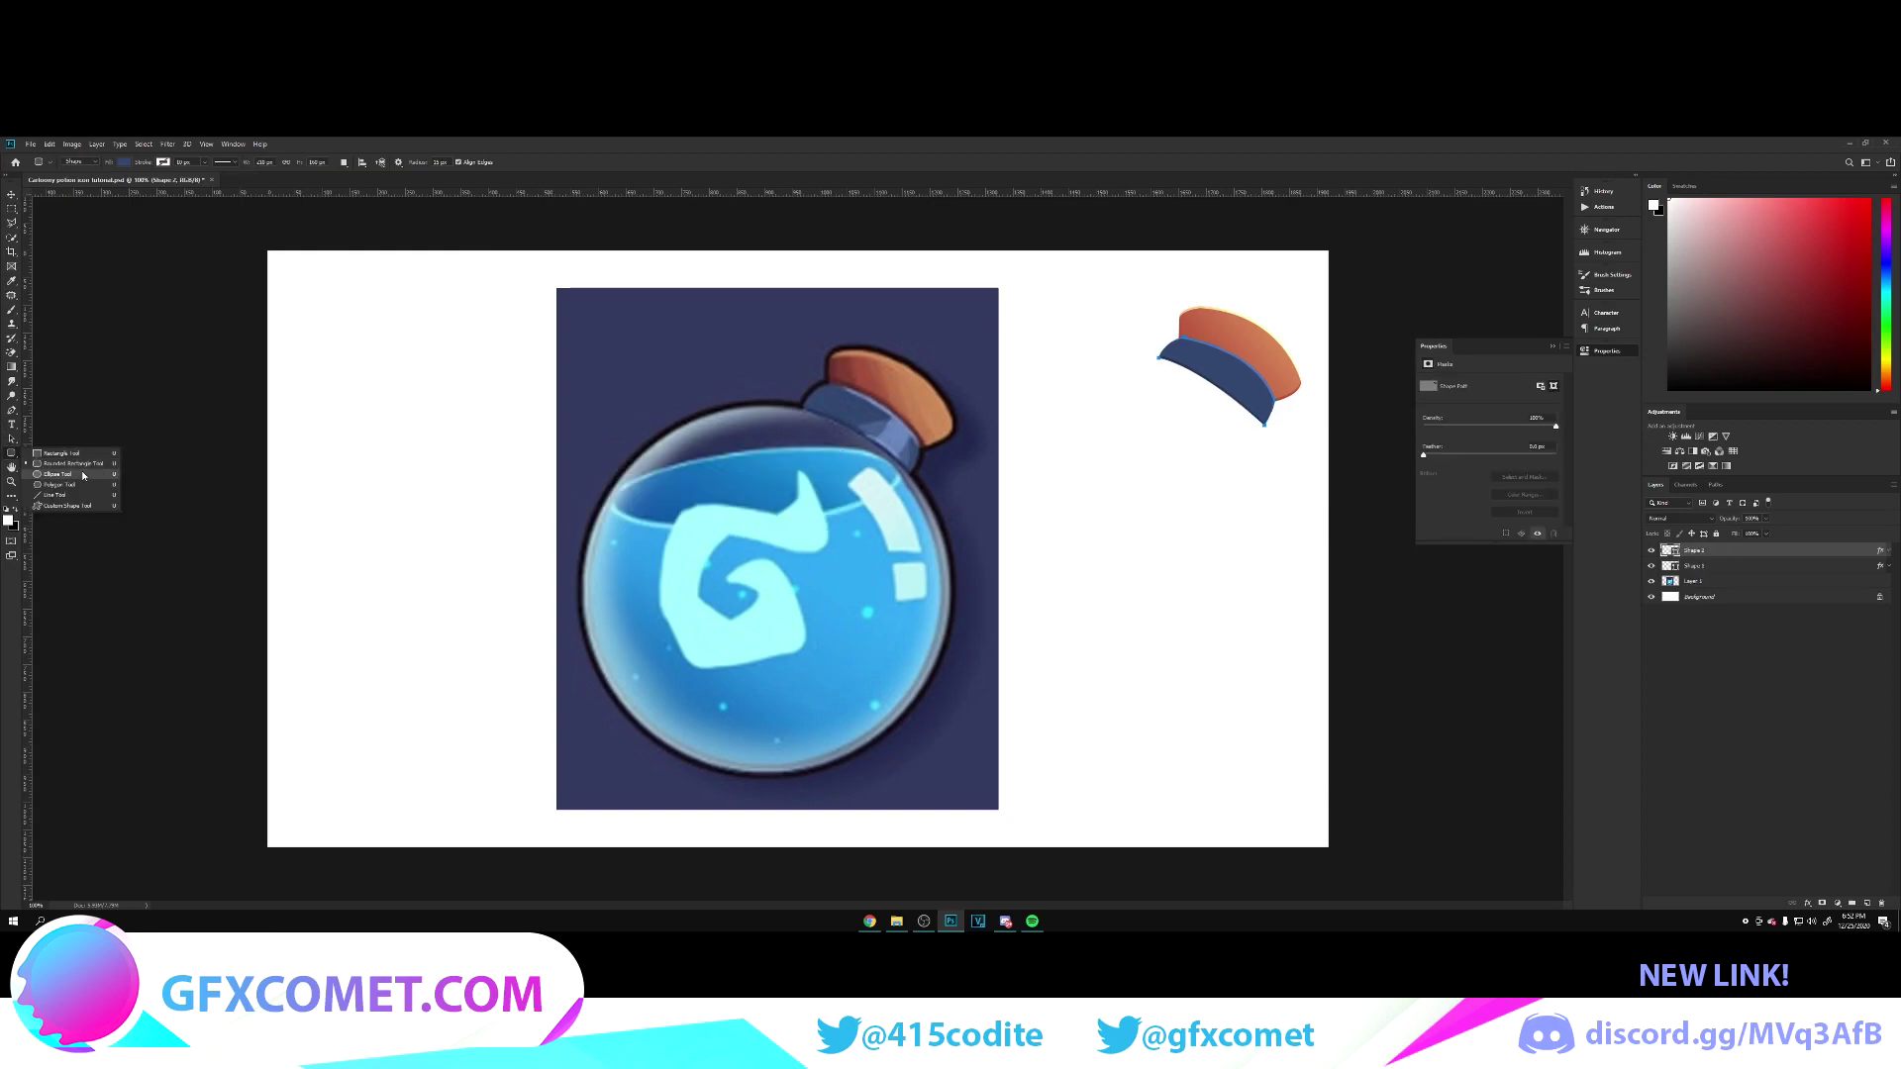
click(79, 476)
drag(592, 452, 1257, 602)
key(v)
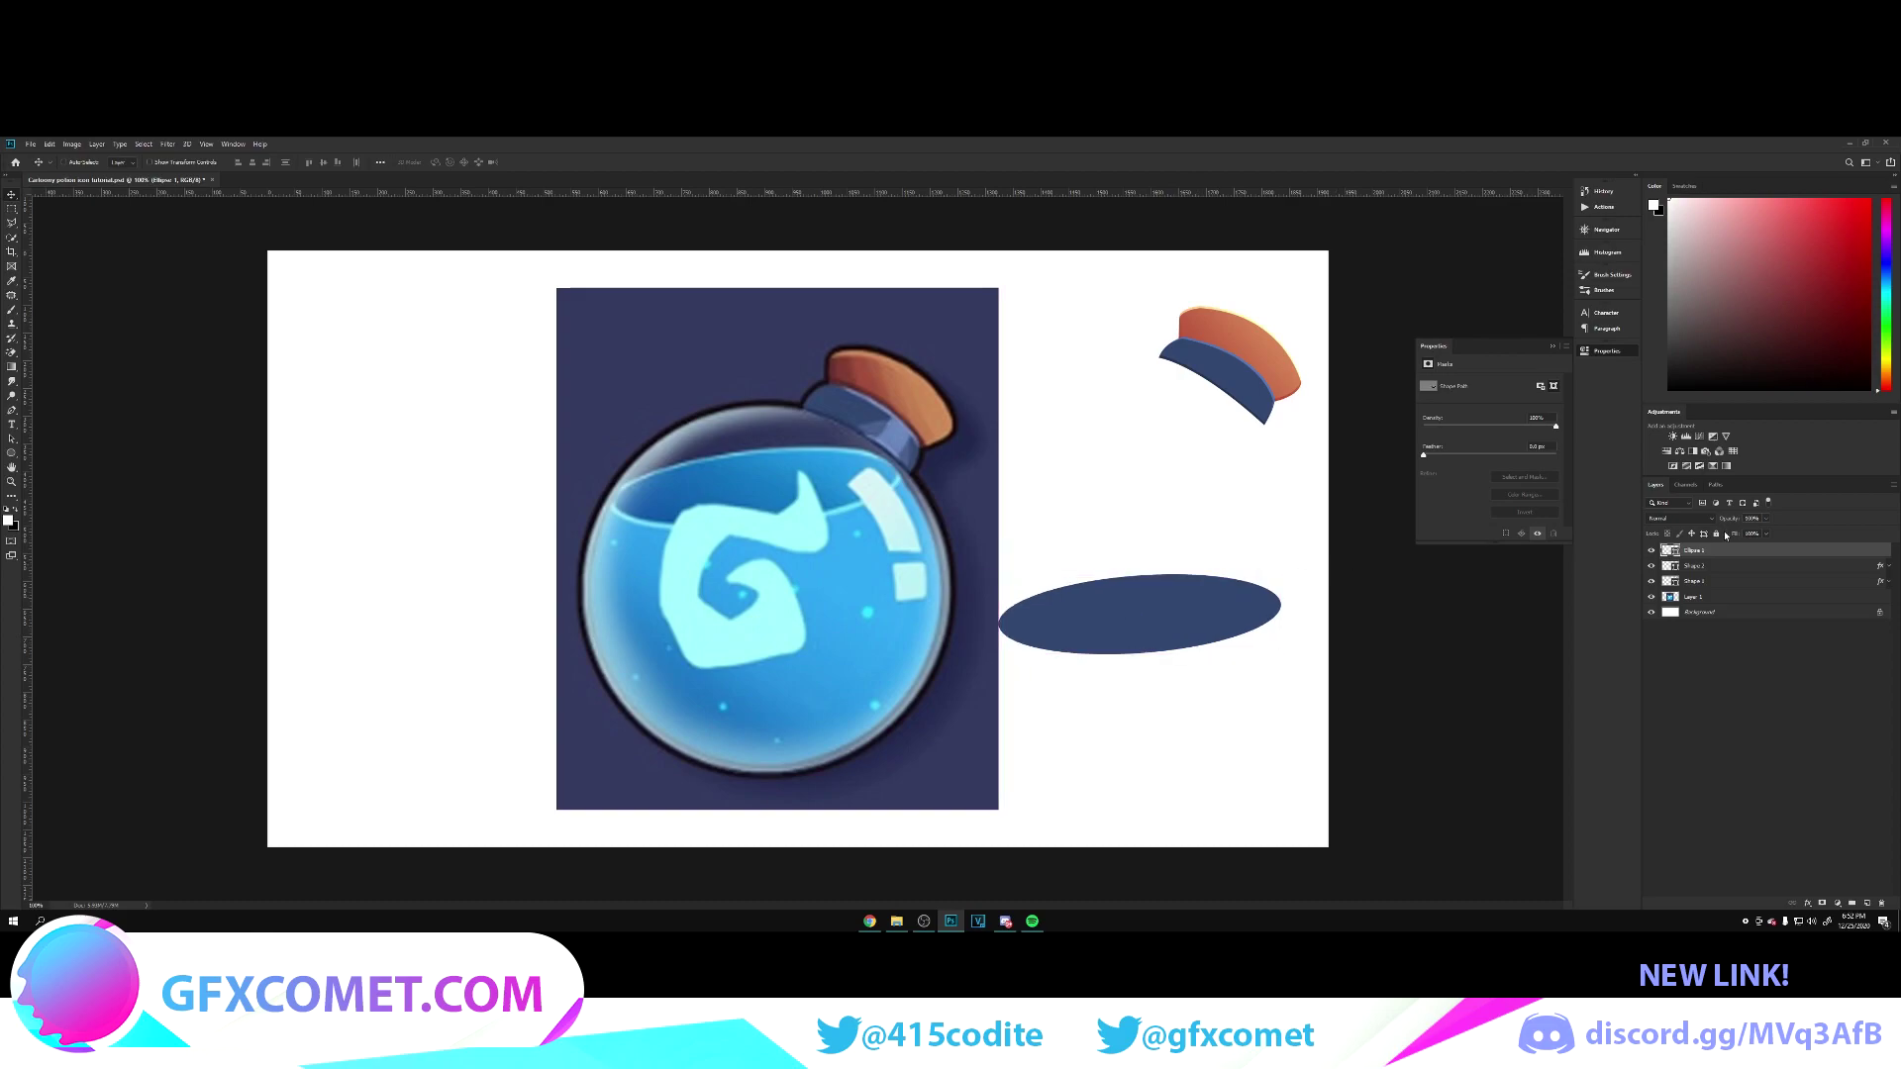
Step: Add a gradient overlay to the ellipse and sample its starting colour from the dark blue area of the reference liquid surface
right_click(1731, 548)
click(1757, 460)
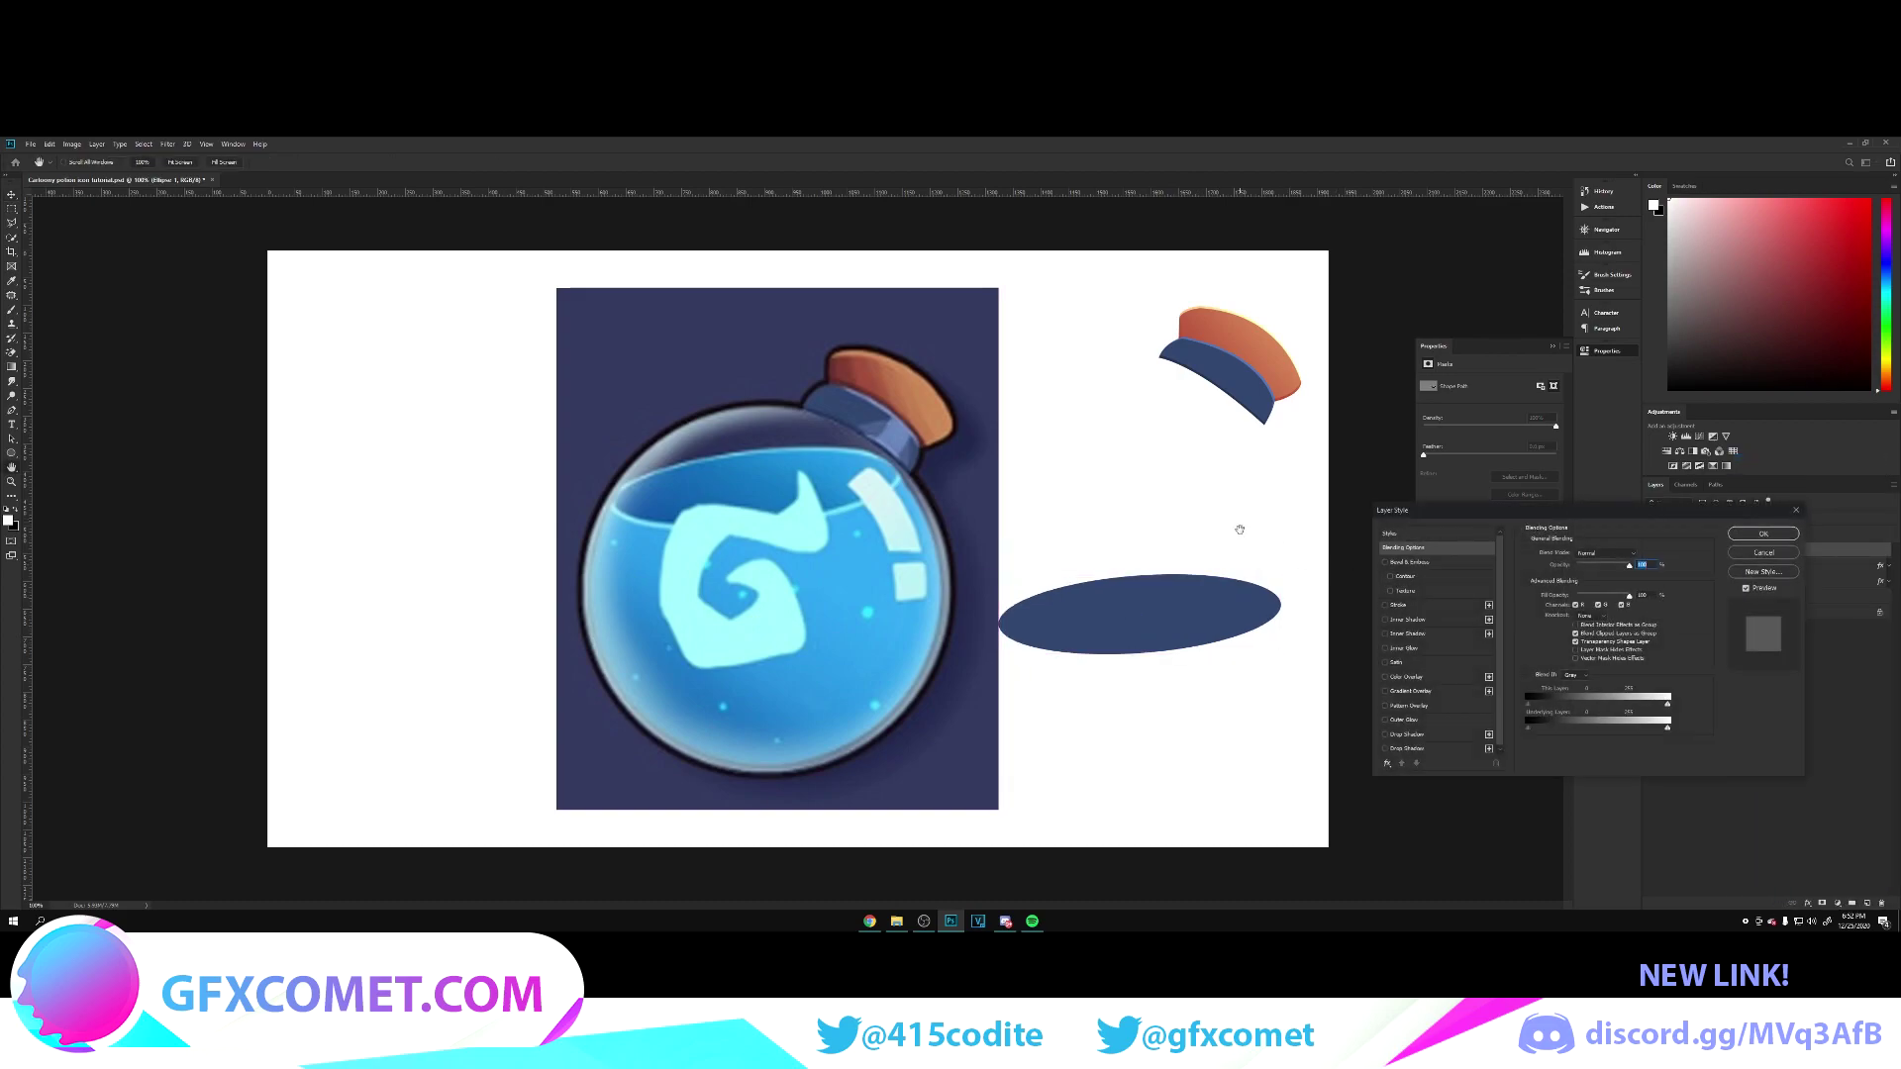
click(1441, 692)
click(1594, 578)
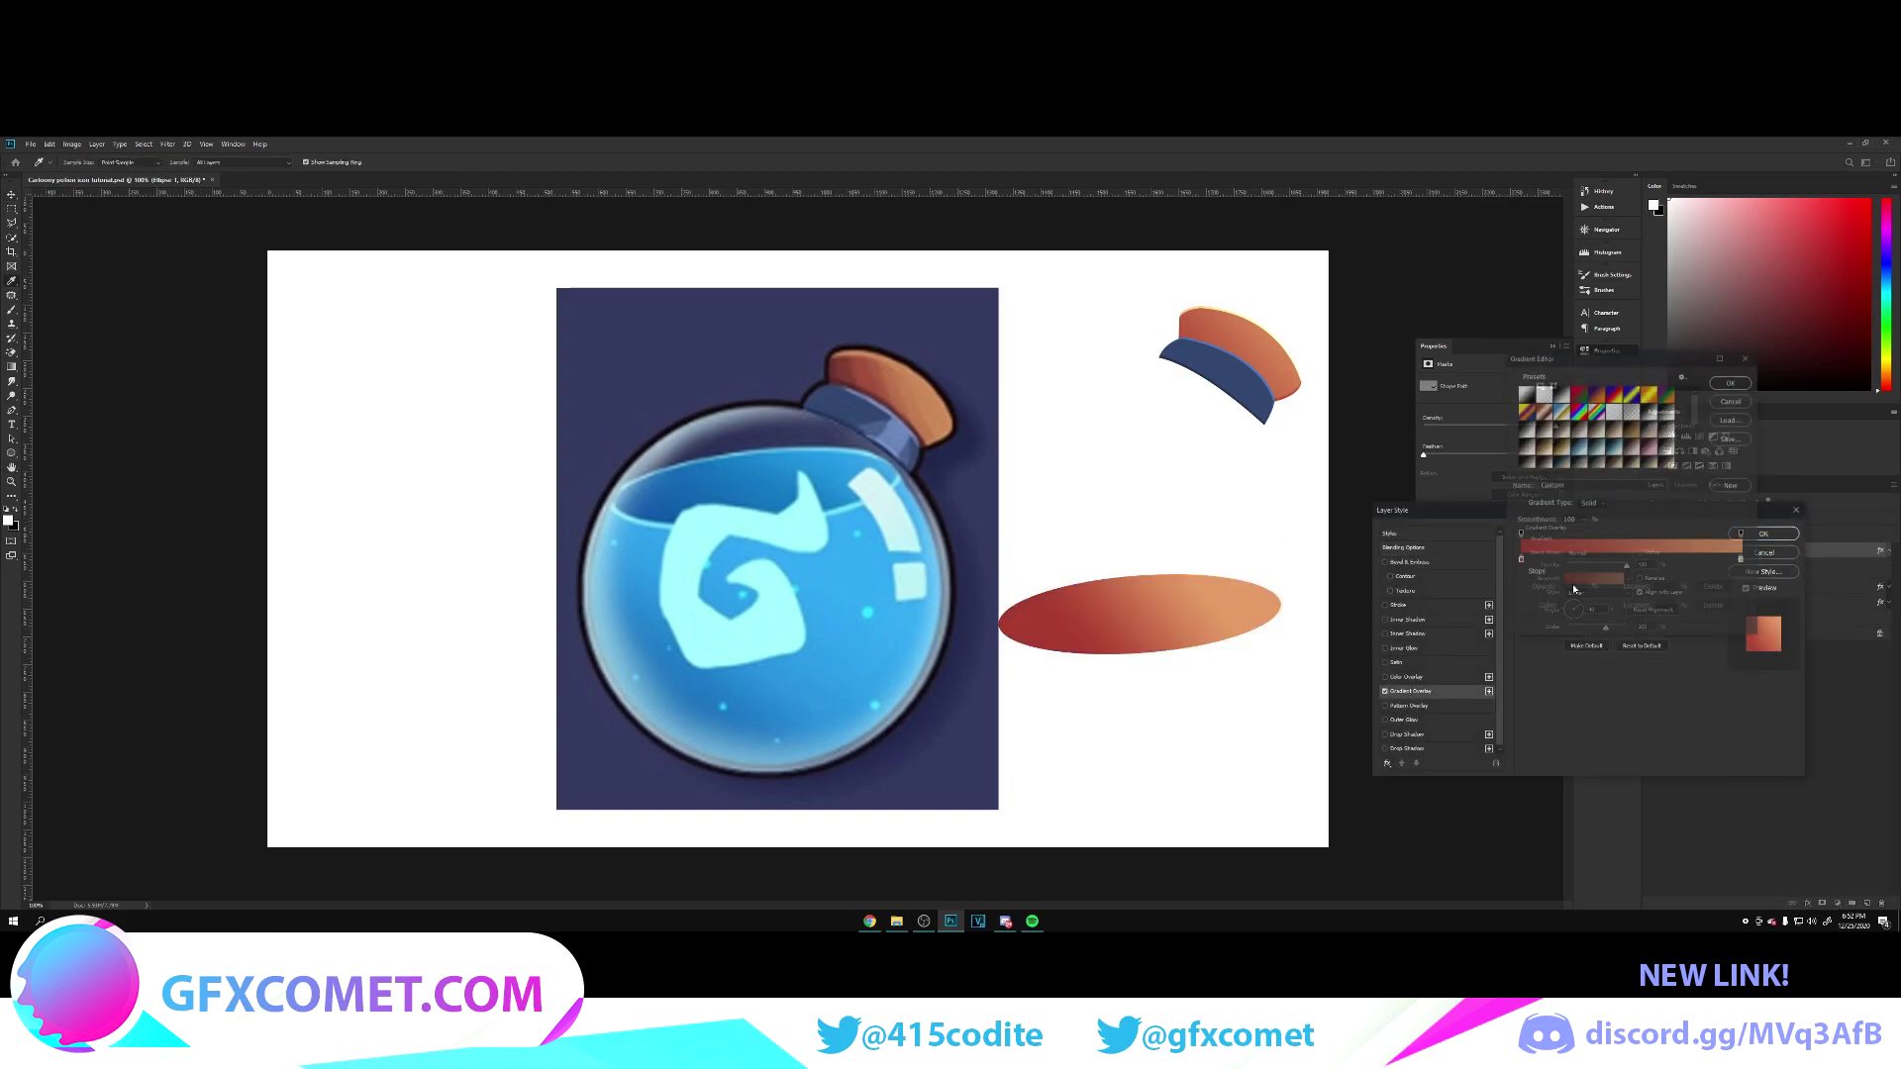
double_click(1520, 560)
click(682, 512)
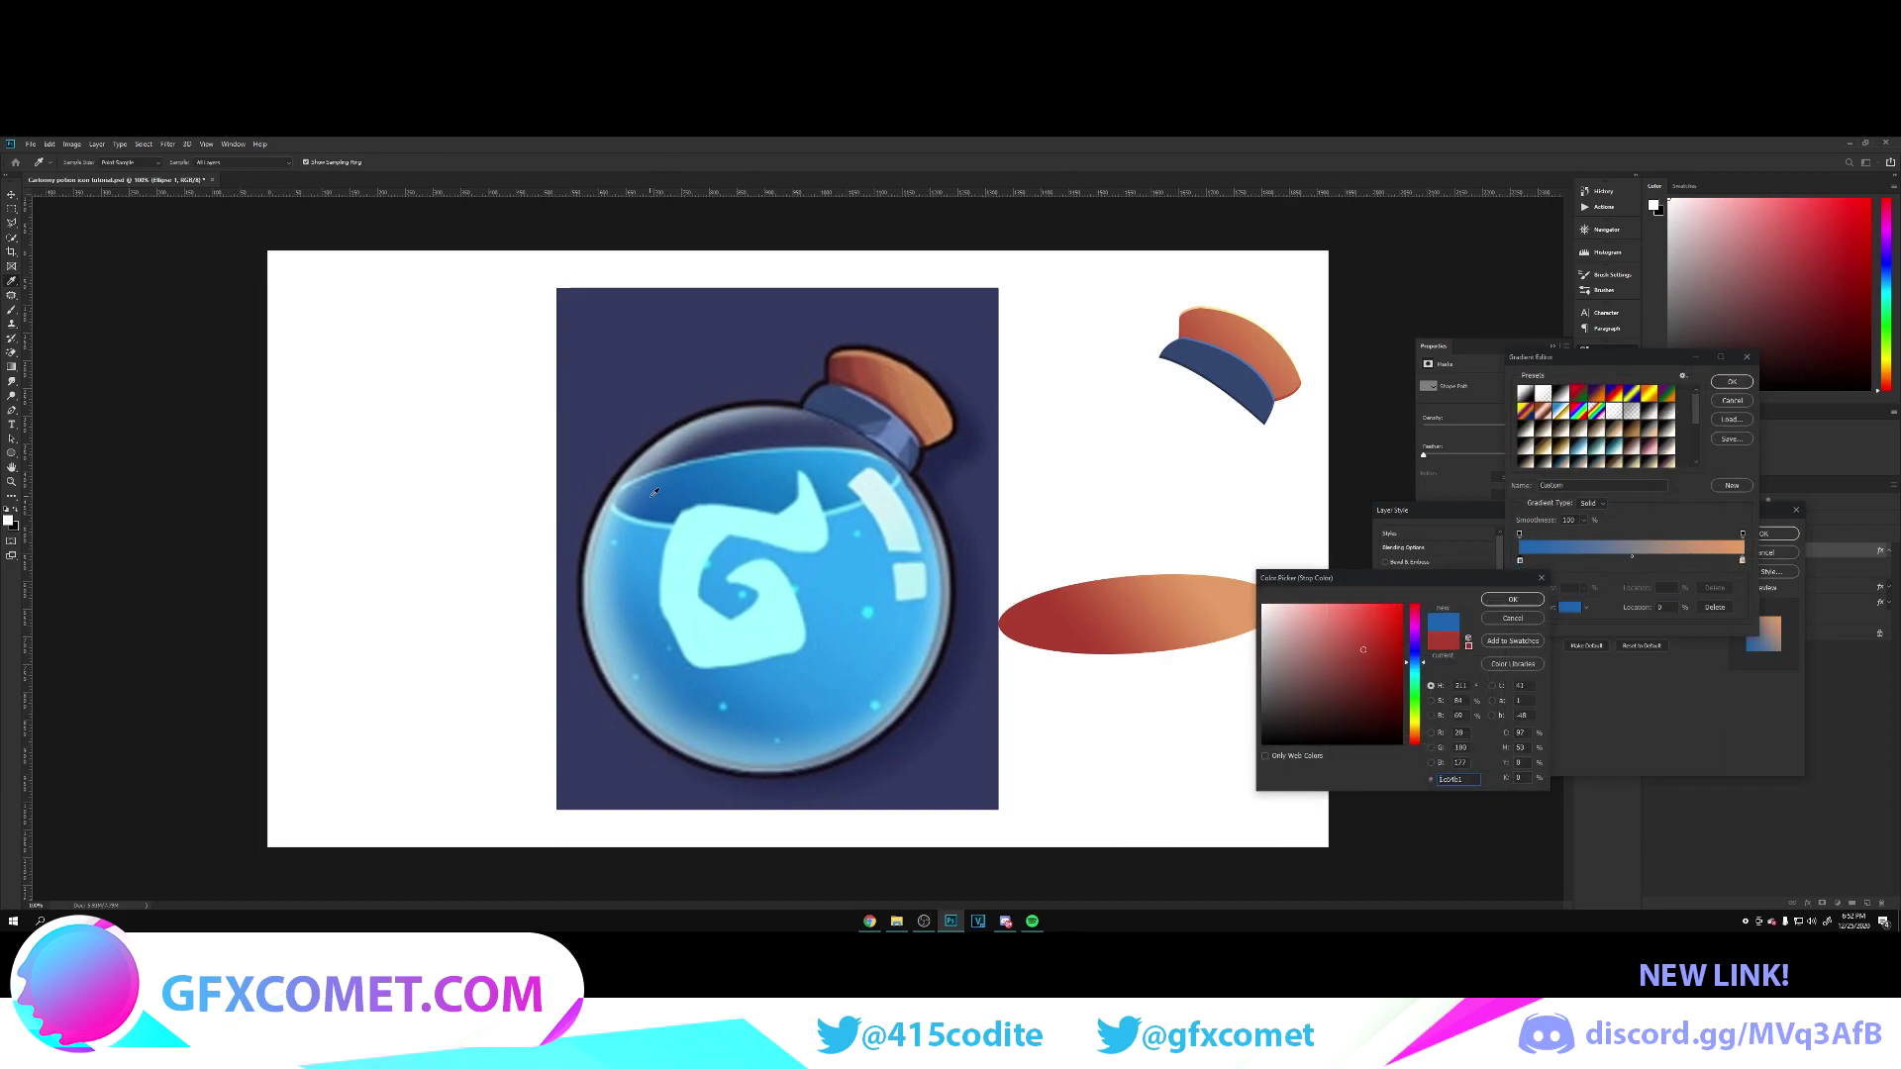
click(1515, 599)
Step: Sample the gradient's end colour from the lighter blue area of the reference liquid surface and accept the gradient
double_click(1742, 561)
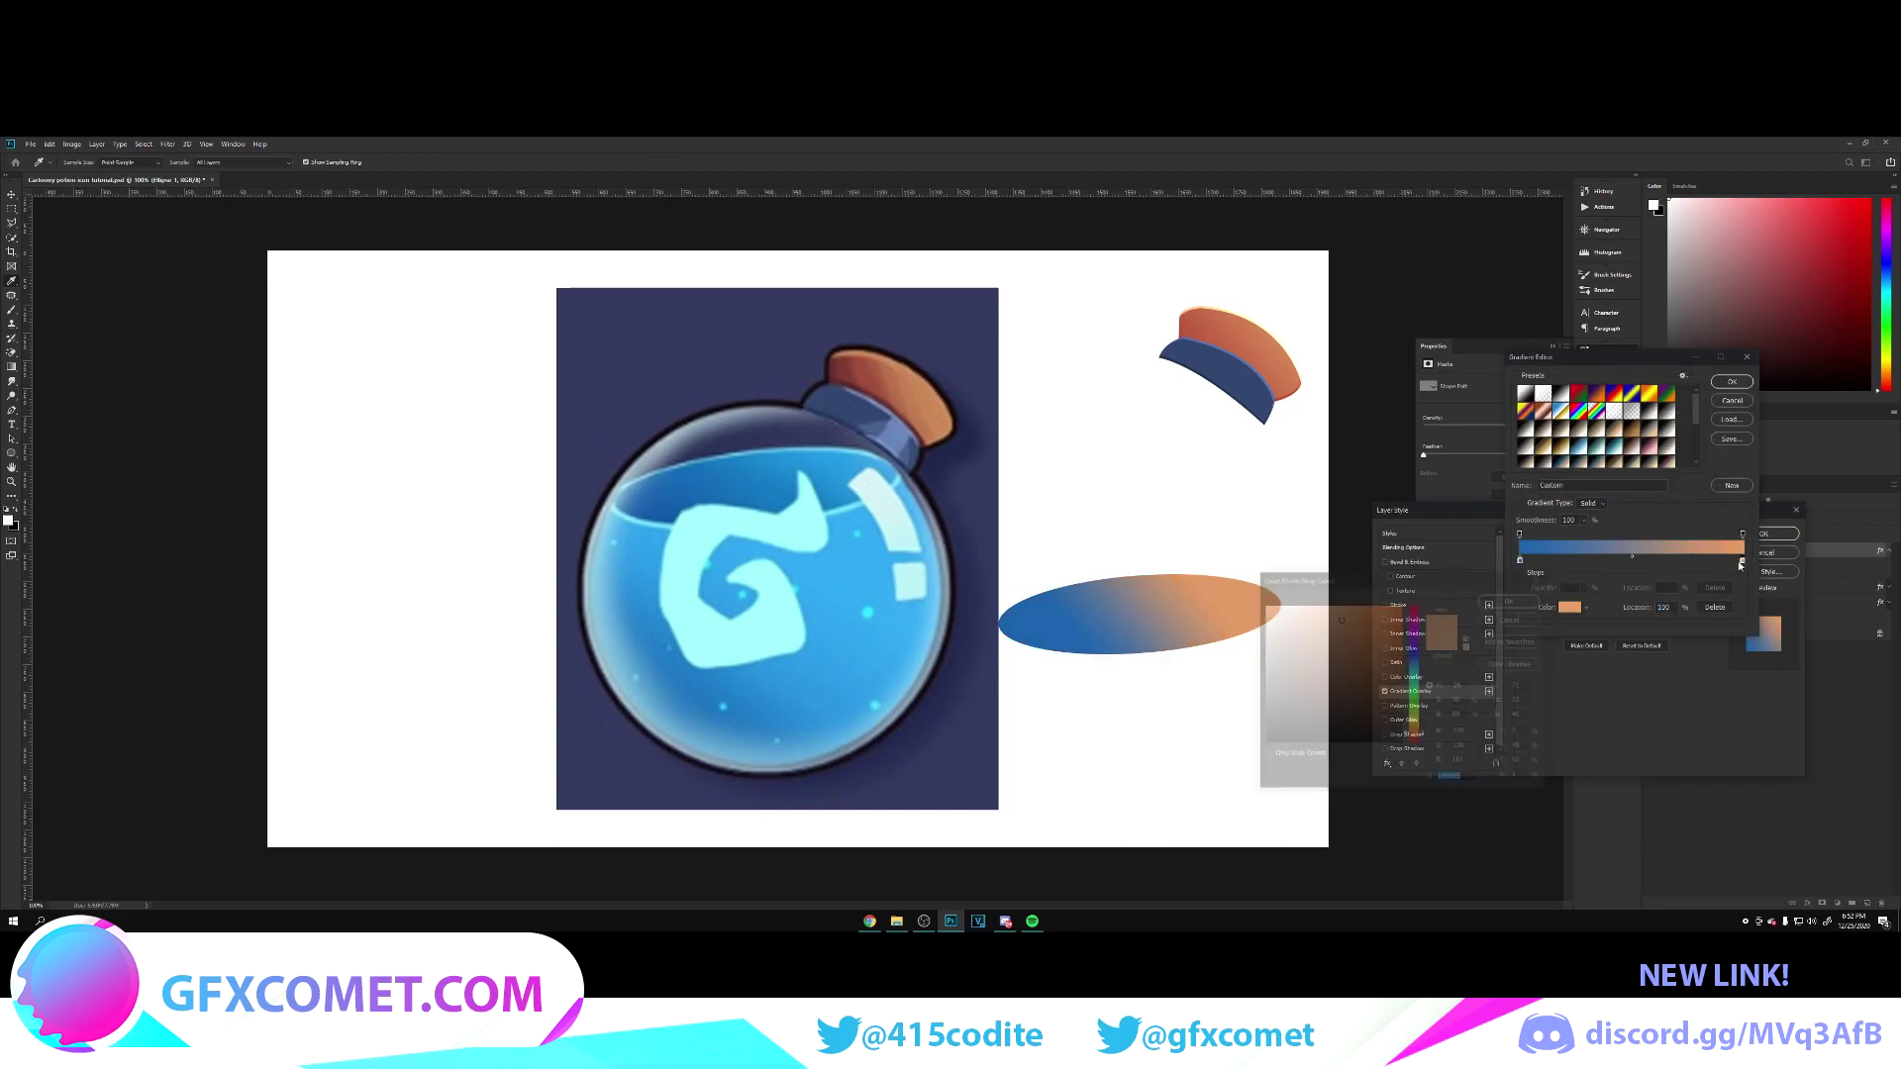
click(860, 459)
click(1513, 599)
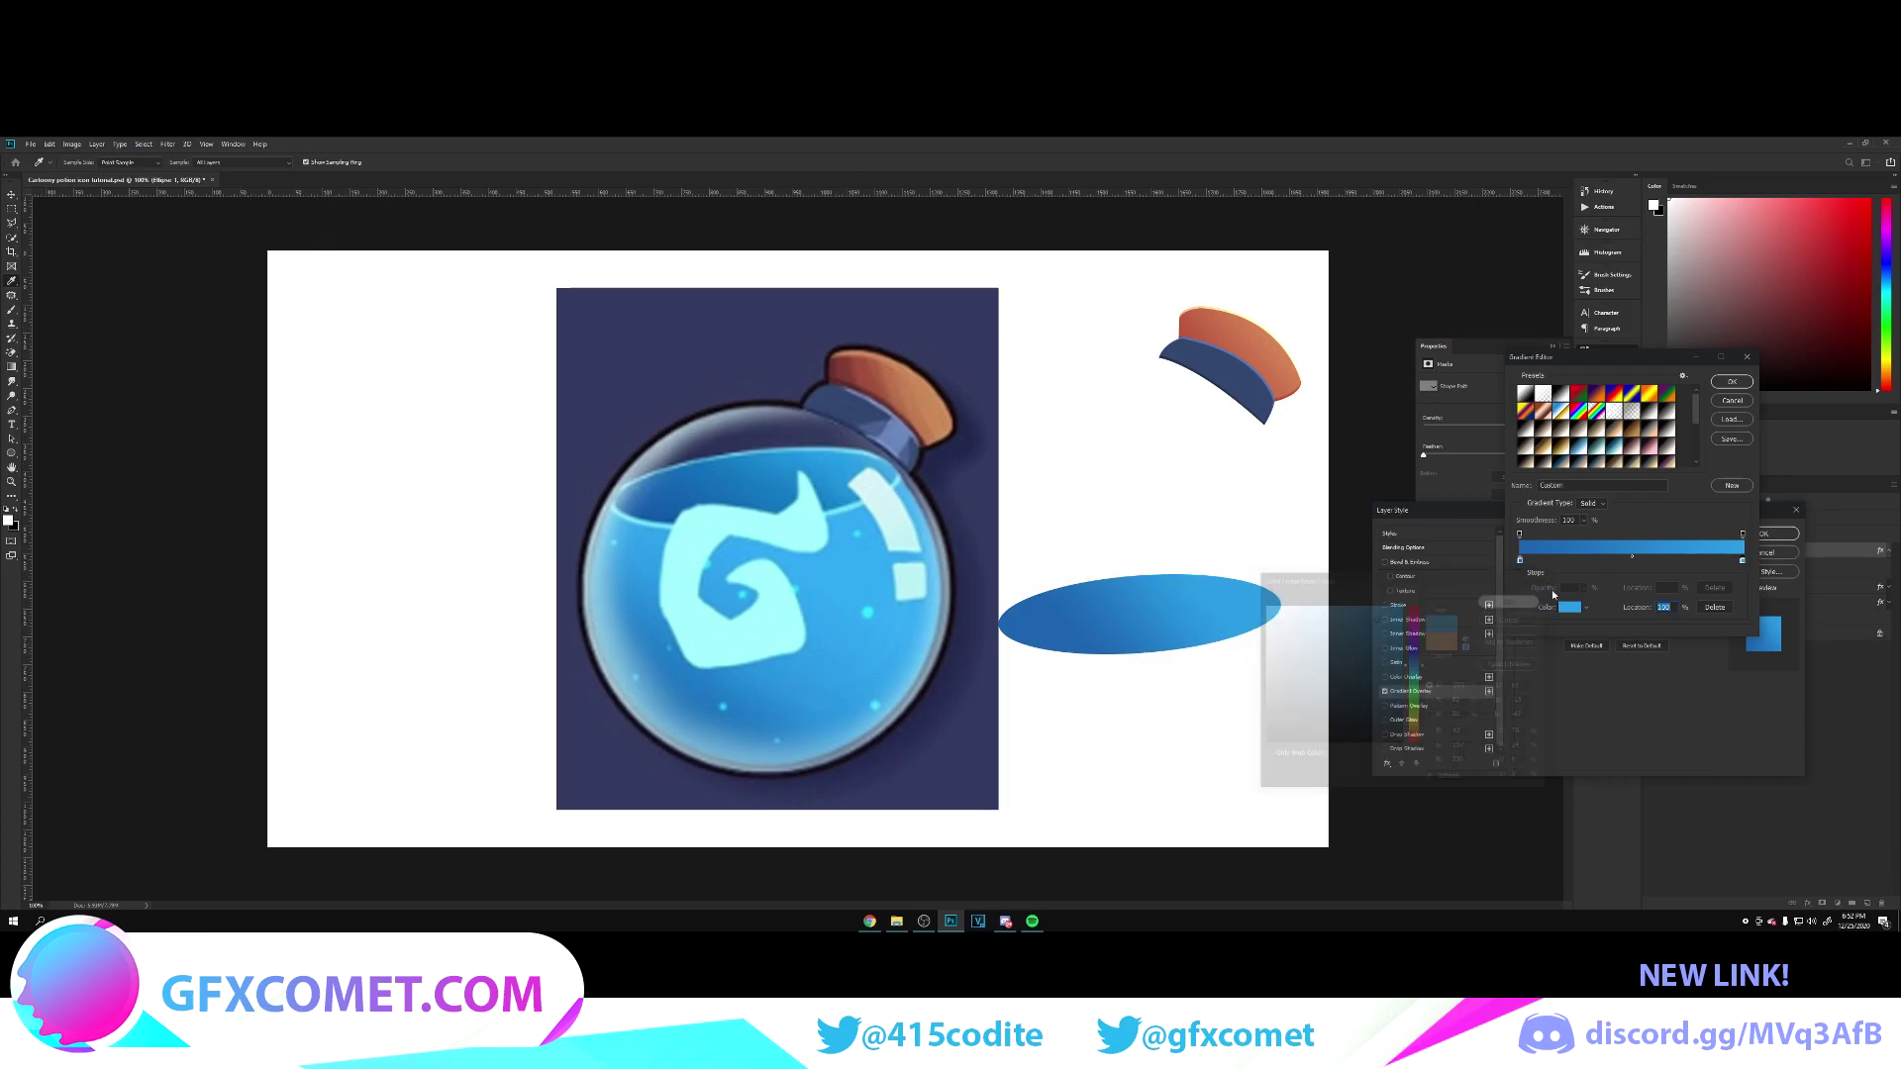
click(1732, 381)
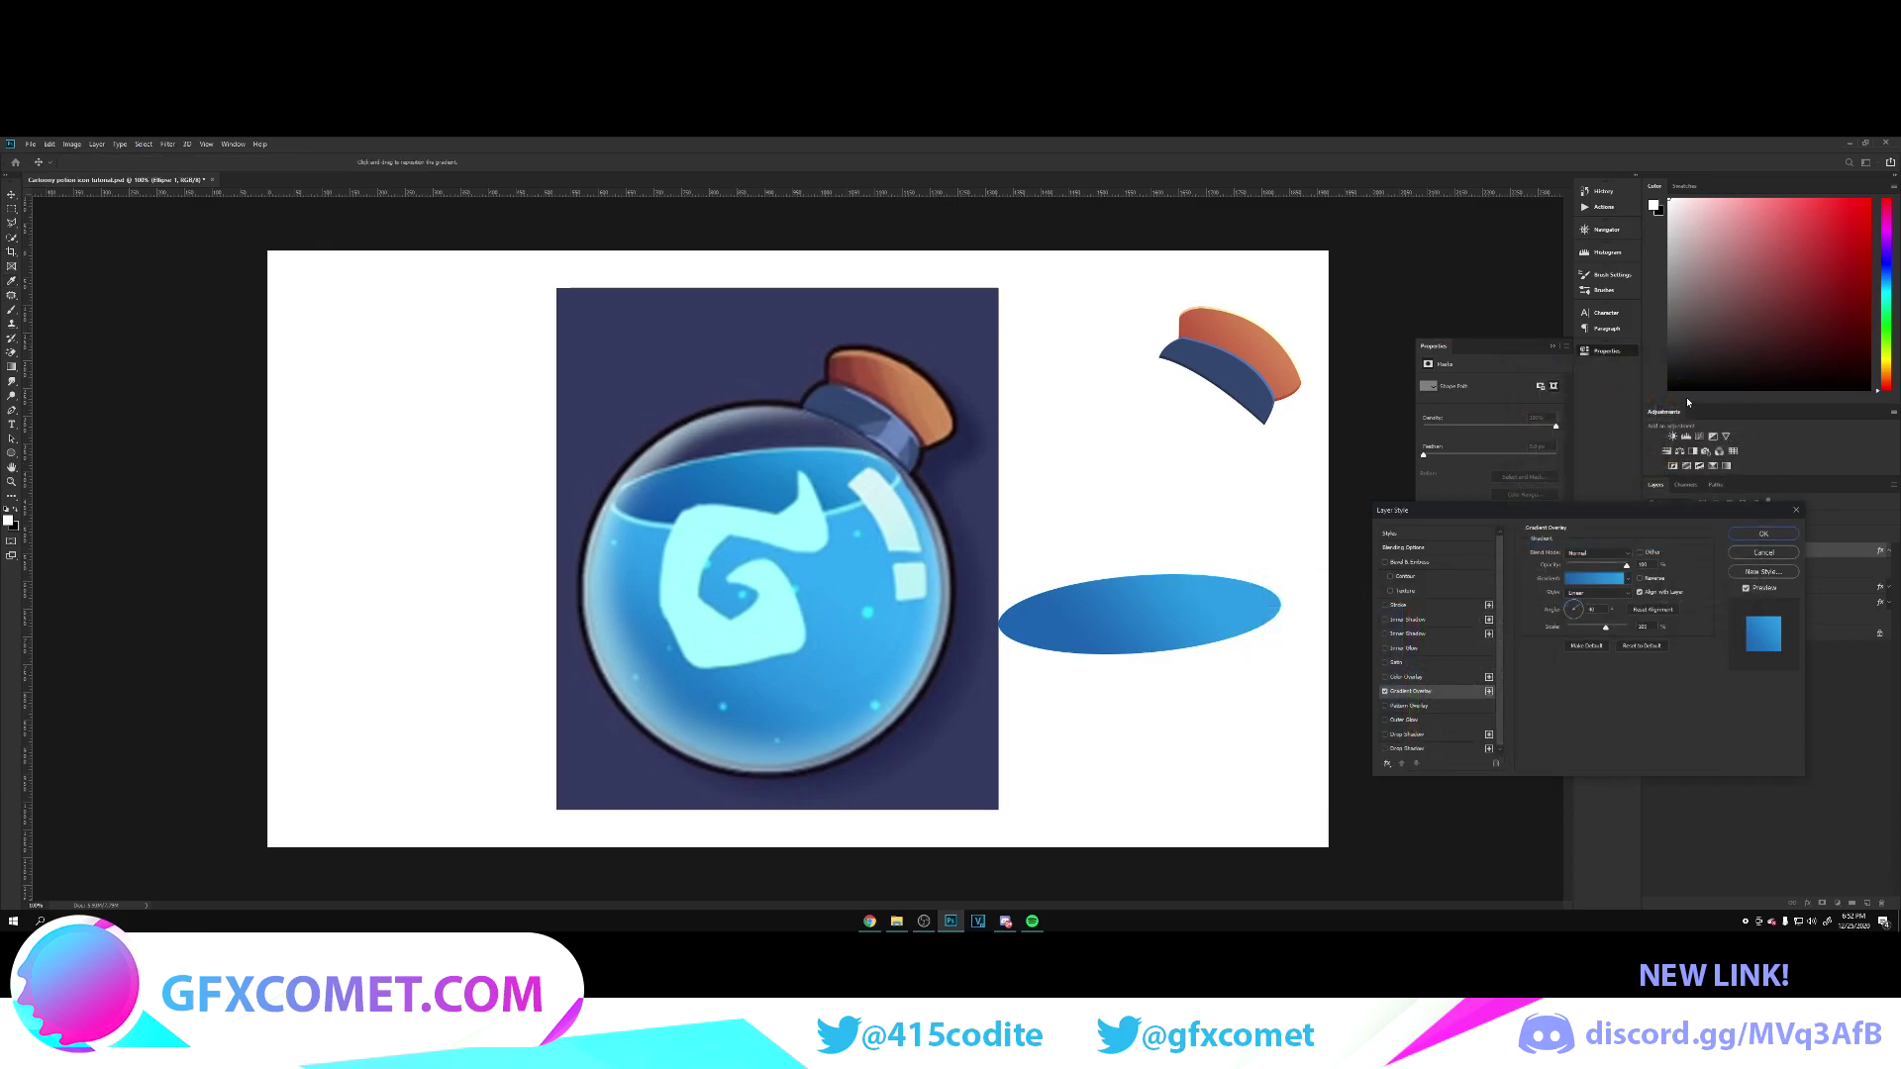
Step: Add an outside stroke in light cyan sampled from the reference liquid's rim, and move the ellipse up beneath the neck
click(1398, 605)
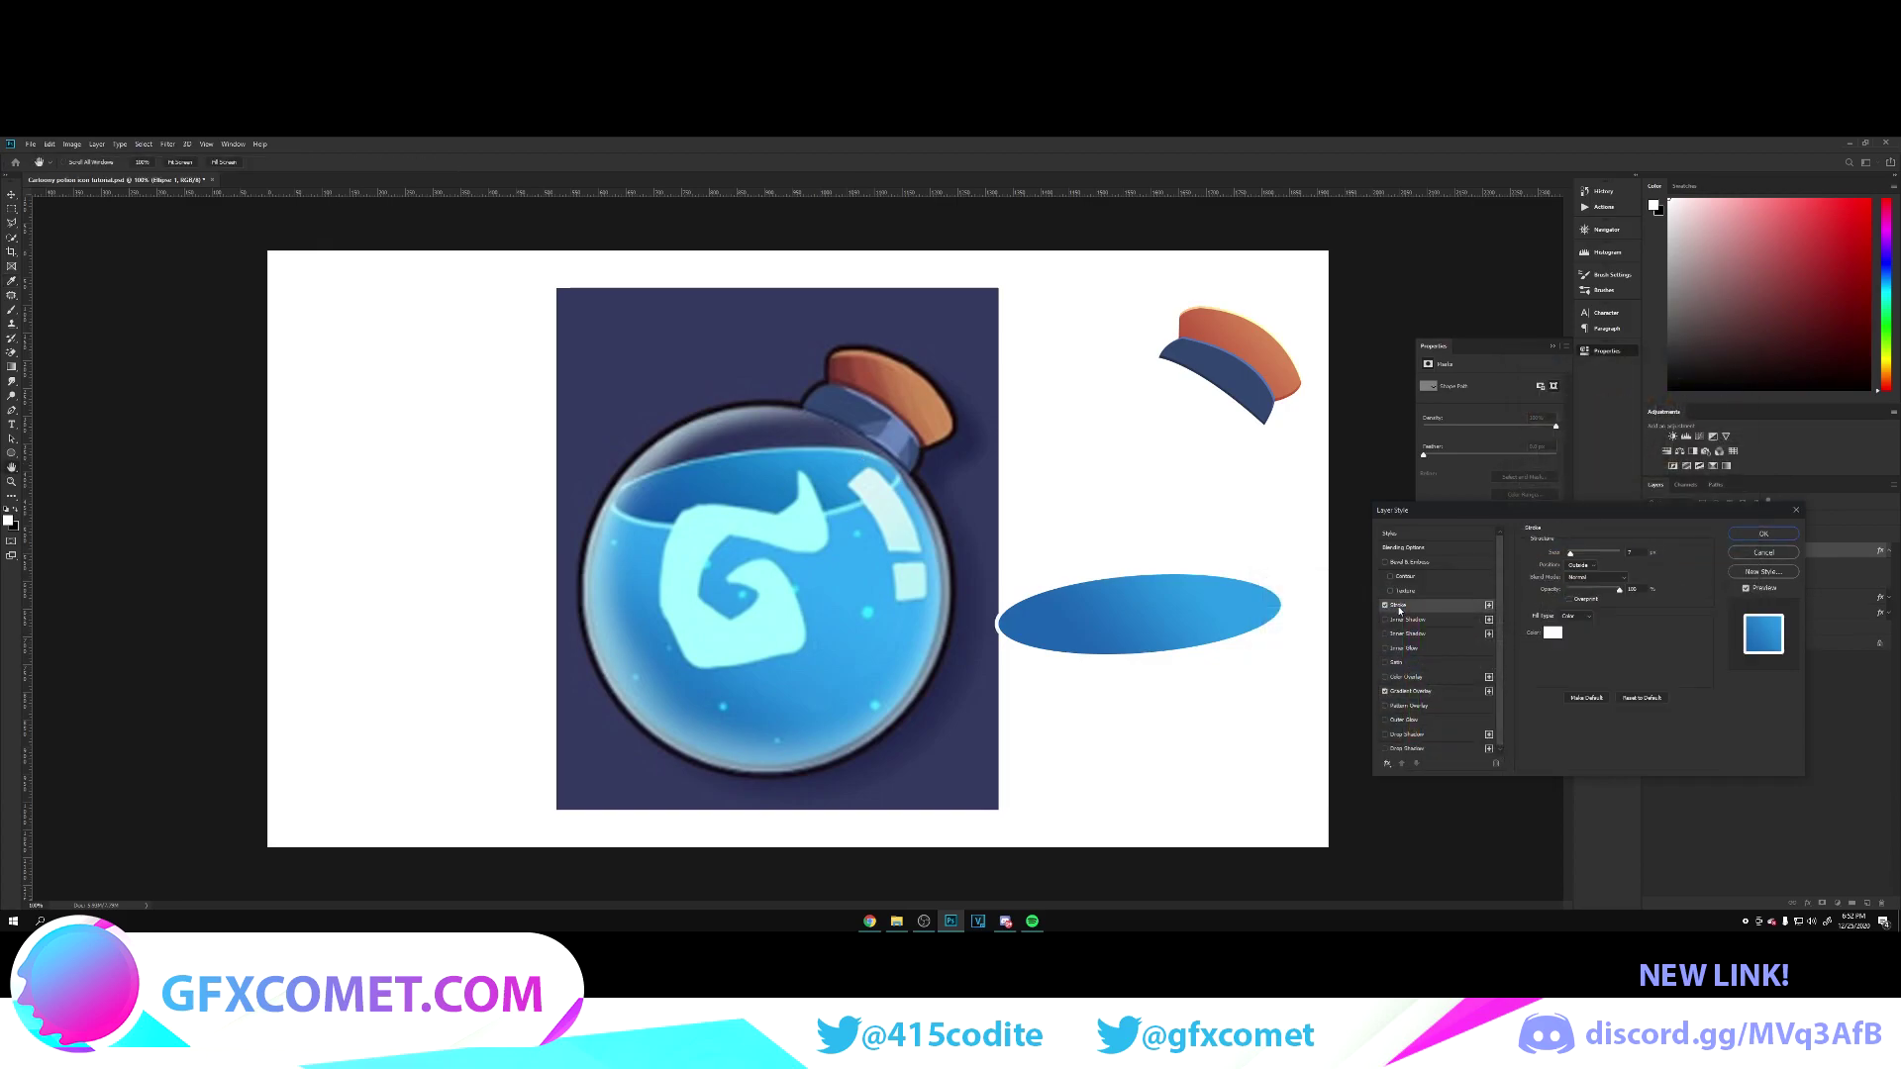
click(1551, 632)
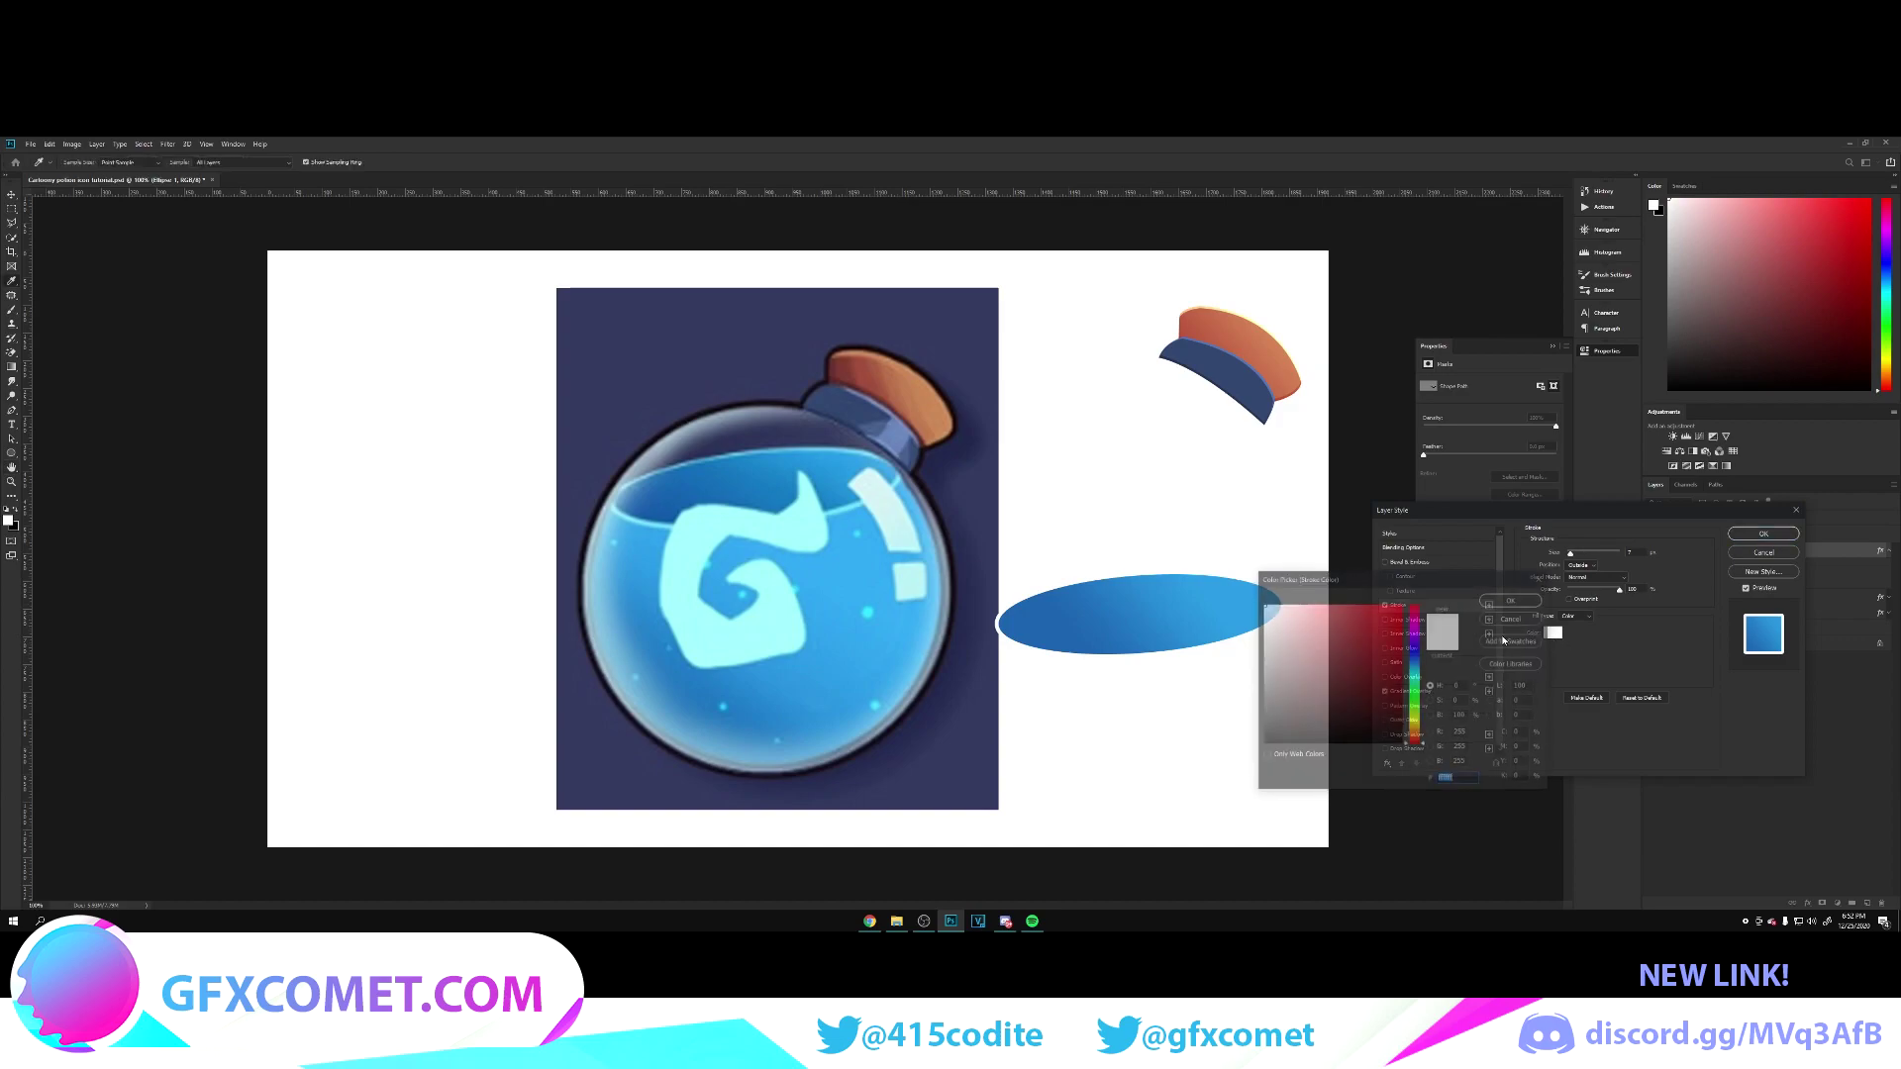
click(650, 518)
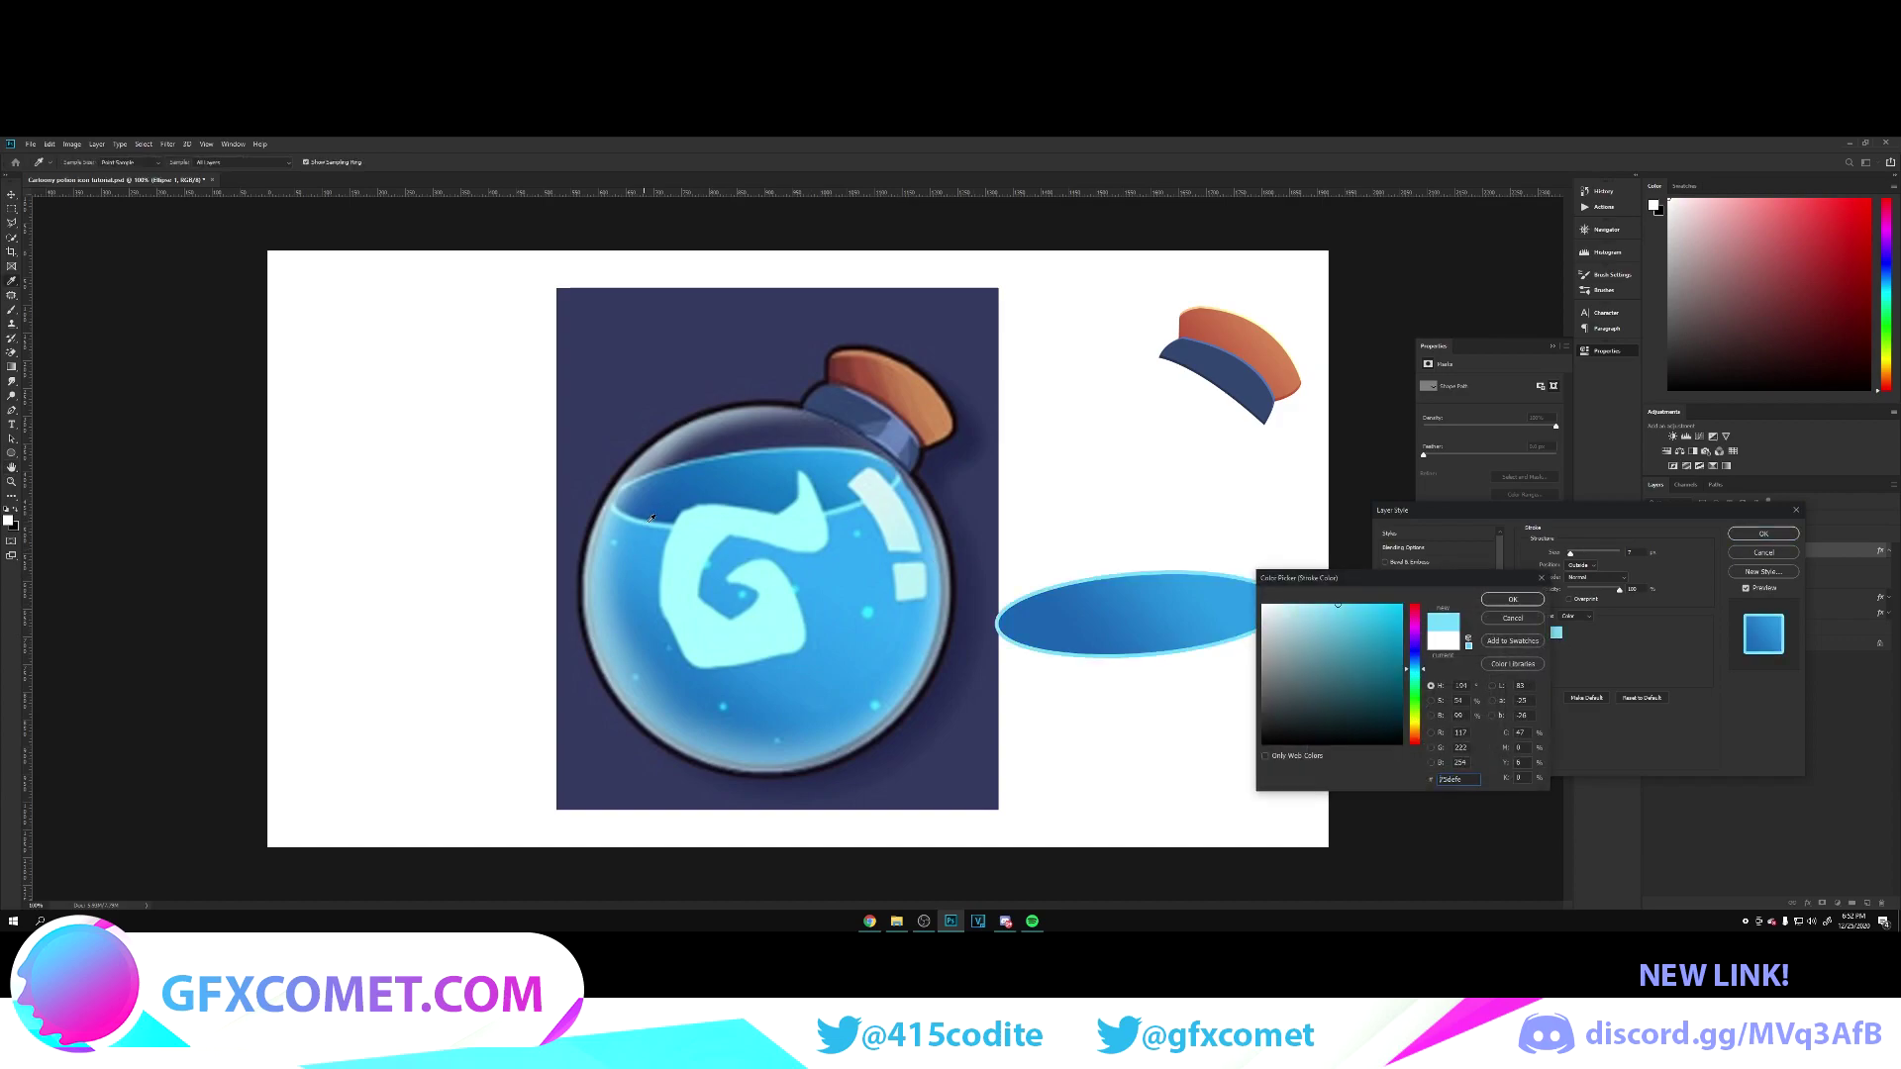
click(1512, 600)
click(1766, 540)
key(v)
drag(1168, 628, 1230, 534)
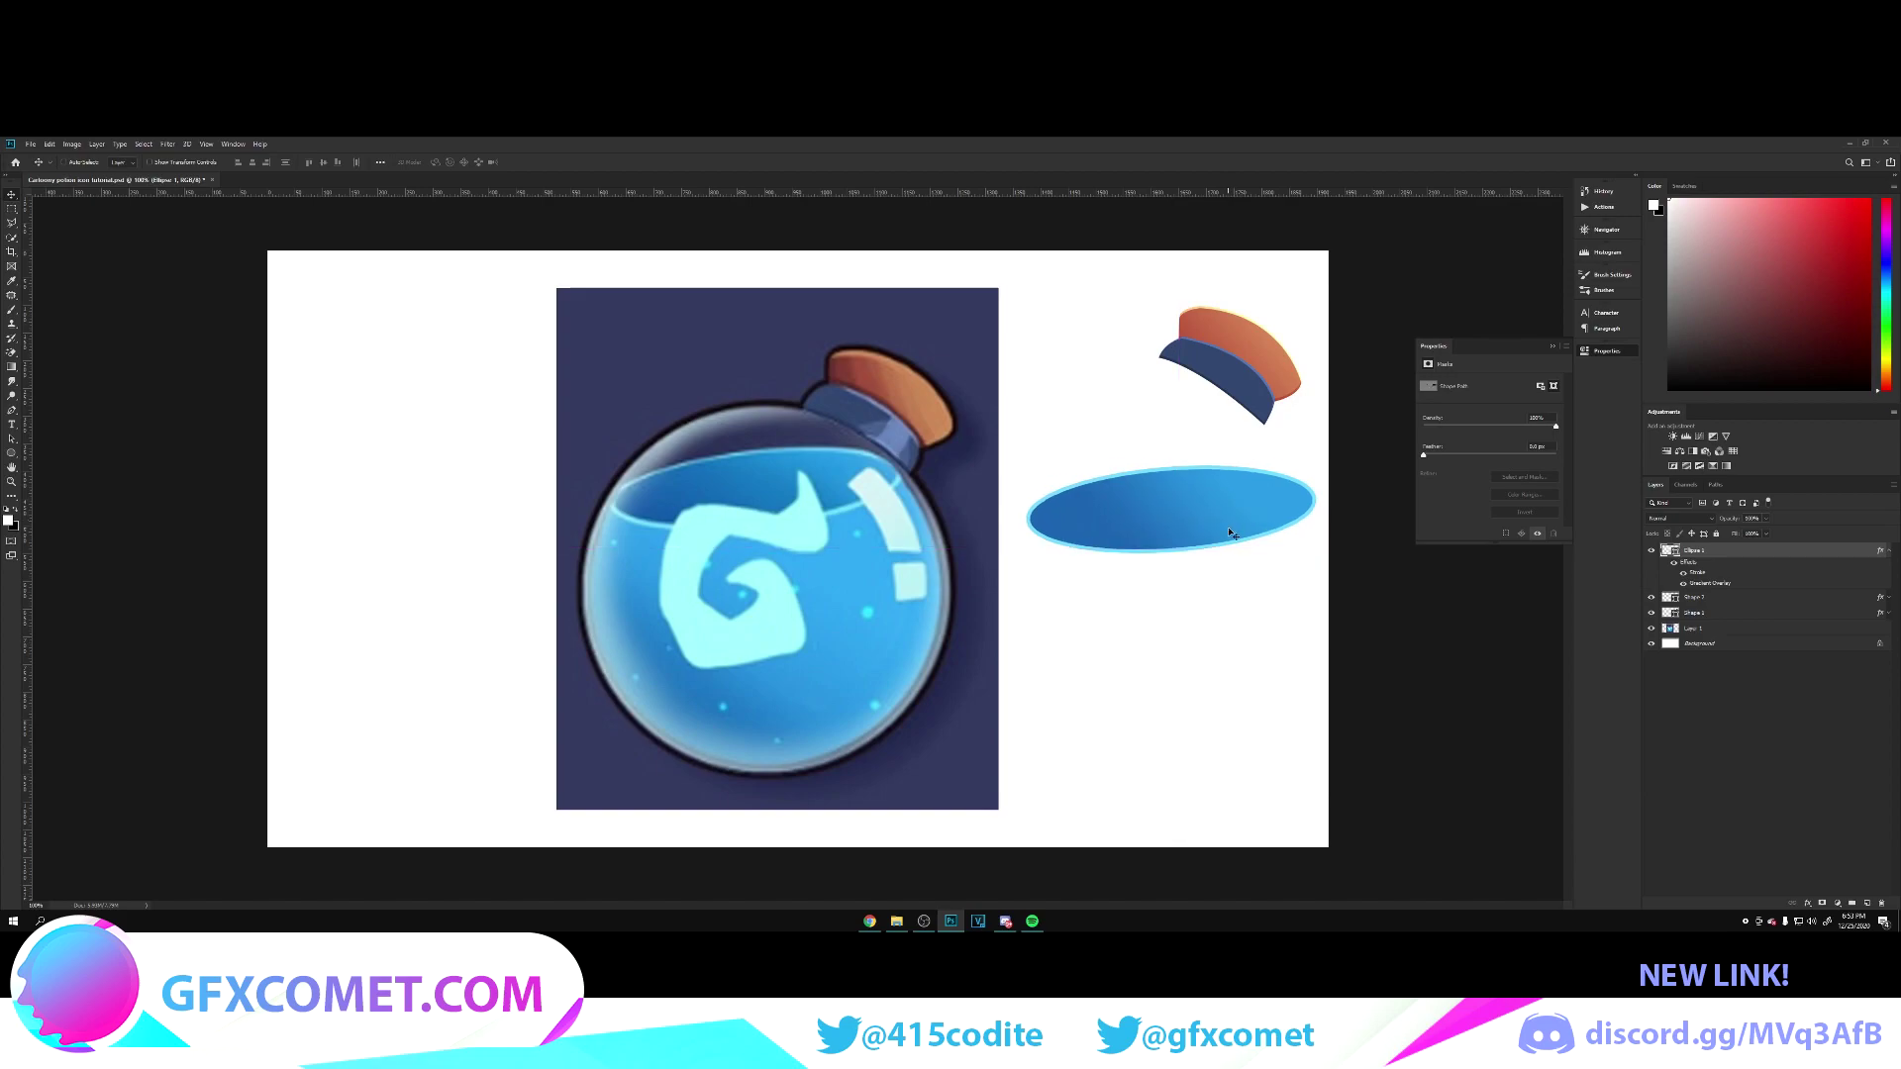
click(1887, 551)
Step: Draw a dark filled circle on a new layer over the round body of the reference bottle and align it
key(ctrl+shift+alt+n)
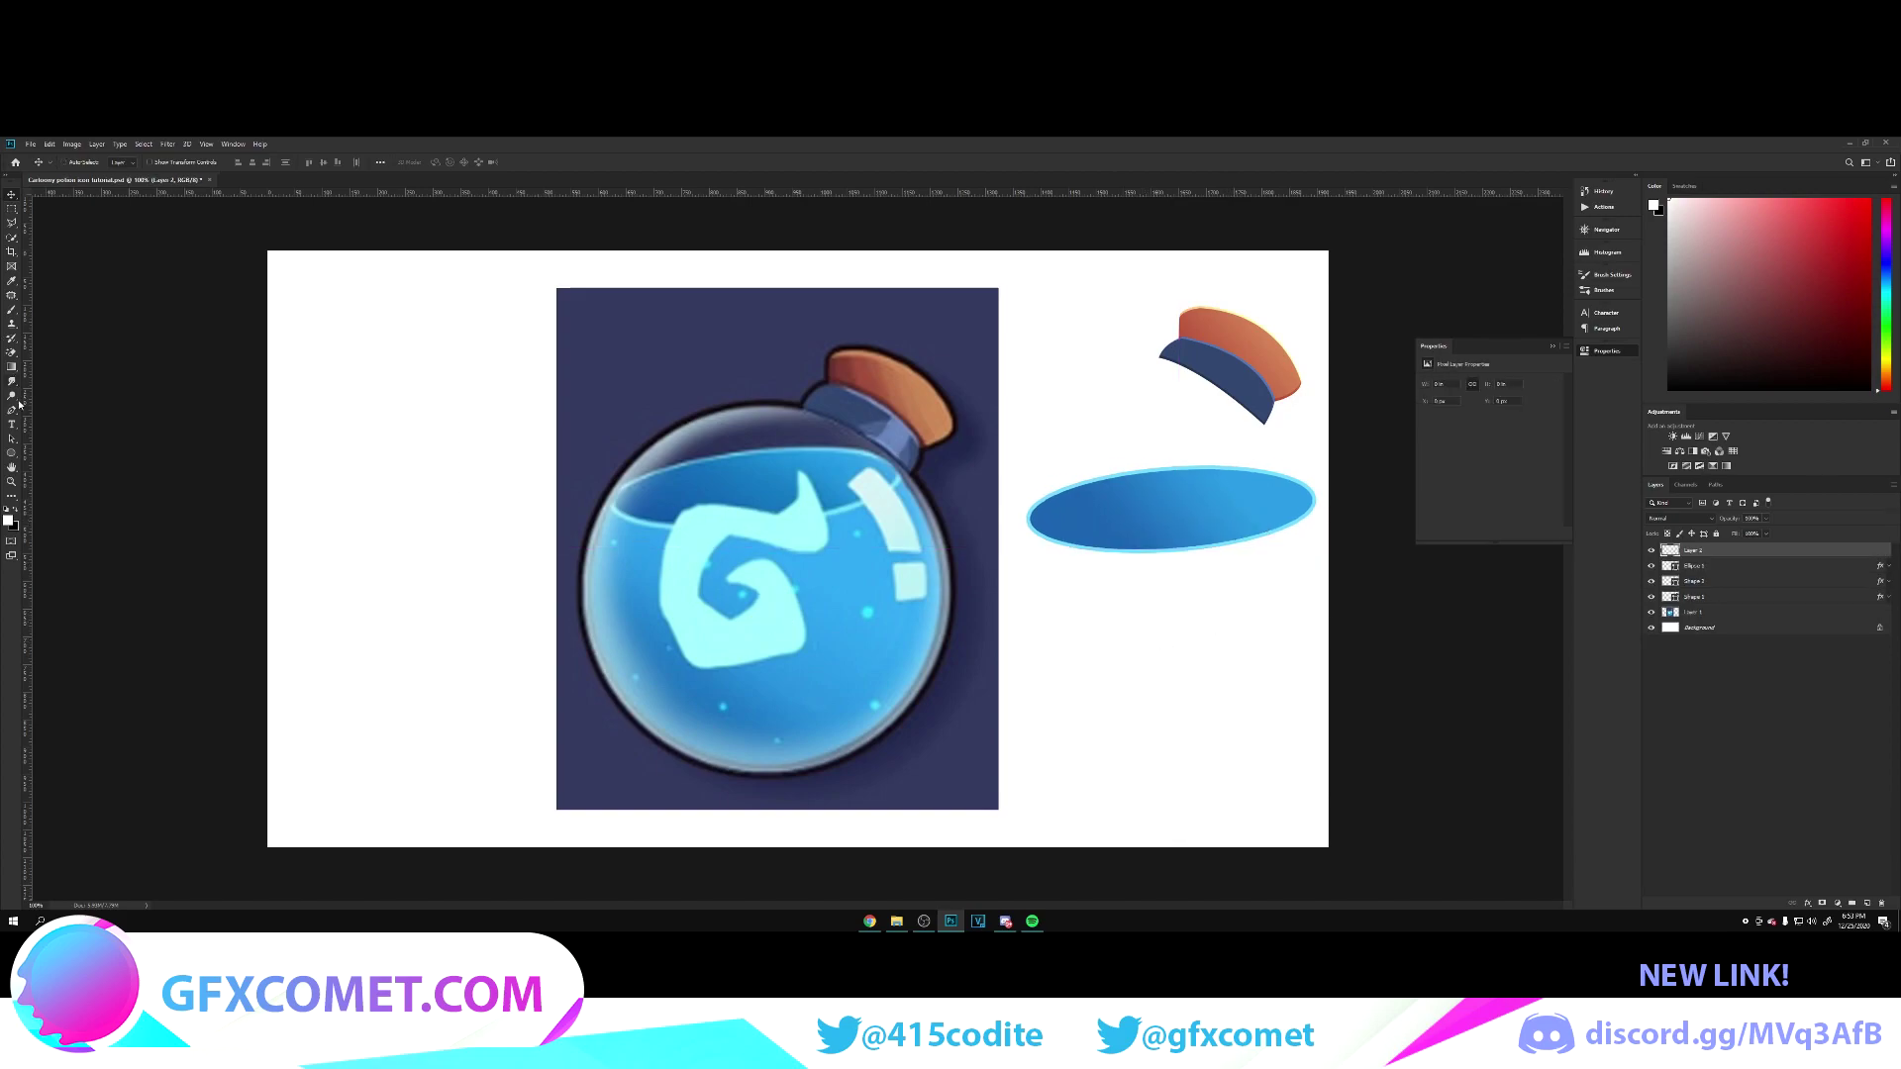
click(13, 408)
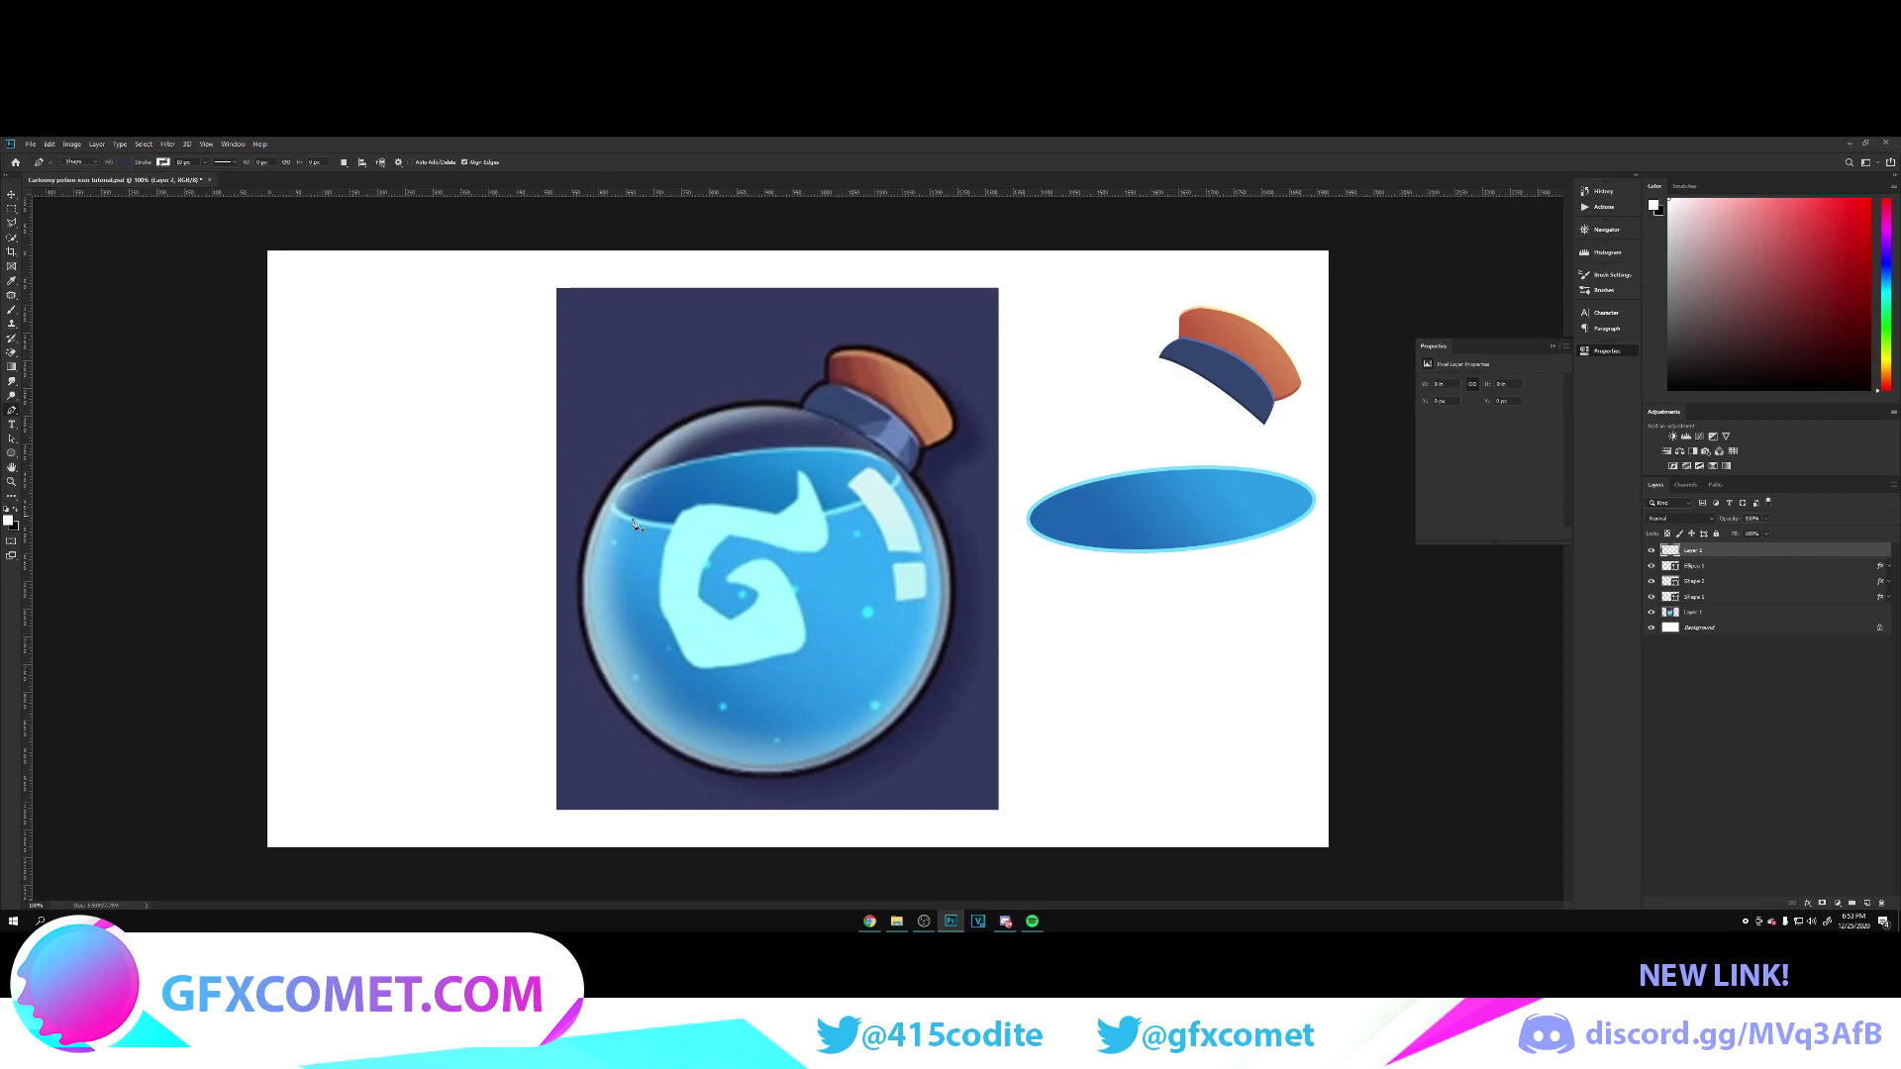
drag(12, 452, 55, 475)
drag(782, 577, 1035, 396)
key(c)
key(v)
drag(891, 529, 900, 519)
Step: Enlarge the circle slightly so that it reaches the dark outer outline of the reference bottle
key(ctrl+t)
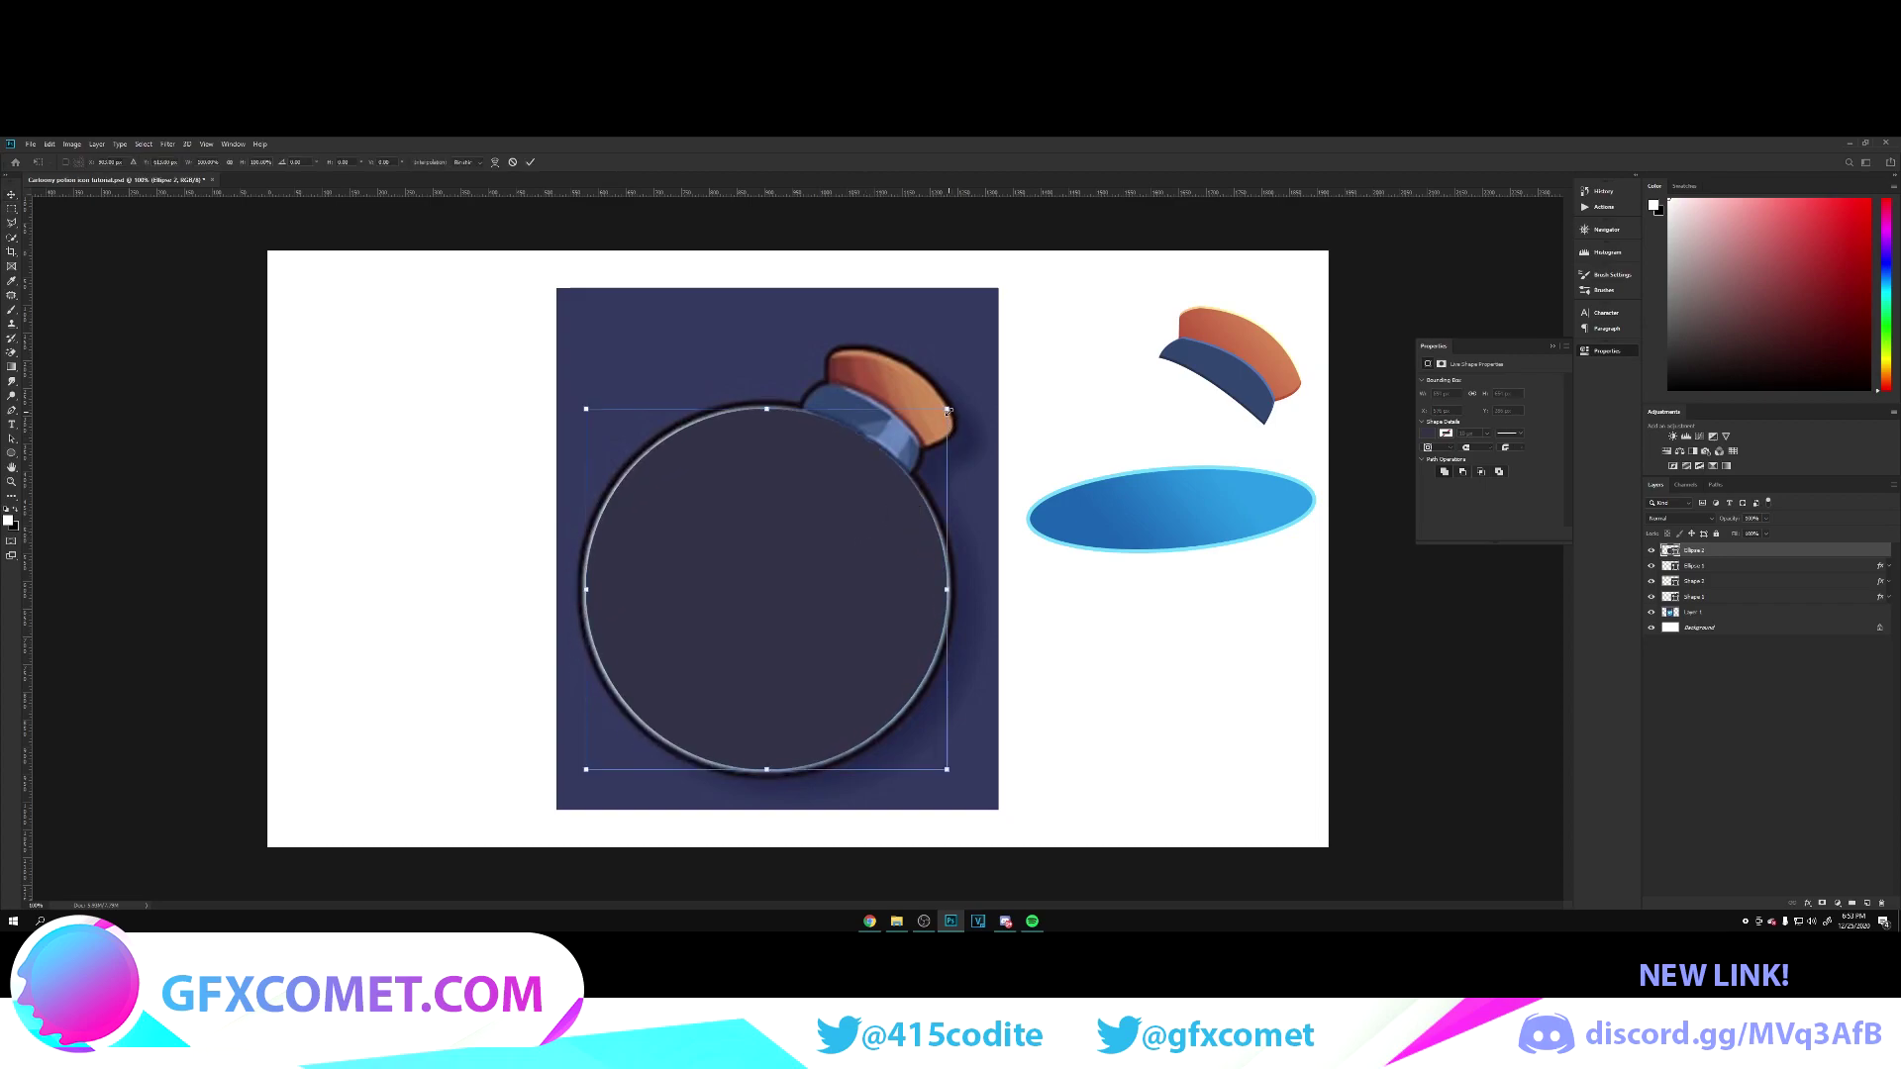
mouse_move(953, 404)
mouse_down()
mouse_move(968, 391)
mouse_move(876, 440)
mouse_move(932, 420)
mouse_move(1025, 331)
mouse_move(899, 455)
mouse_move(970, 388)
mouse_move(933, 435)
mouse_move(956, 401)
mouse_up()
key(Return)
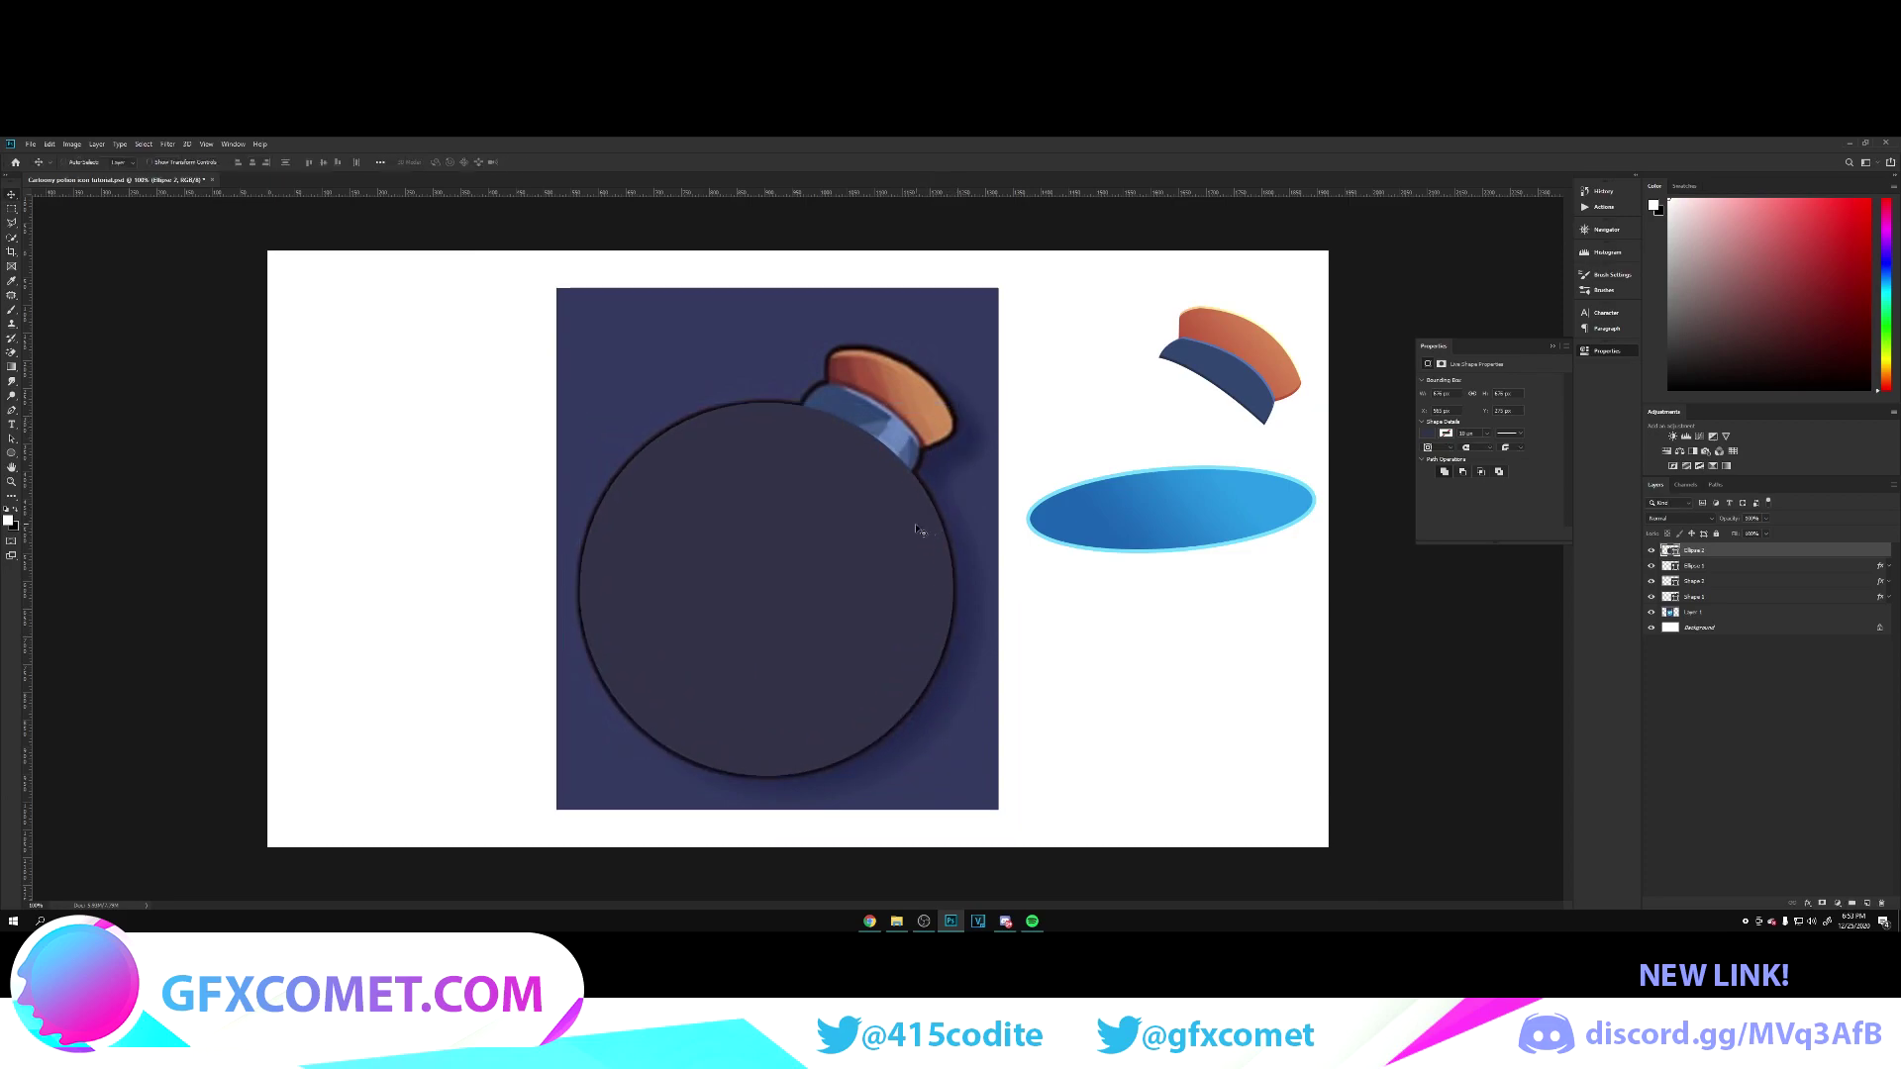
drag(917, 527, 916, 527)
Step: Move the circle onto the white canvas beside the reference bottle and add a new empty layer
drag(738, 540, 1096, 544)
key(ctrl+shift+alt+n)
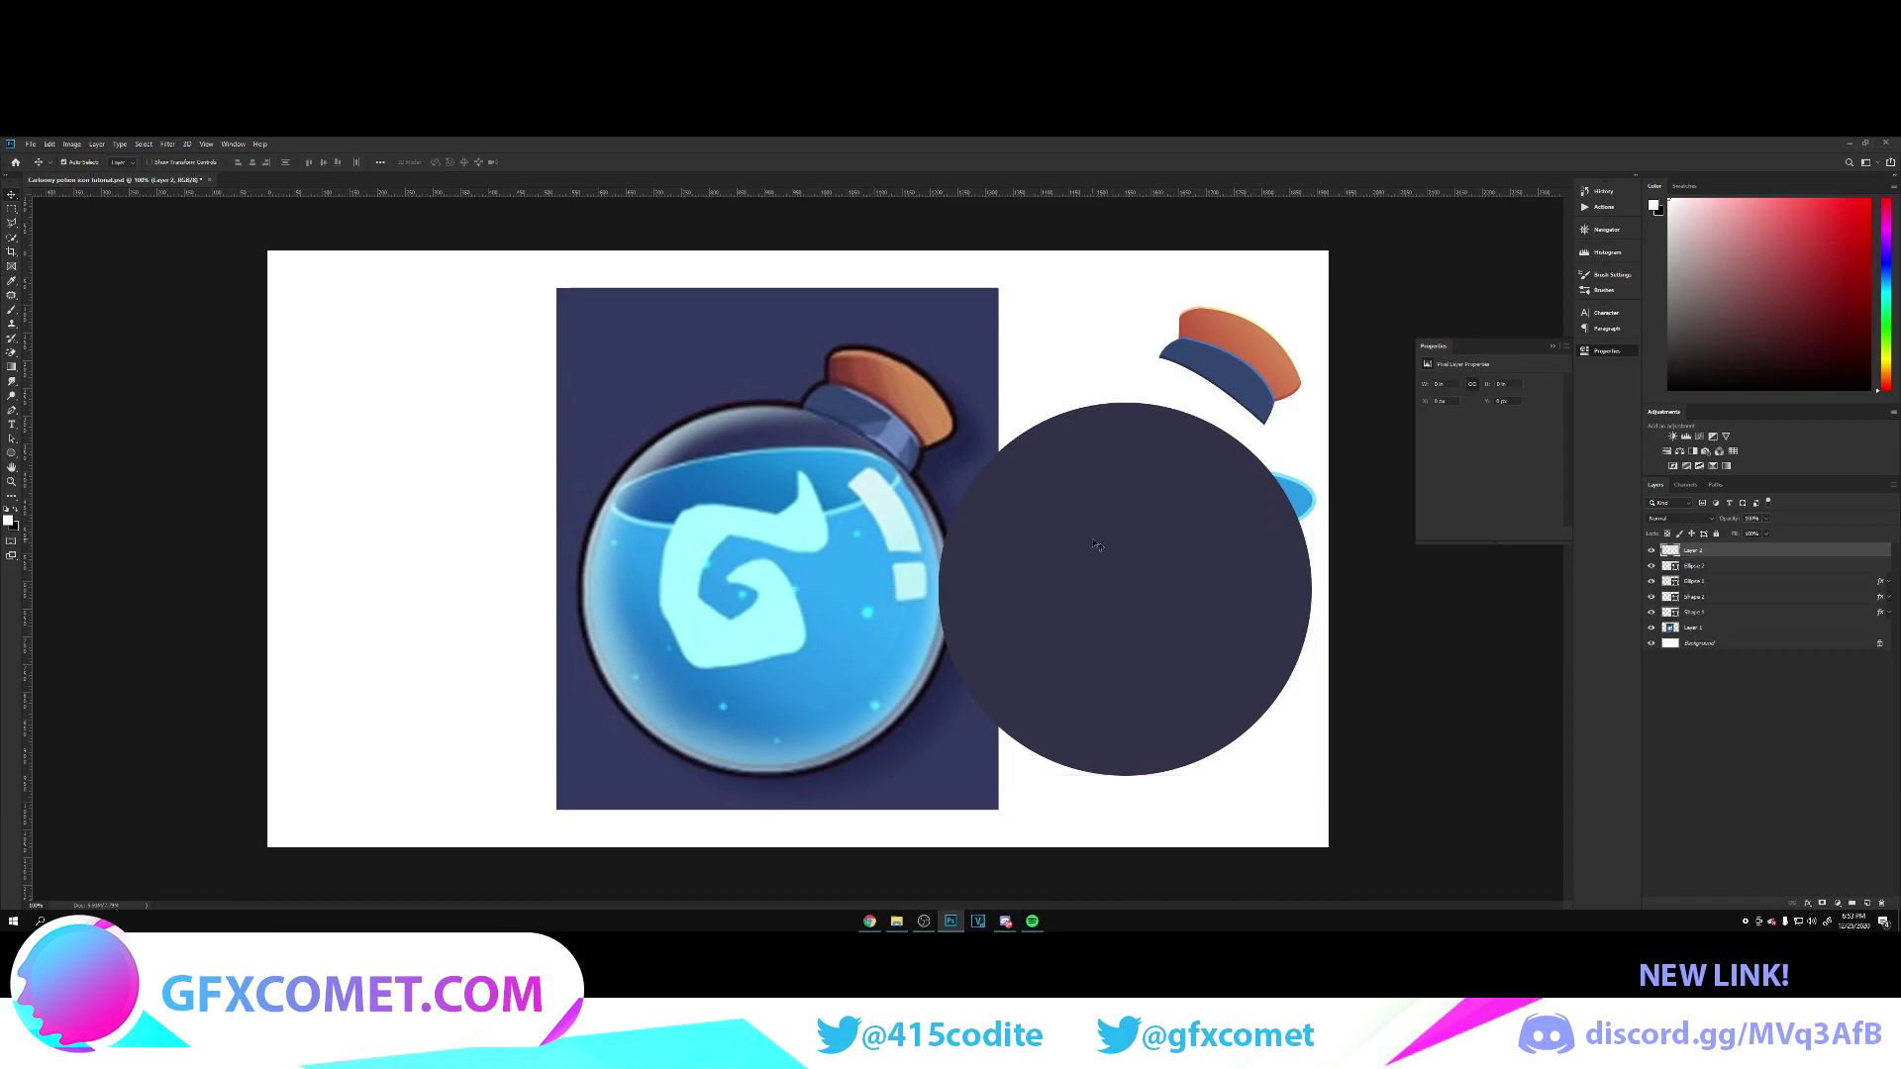
Step: Trace a closed Pen path along the front curve of the reference liquid's surface and around the glass area above it
click(12, 409)
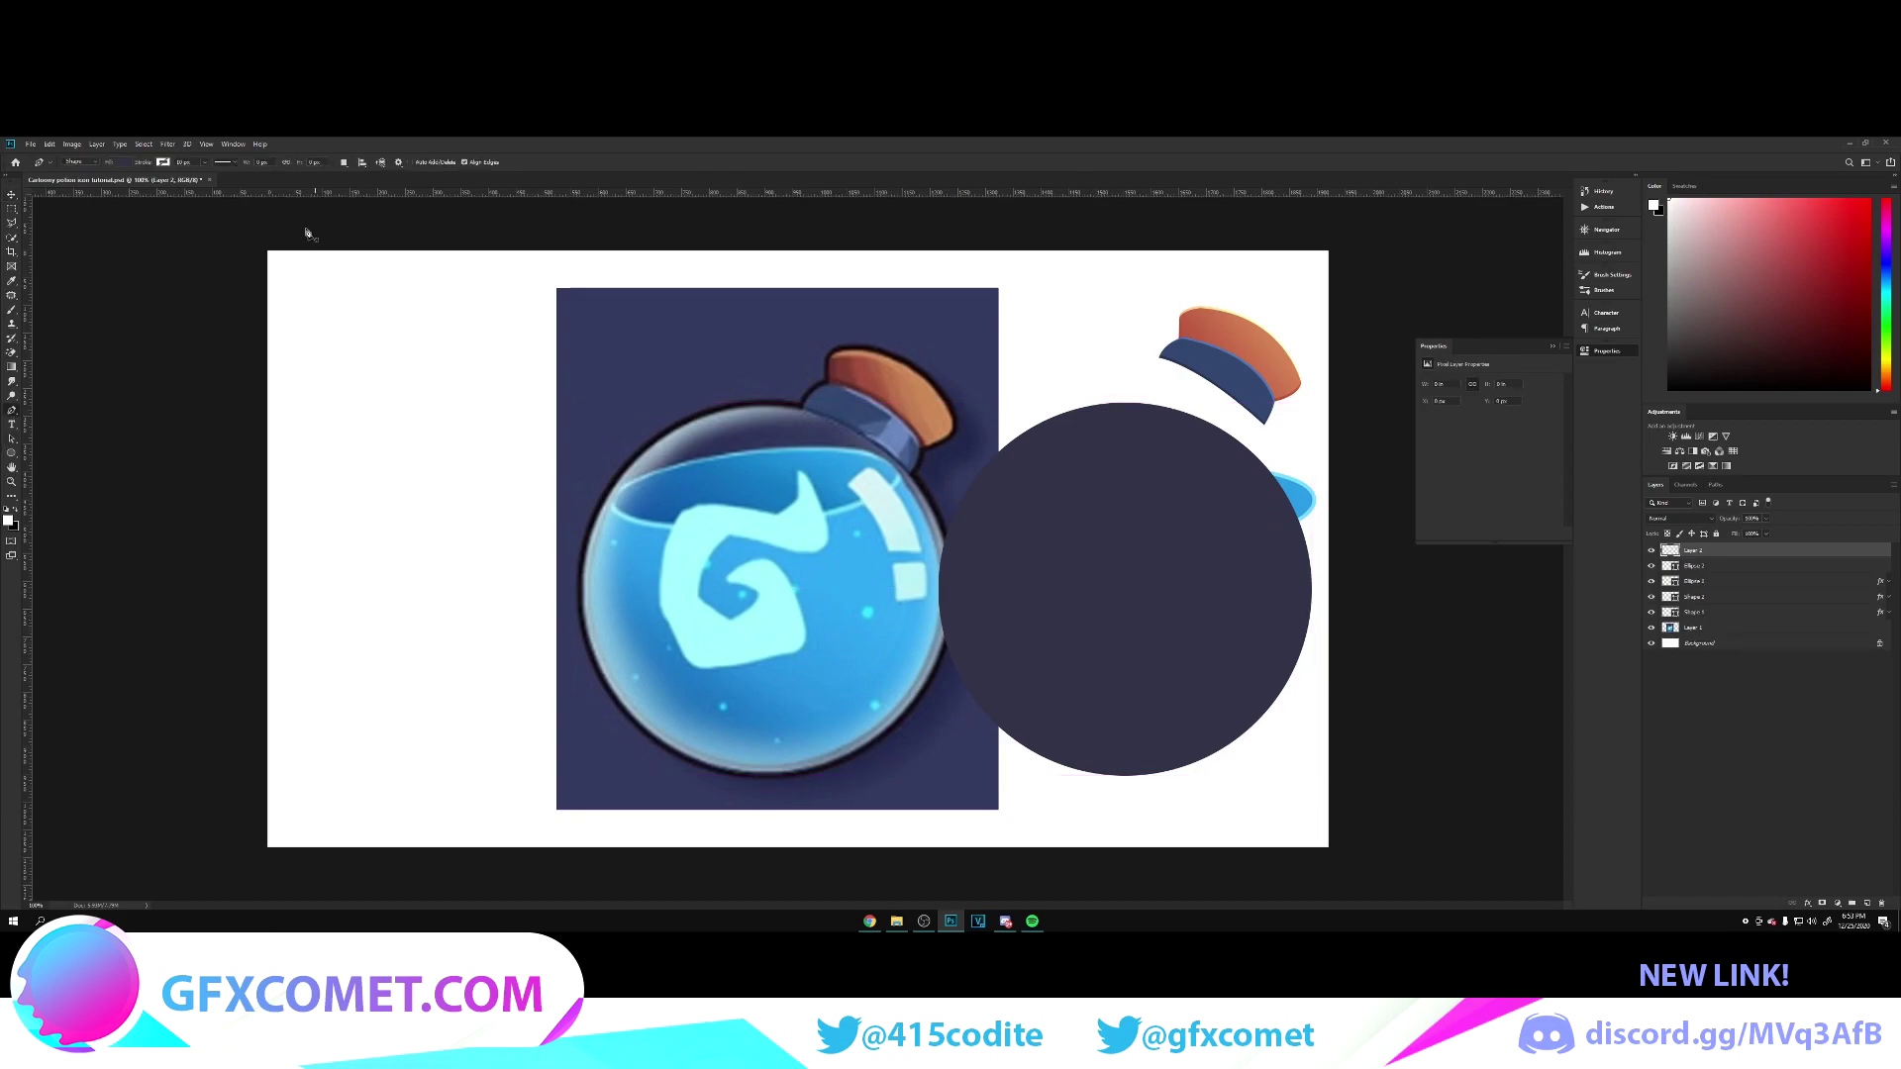
click(79, 161)
click(78, 176)
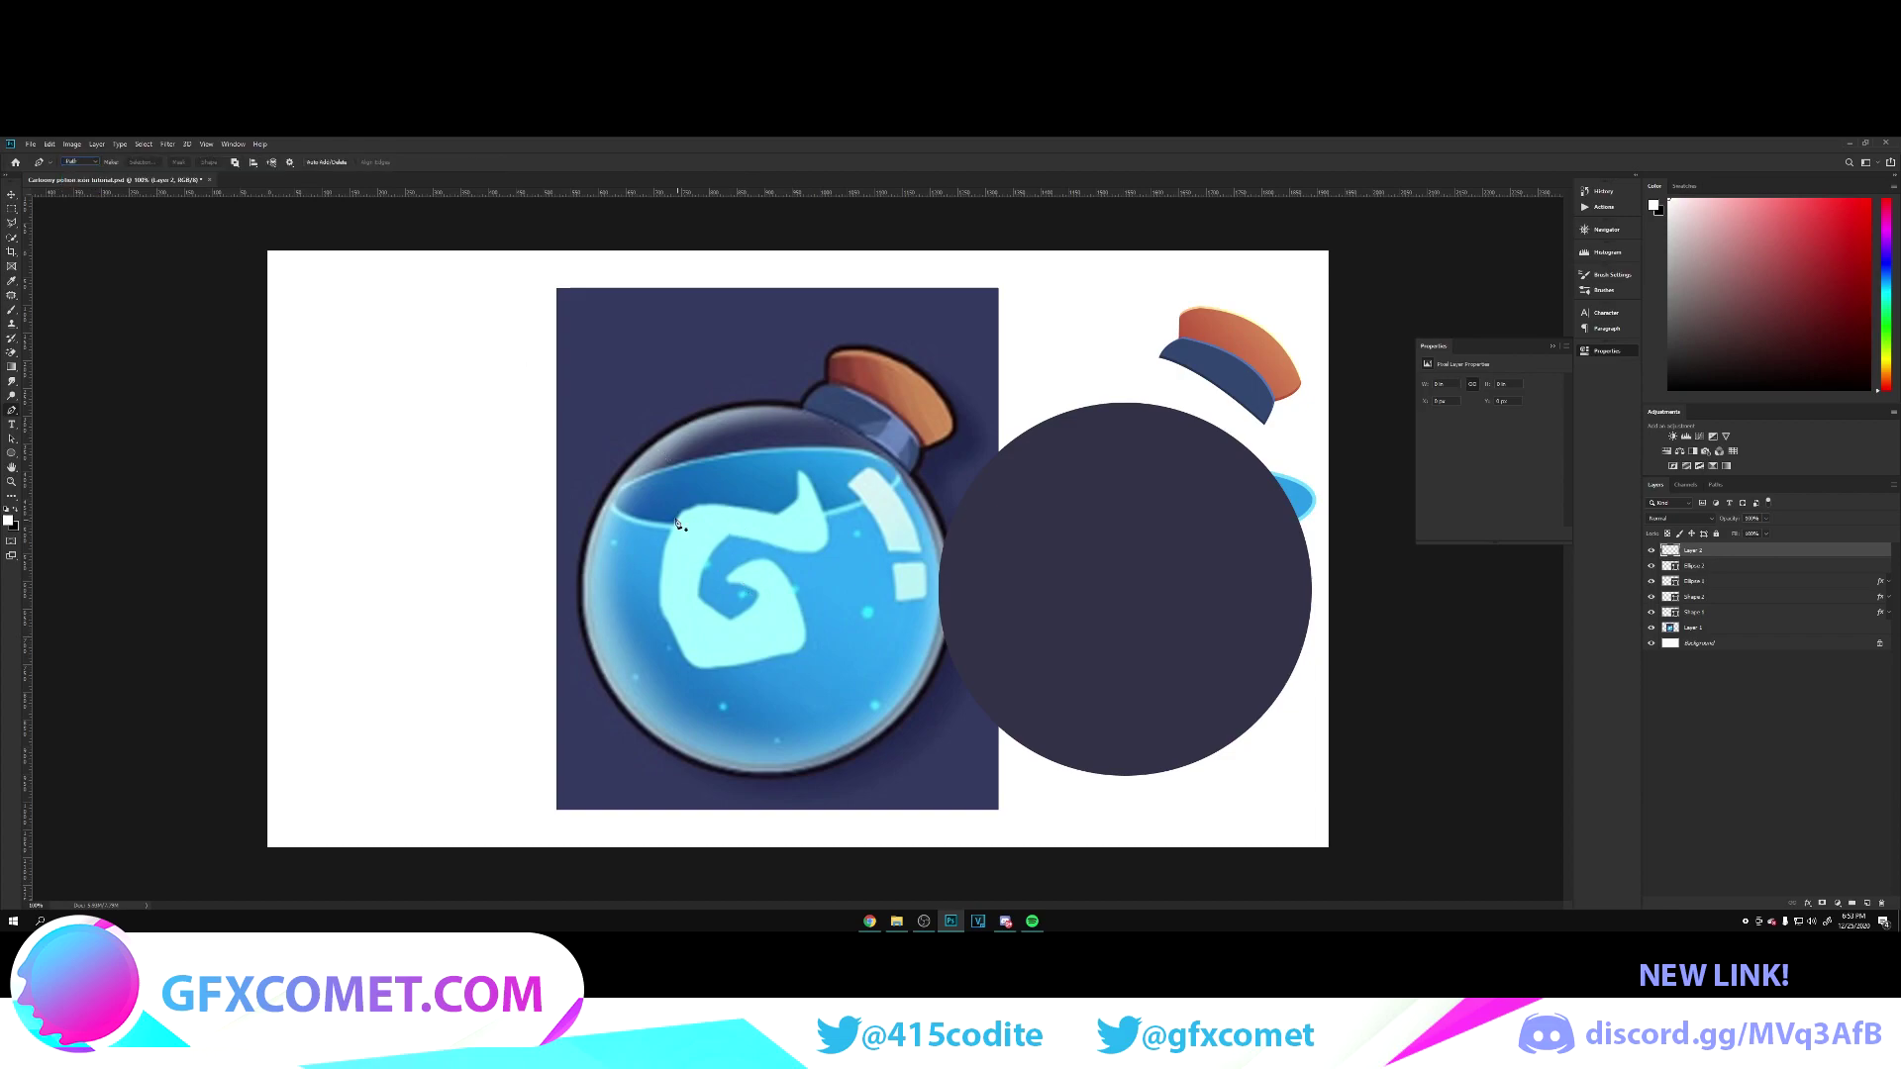
click(606, 484)
drag(778, 525, 949, 490)
click(913, 440)
click(867, 342)
click(682, 349)
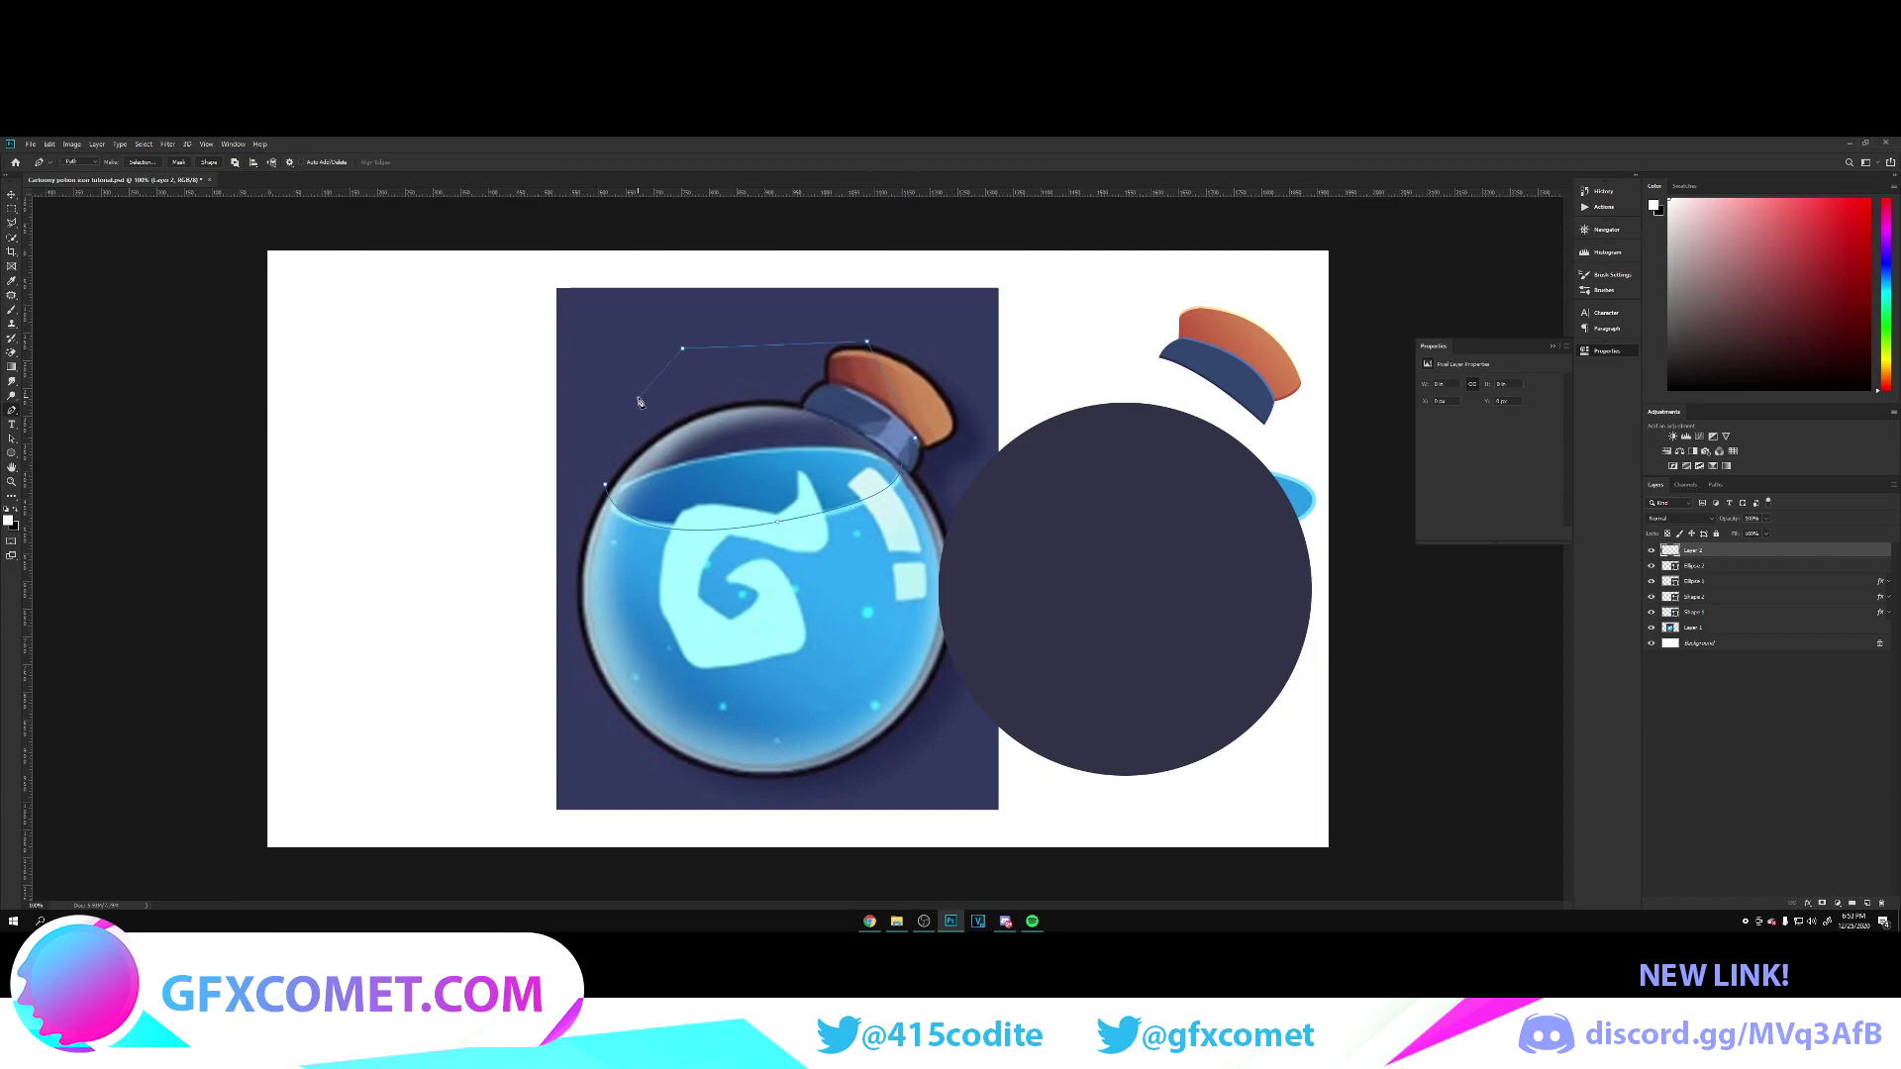
click(606, 485)
Step: Convert the traced path into a filled shape and recolor it bright red
key(v)
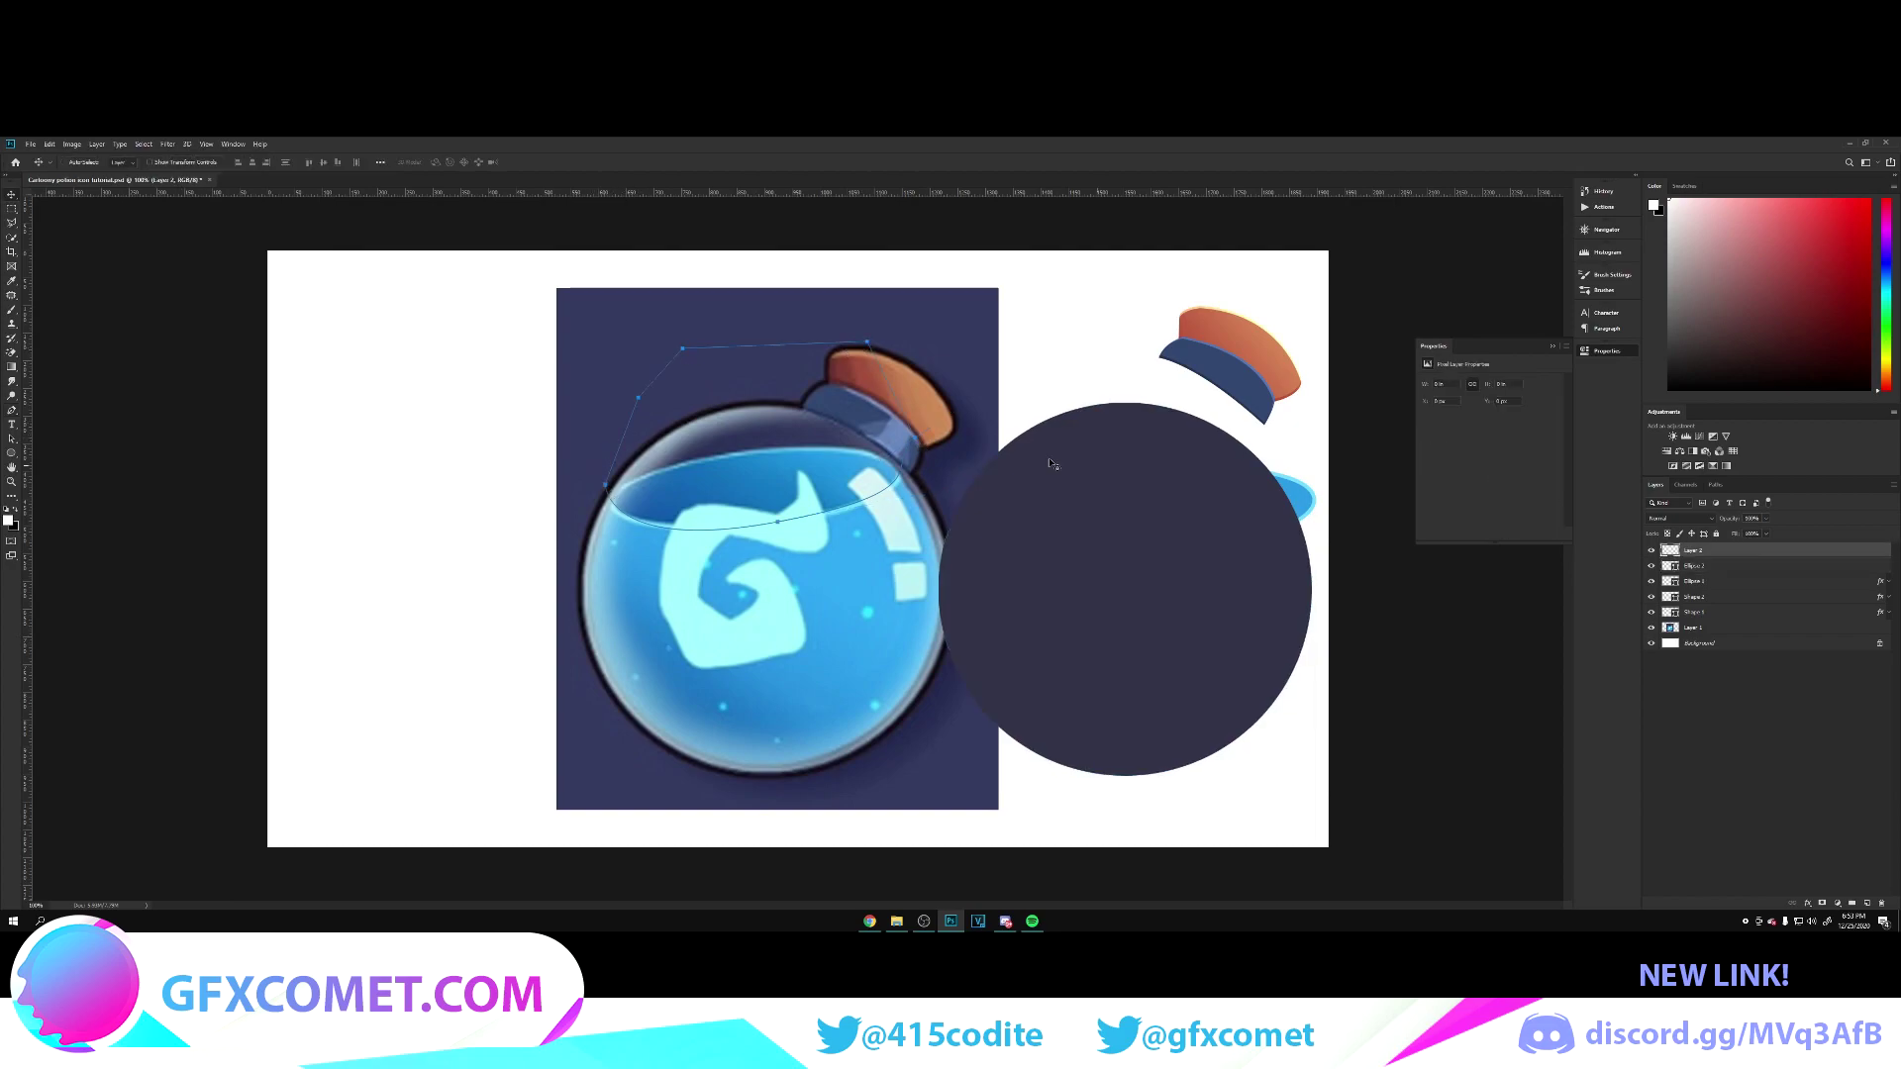
click(13, 412)
click(216, 163)
key(v)
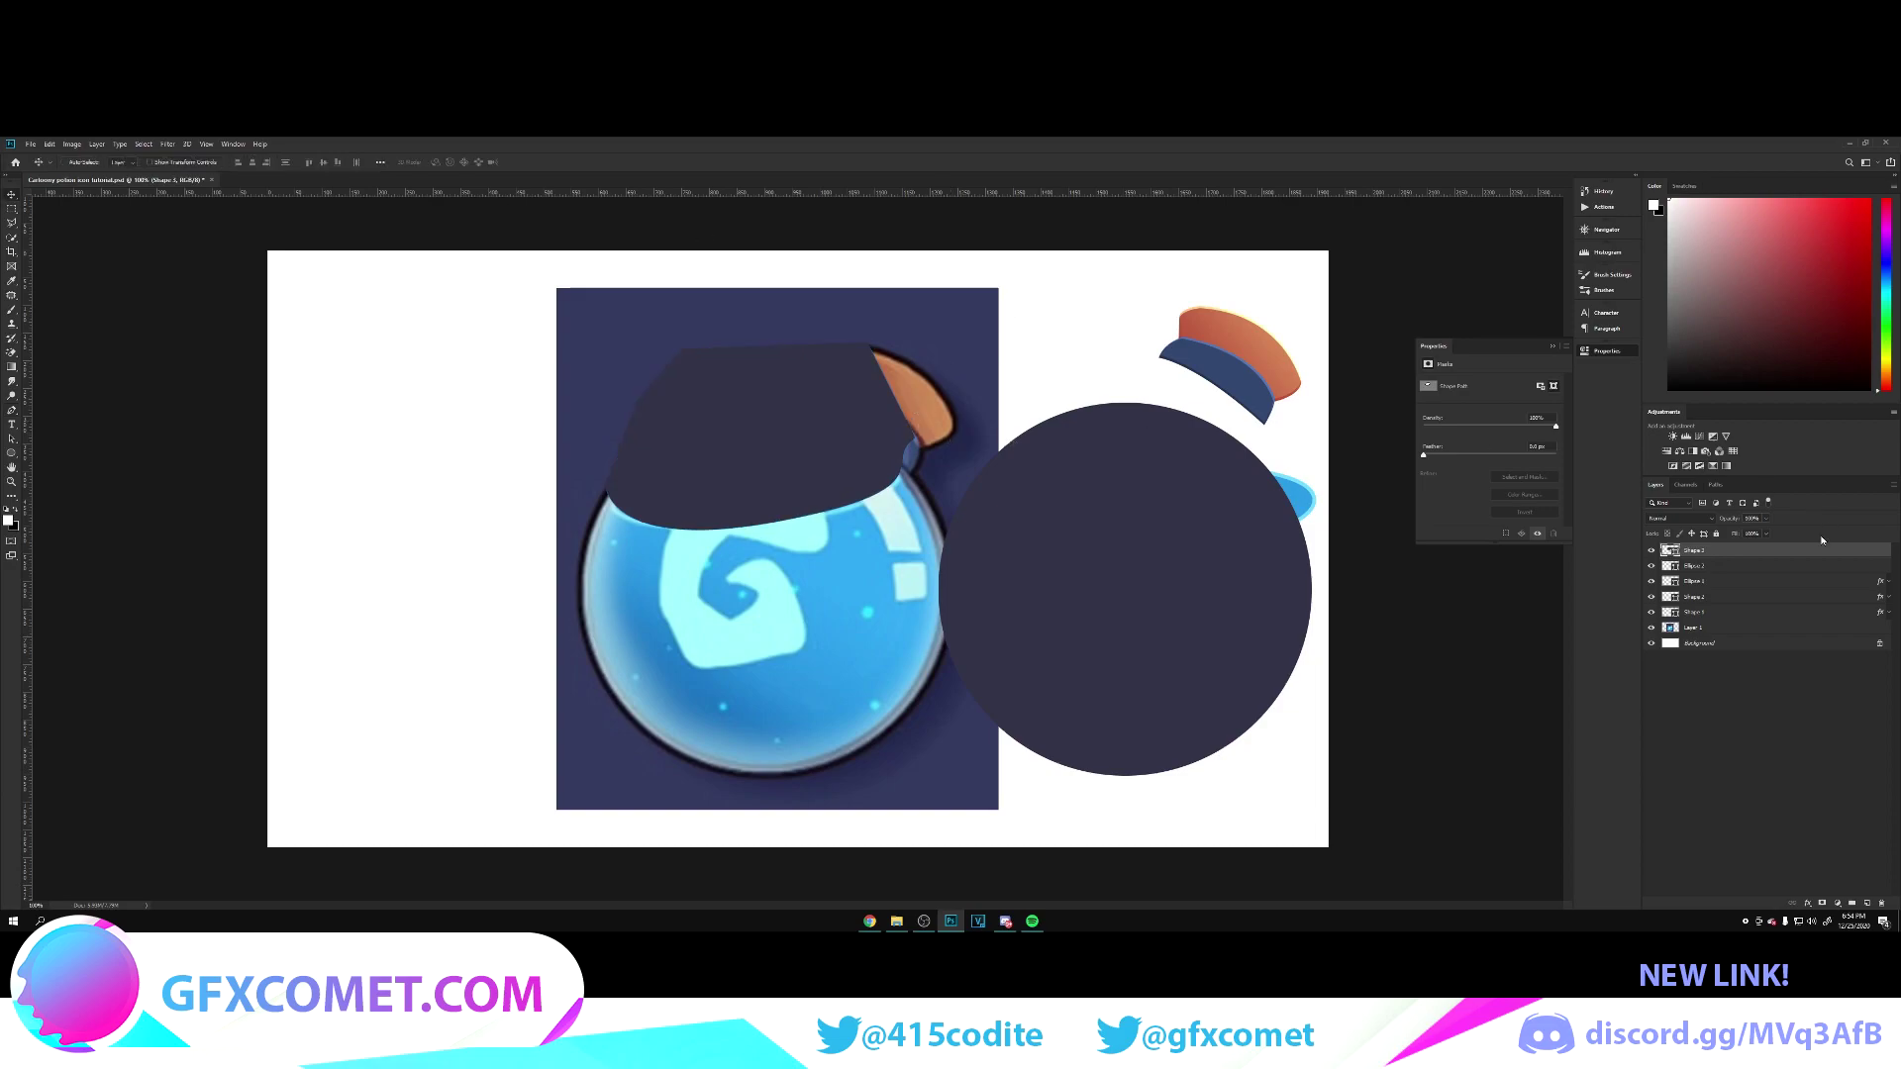
double_click(1672, 551)
click(1416, 605)
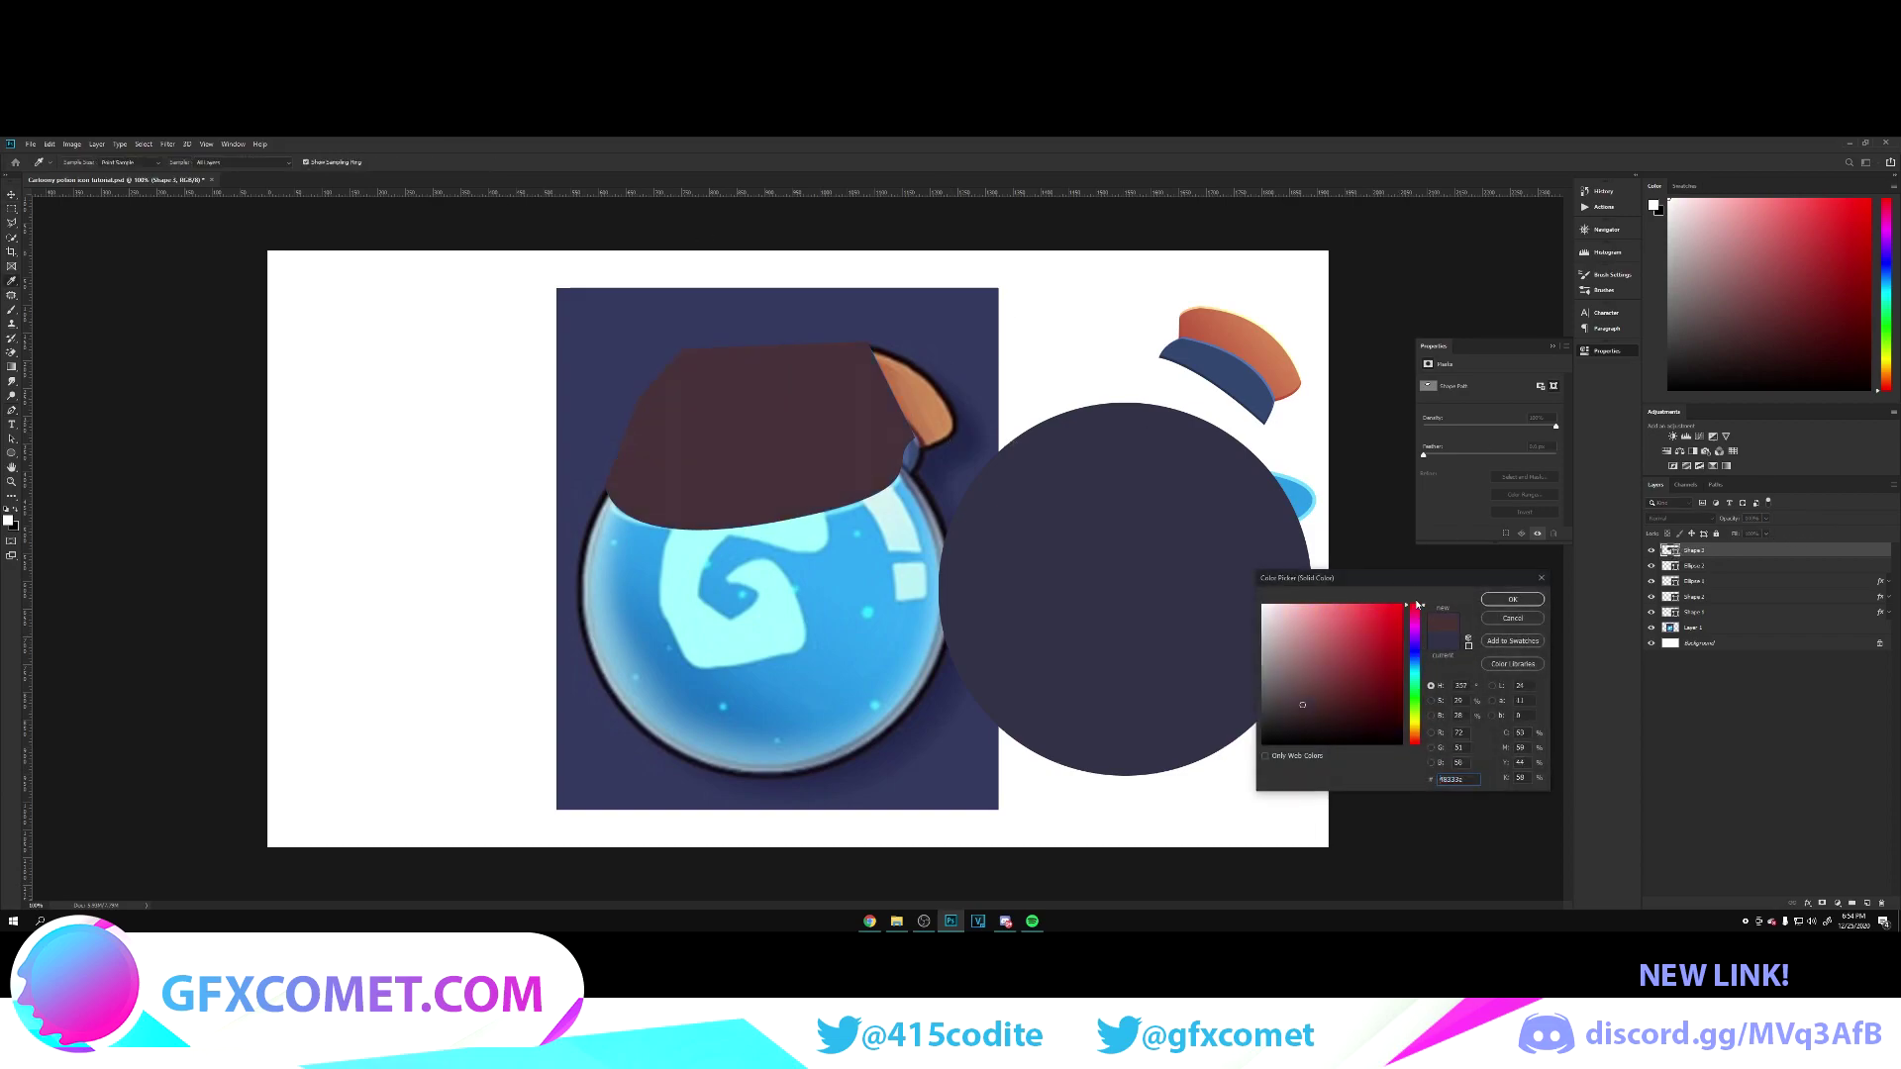
click(1390, 621)
click(1512, 599)
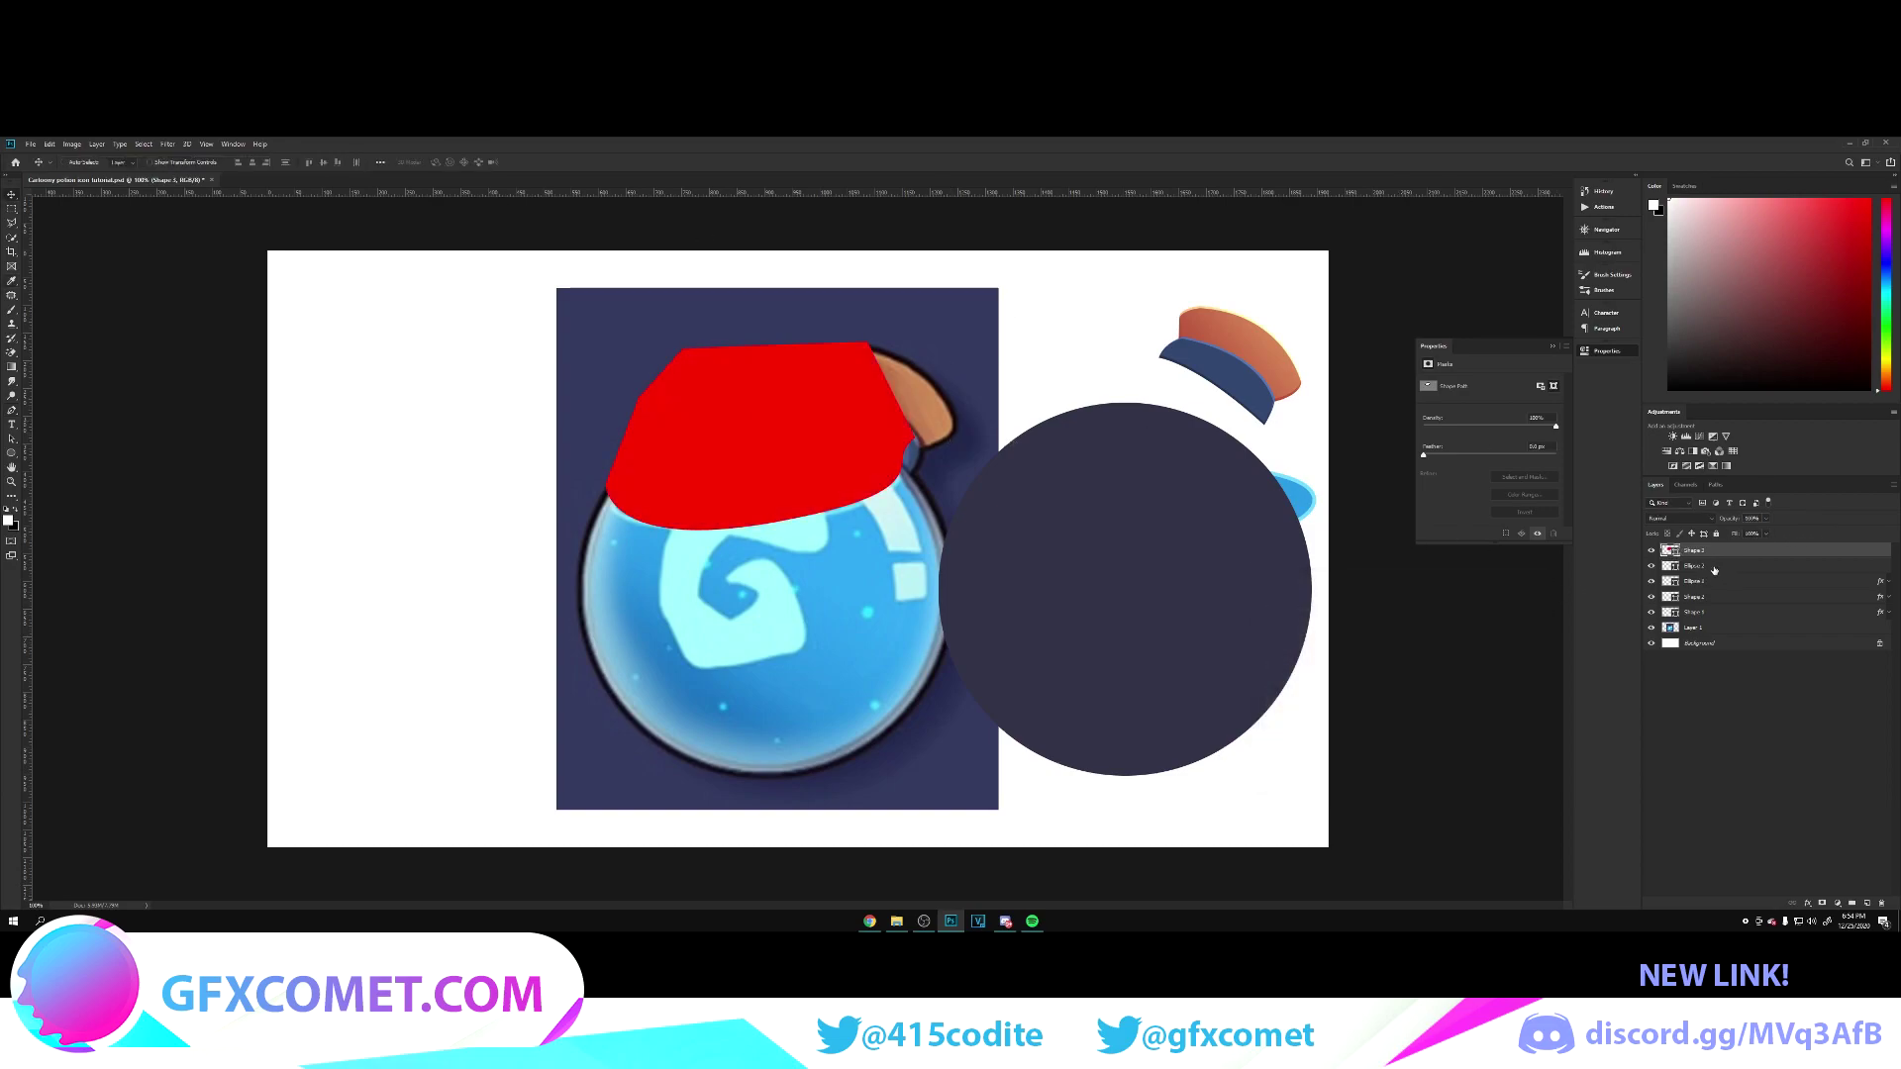
Step: Align the dark circle over the reference body, rasterize it, cut away the red shape's area from it, and hide the red shape
click(1089, 559)
drag(1257, 542, 908, 551)
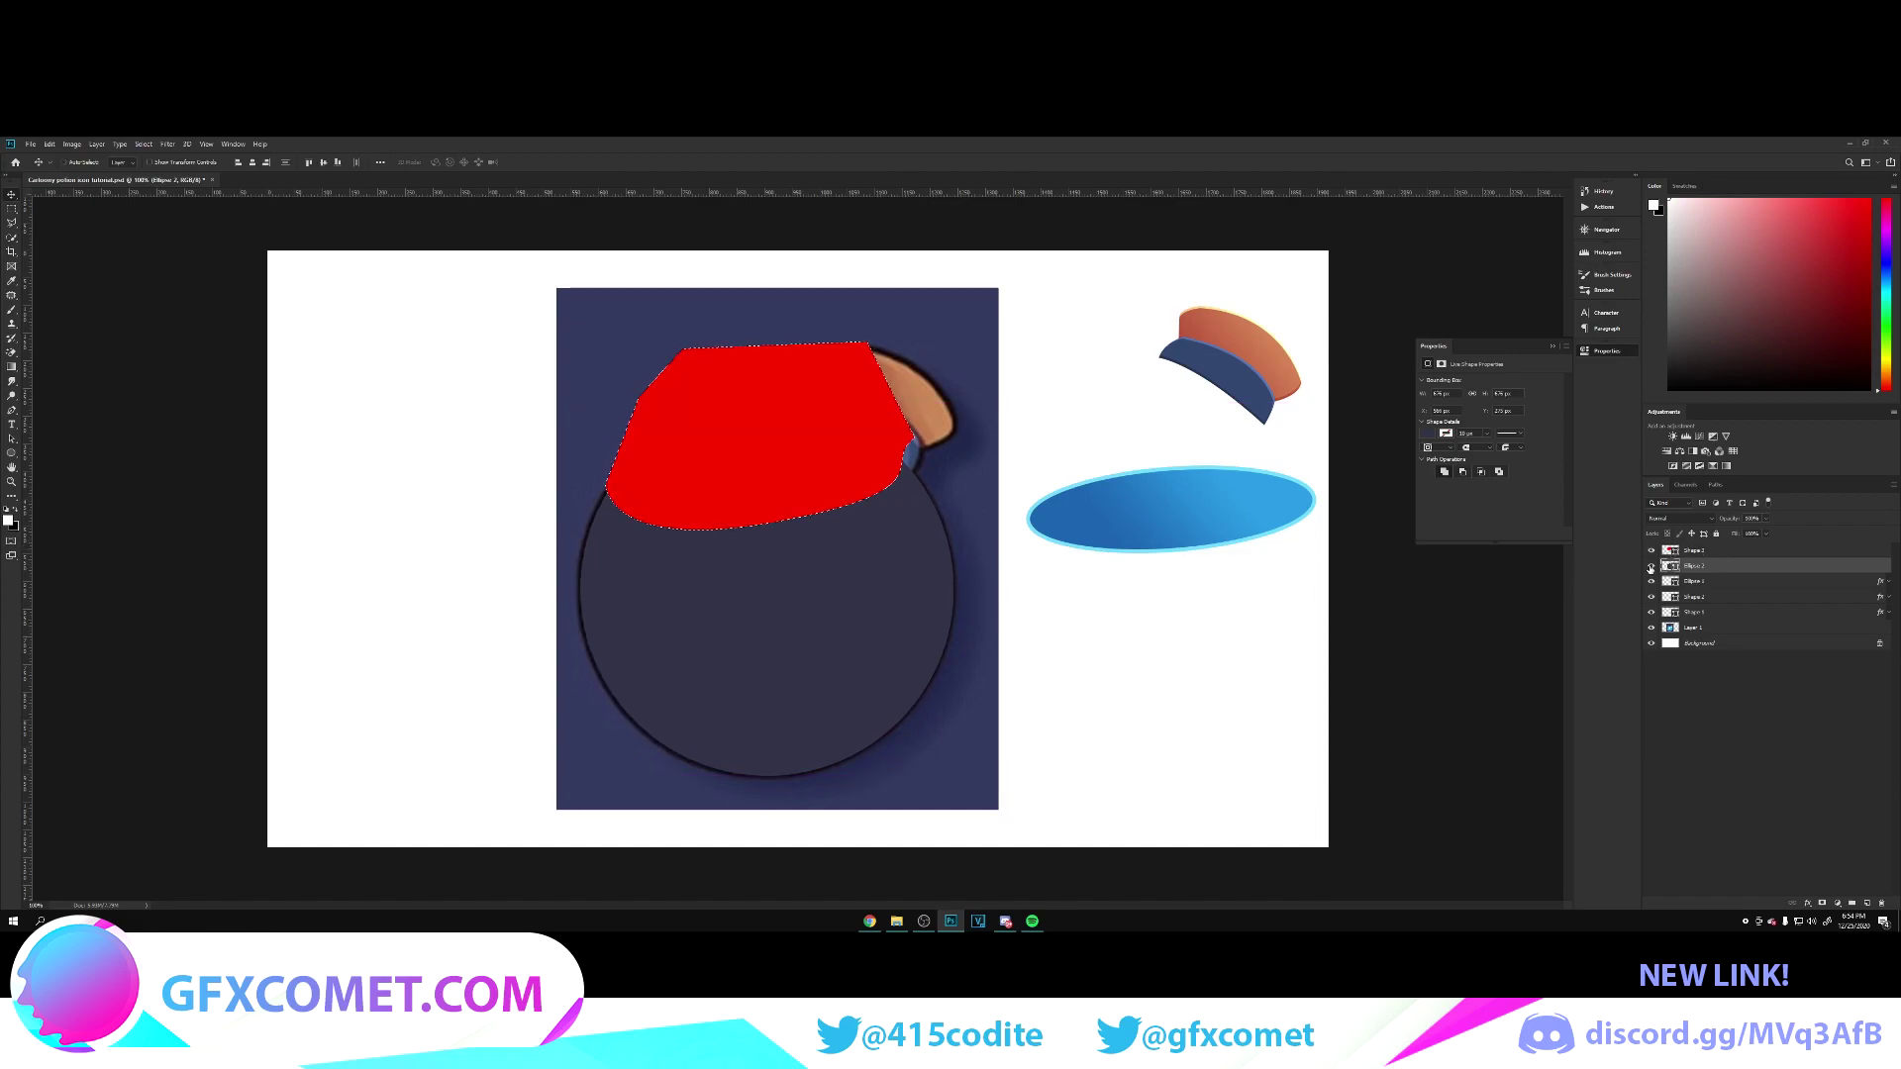
right_click(1734, 569)
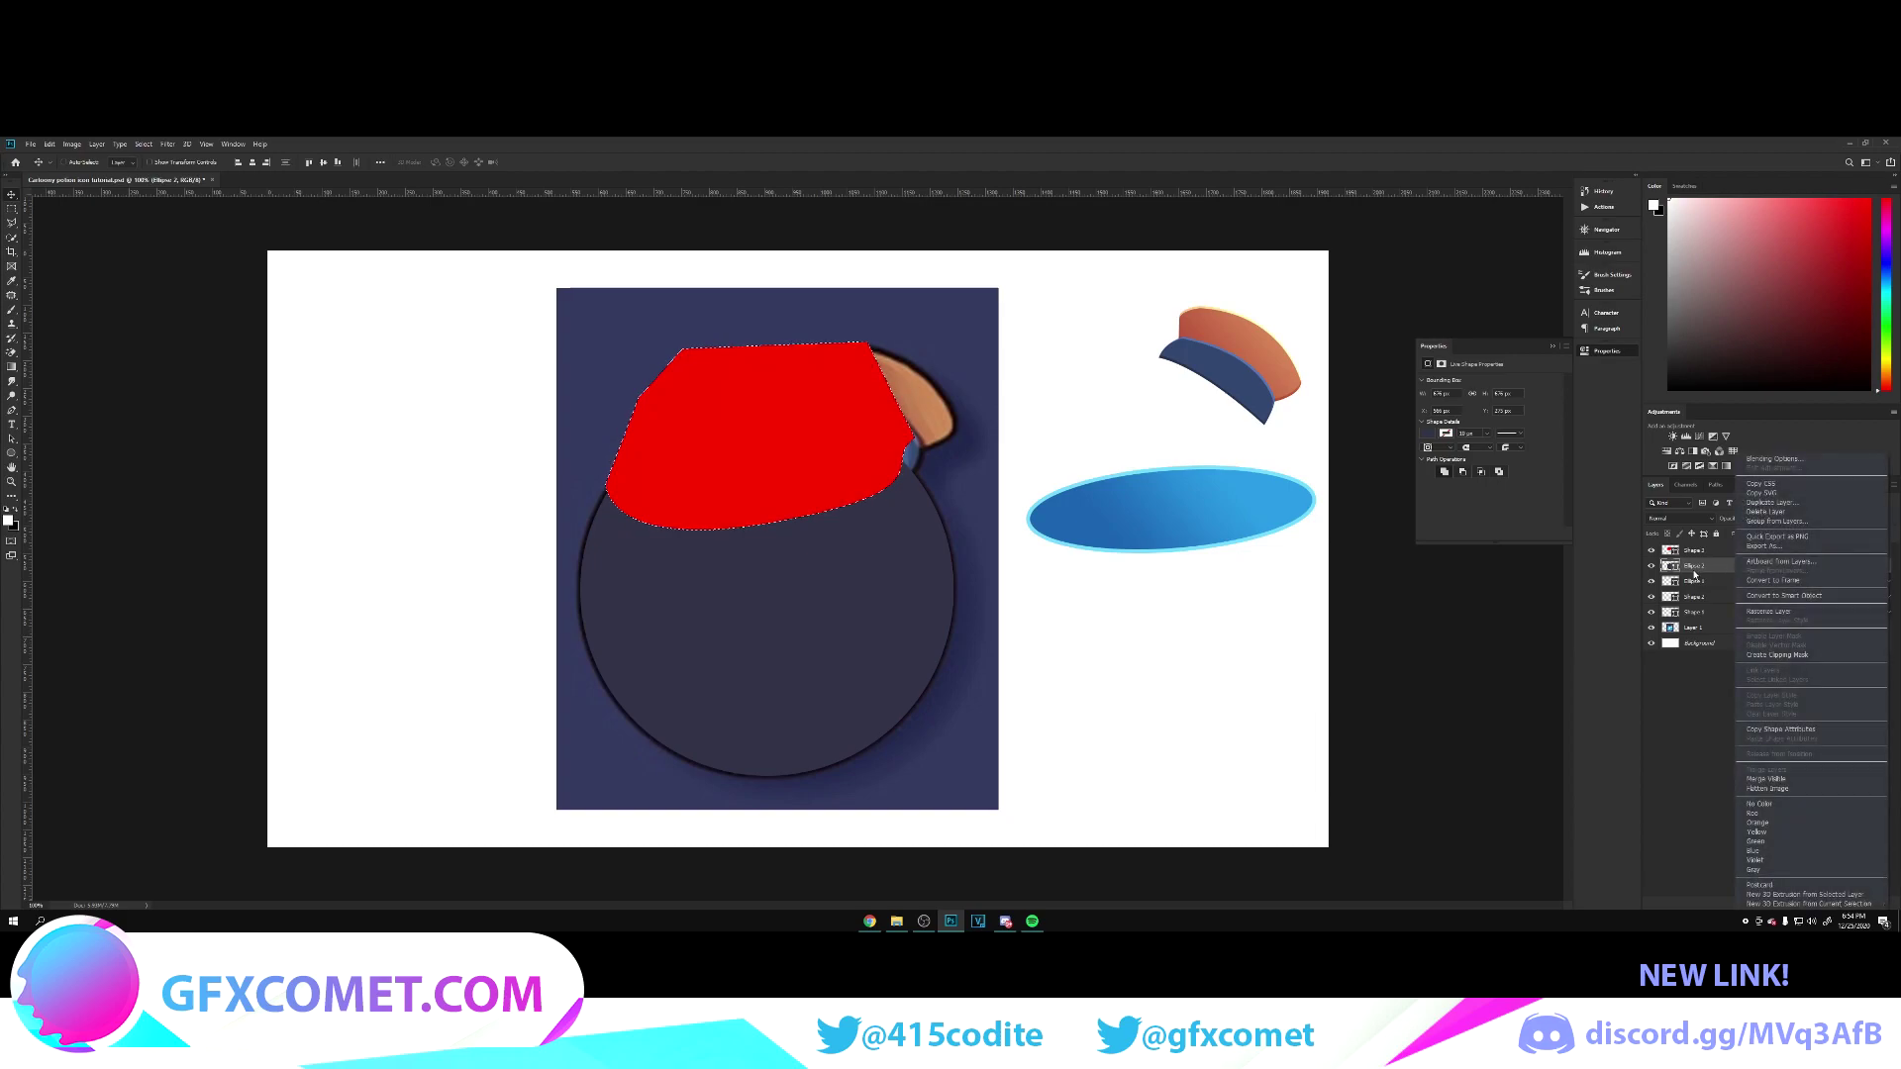
click(1779, 610)
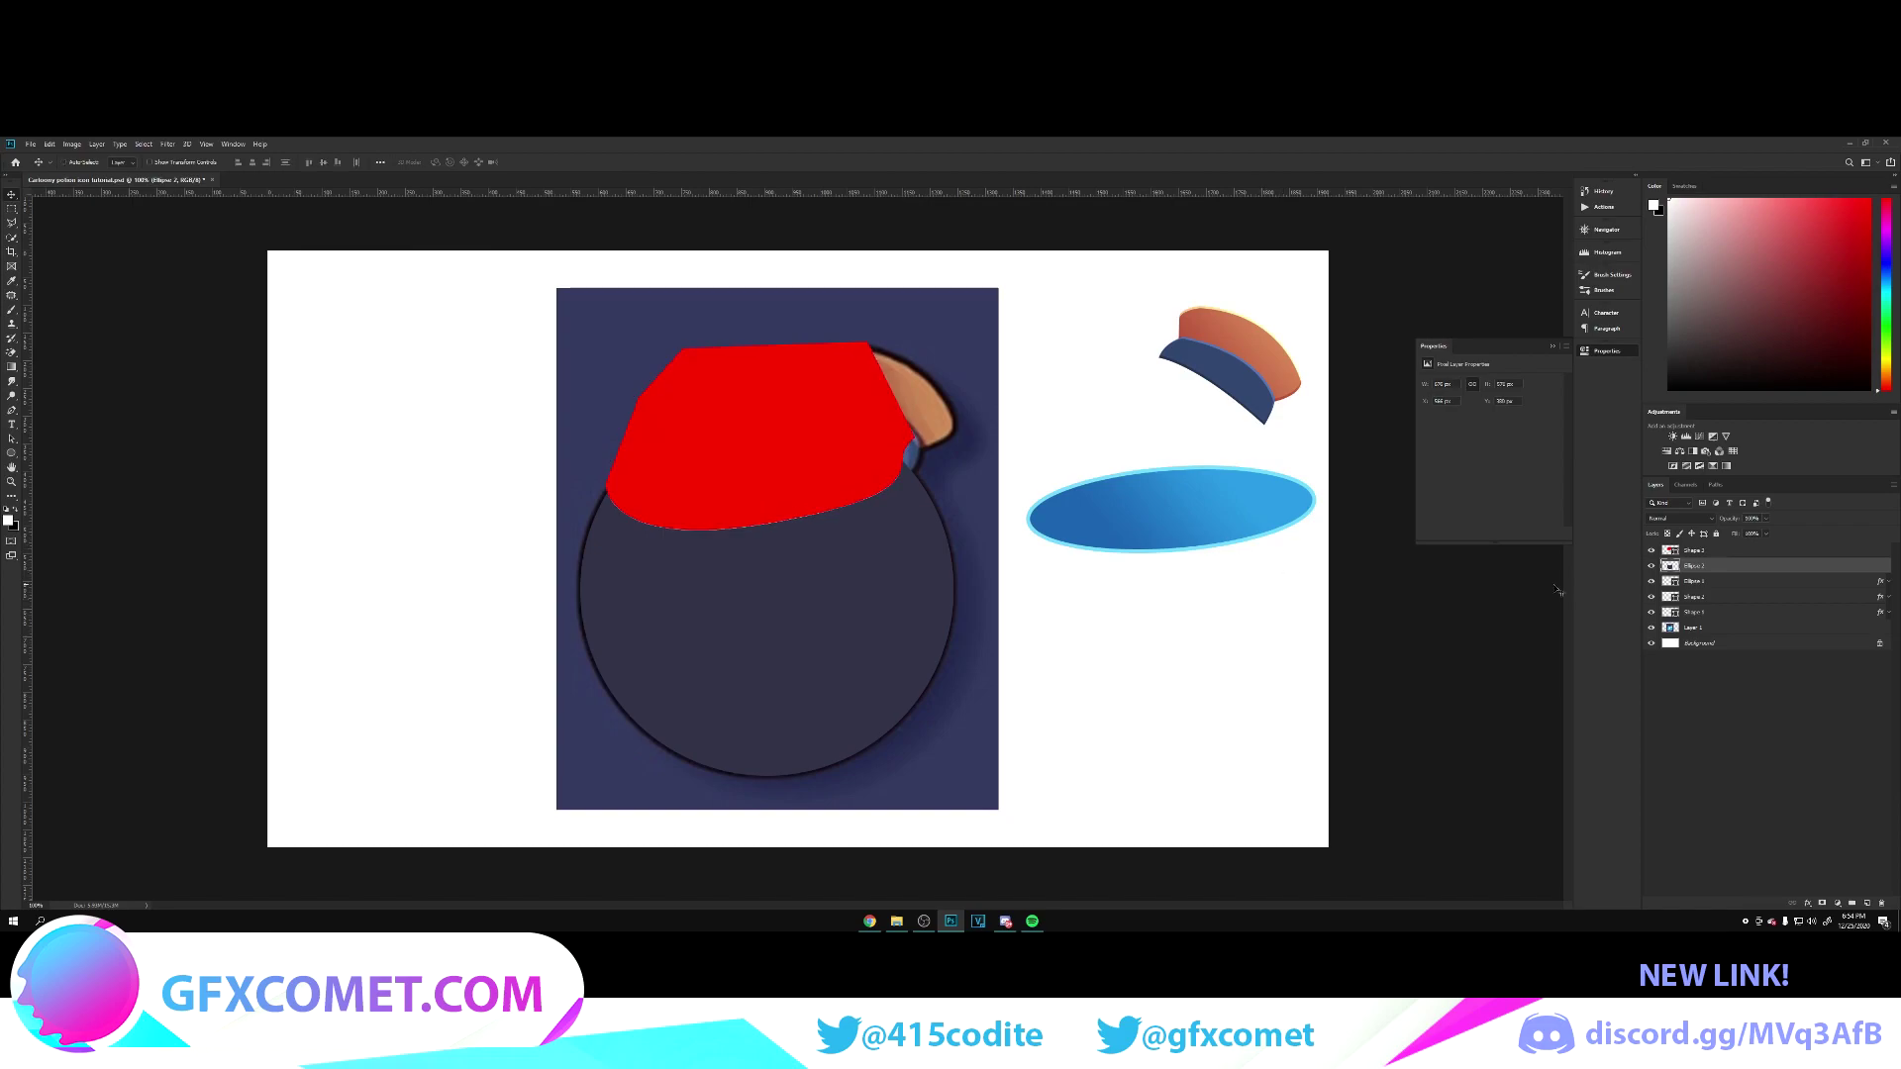
click(1650, 551)
Step: Shrink the cut circle to fit inside the reference glass rim, then move it onto the white canvas over the liquid ellipse
drag(925, 544, 901, 588)
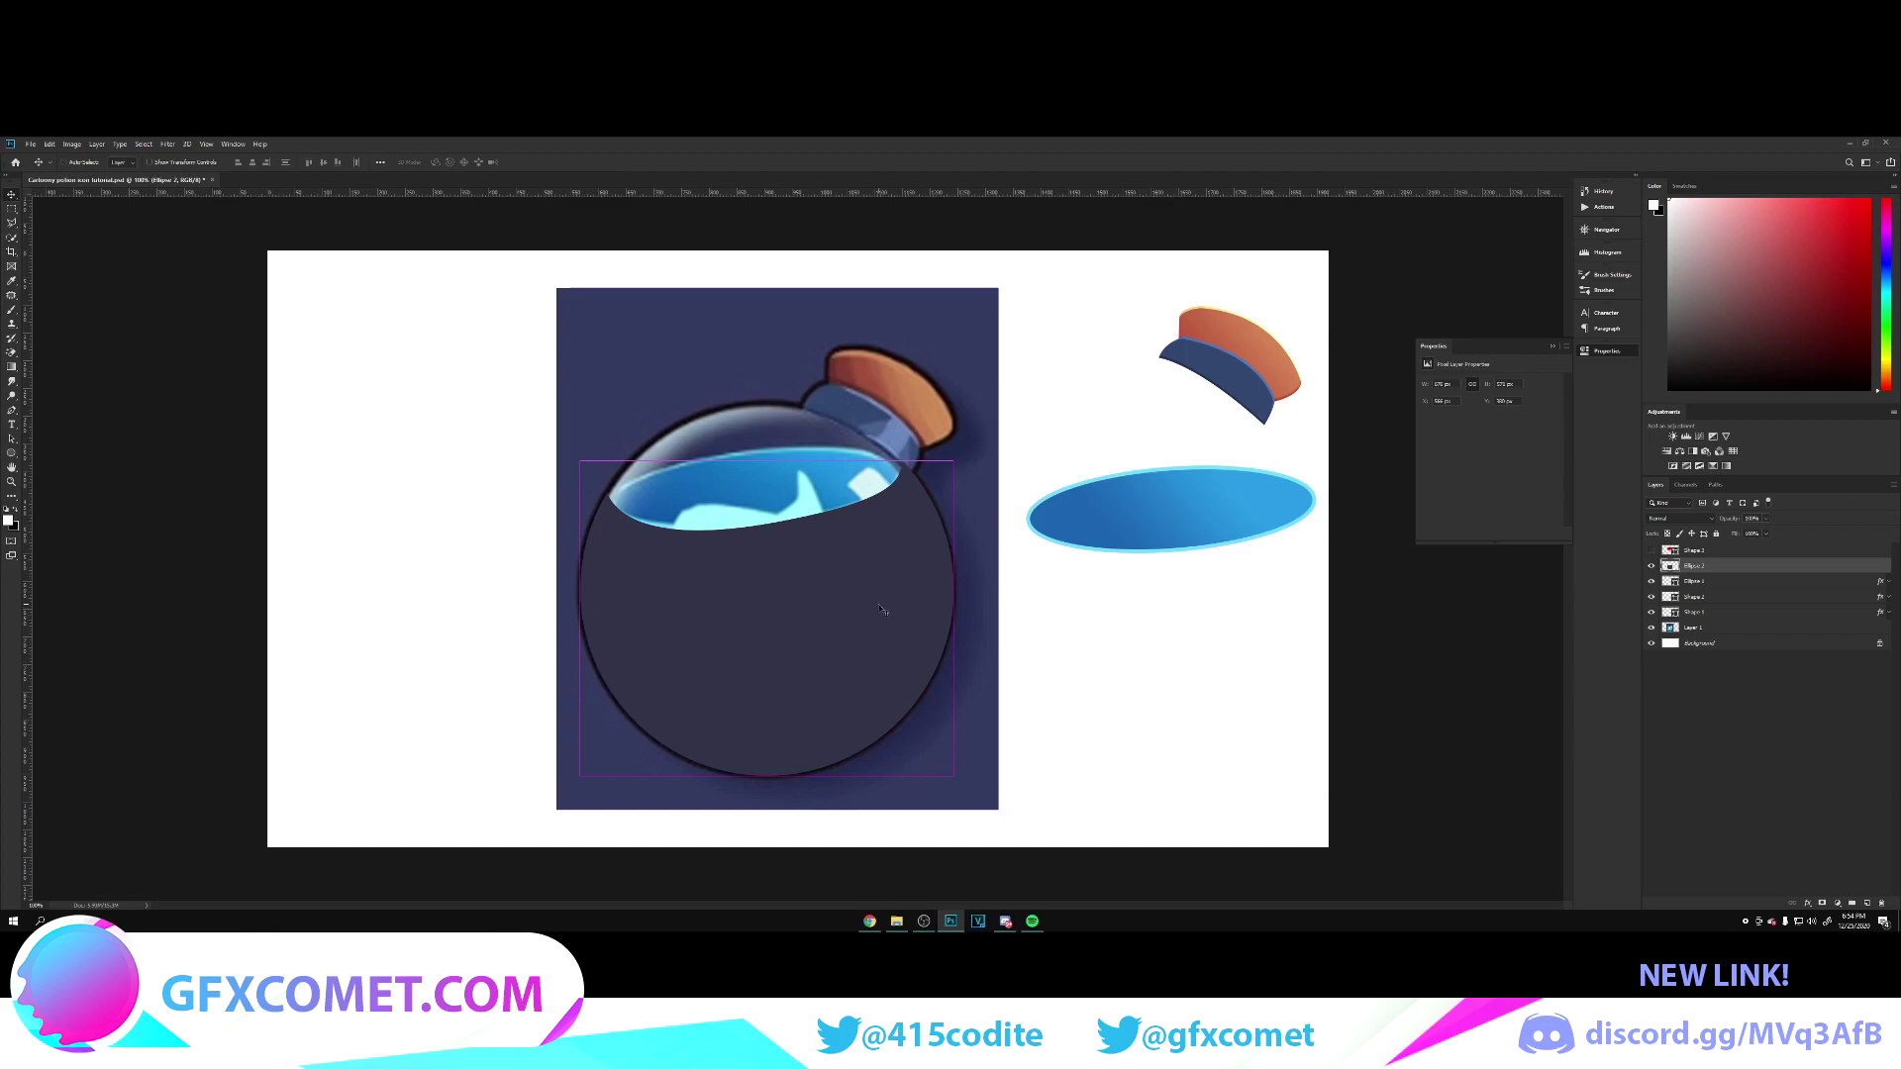
key(ctrl+t)
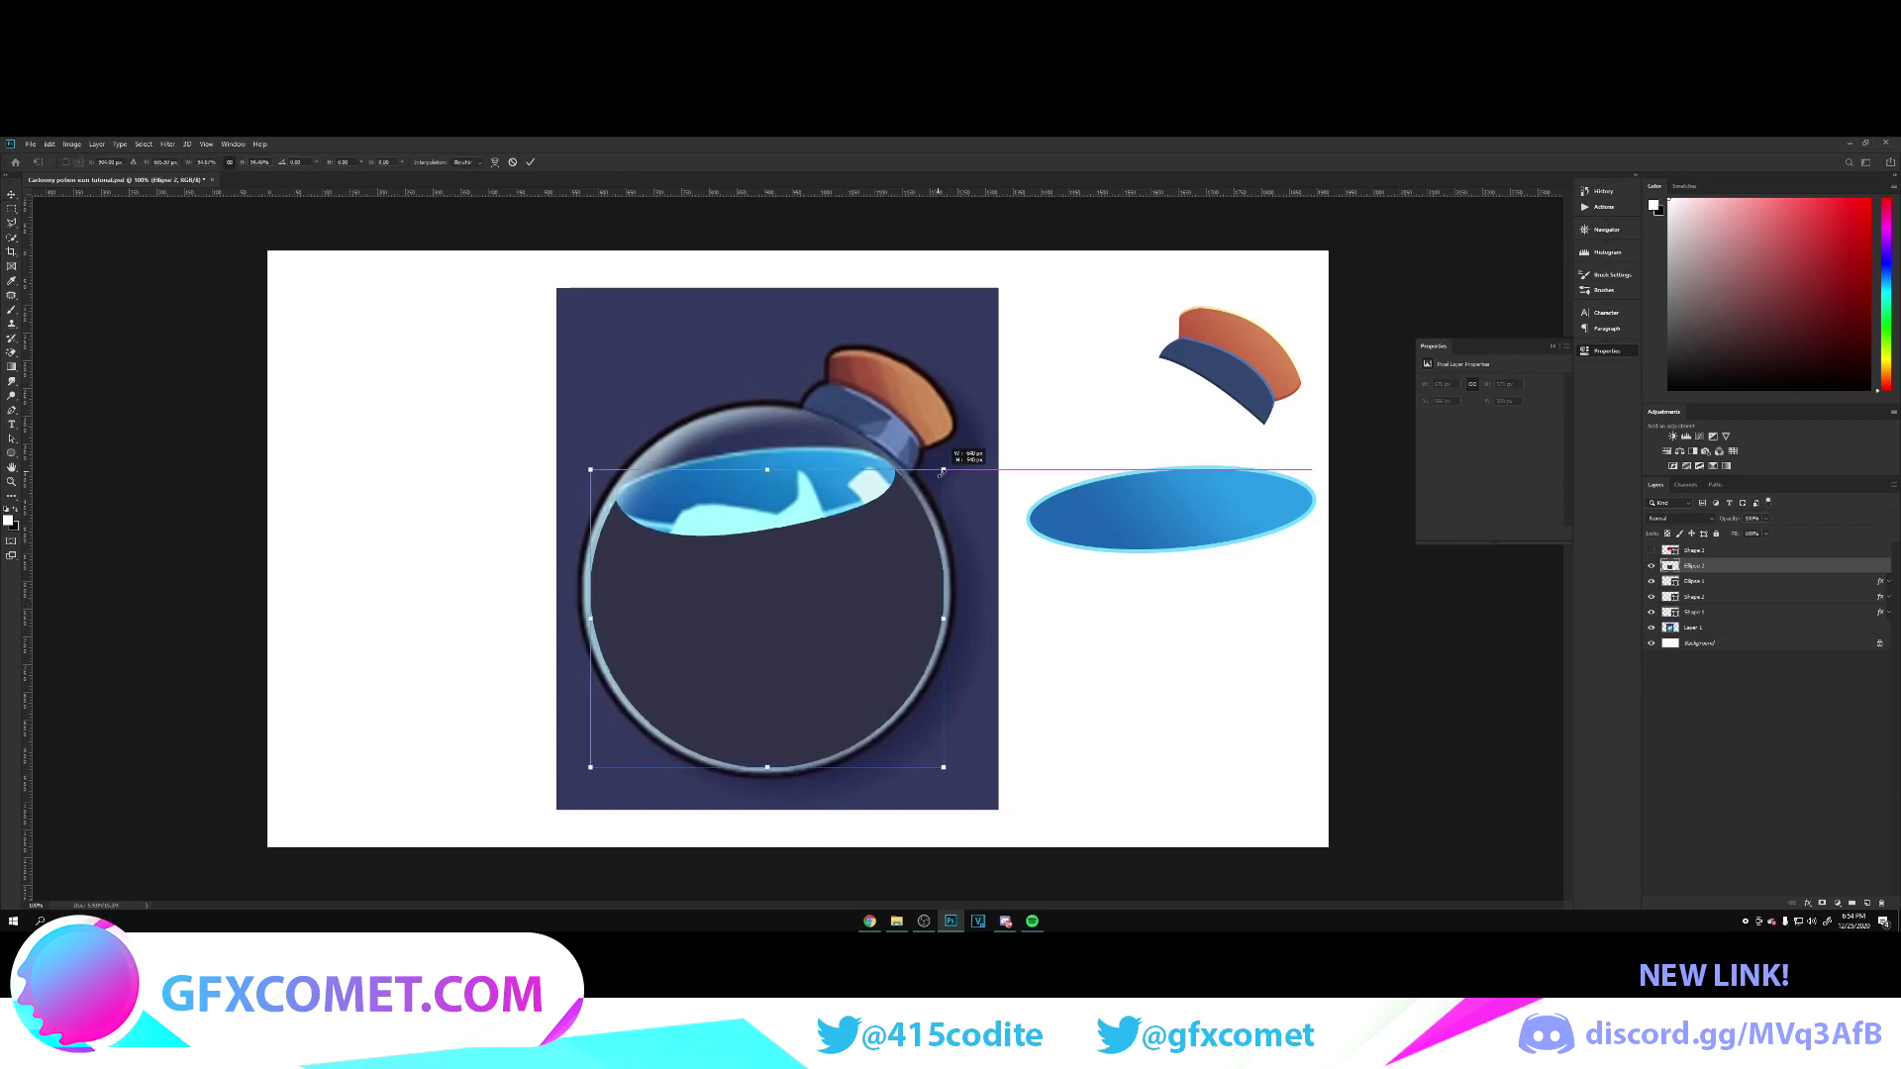
drag(953, 465, 951, 474)
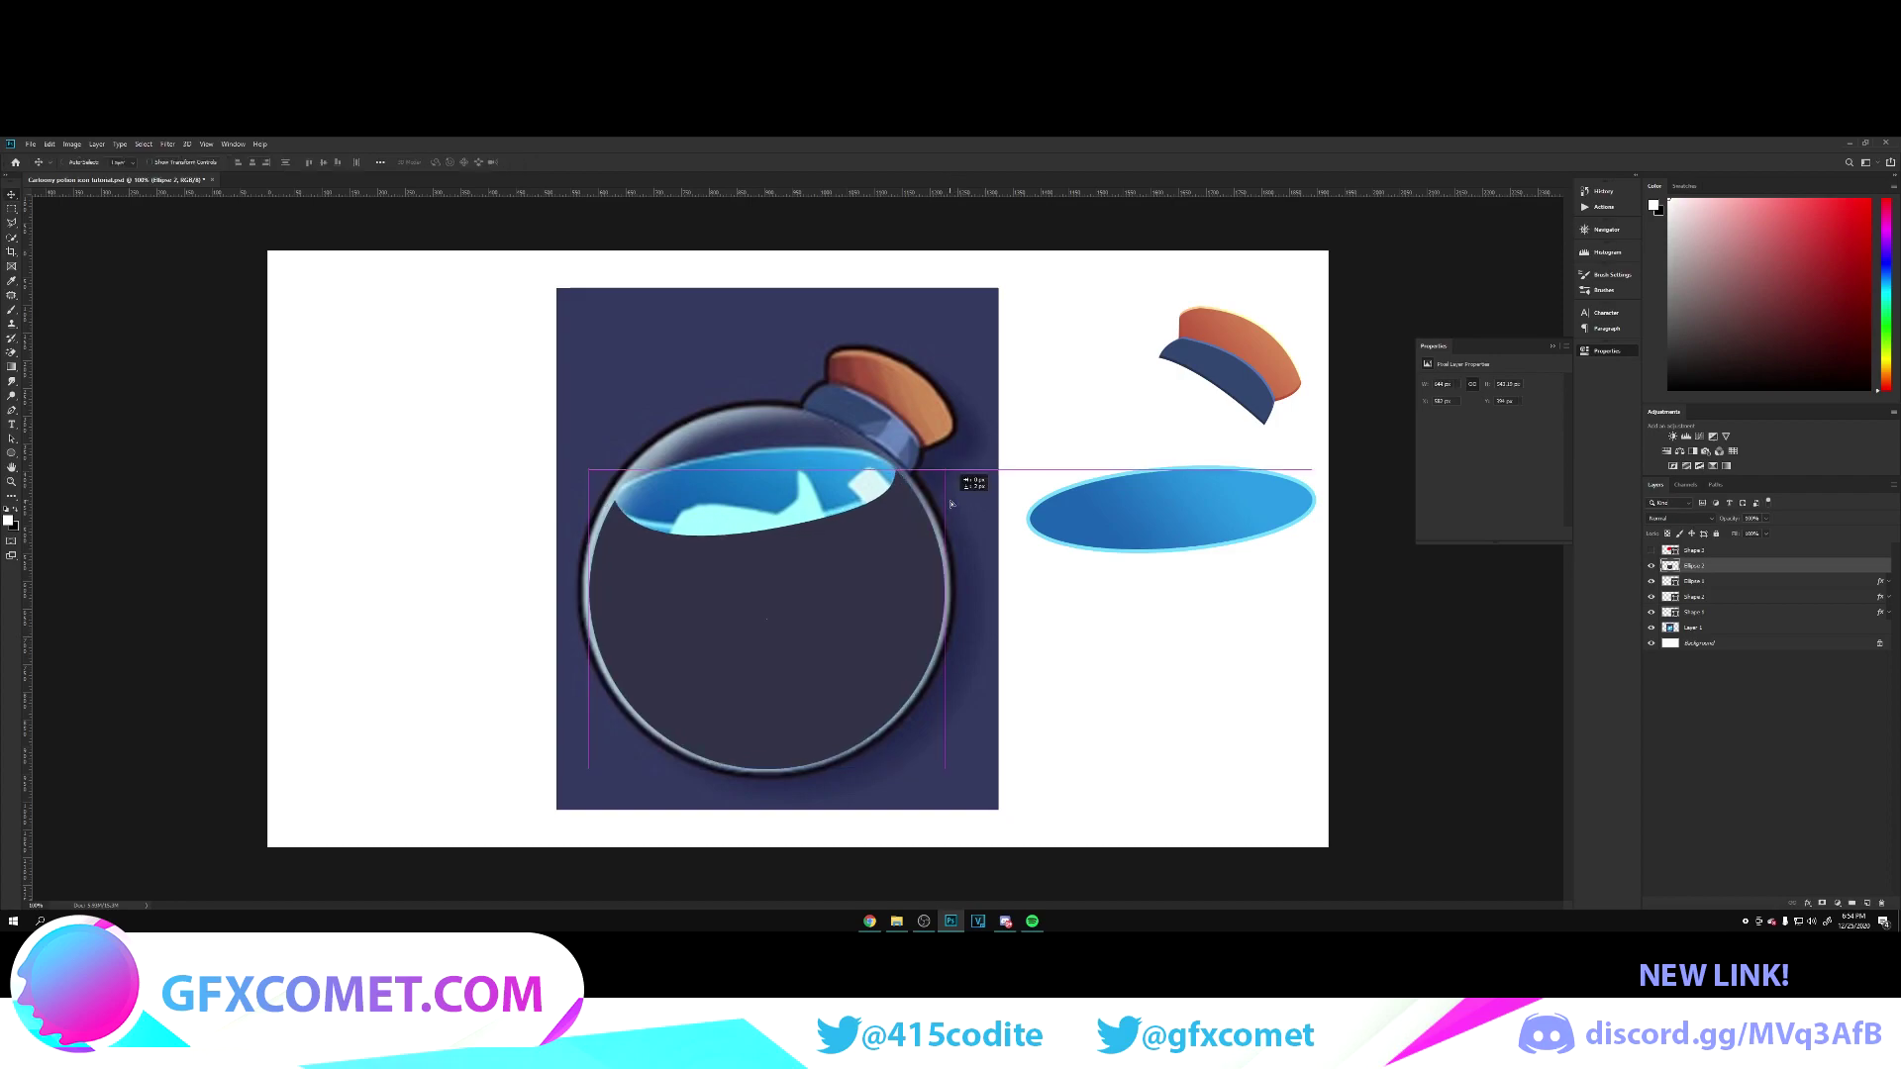
key(Return)
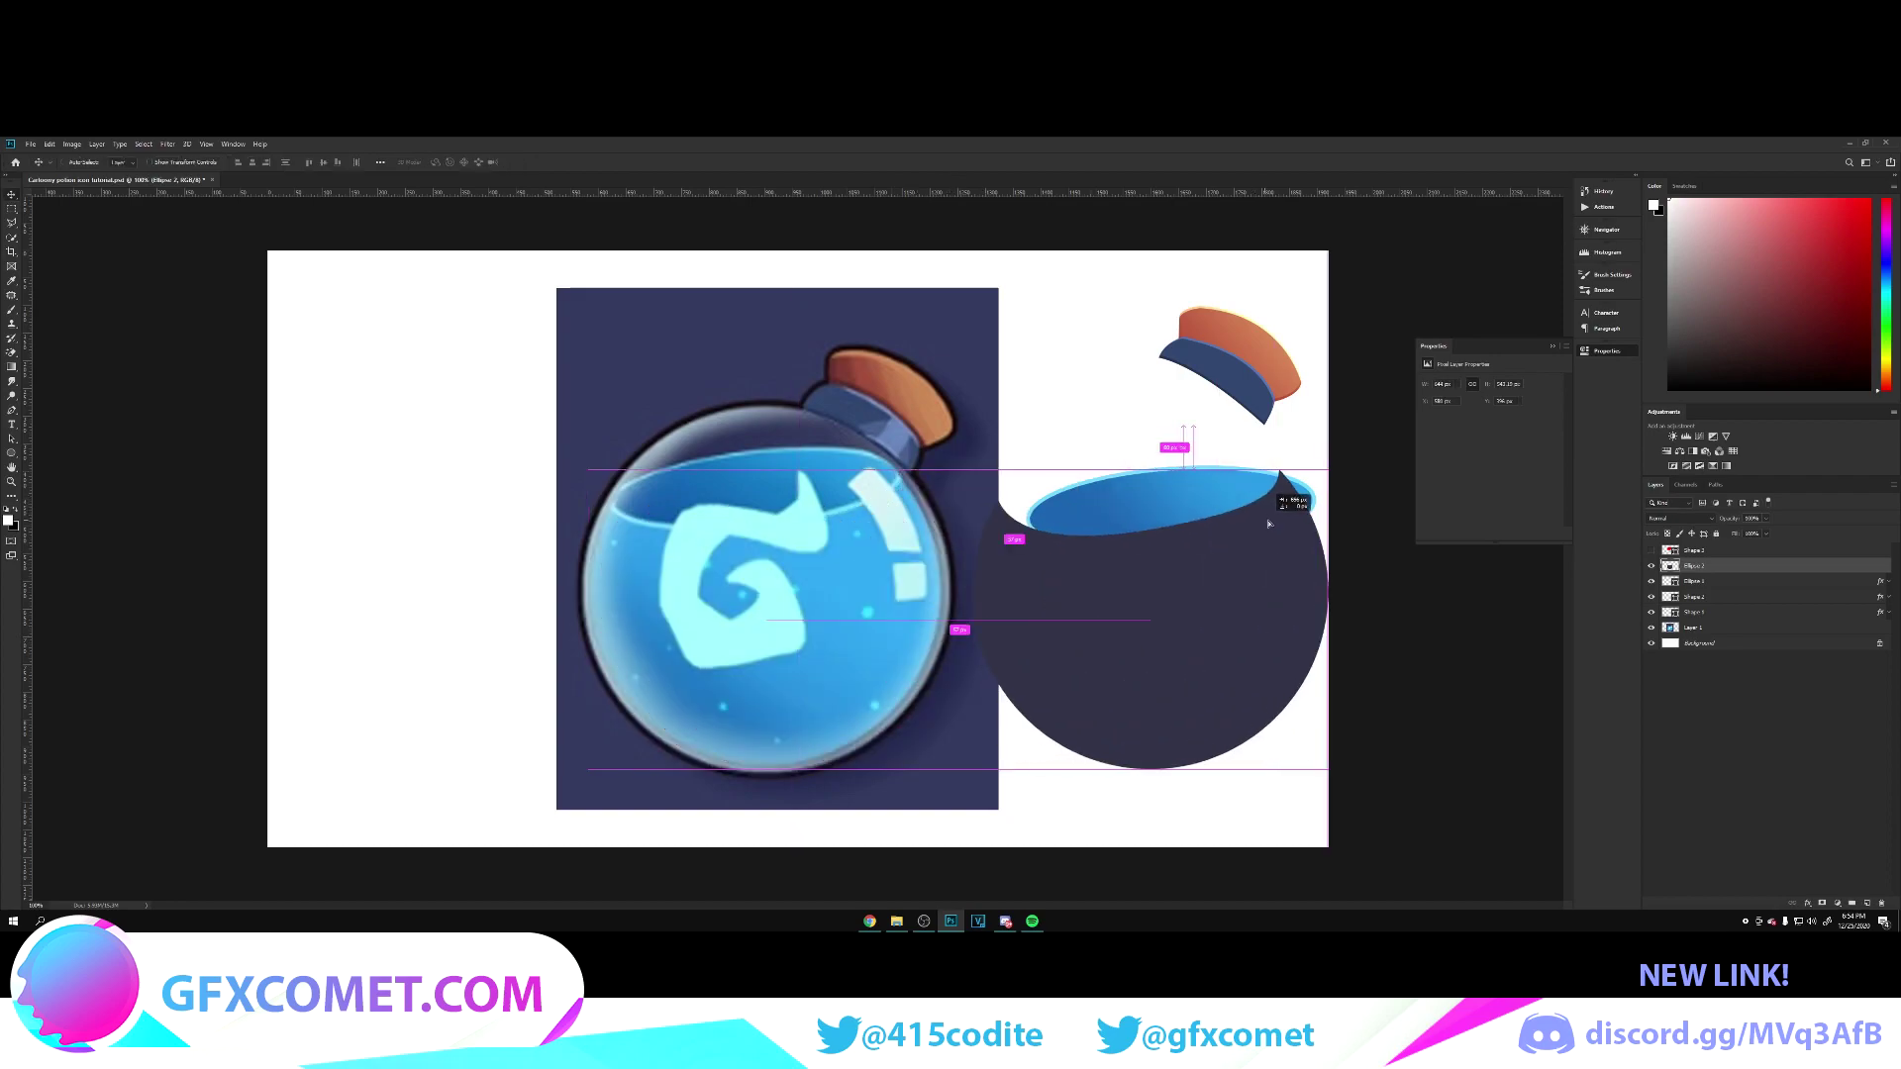
drag(1386, 535, 1406, 532)
Step: Shift the reference image layer horizontally to the left to free more white canvas for the new bottle
click(1709, 625)
key(shift+Left)
key(shift+Left)
key(shift+Left)
key(shift+Left)
key(shift+Left)
key(shift+Left)
key(shift+Left)
key(shift+Left)
key(shift+Left)
key(shift+Left)
key(shift+Left)
key(shift+Left)
key(shift+Left)
key(shift+Left)
key(shift+Left)
key(shift+Left)
key(shift+Left)
key(shift+Left)
key(shift+Left)
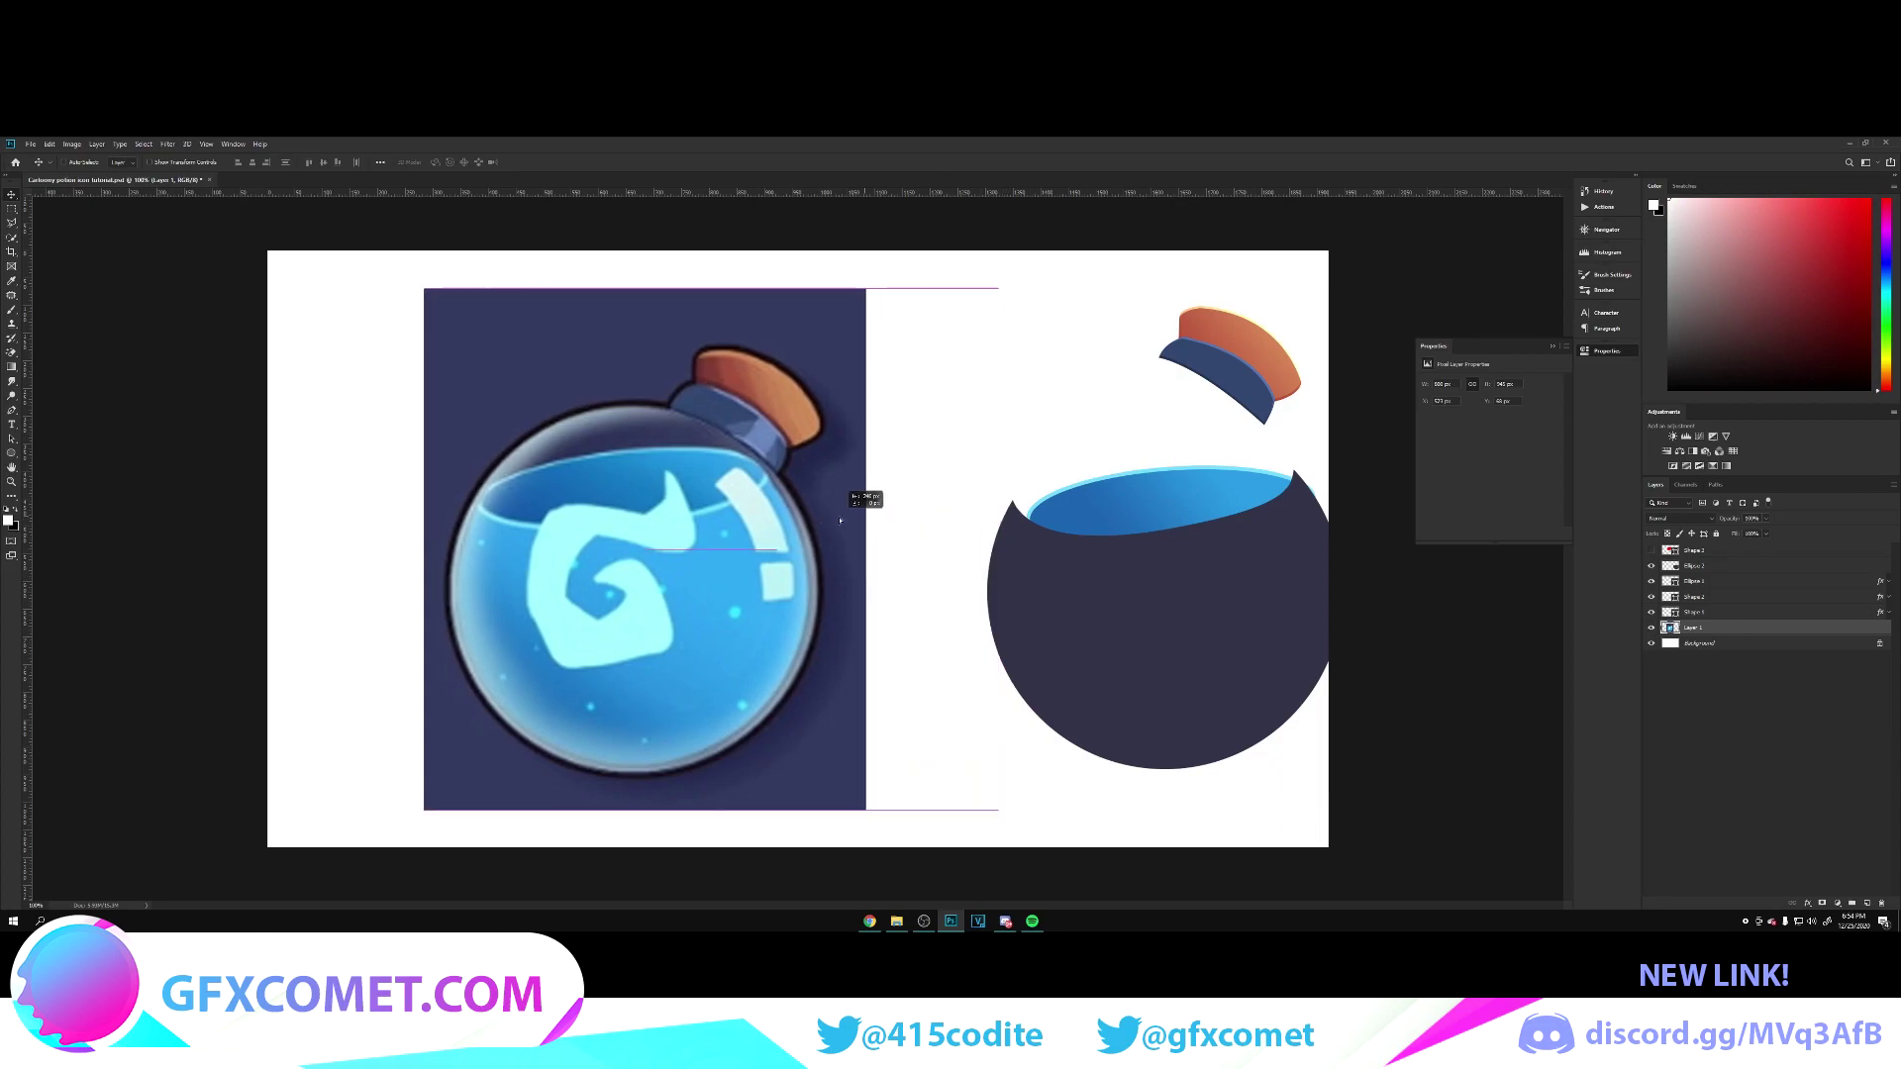
Step: Move the cork, neck, liquid ellipse and body layers together to the left until the whole body fits on the canvas
click(1729, 565)
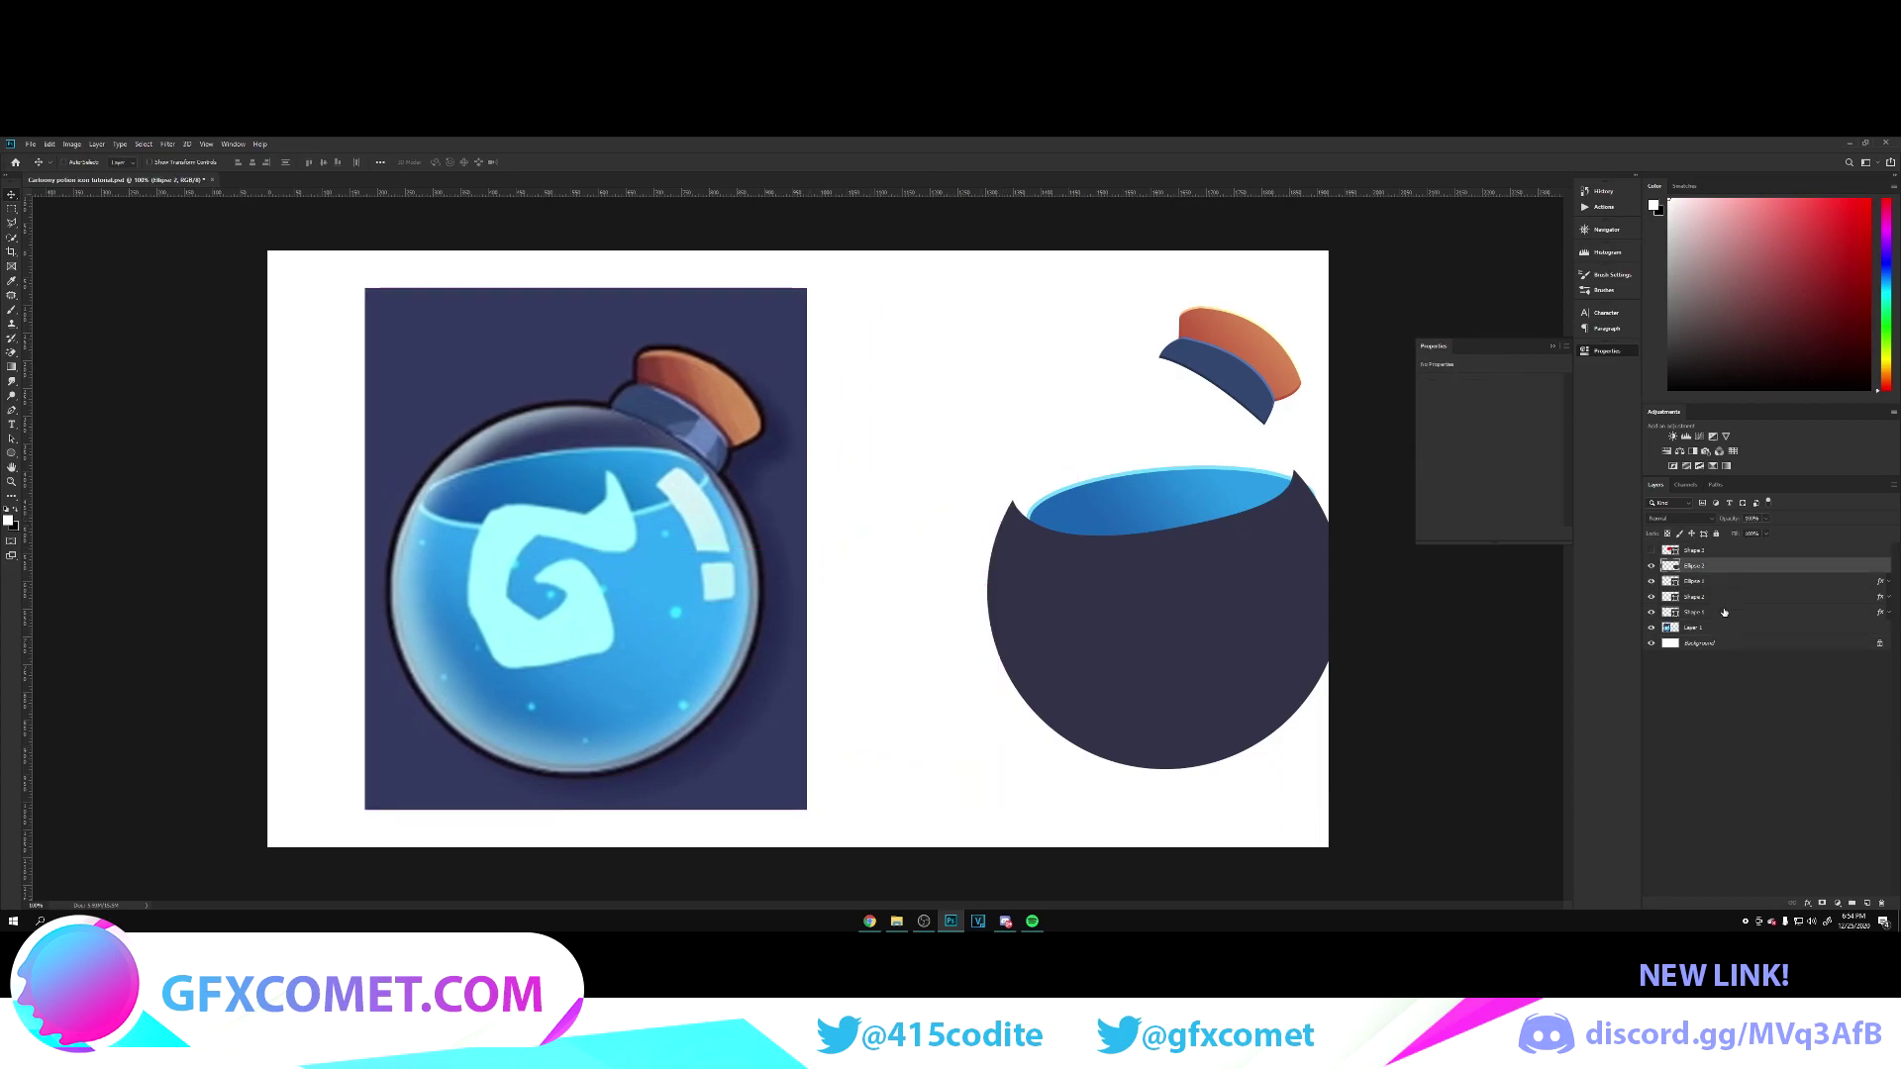
shift+click(1729, 612)
key(shift+Left)
key(shift+Left)
key(shift+Left)
key(shift+Left)
key(shift+Left)
key(shift+Left)
key(shift+Left)
key(shift+Left)
key(shift+Left)
key(shift+Left)
key(shift+Left)
Step: Add a Color Overlay to the cut circle using the bright blue sampled from the reference liquid
click(1690, 583)
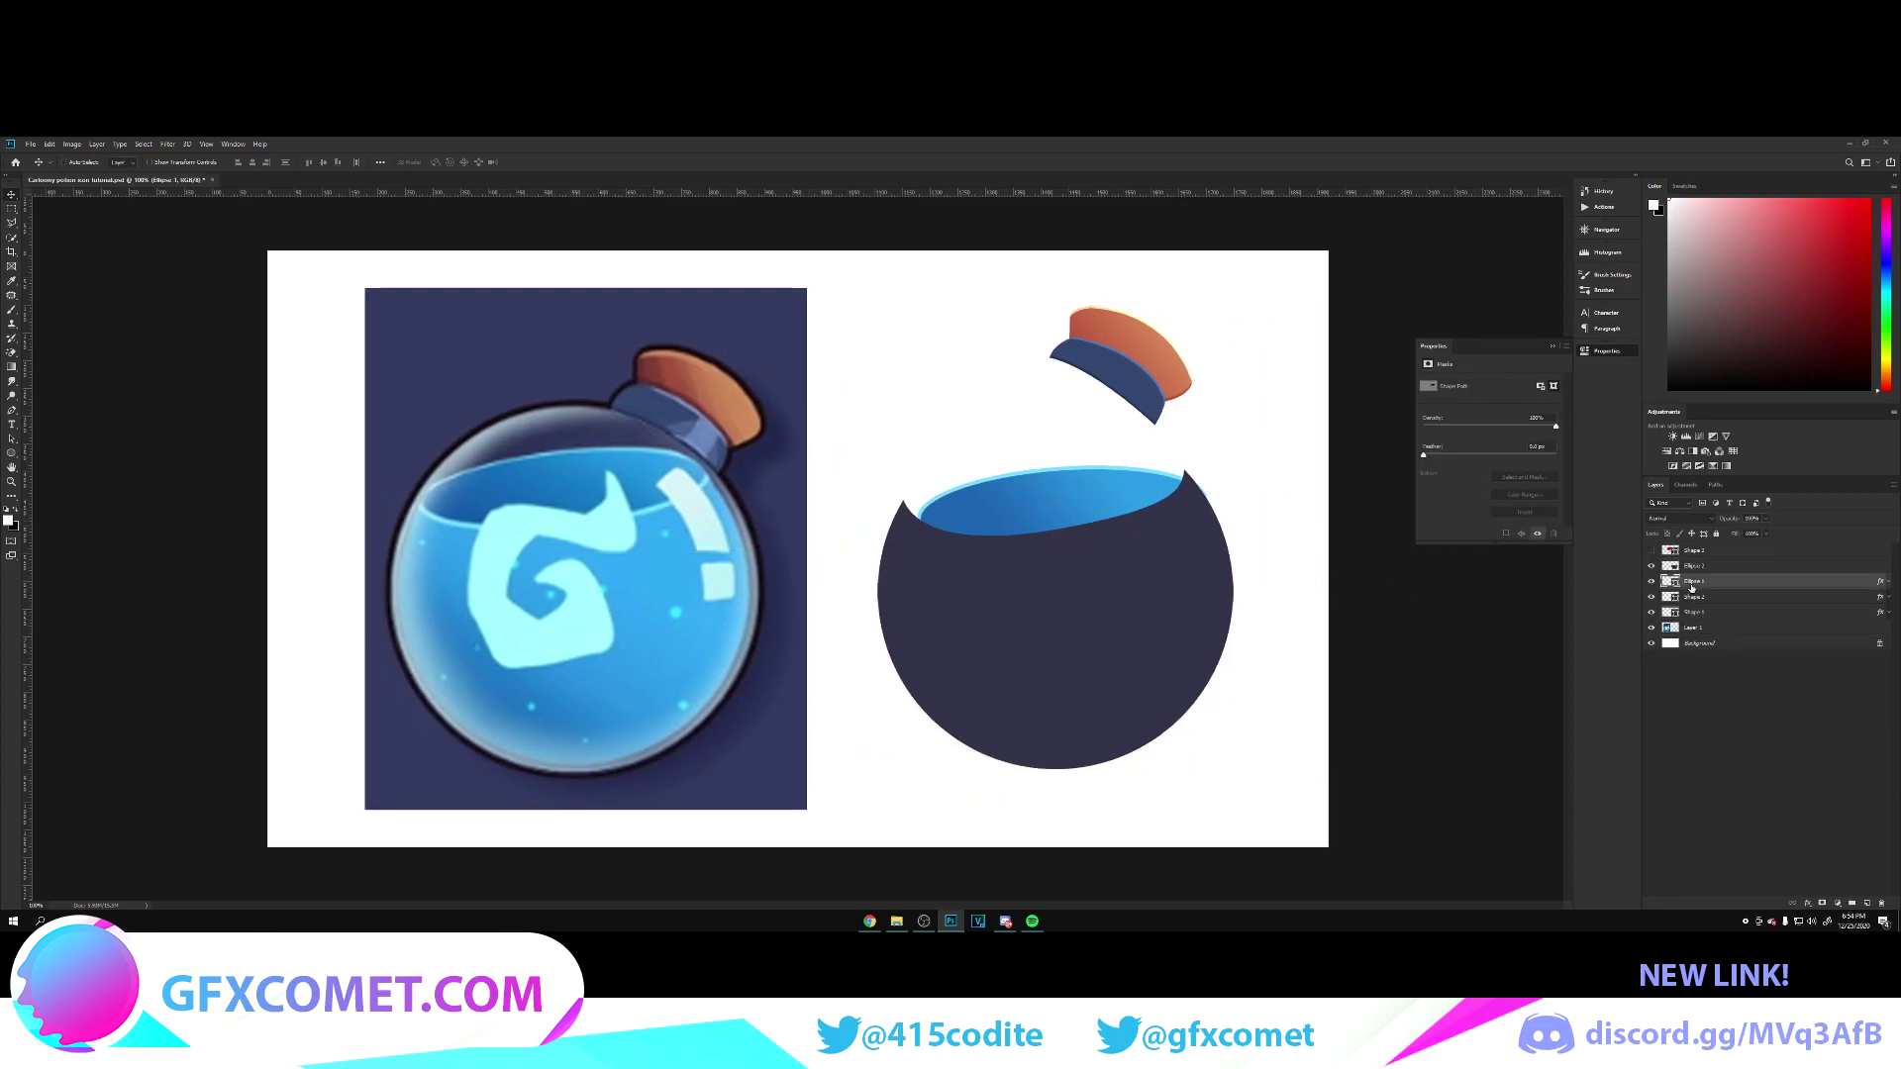
click(1651, 581)
click(1652, 581)
click(1741, 566)
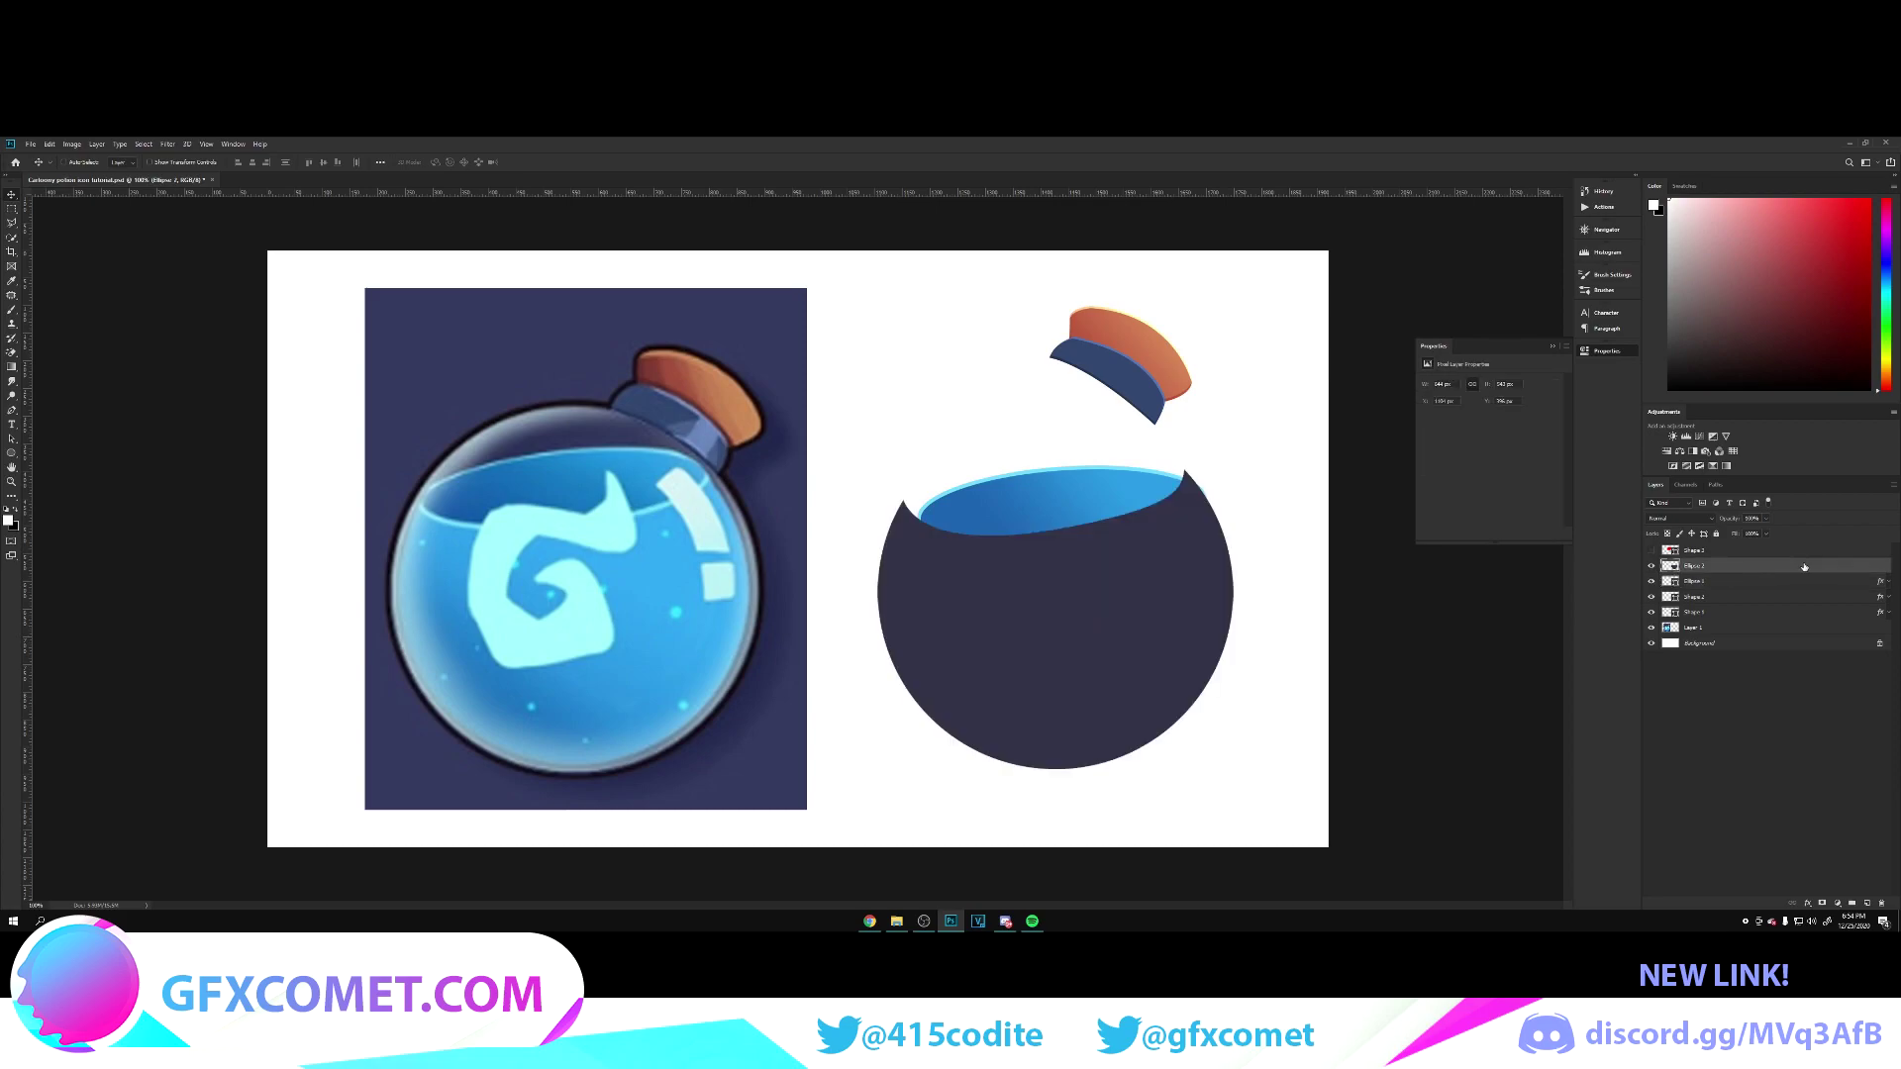
double_click(1775, 569)
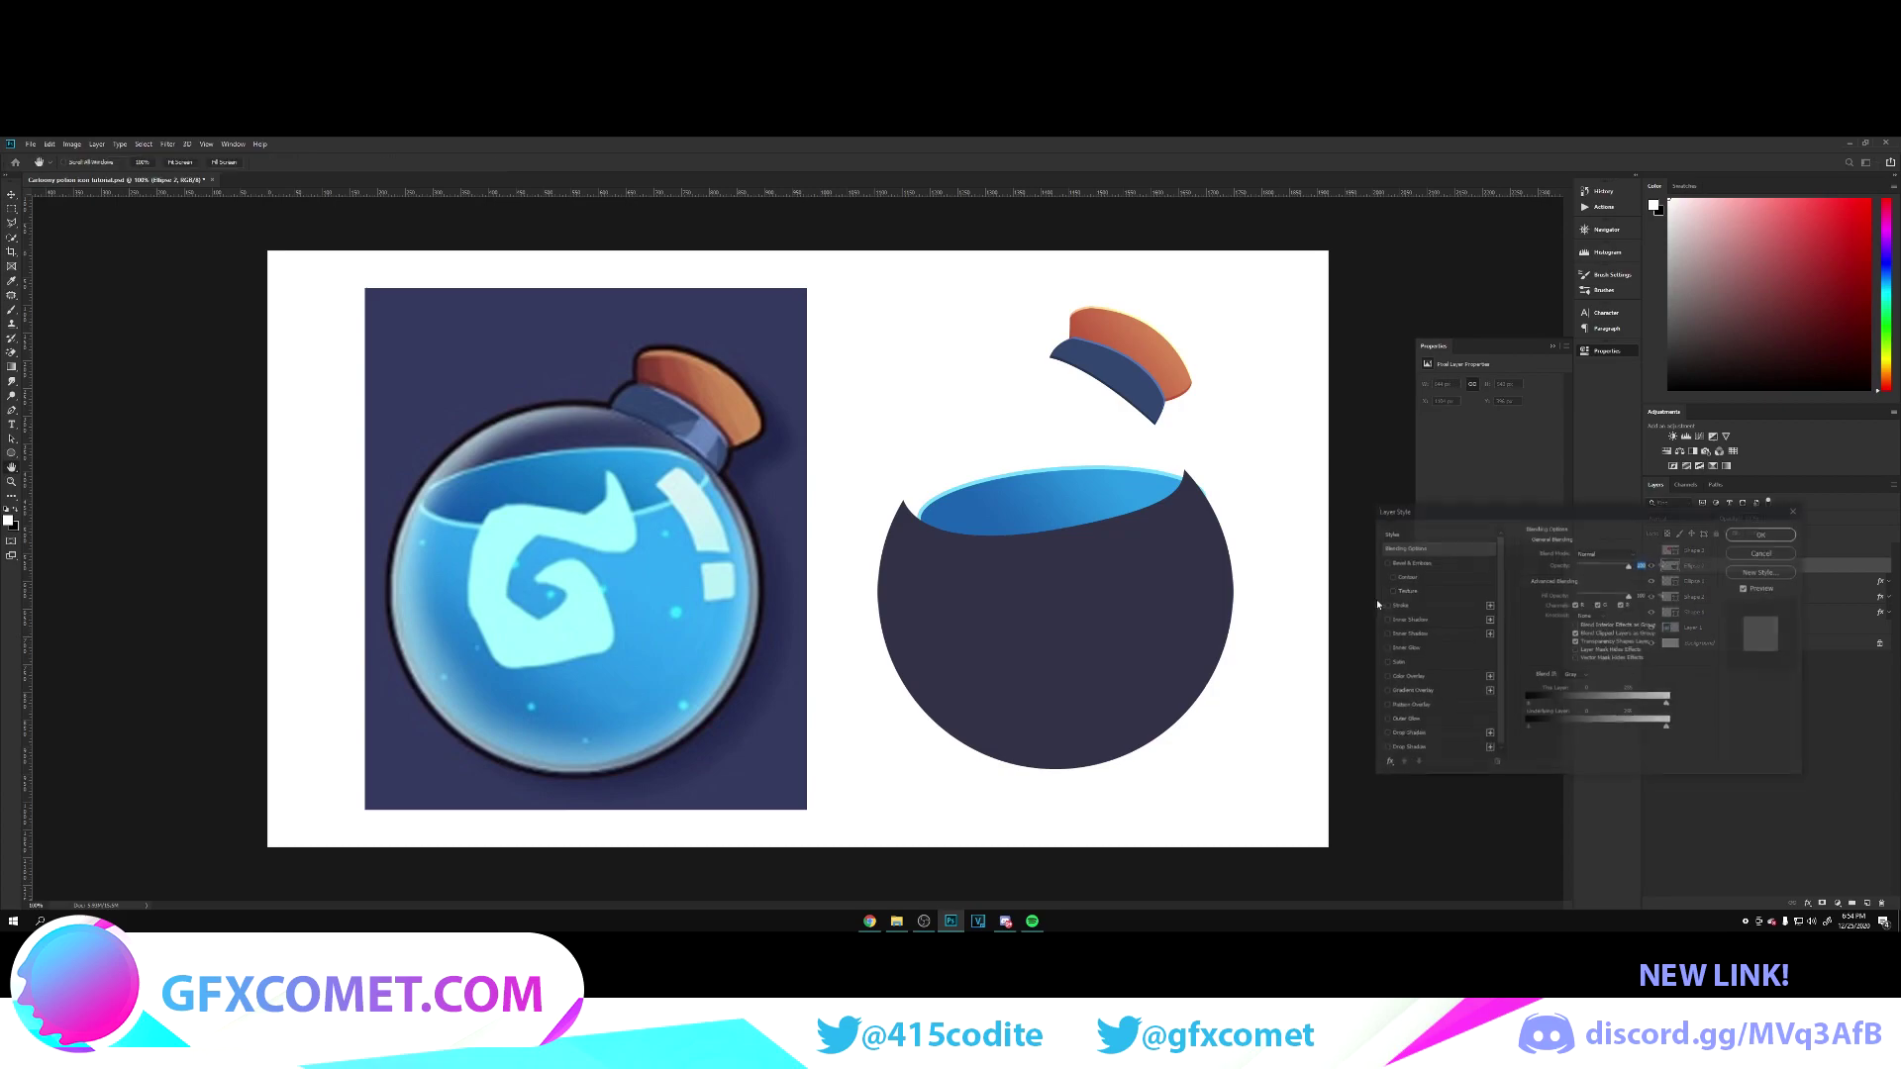
click(1401, 678)
click(1635, 557)
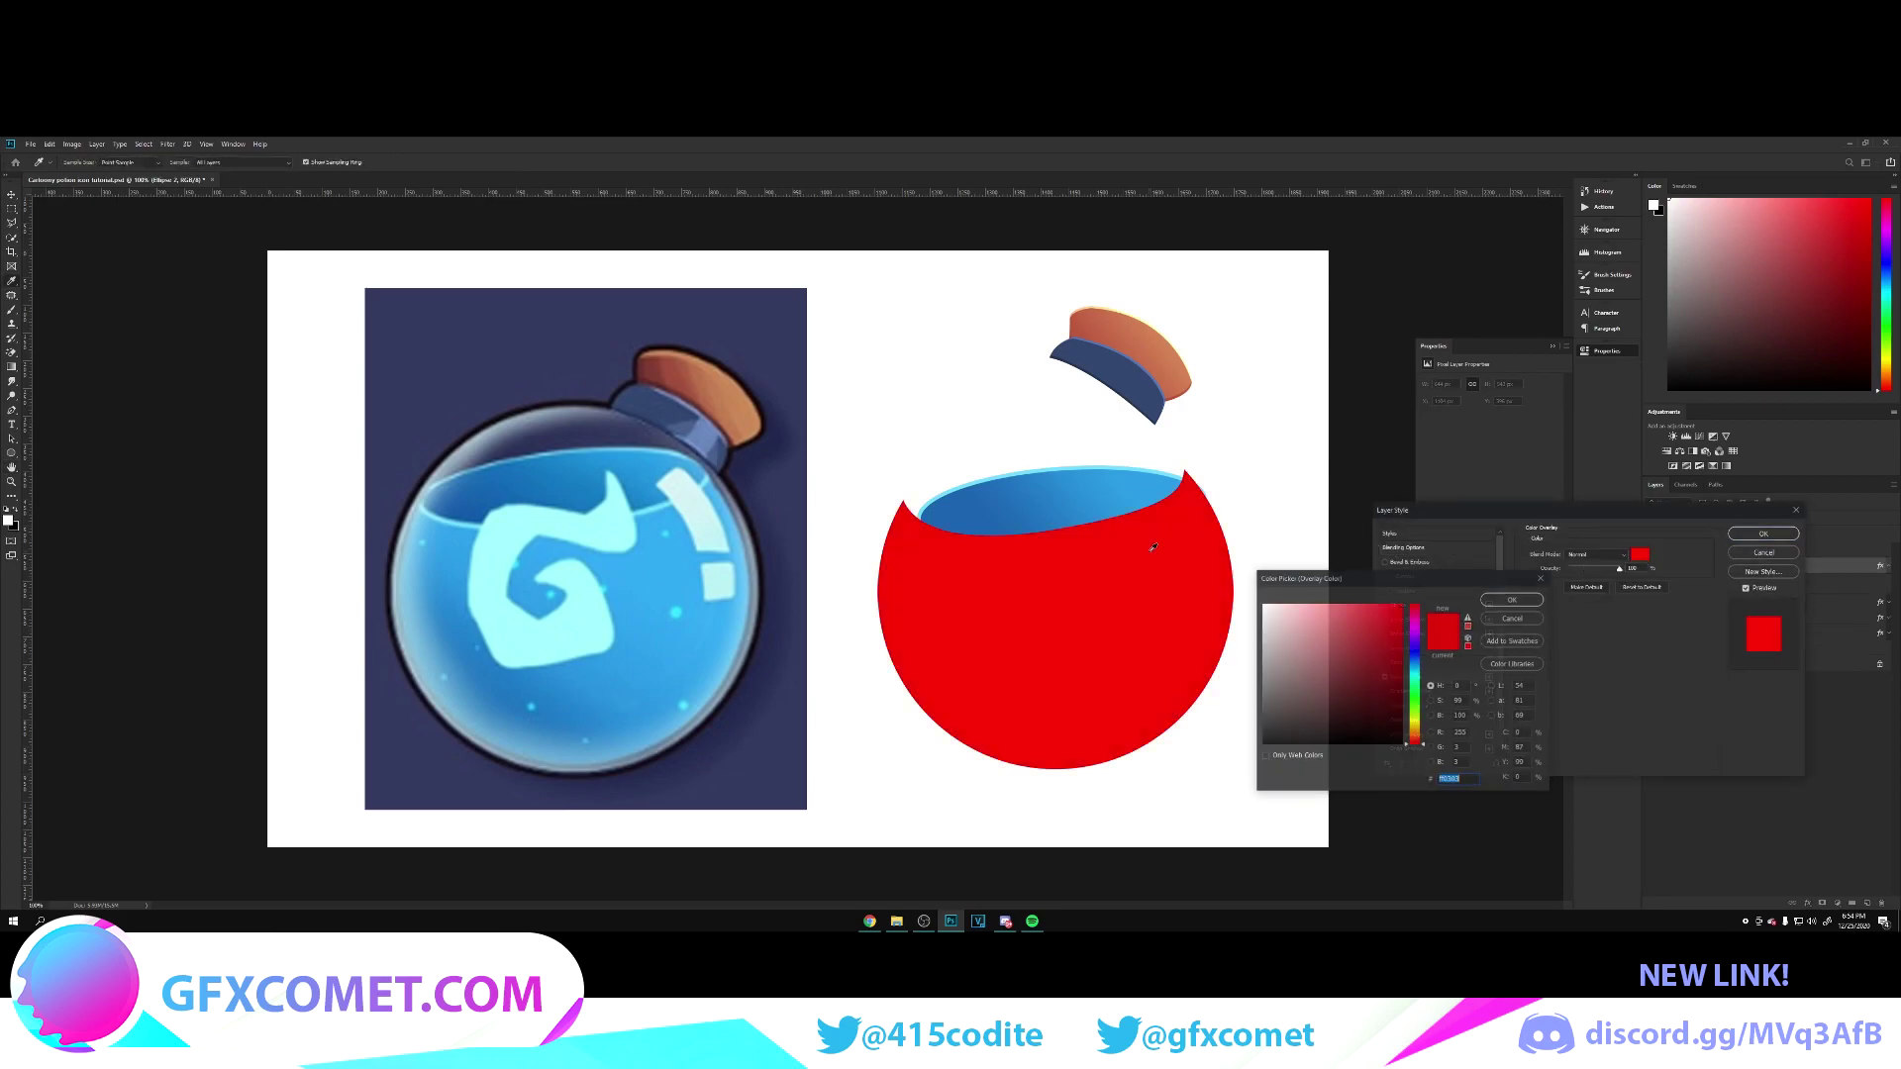
click(1074, 501)
click(645, 562)
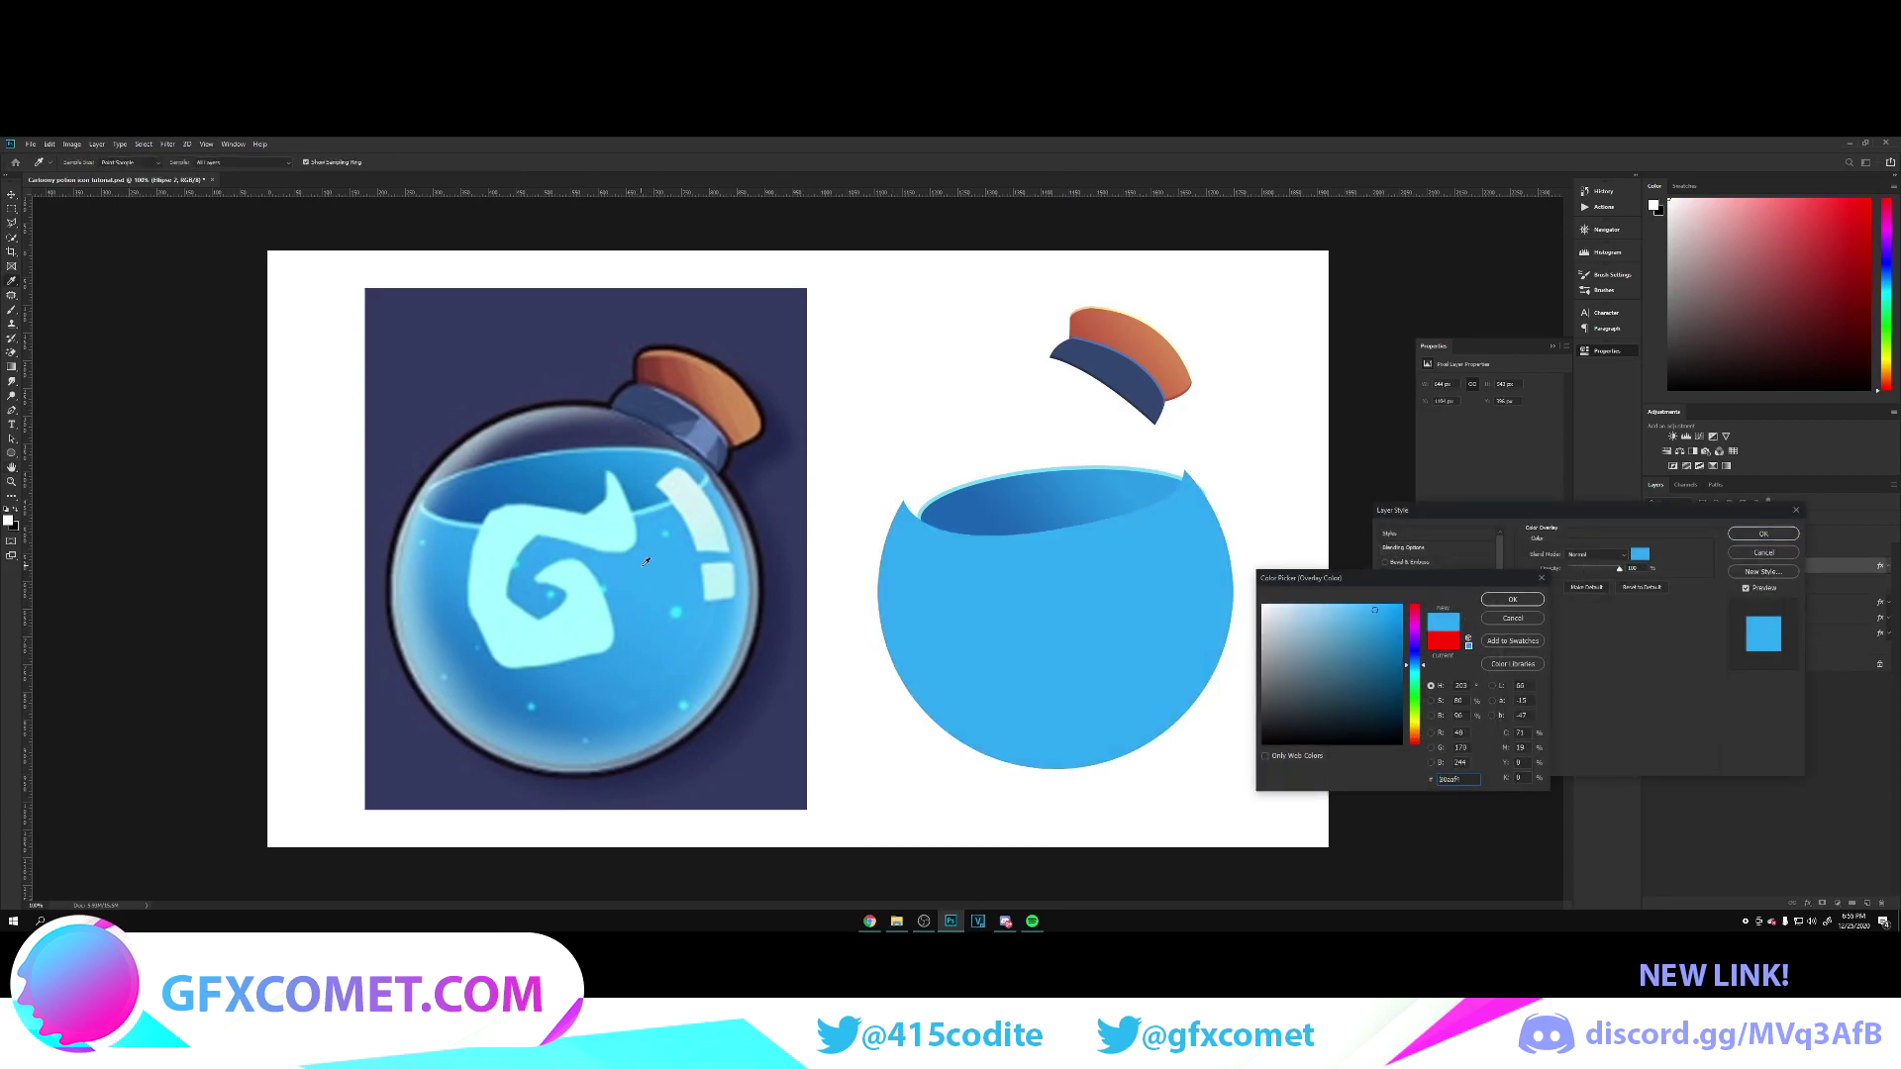
click(1487, 600)
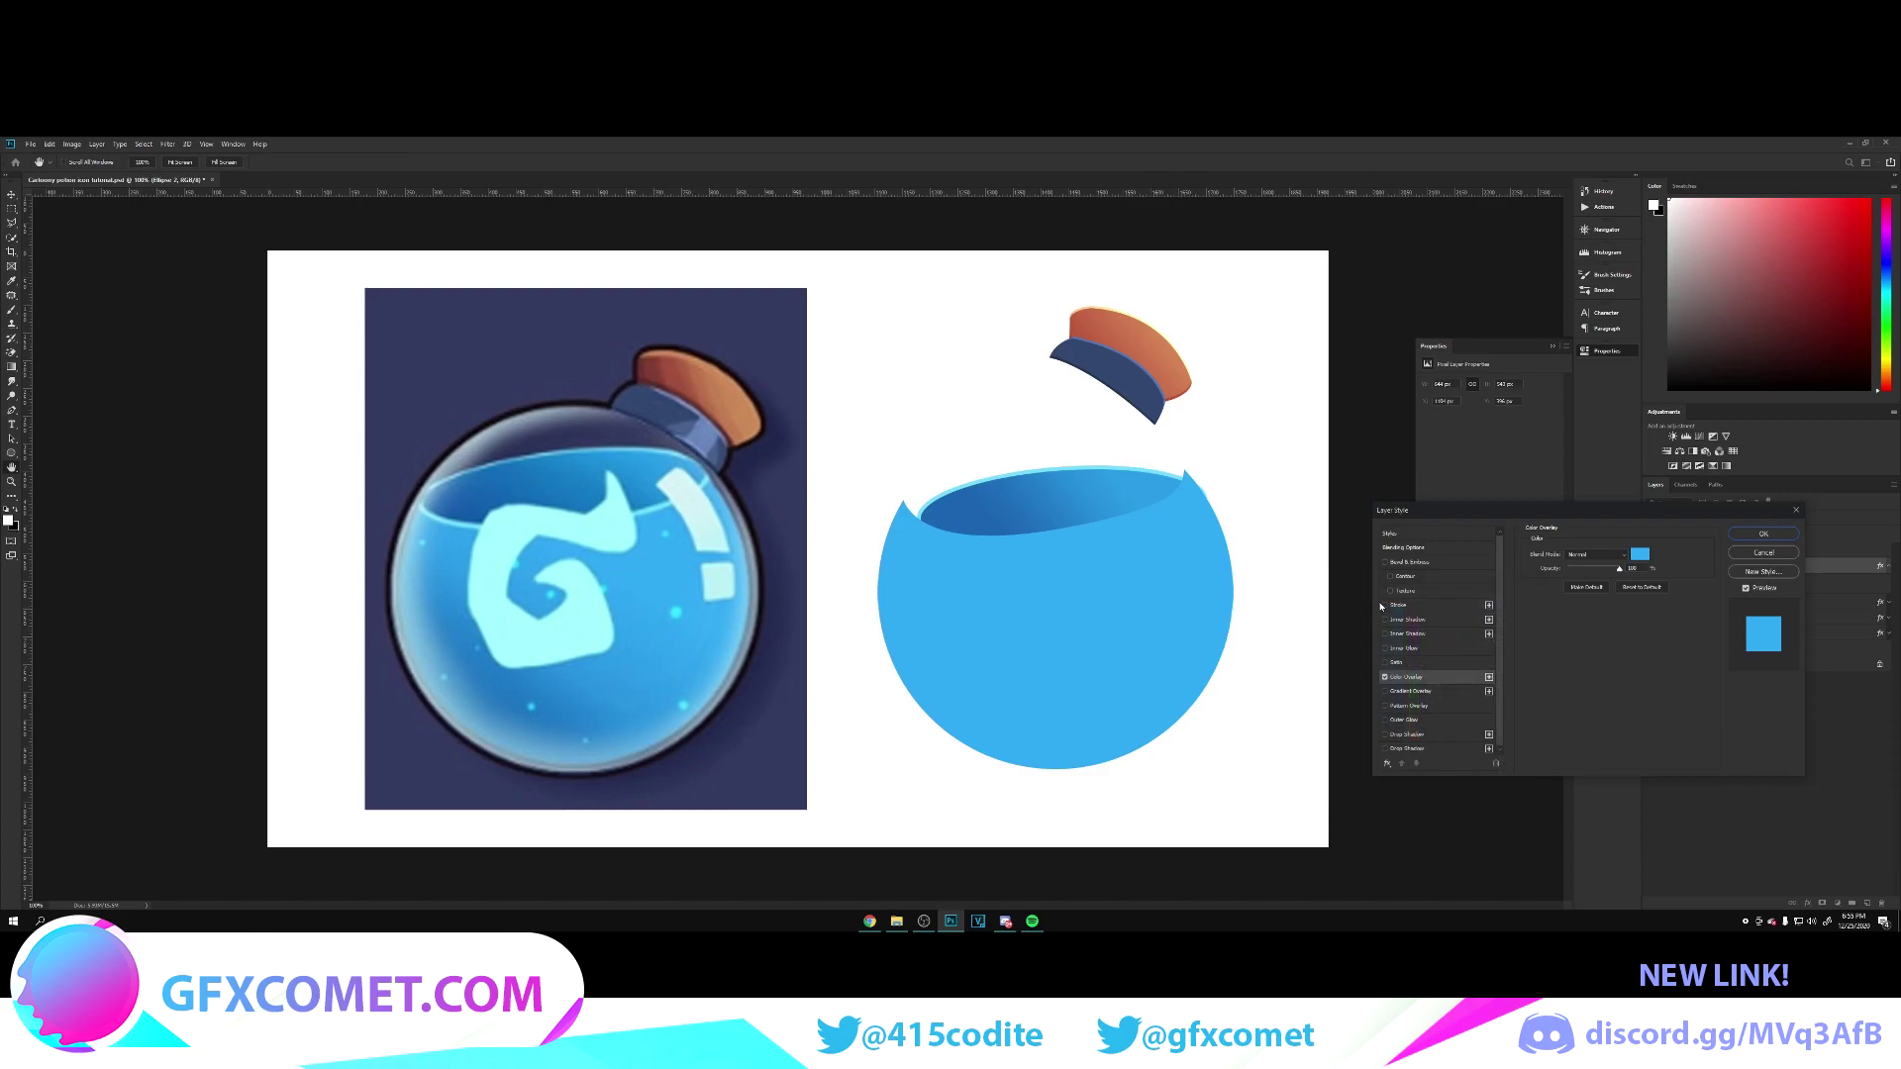
Step: Add a black Inner Shadow to the liquid body in Overlay blend mode, with no distance and a large soft size
click(1410, 620)
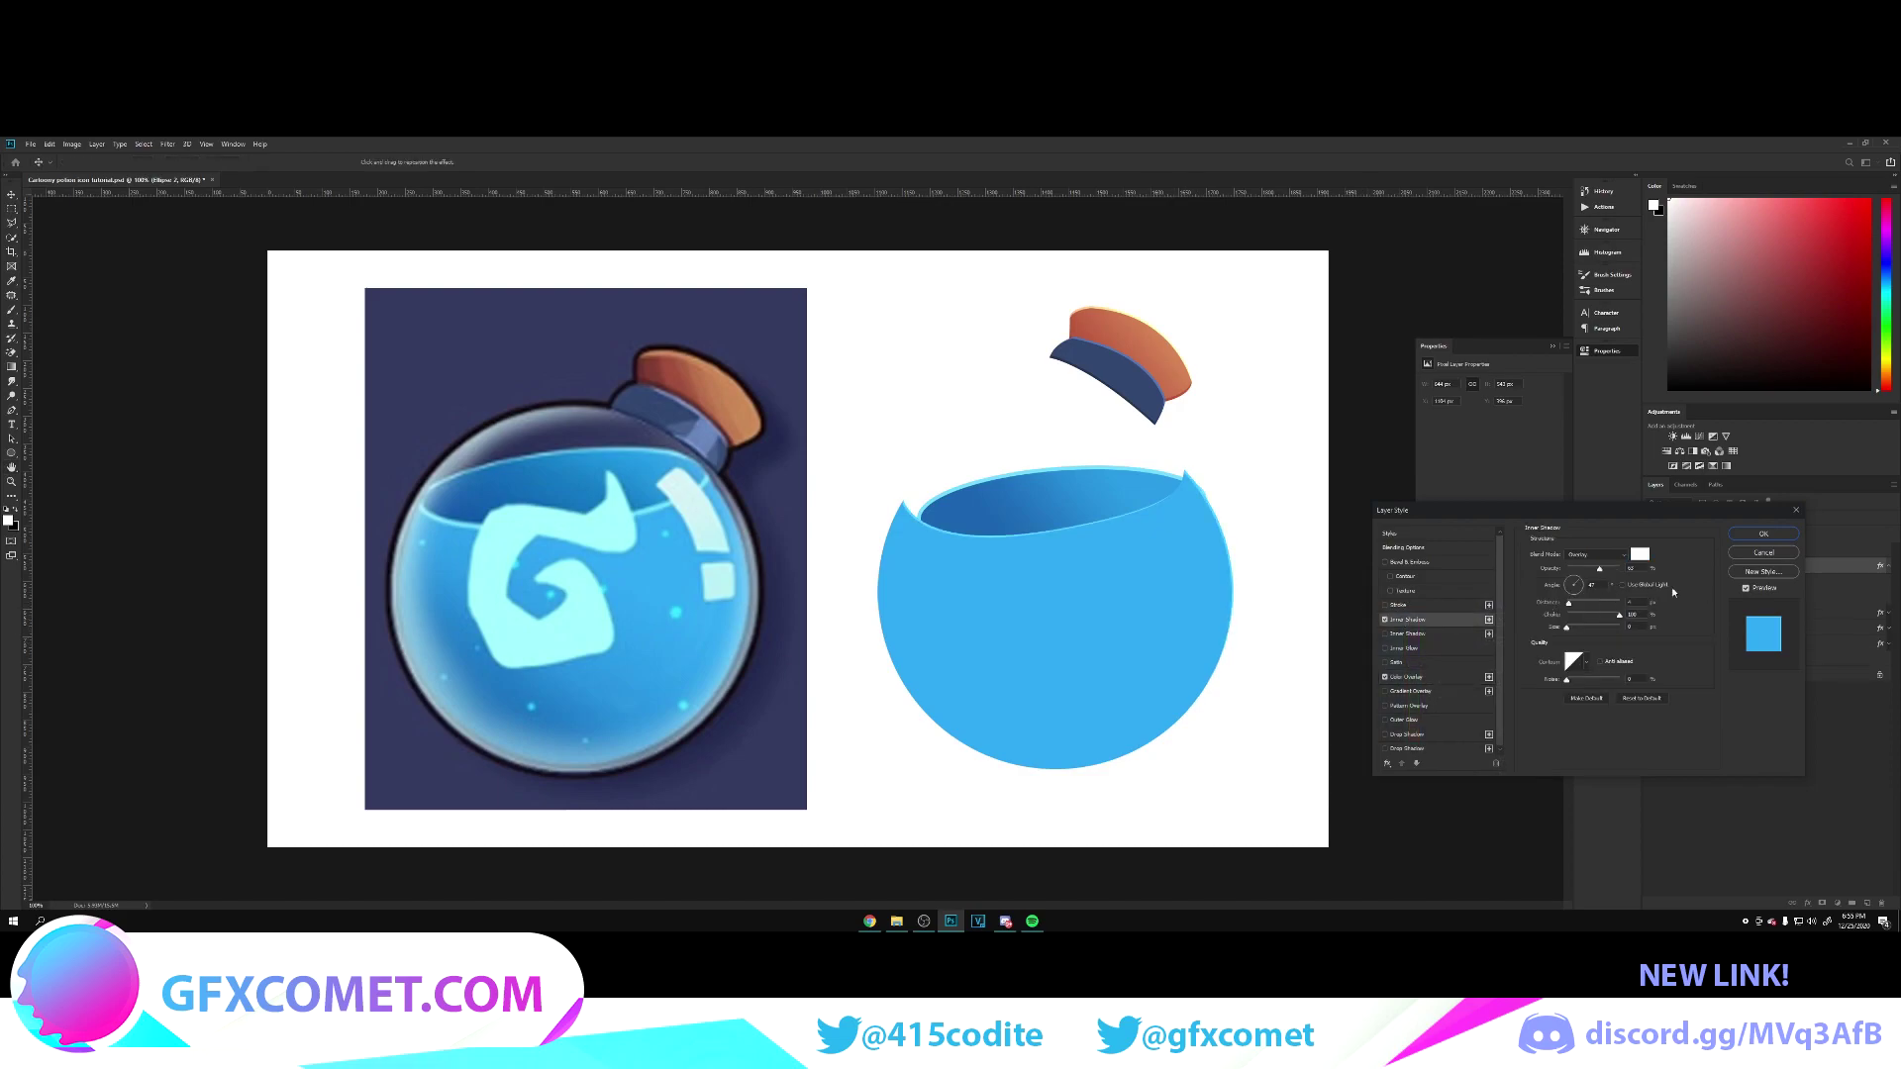
click(1639, 556)
click(1317, 743)
click(1518, 600)
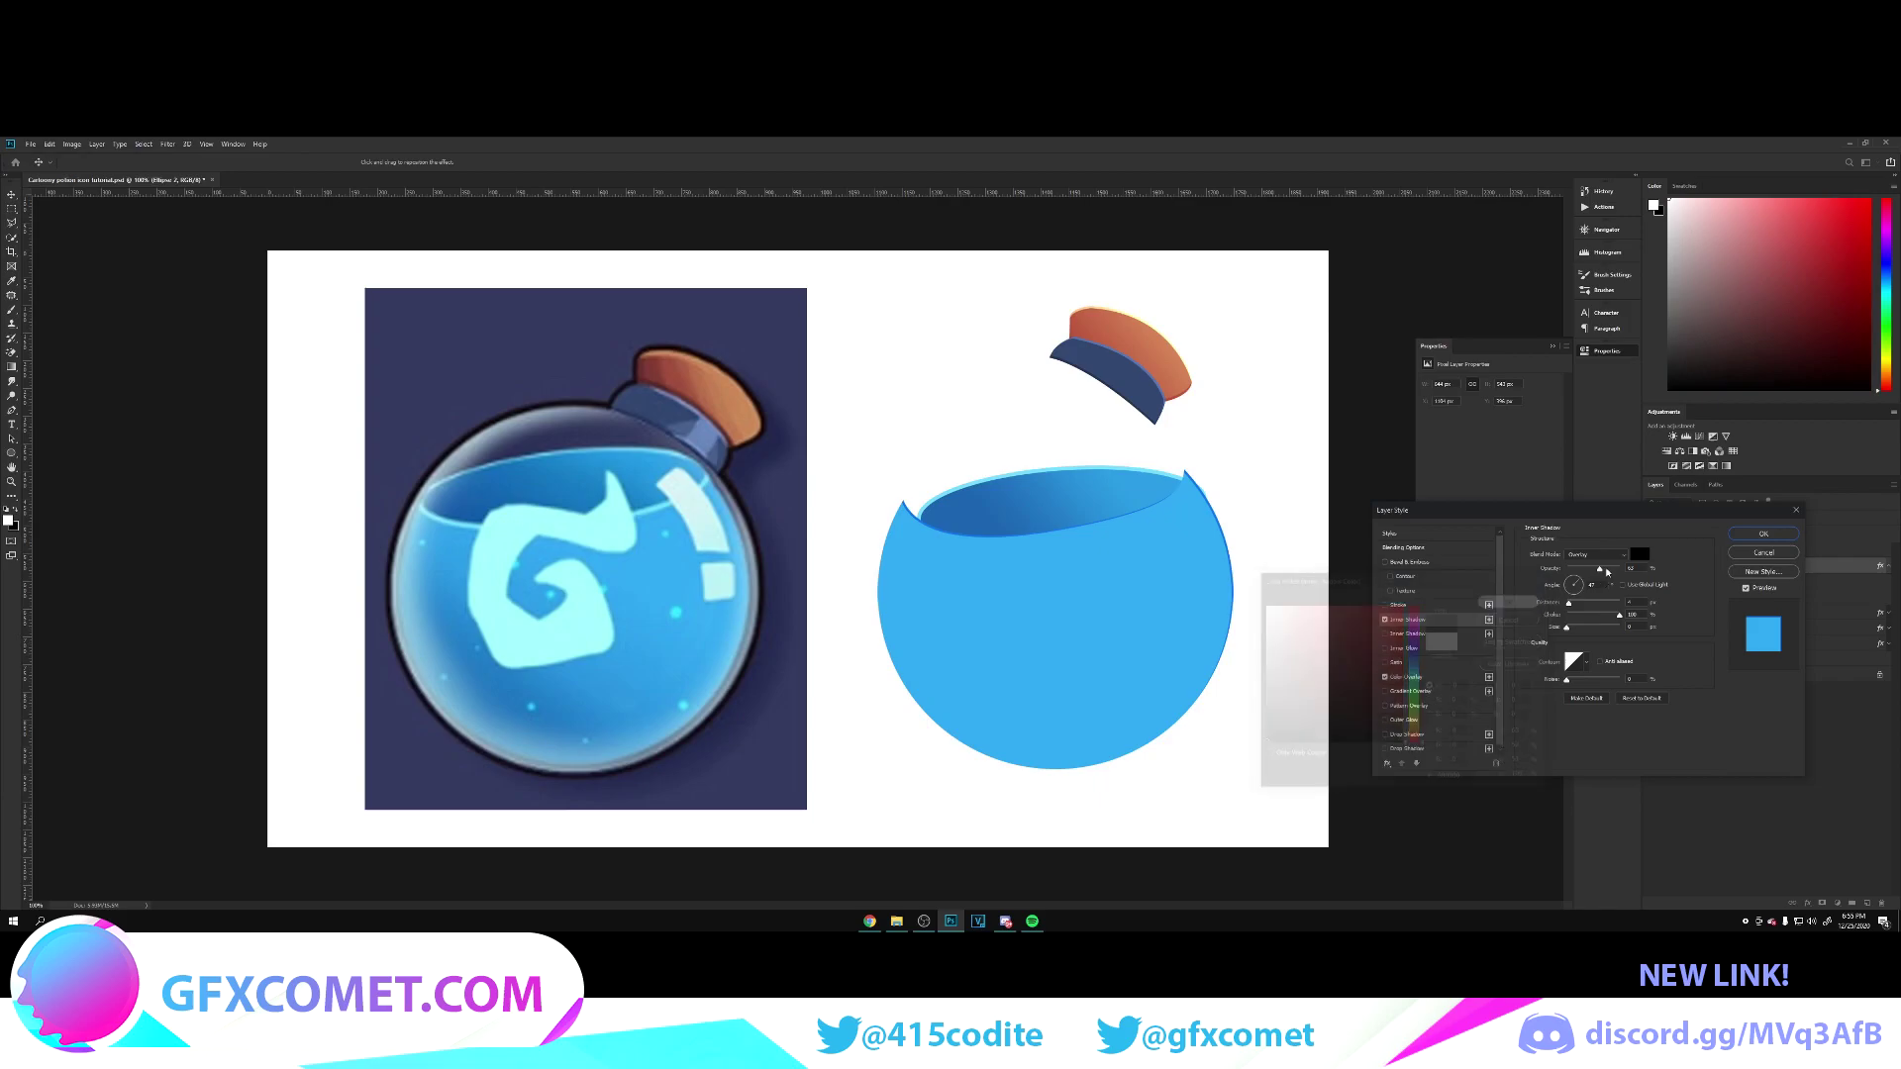
click(1603, 557)
click(1602, 564)
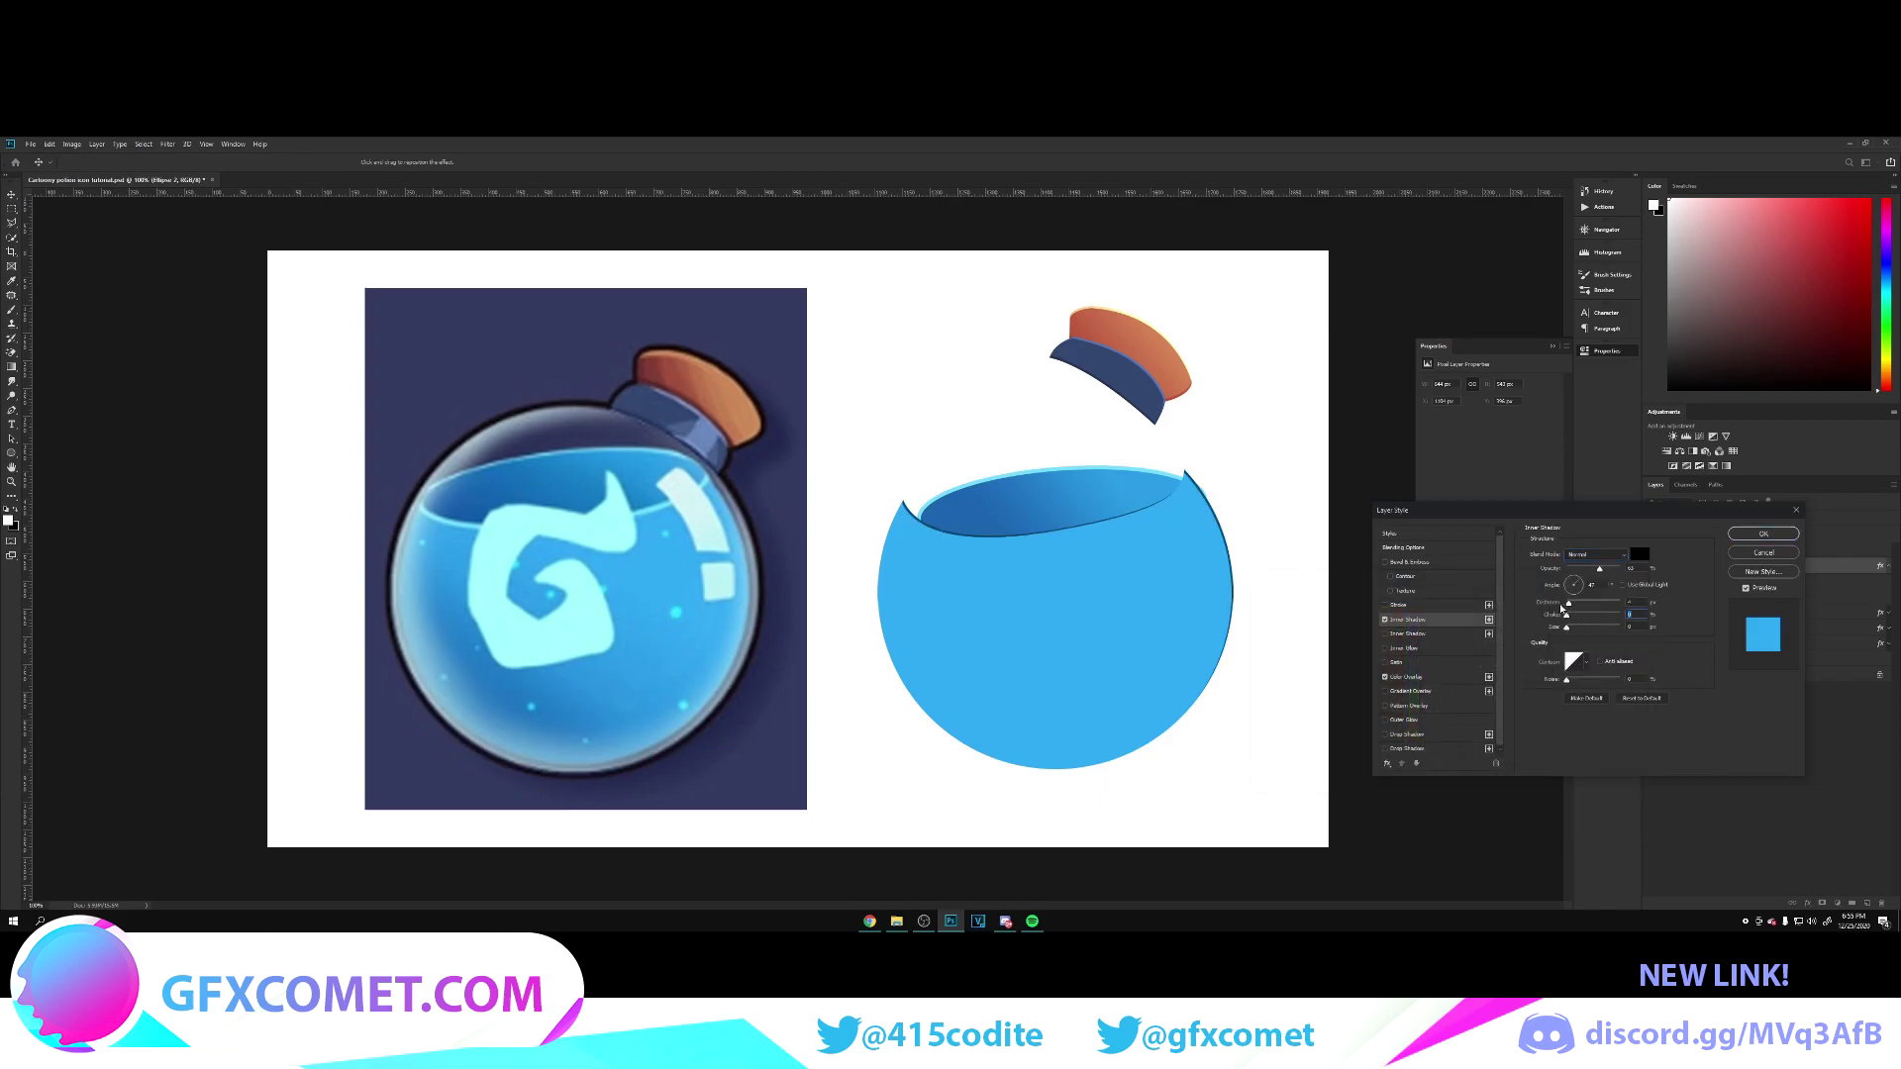
drag(1568, 604, 1589, 628)
click(1606, 562)
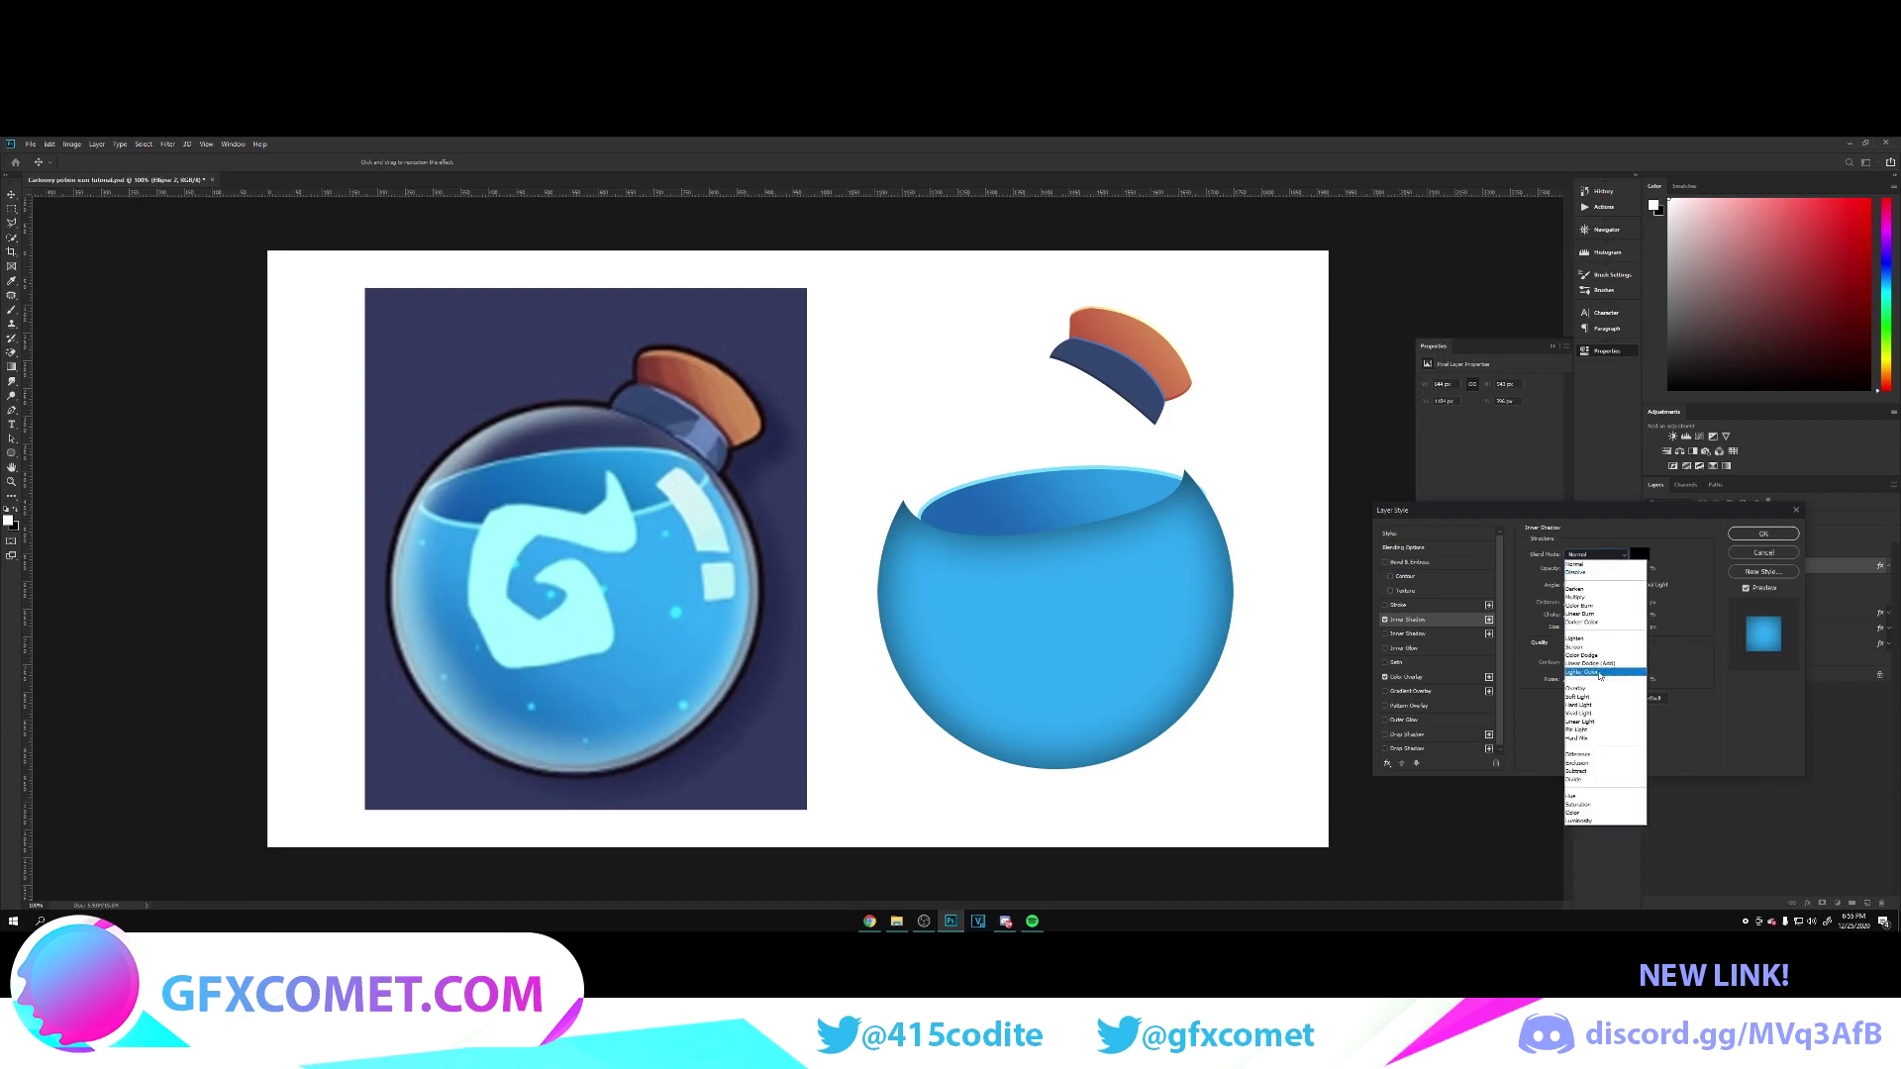
click(1599, 665)
drag(1612, 571, 1592, 629)
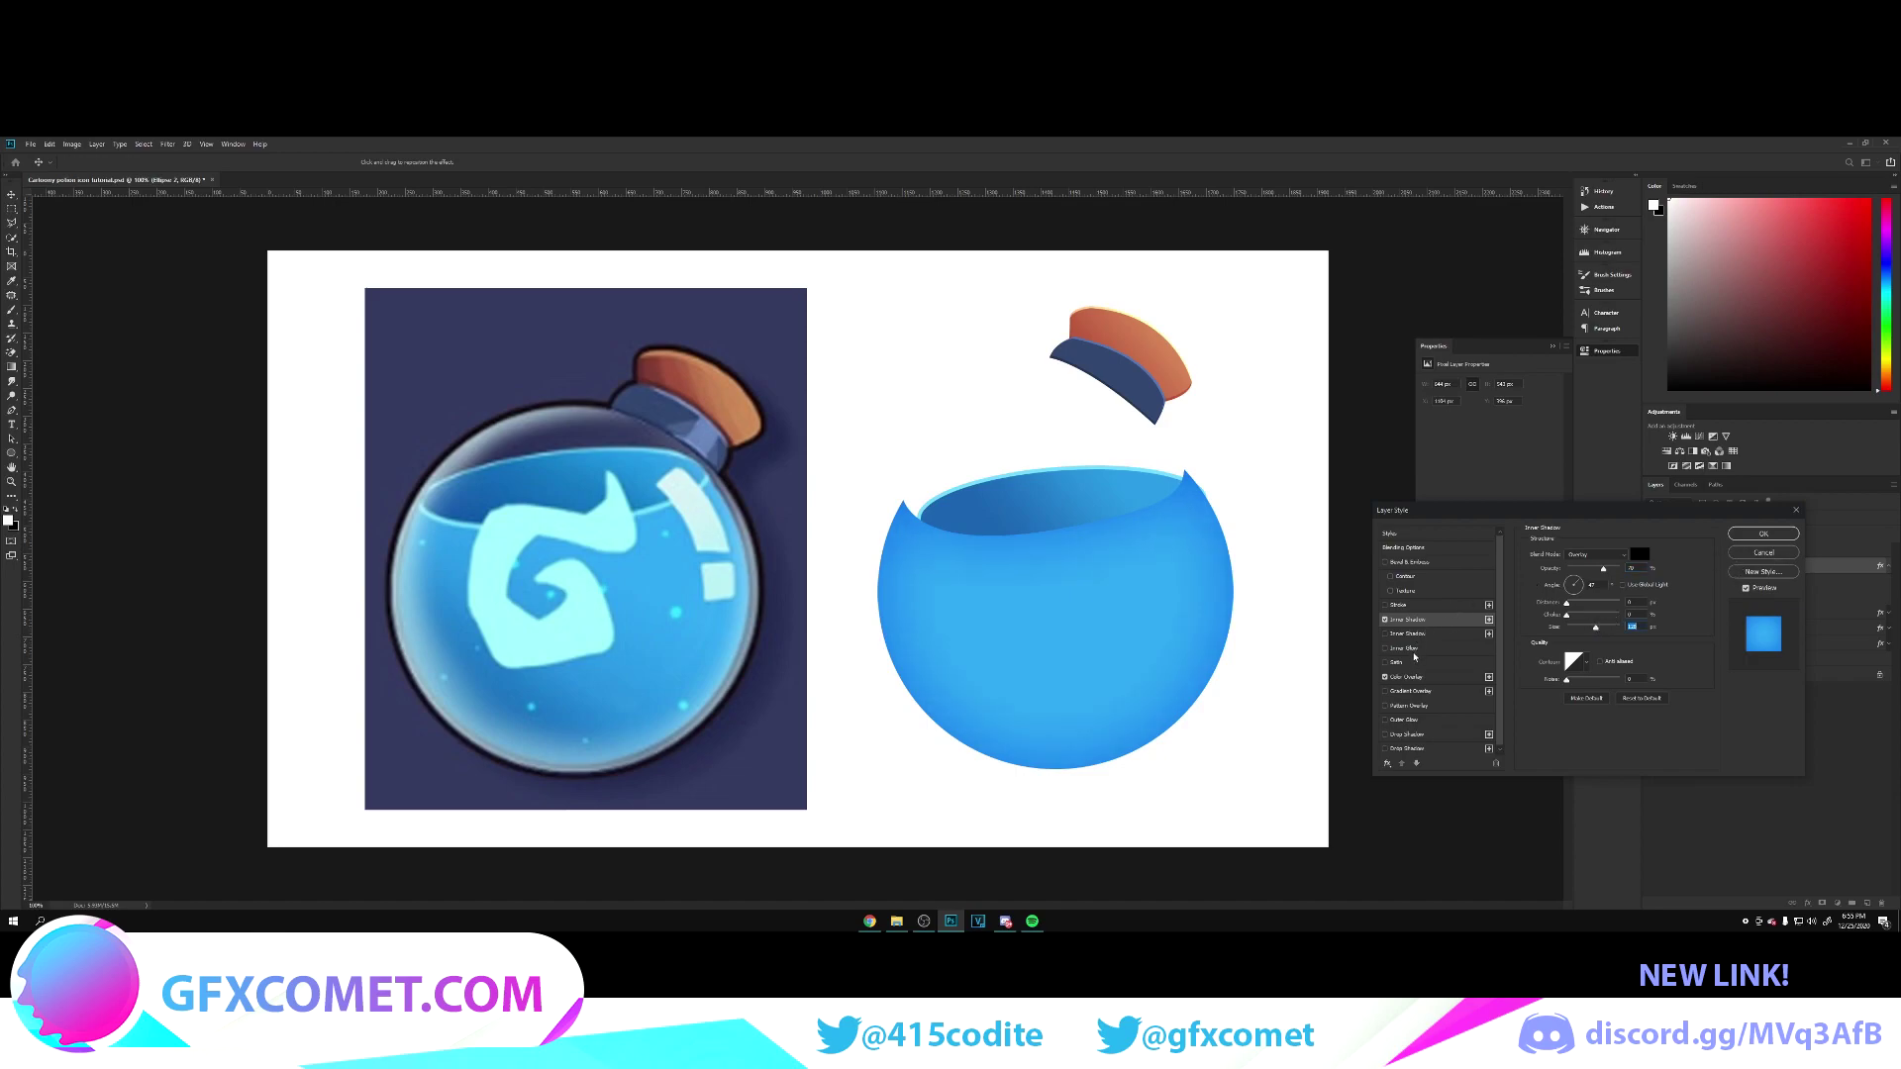
Step: Add a soft white Inner Glow in Overlay mode, fine-tune the Inner Shadow's choke, and apply the liquid body's layer styles
click(1414, 649)
mouse_move(1597, 650)
mouse_down()
mouse_move(1564, 650)
mouse_move(1589, 661)
mouse_up()
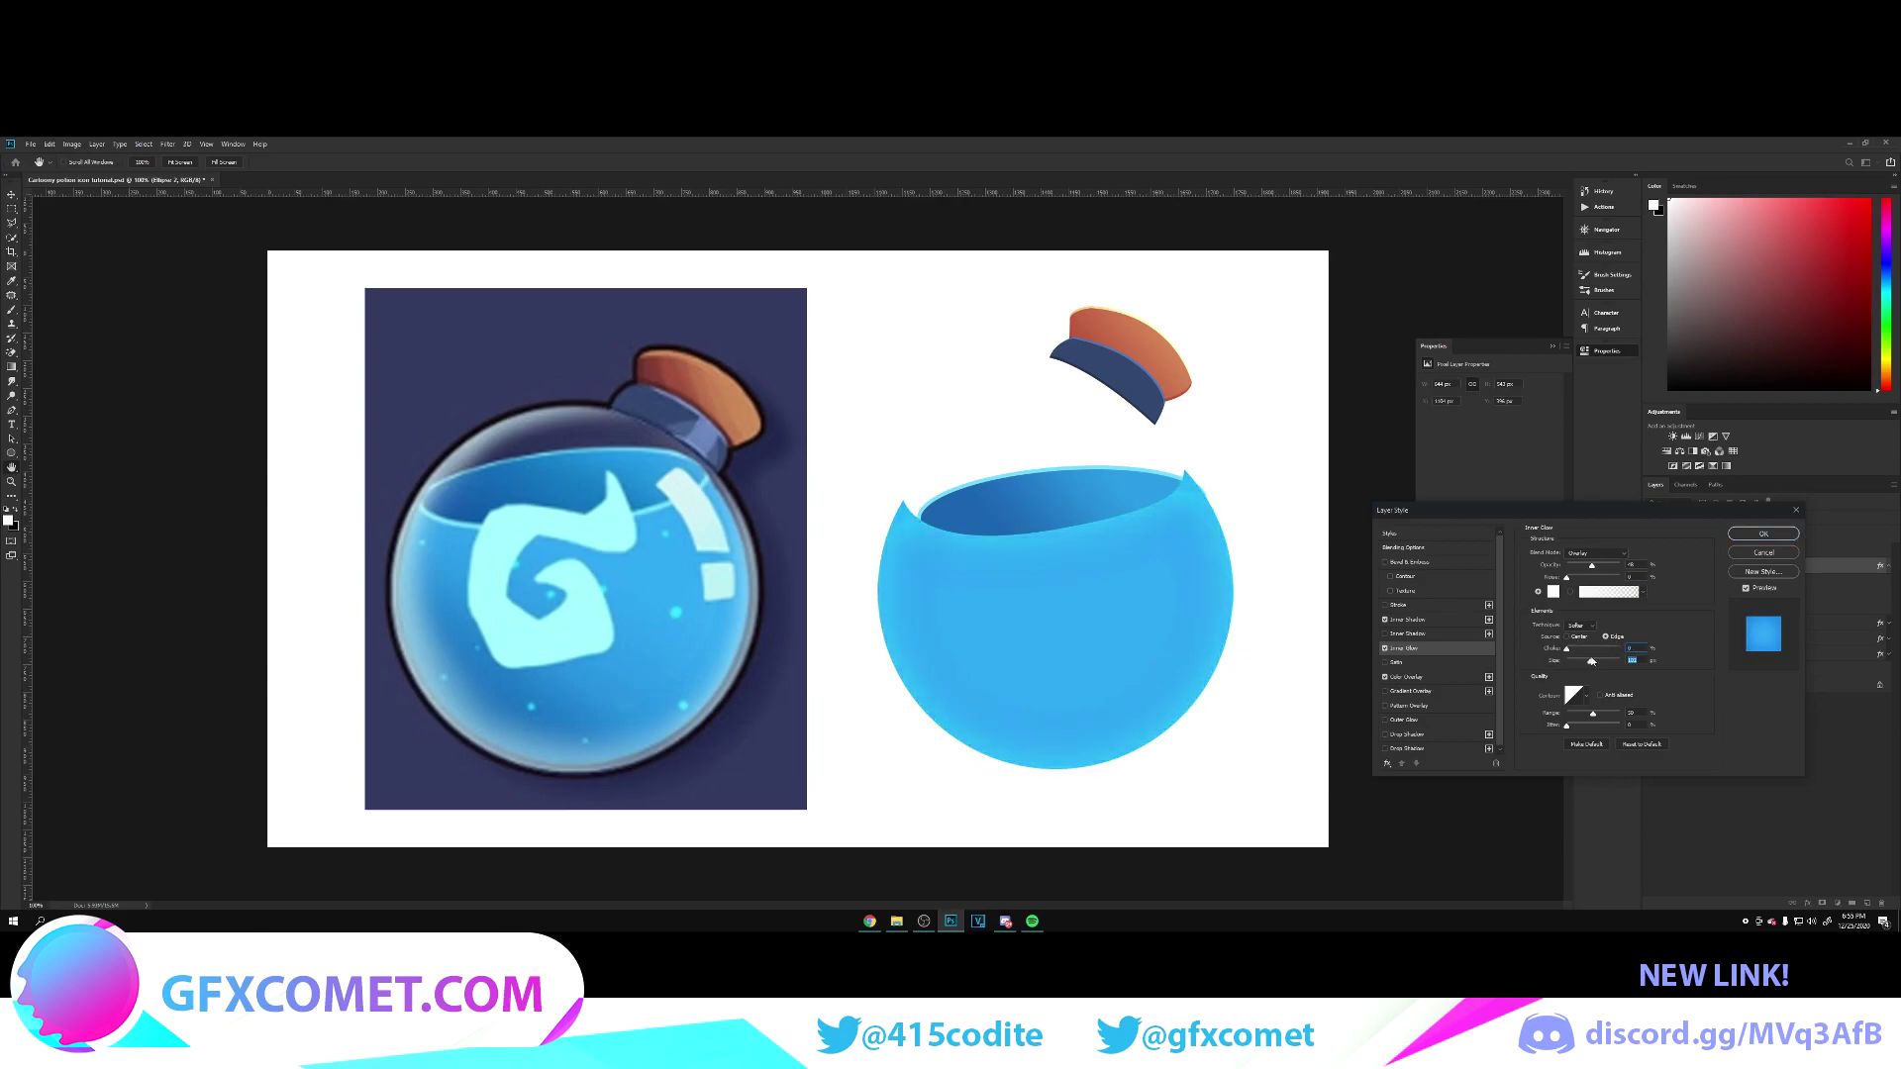
drag(1591, 565, 1571, 617)
click(1407, 619)
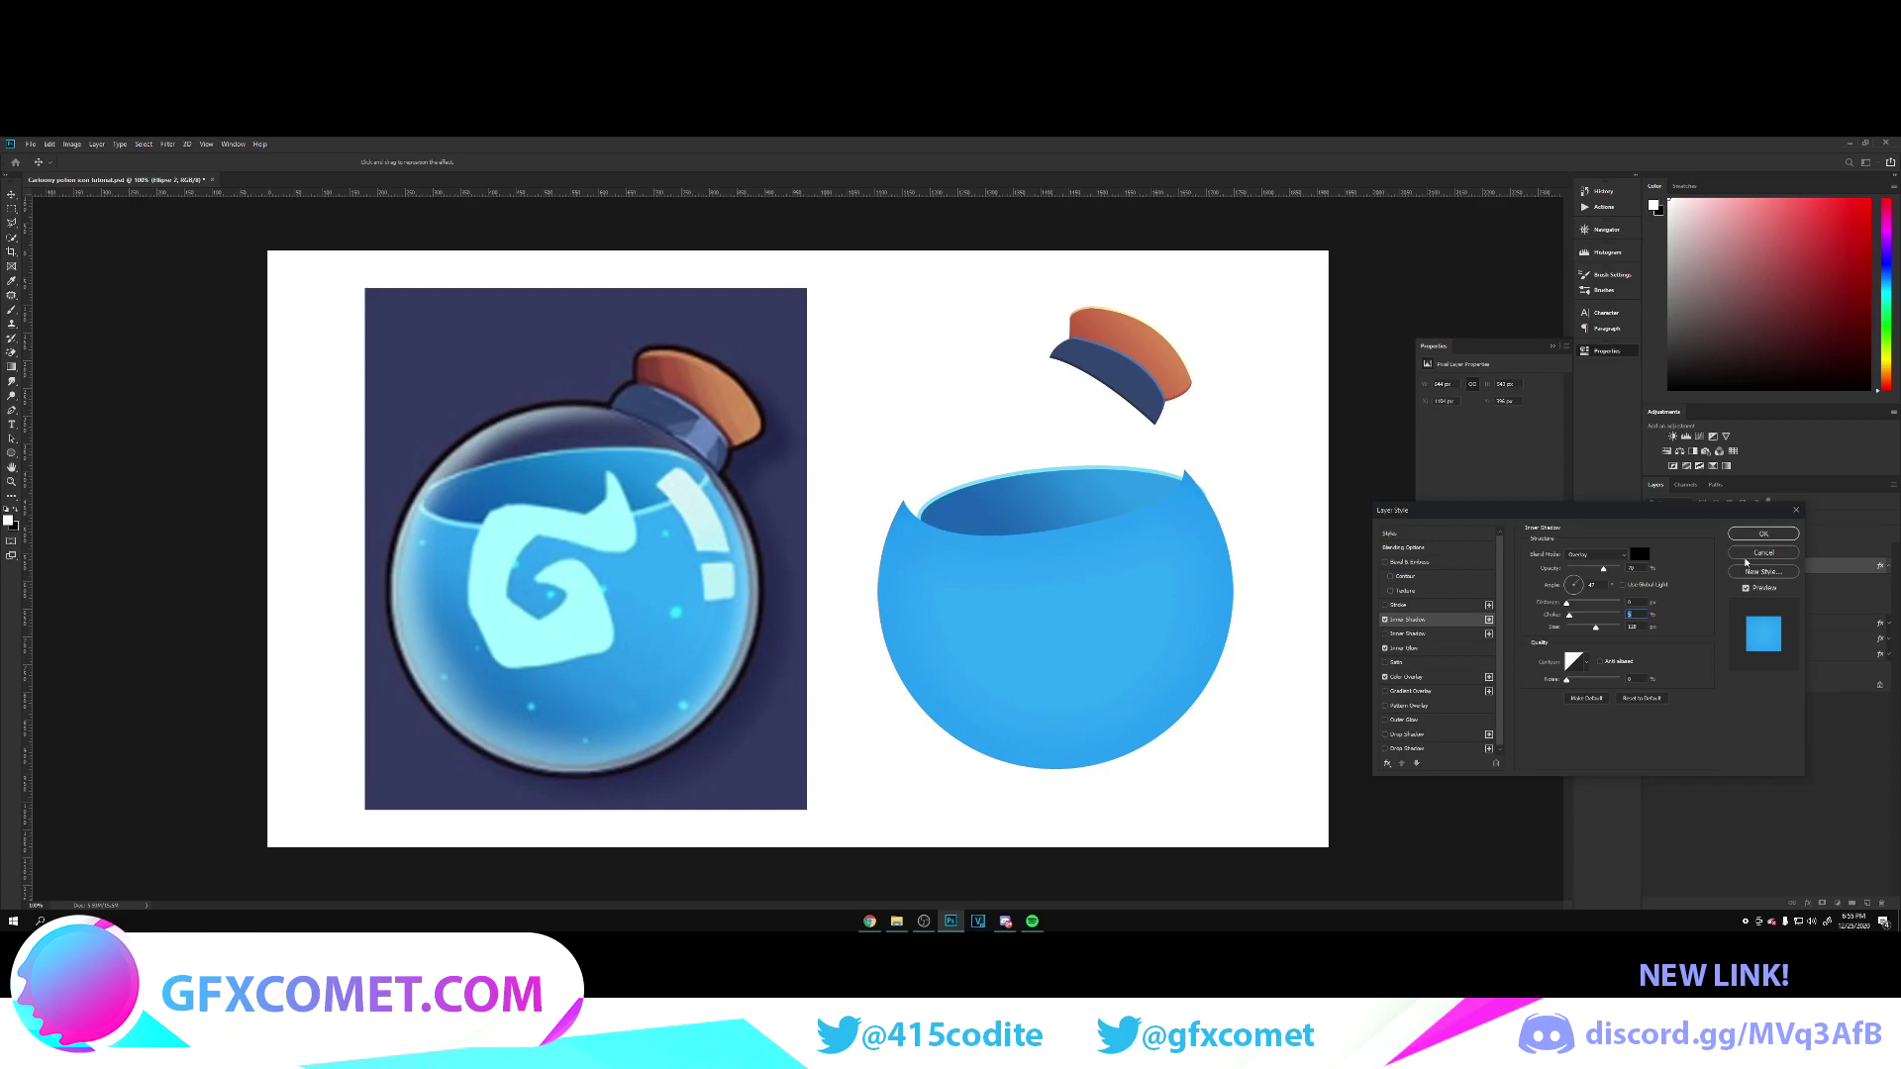
click(1762, 535)
Step: Place the blue body layer beneath the liquid surface ellipse, align it with the ellipse's rim, and save the document
mouse_move(1192, 582)
mouse_down()
mouse_move(1205, 660)
mouse_move(1214, 594)
mouse_up()
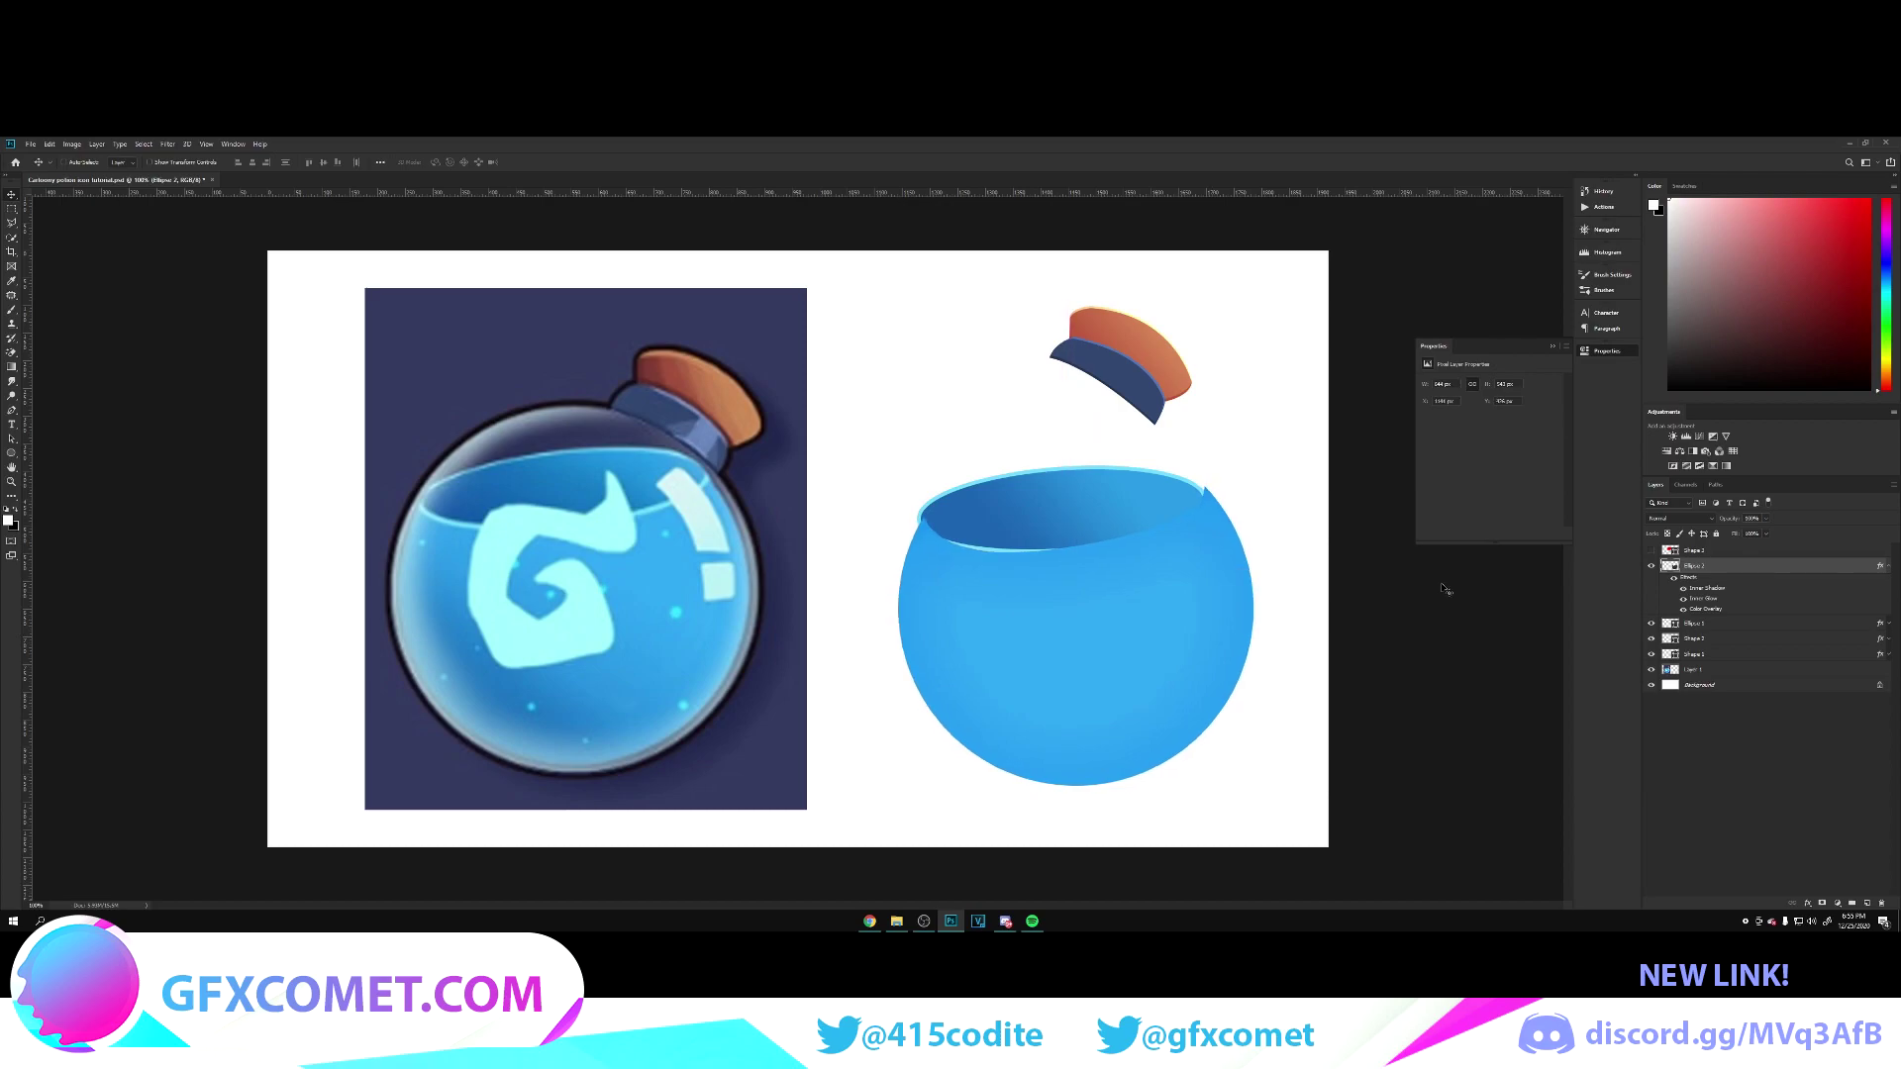
click(1889, 567)
drag(1820, 567, 1806, 589)
drag(1243, 613, 1236, 610)
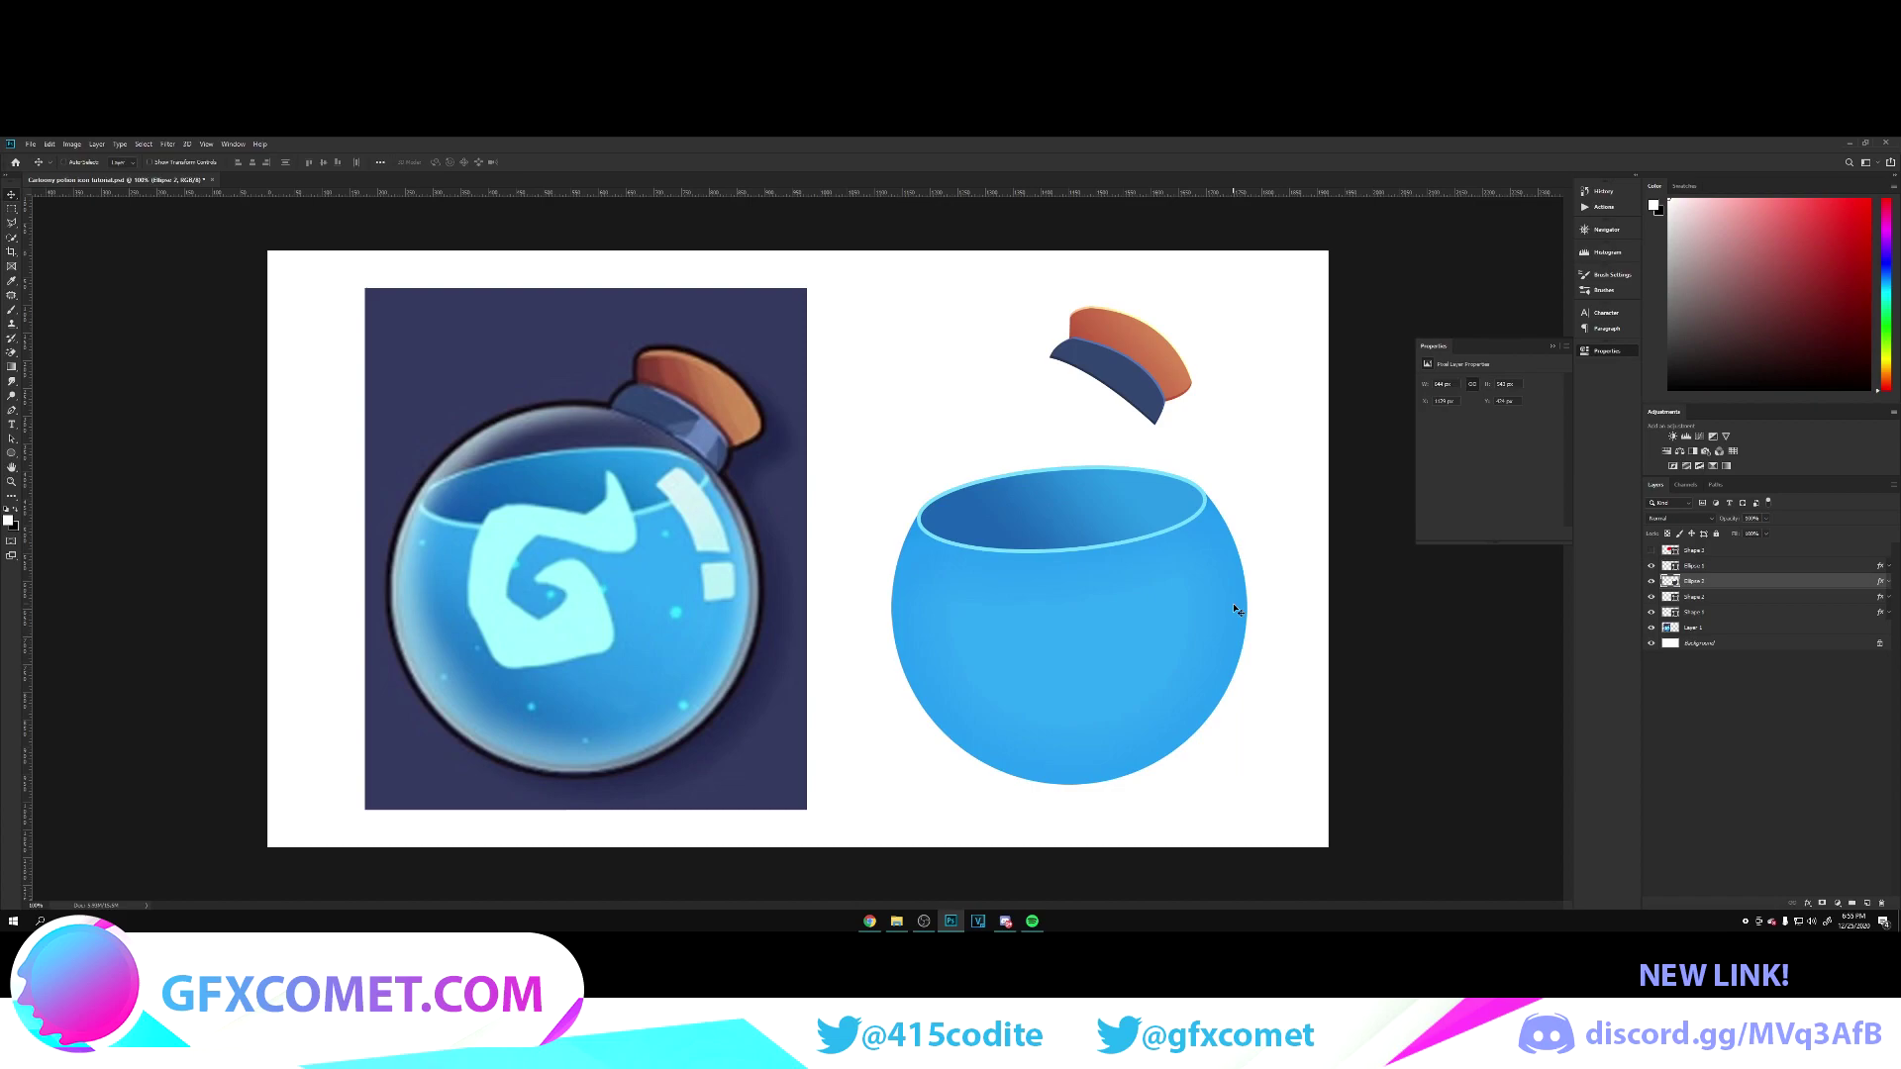
key(ctrl+s)
Step: Draw a dark circle the size of the reference bottle's body on a new layer and move it over the blue liquid body
click(1767, 567)
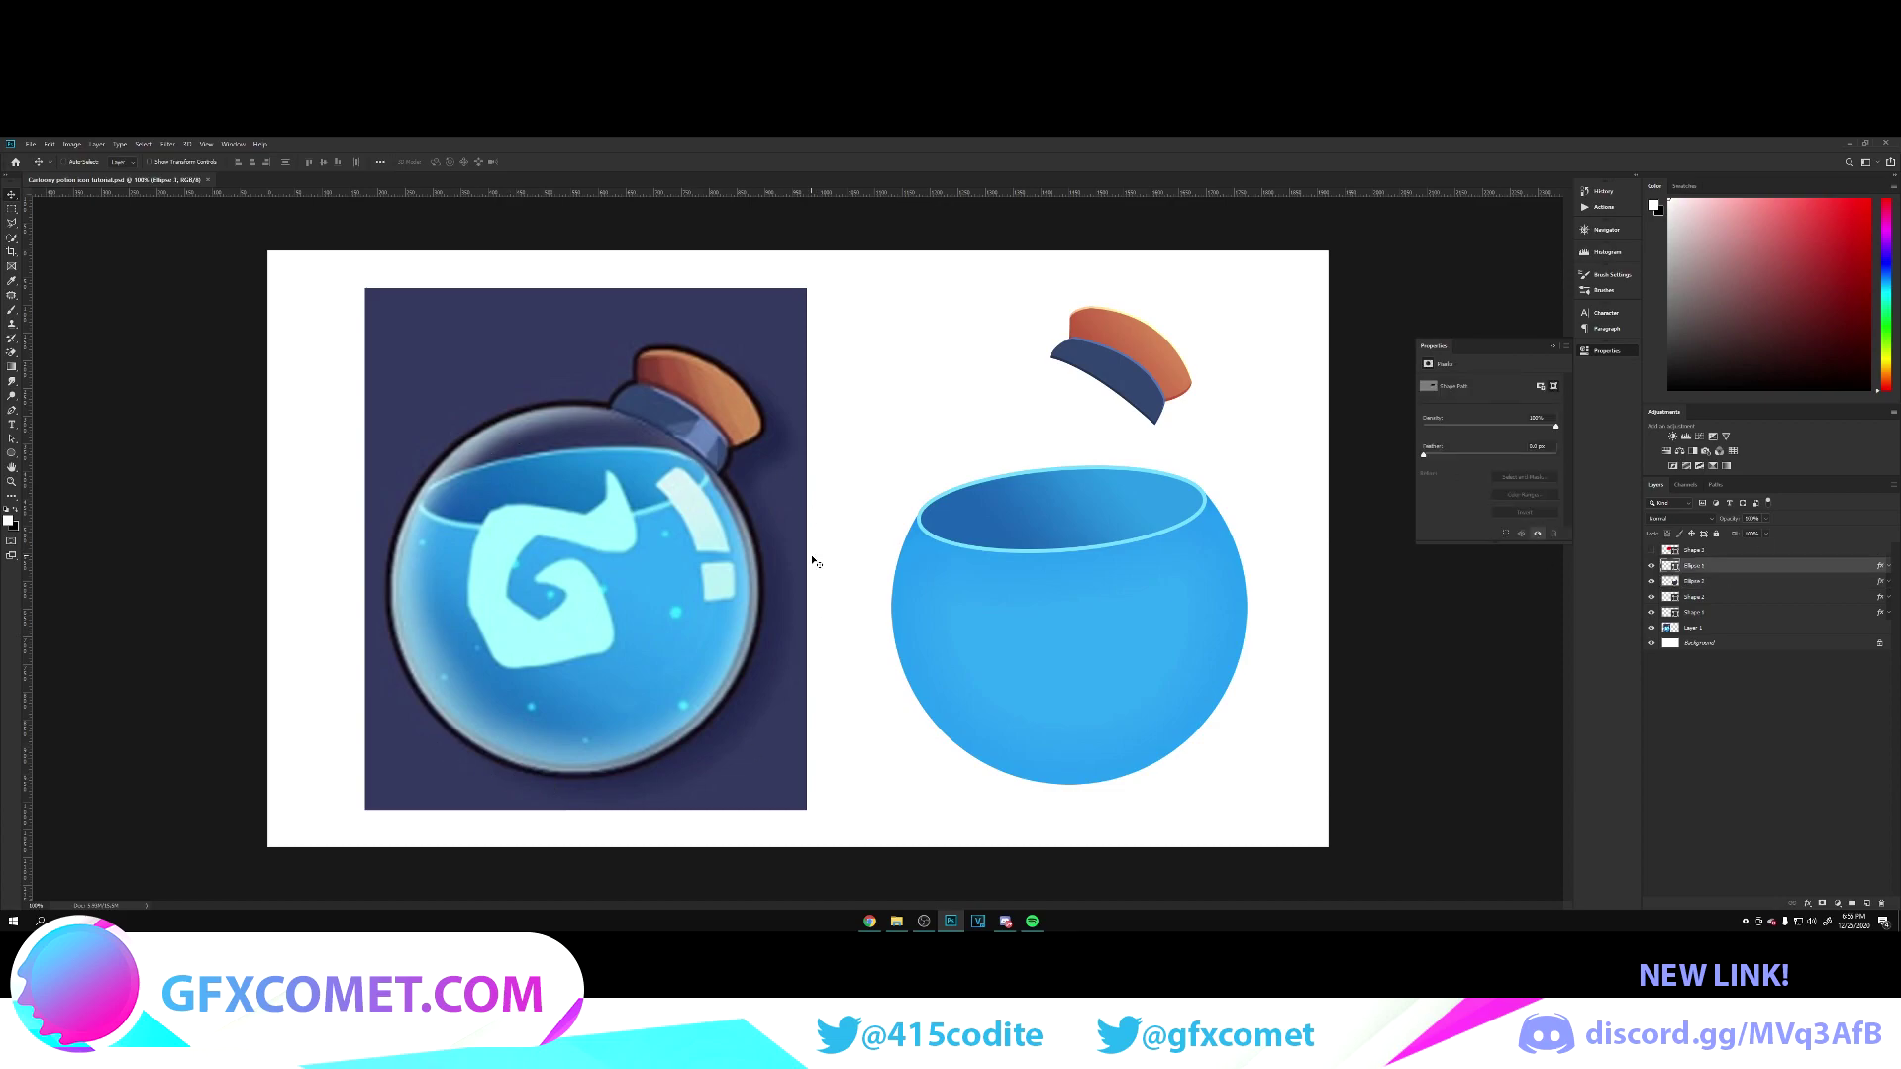
right_click(11, 454)
click(58, 475)
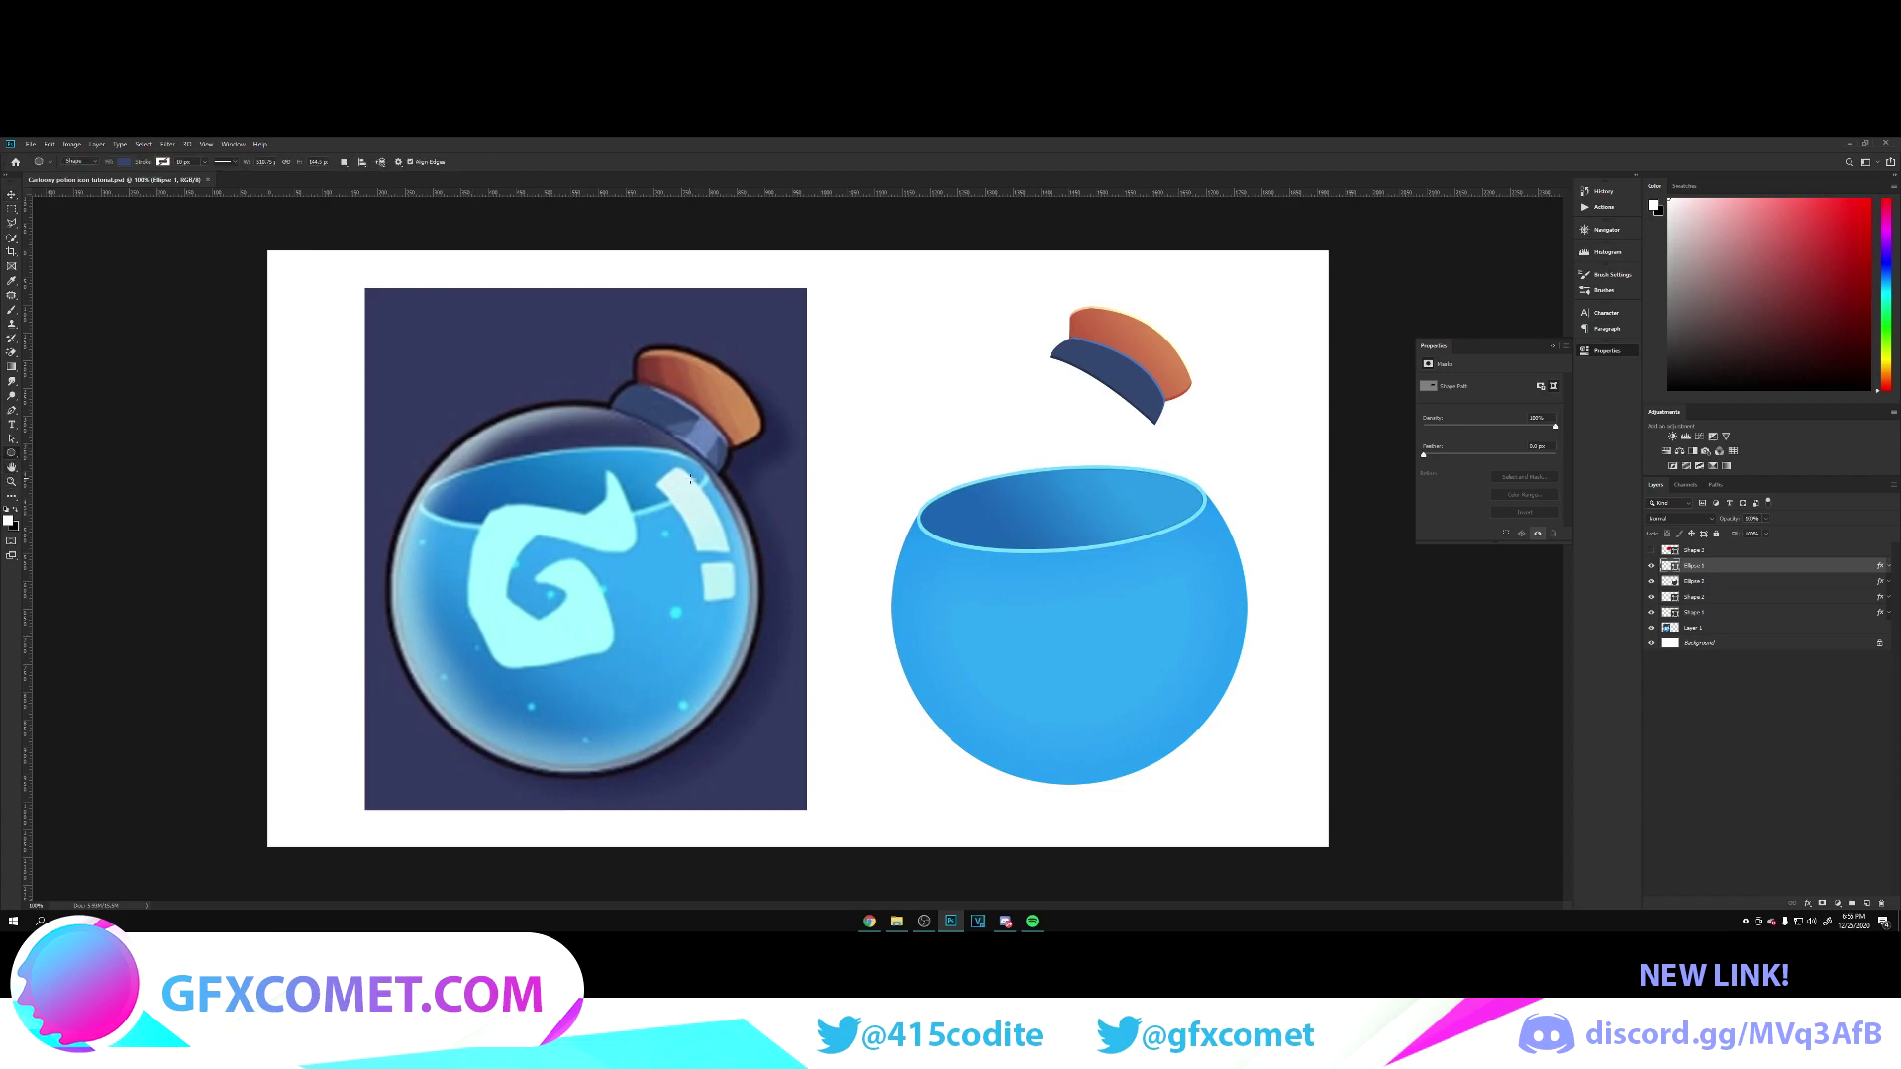
key(ctrl+alt+shift+n)
drag(572, 586, 805, 411)
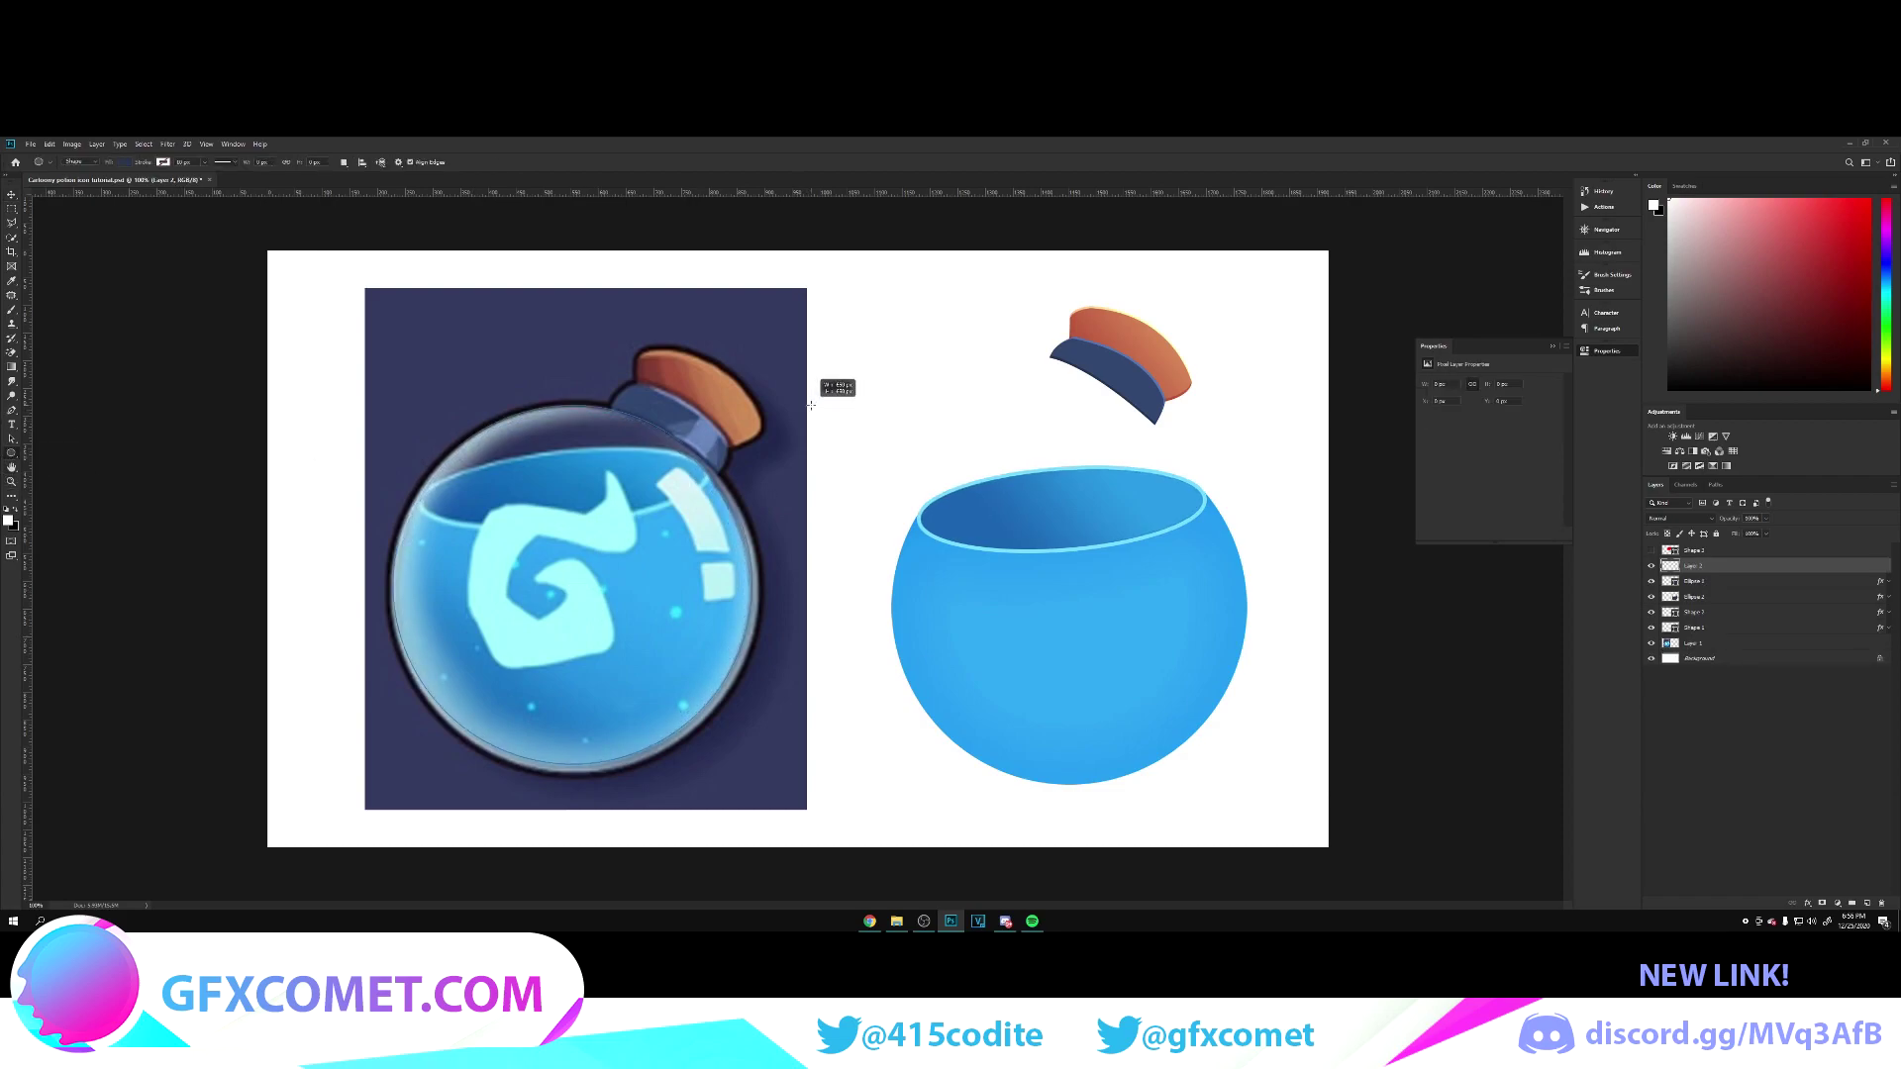
drag(810, 404, 810, 406)
key(v)
drag(699, 483, 1159, 586)
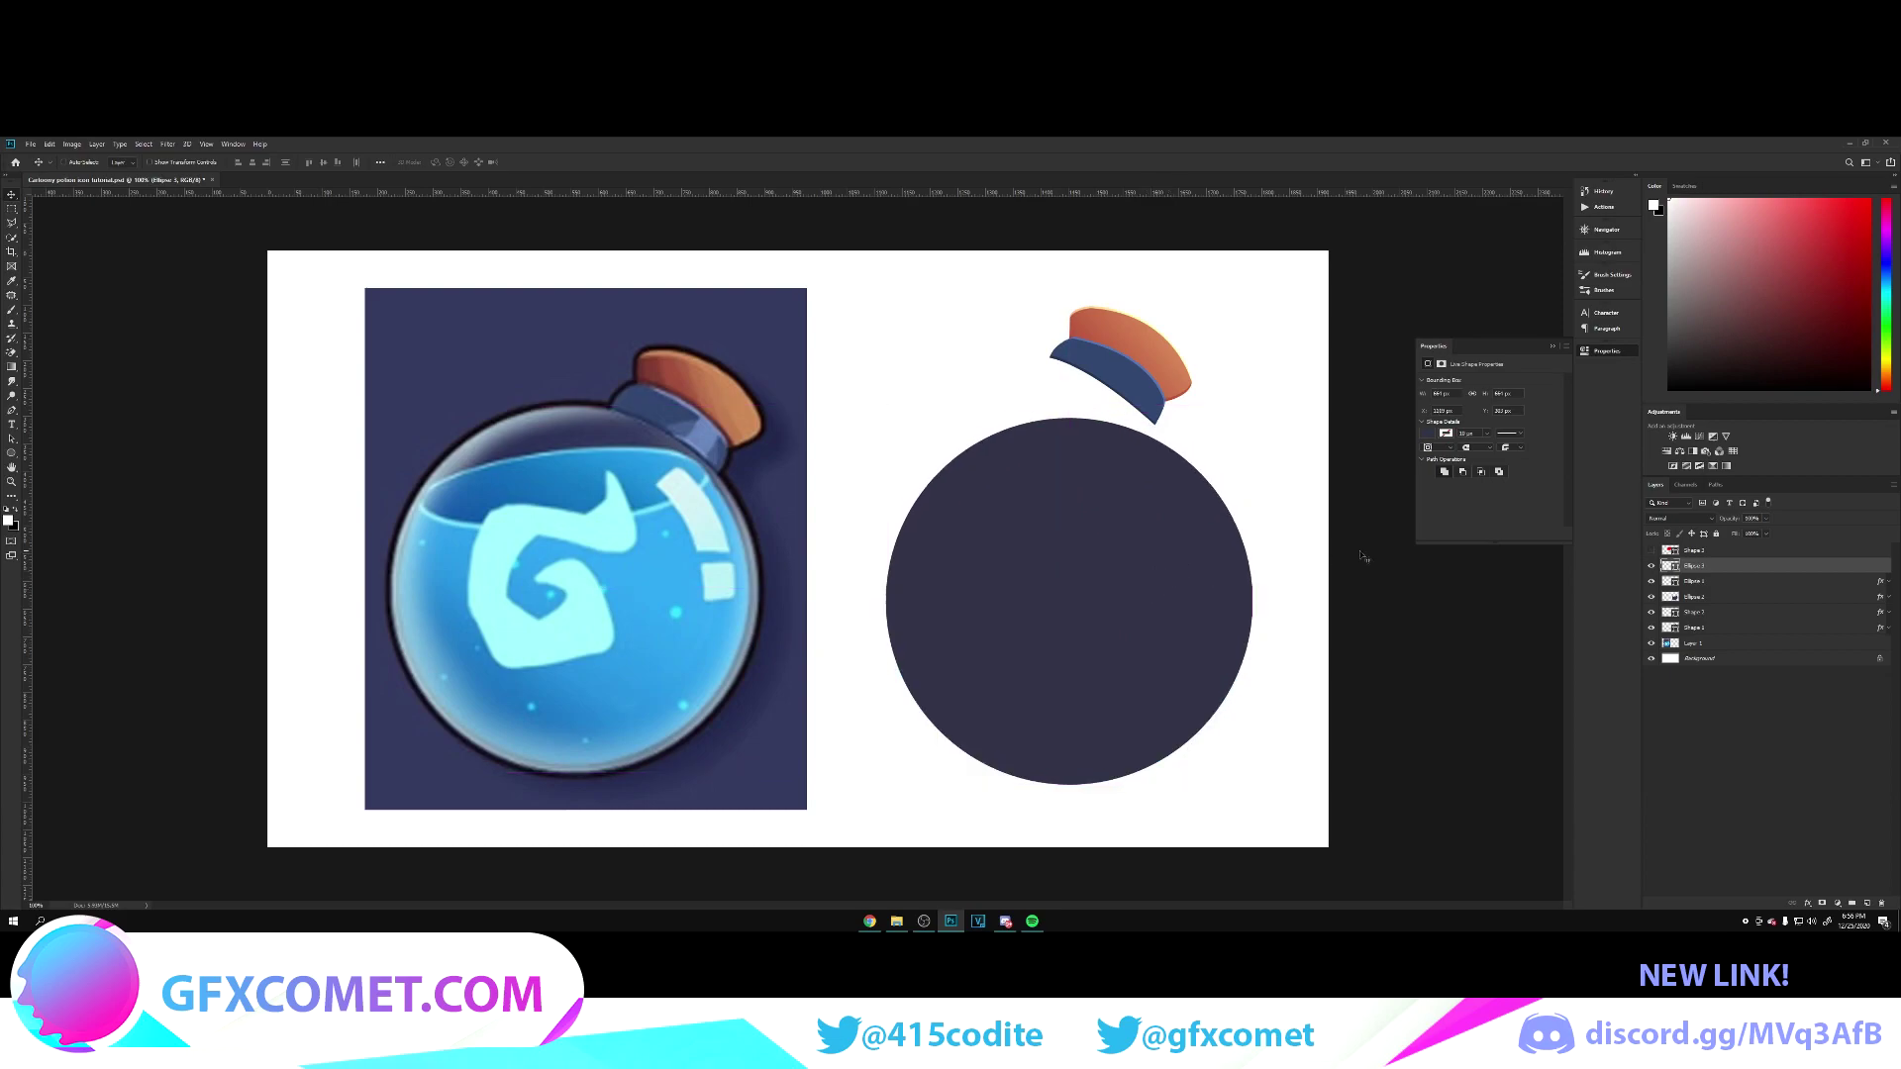
Step: Hide the white background, load the dark circle as a selection, add a new layer above it and hide the circle
mouse_move(1268, 561)
mouse_down()
mouse_move(1247, 561)
mouse_move(1269, 562)
mouse_up()
click(1652, 659)
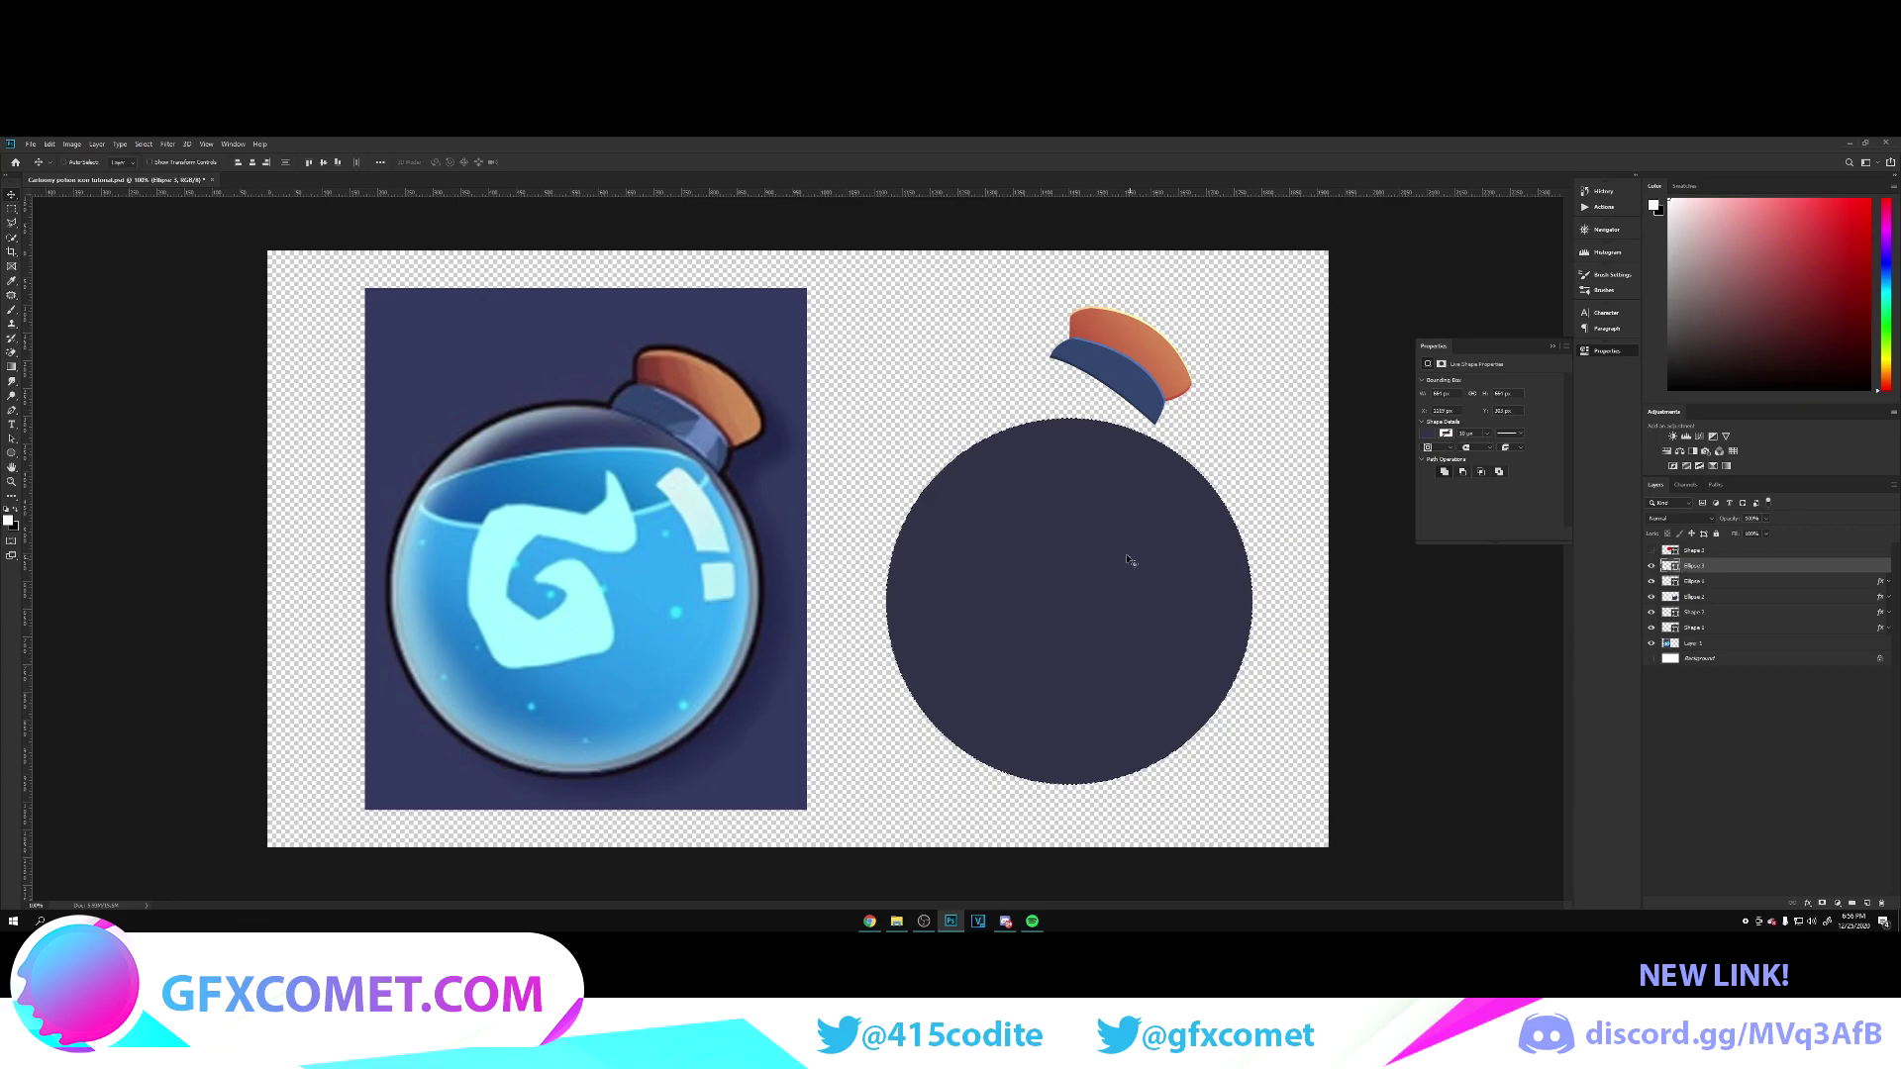
click(1866, 904)
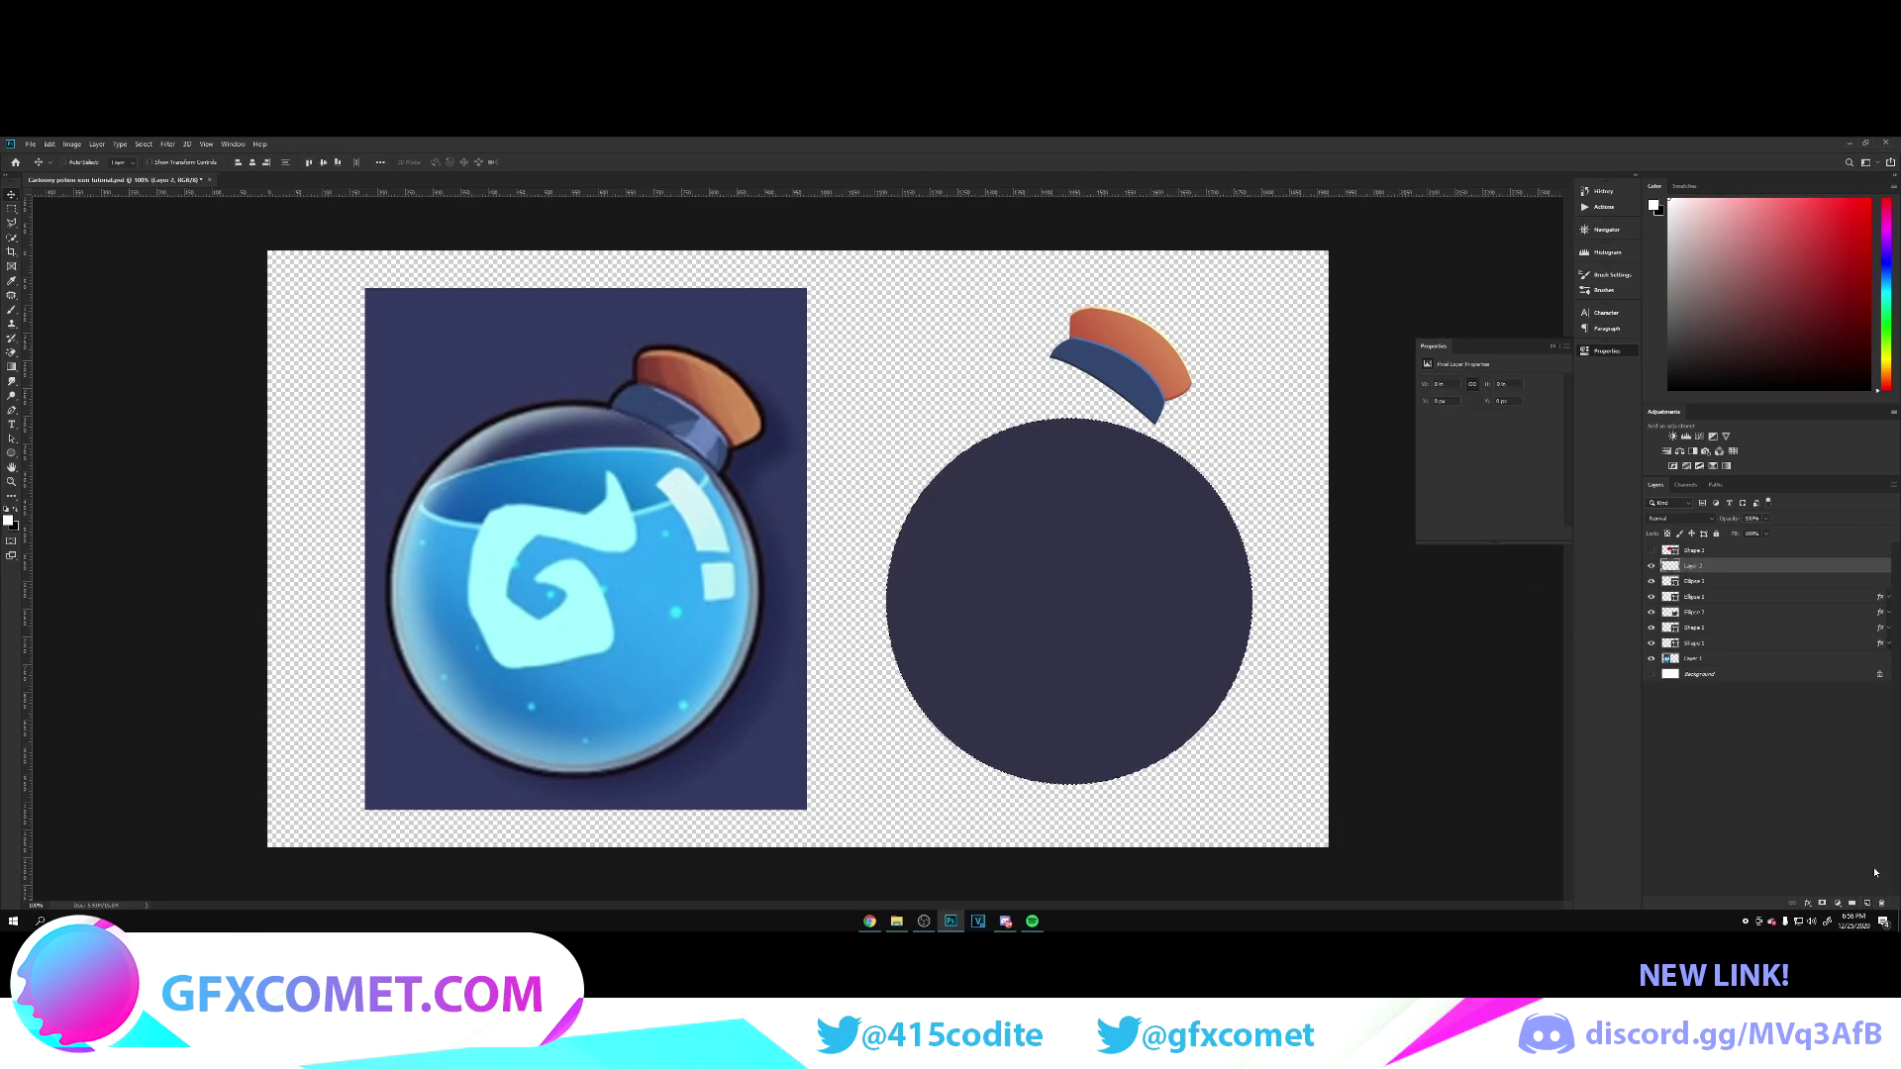
click(1651, 582)
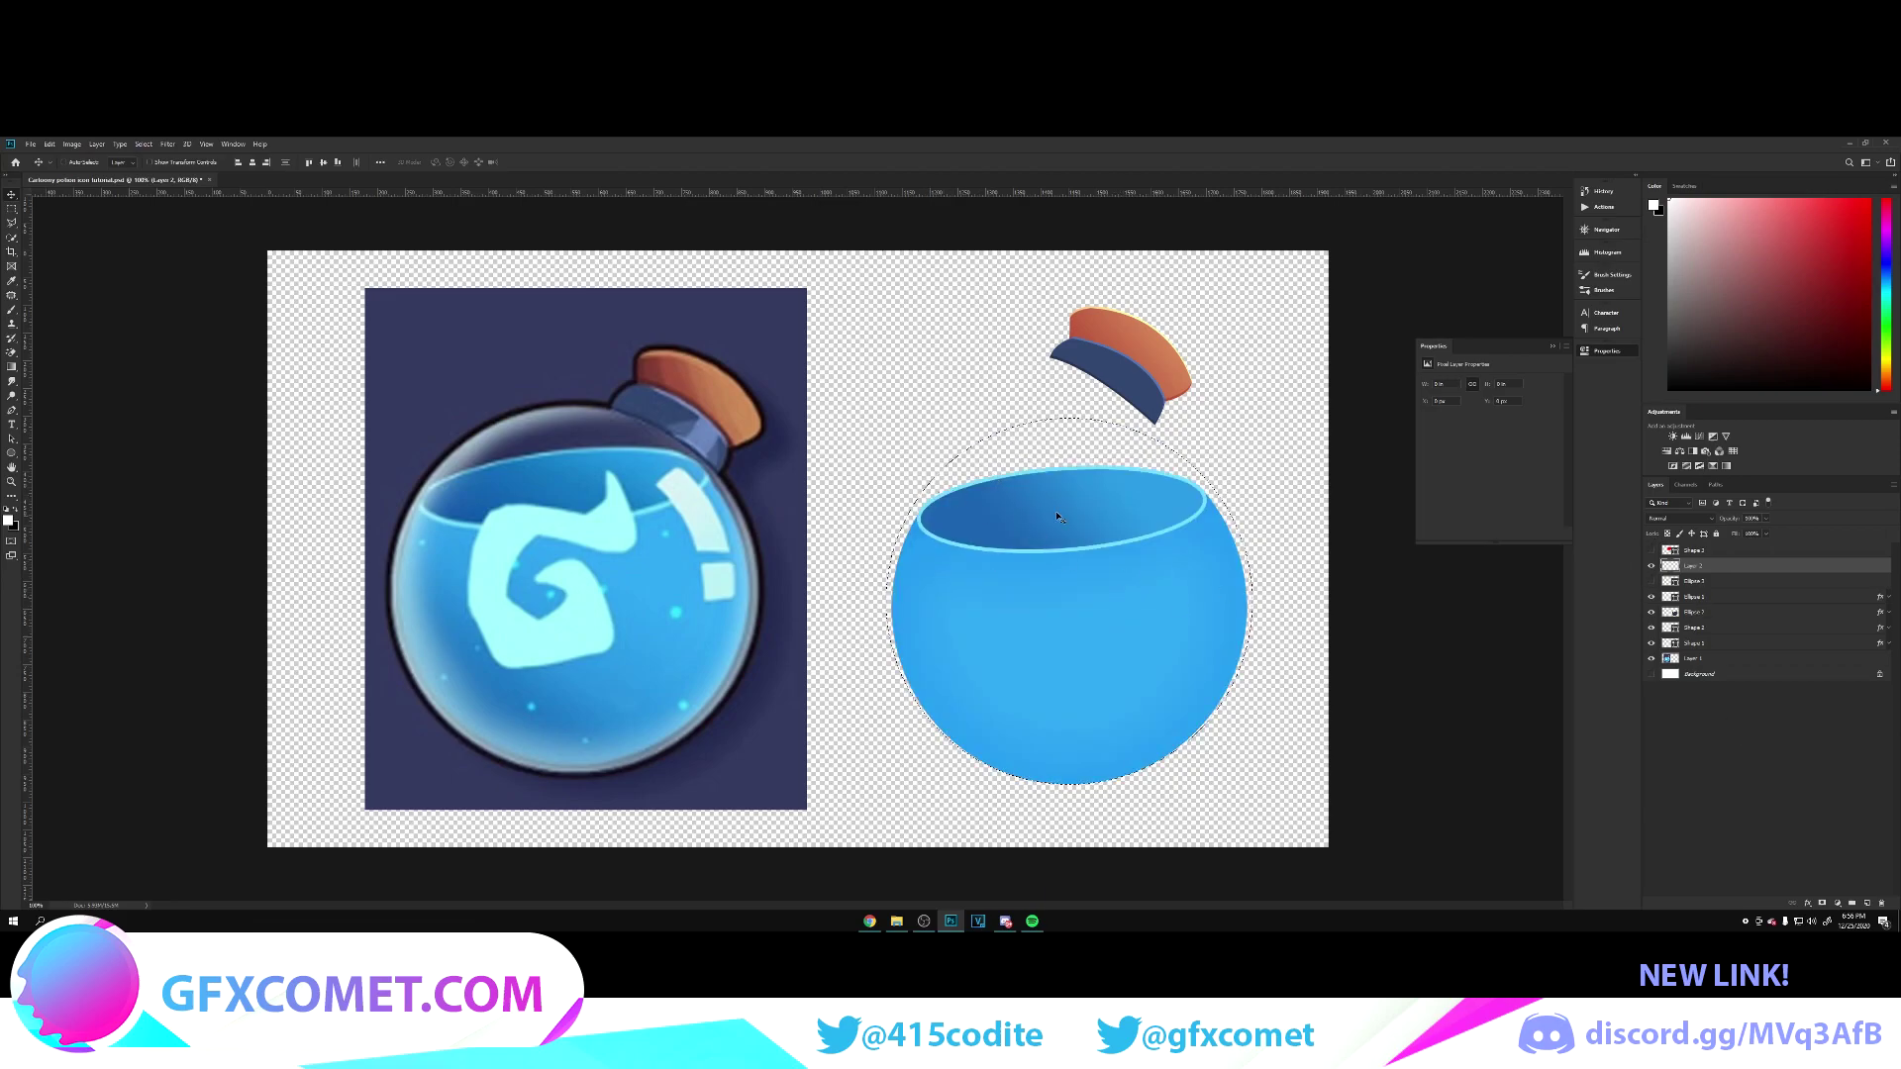
Step: Paint soft white highlights with a large soft brush around the edges of the circular selection for the glass
key(b)
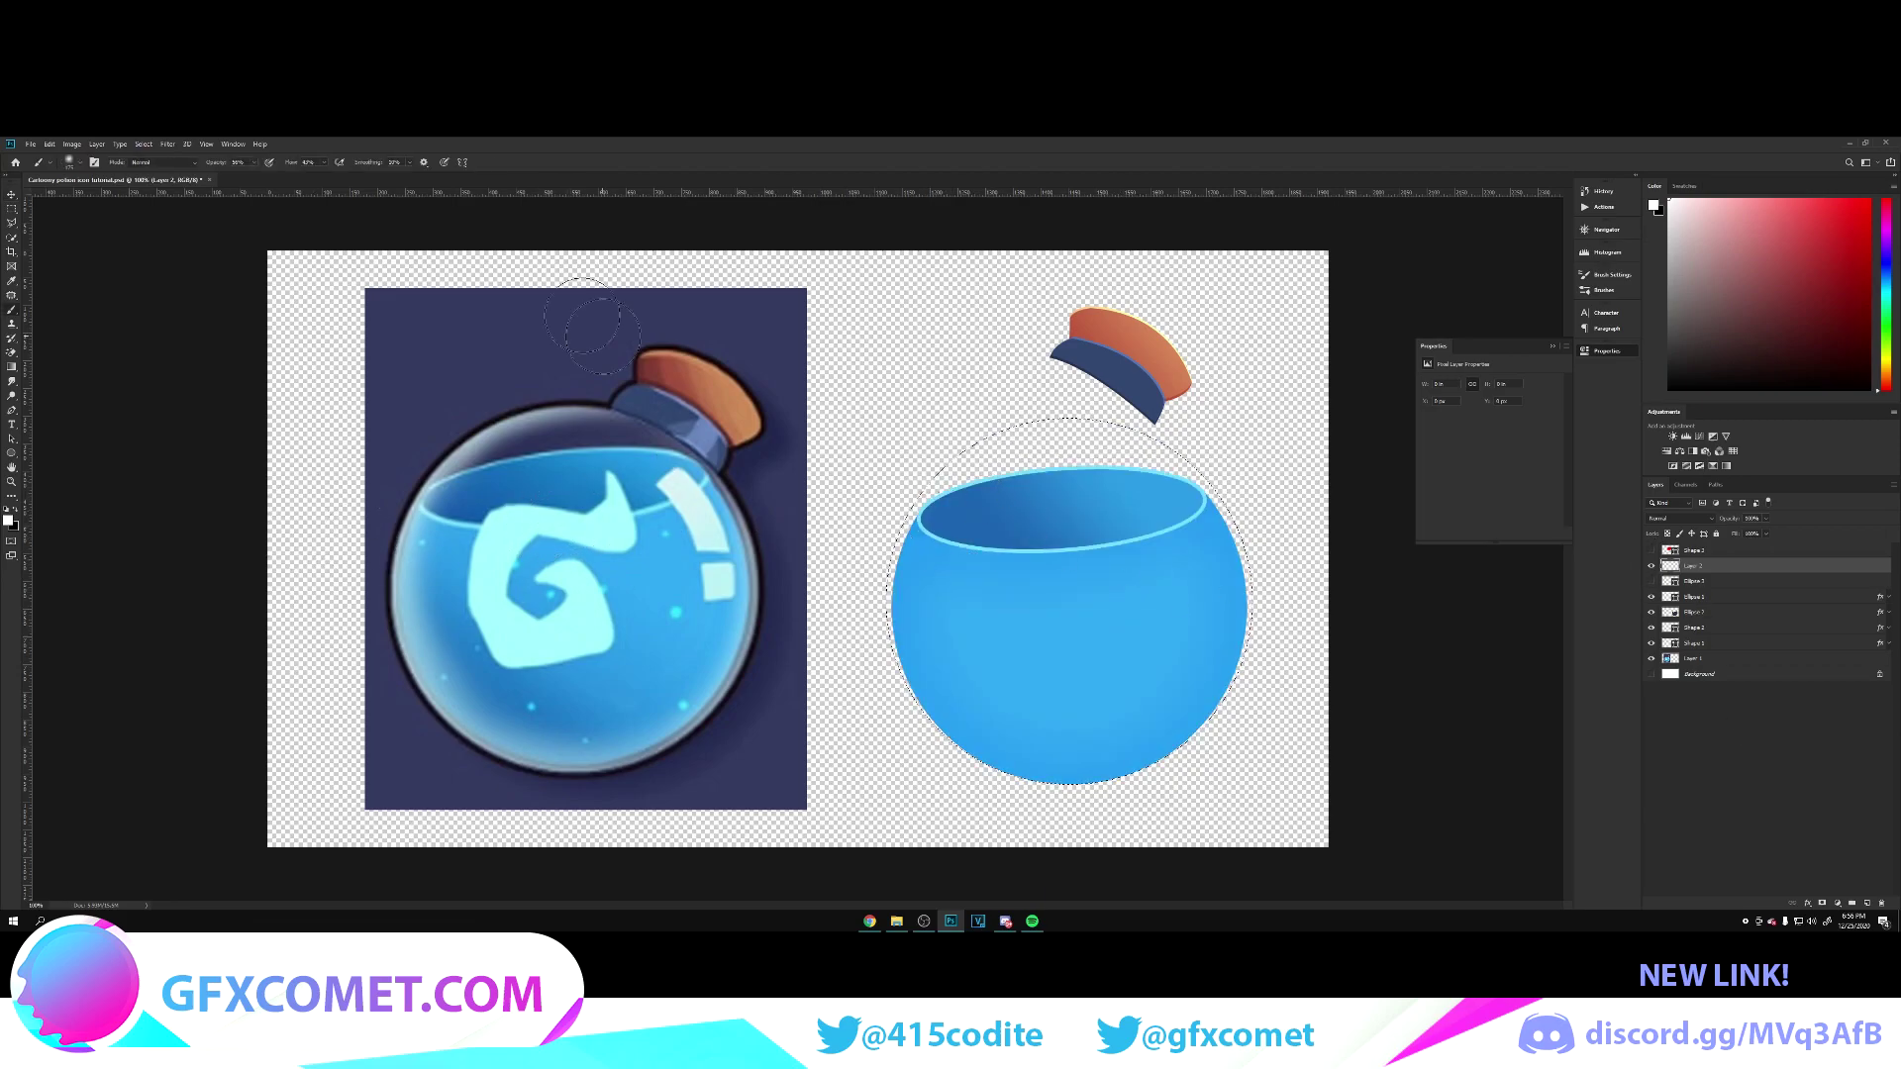
click(74, 166)
click(77, 166)
mouse_move(1036, 358)
mouse_down()
mouse_move(975, 385)
mouse_move(1058, 378)
mouse_move(902, 445)
mouse_up()
mouse_move(995, 388)
mouse_down()
mouse_move(853, 470)
mouse_move(908, 446)
mouse_move(818, 604)
mouse_up()
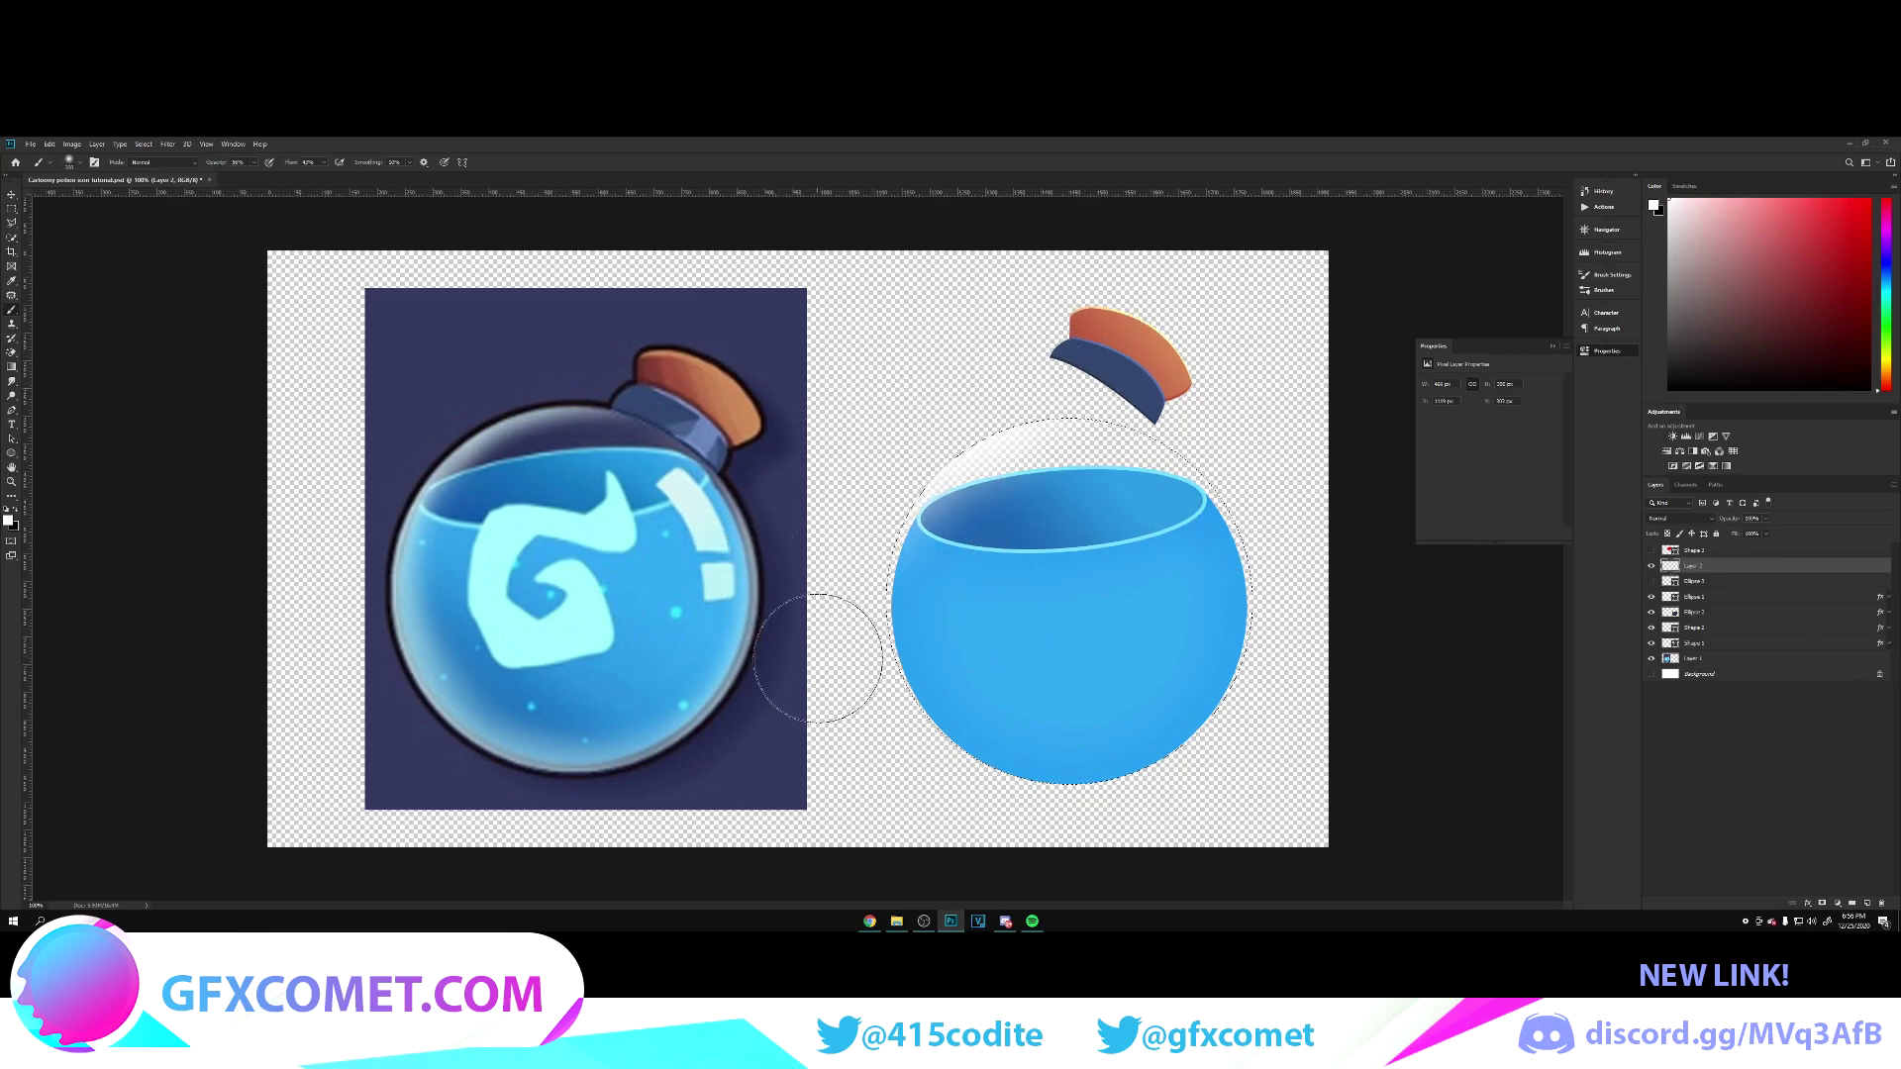
mouse_move(942, 793)
mouse_down()
mouse_move(856, 658)
mouse_move(901, 814)
mouse_move(879, 624)
mouse_up()
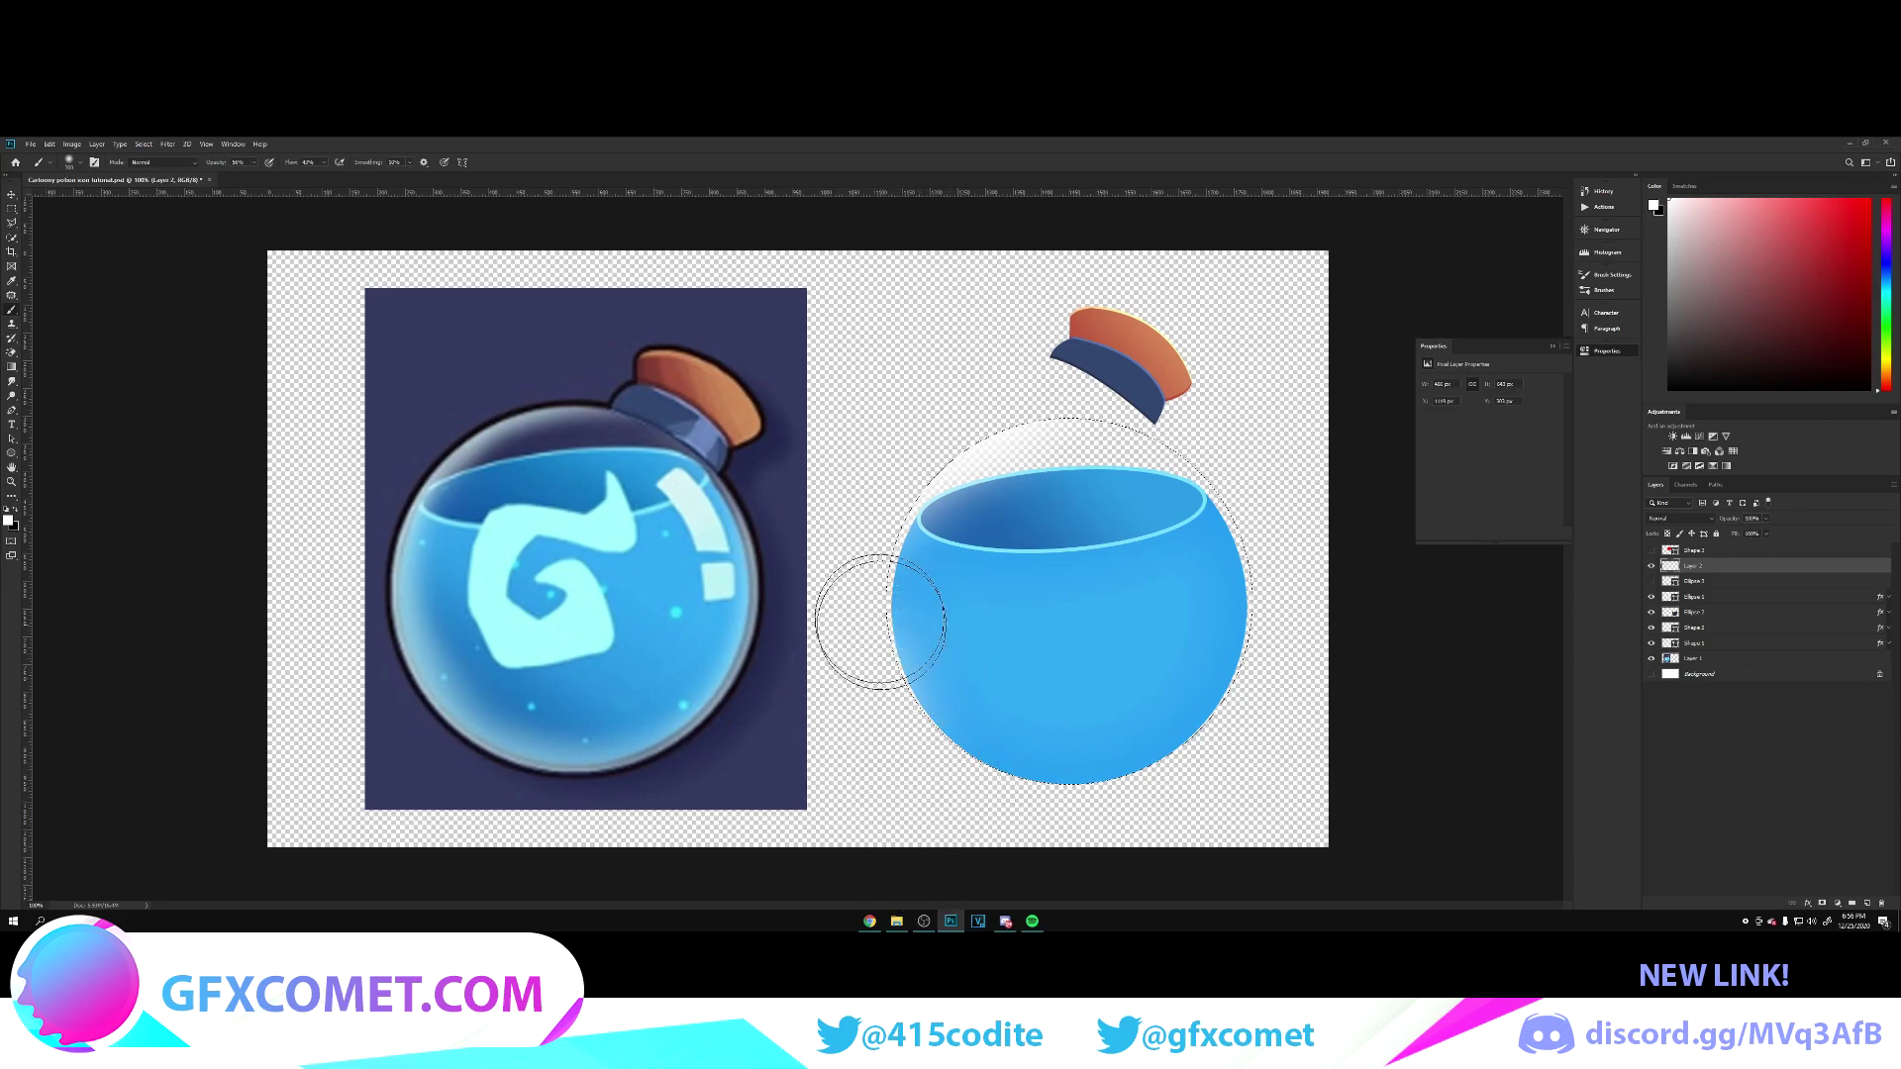
mouse_move(857, 829)
mouse_down()
mouse_move(798, 615)
mouse_move(870, 742)
mouse_move(1231, 836)
mouse_move(1297, 822)
mouse_up()
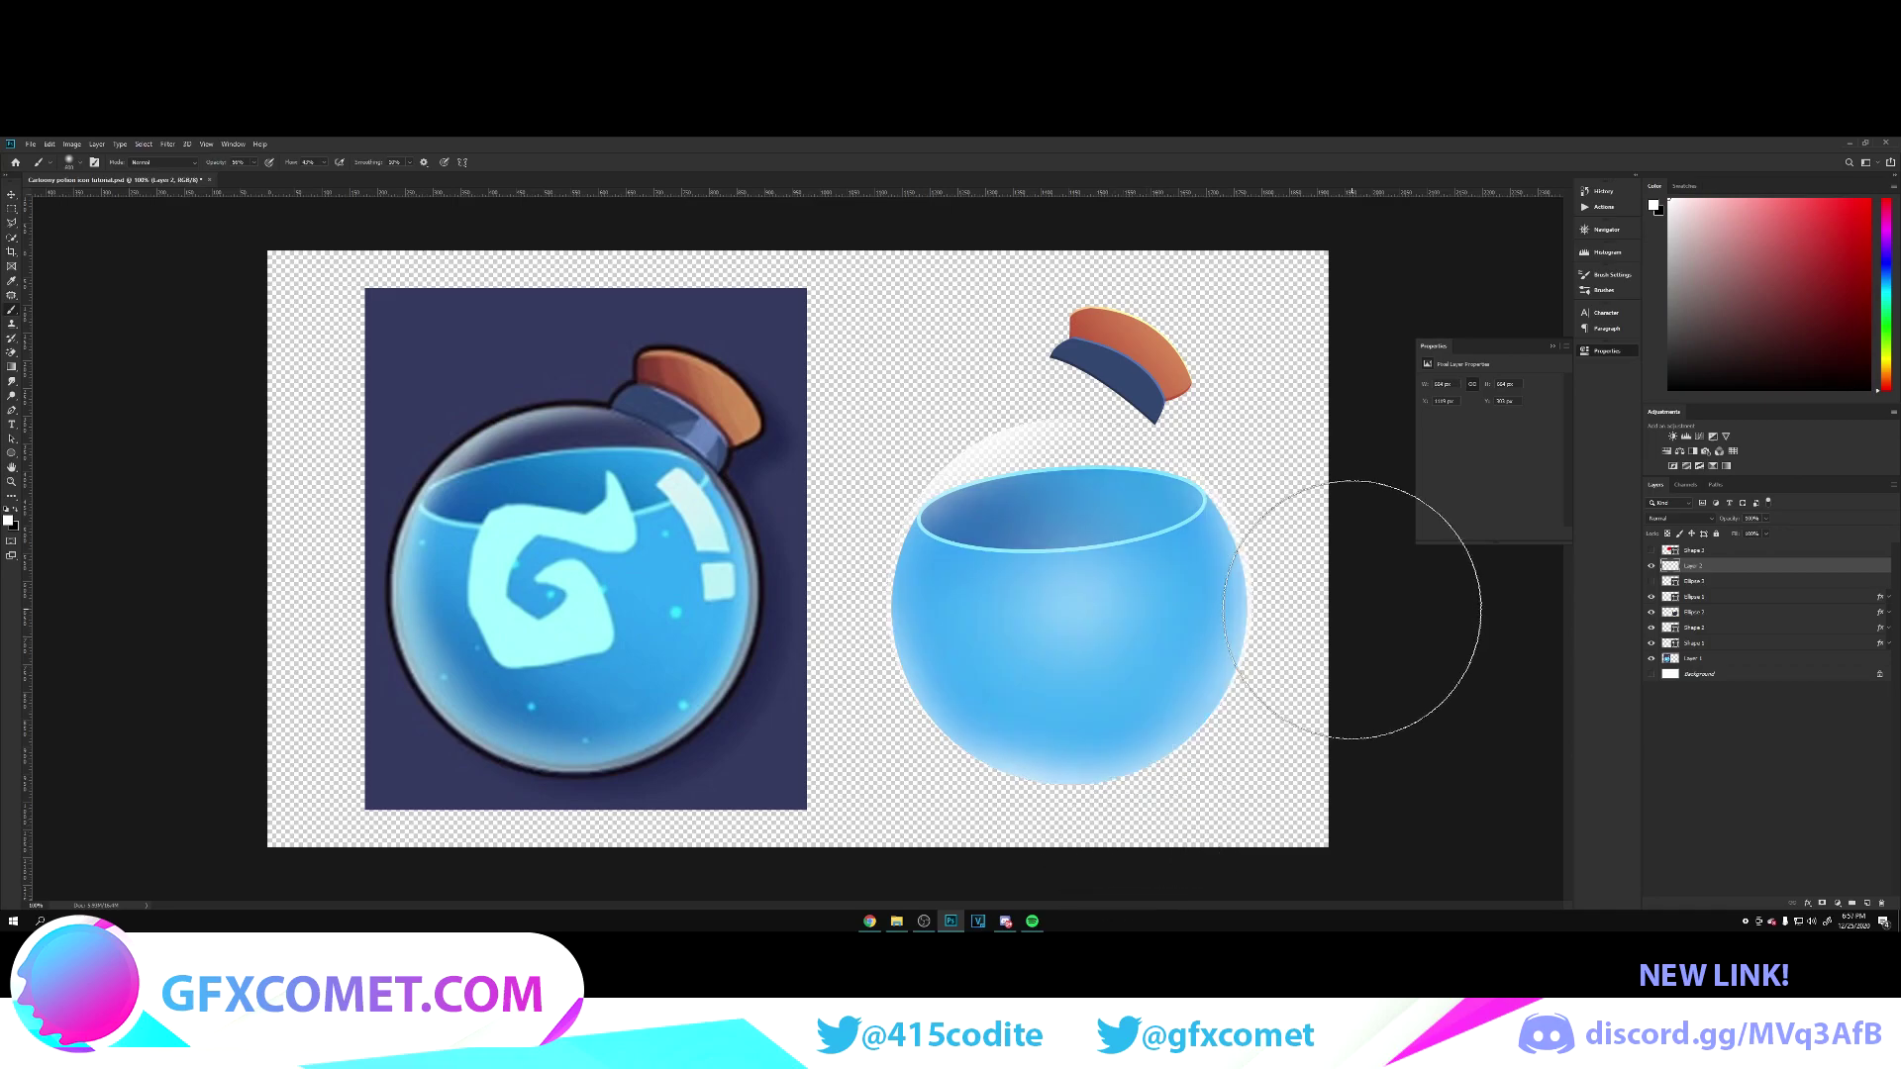
Step: Fill the Background layer with black to check the glass highlights
key(v)
click(1710, 676)
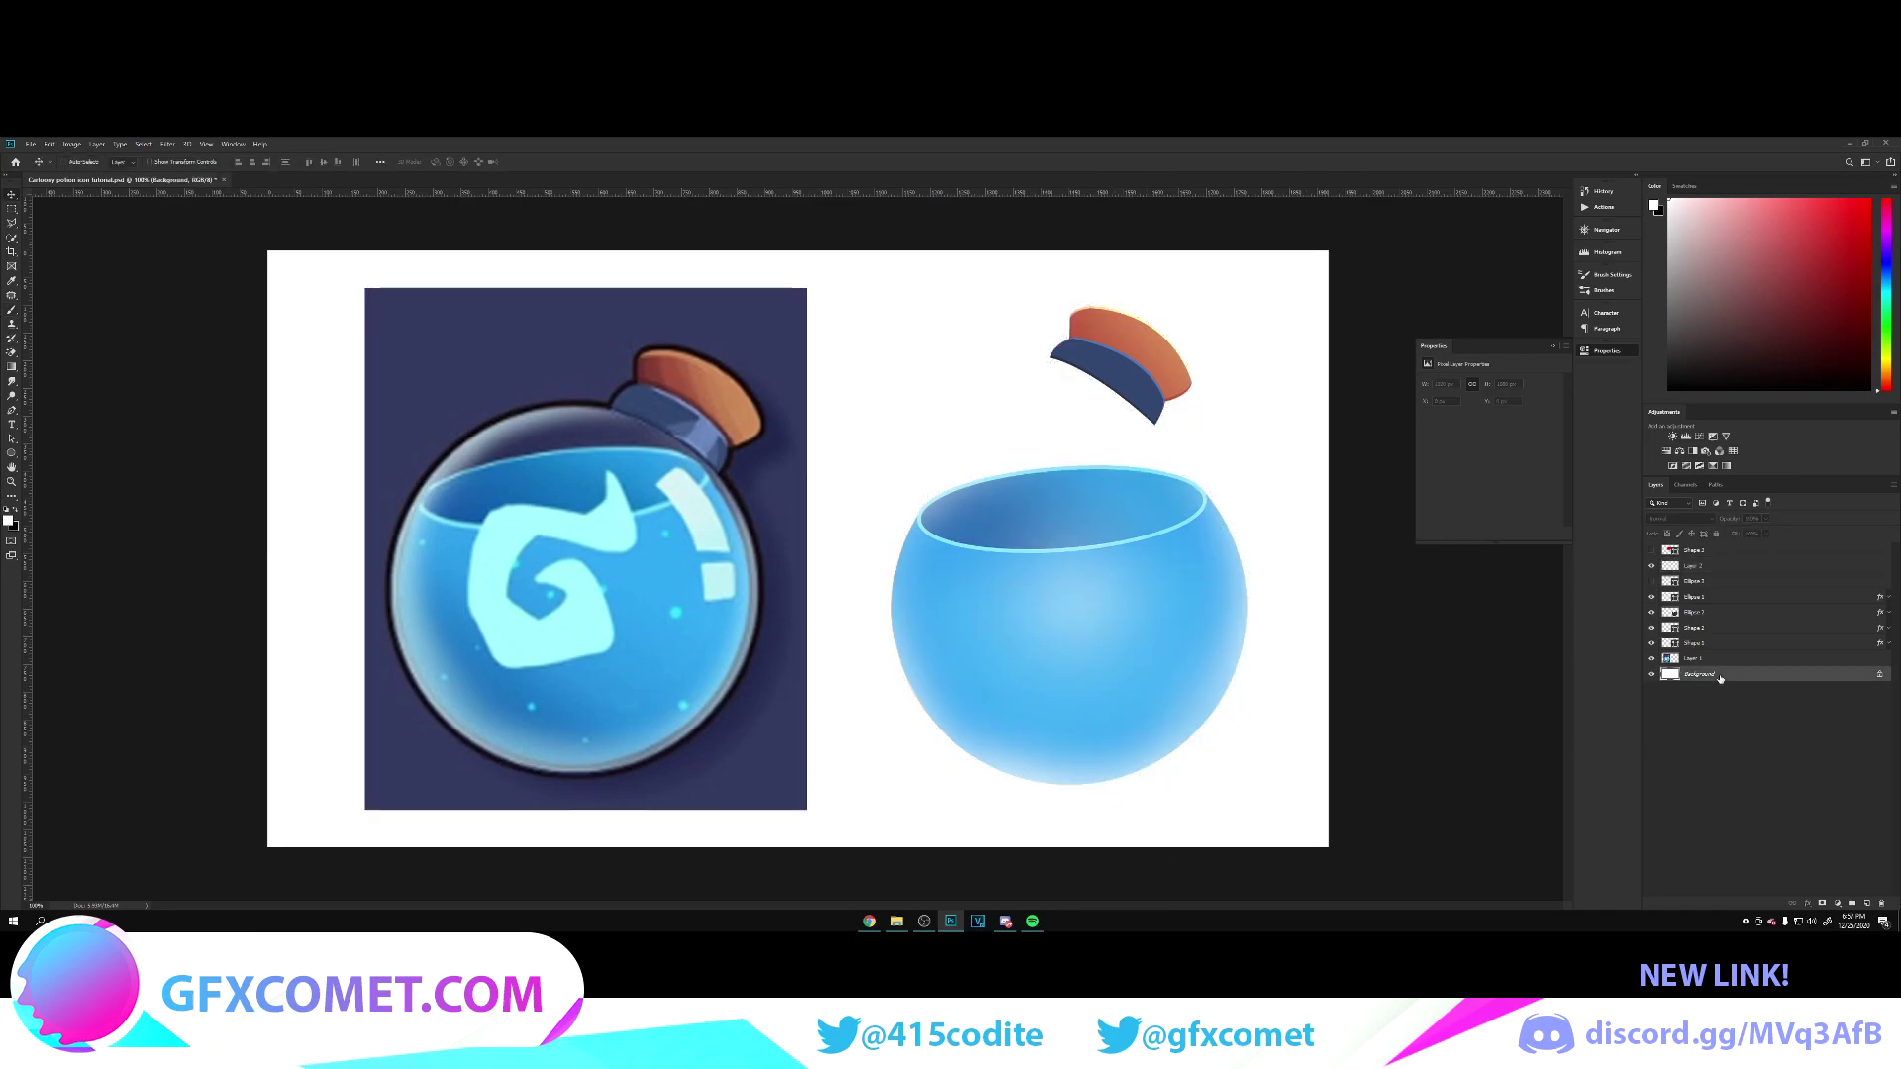
key(d)
key(alt+BackSpace)
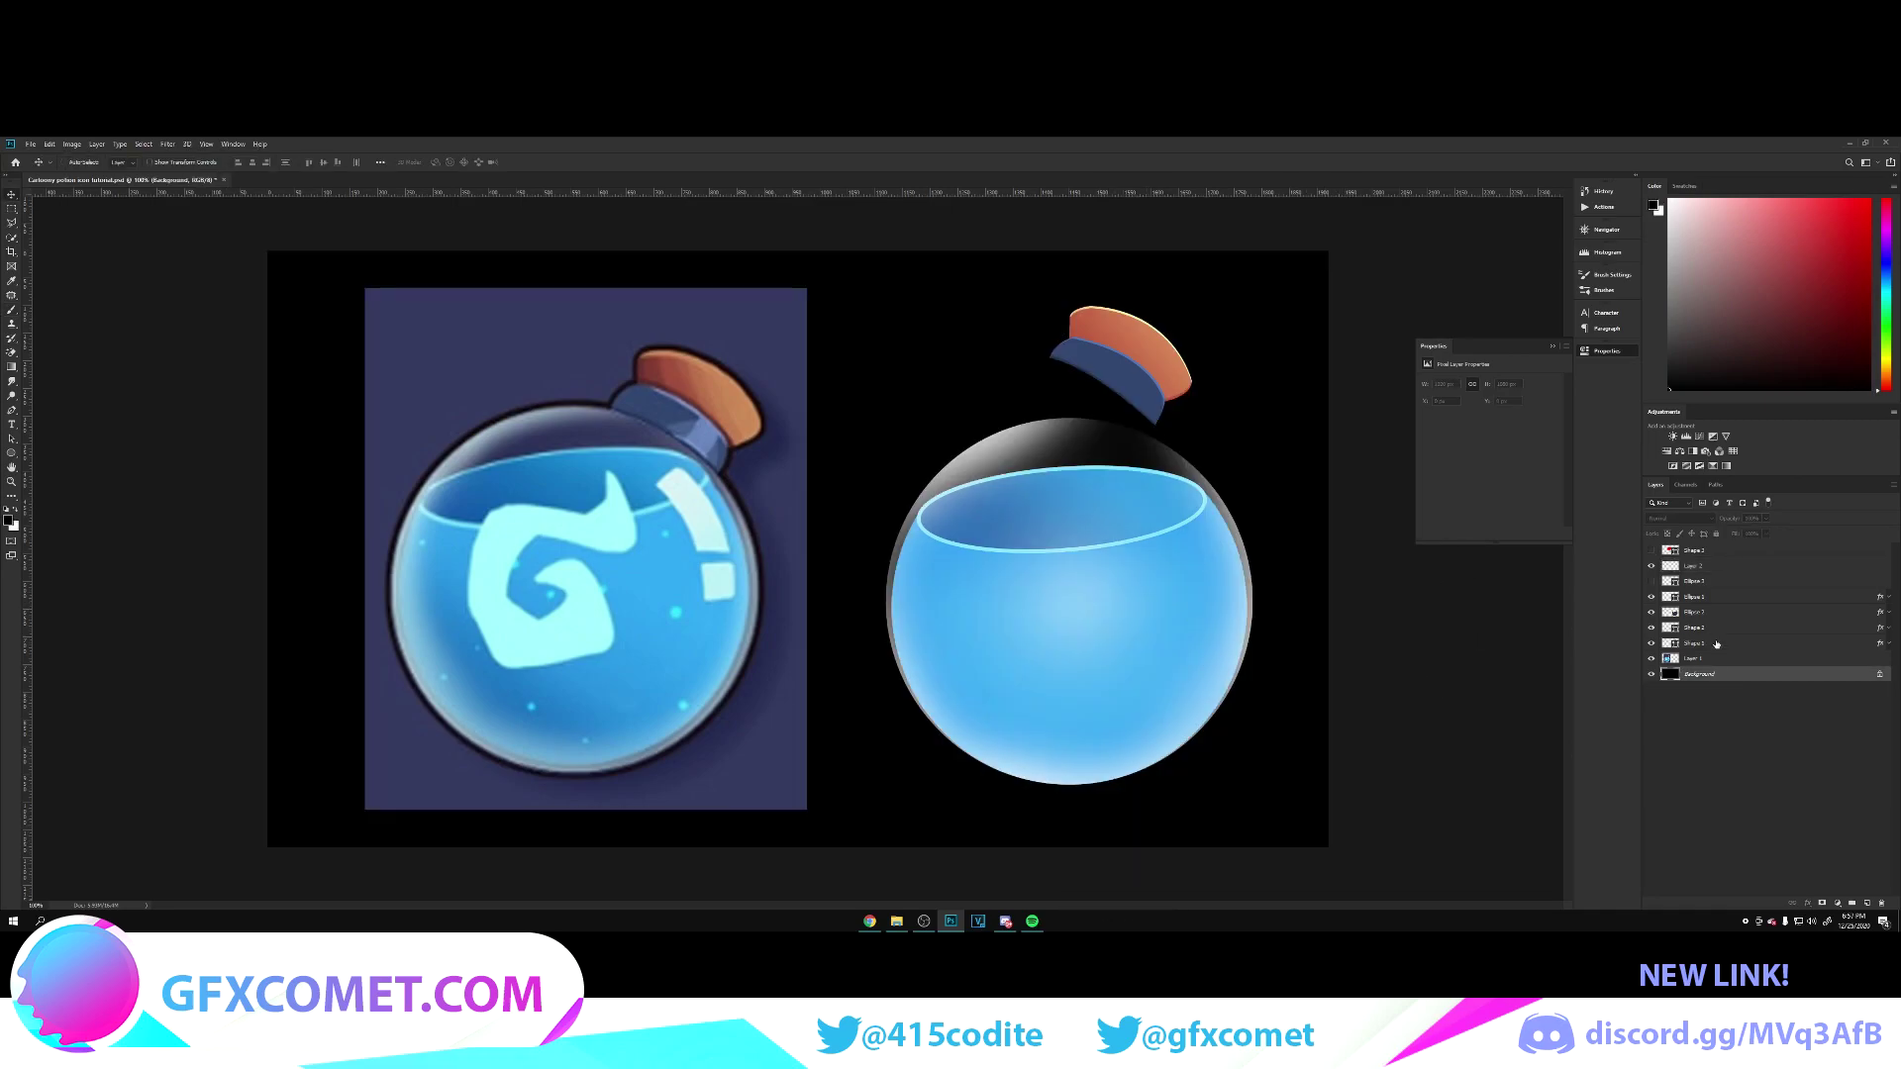
Step: Transform the painted glass highlight layer slightly narrower so its sides line up with the liquid body
click(1713, 567)
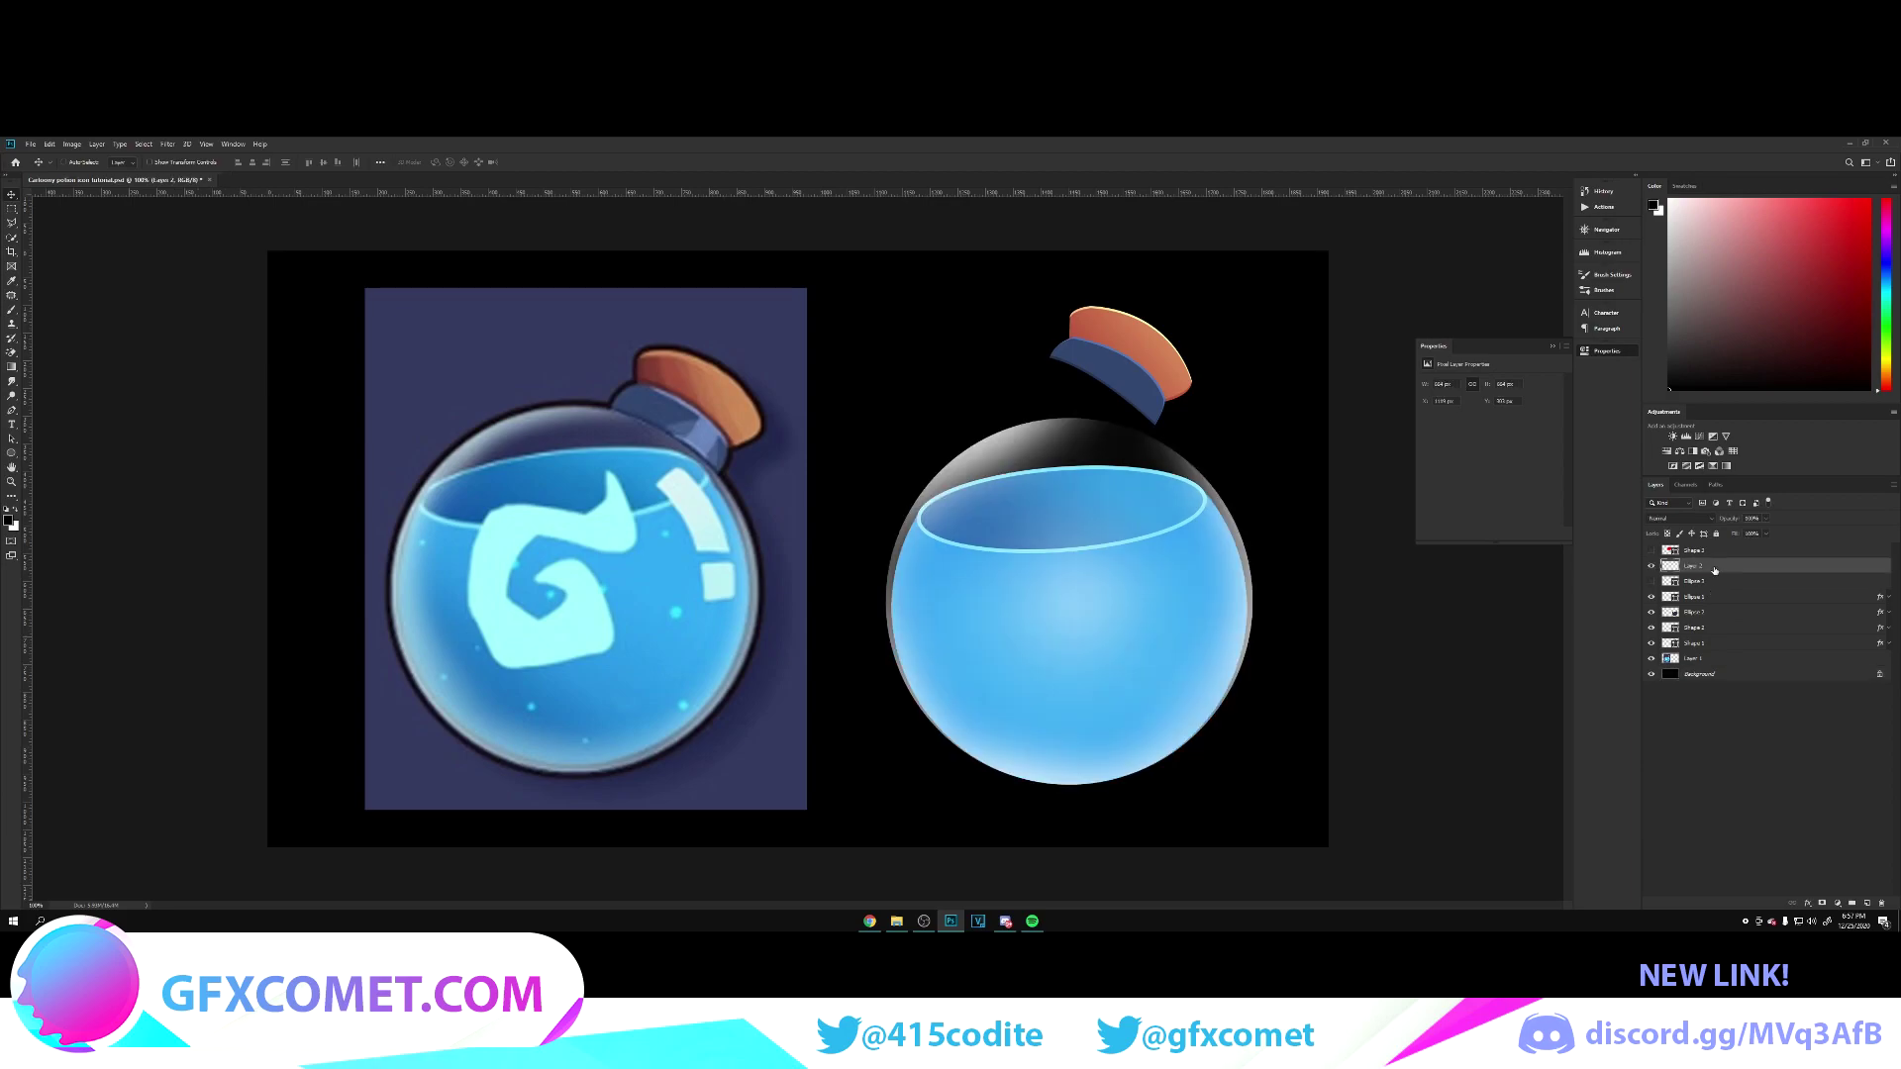
key(ctrl+t)
drag(1252, 600, 1252, 601)
drag(885, 601, 889, 603)
key(Return)
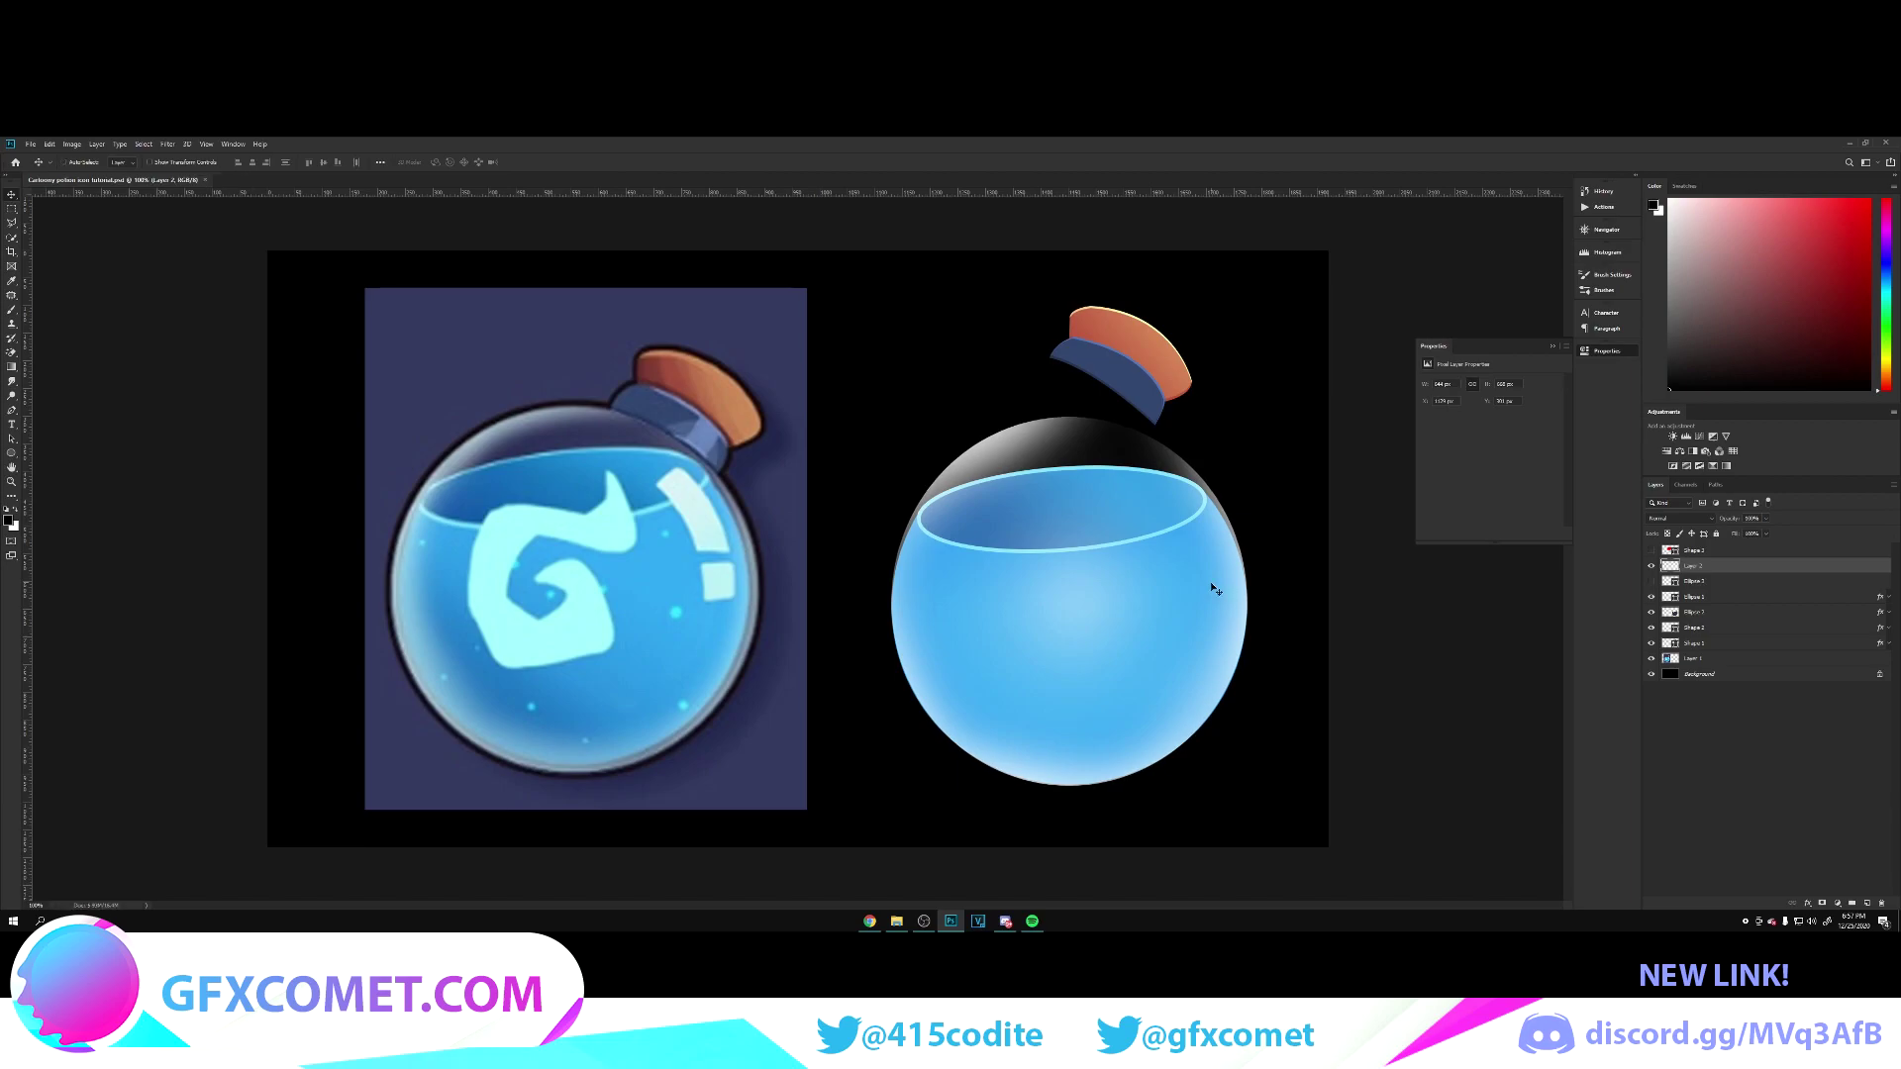
Step: Apply a smooth Inner Bevel with Overlay highlight and shadow to the glass highlight, and place an Overlay copy beneath it
right_click(1720, 569)
click(1774, 460)
click(1421, 564)
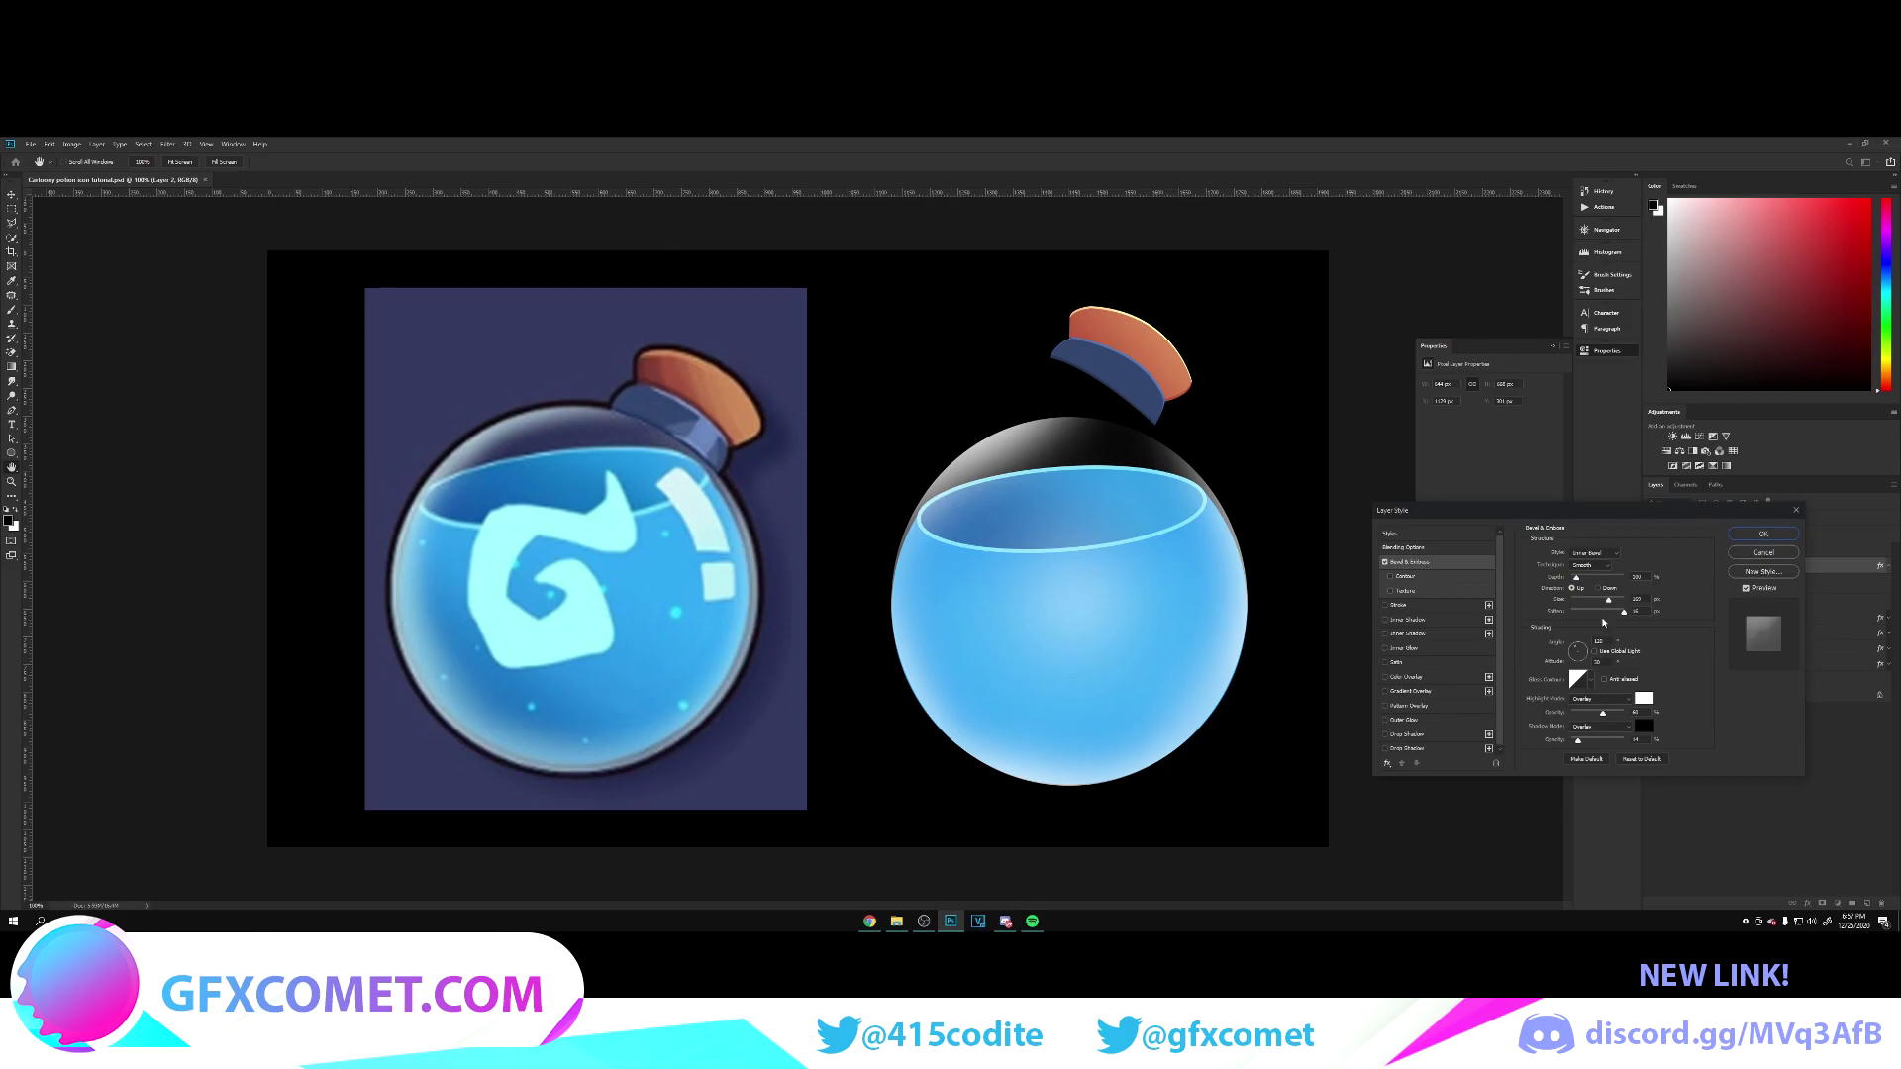
mouse_move(1601, 601)
mouse_down()
mouse_move(1585, 601)
mouse_move(1619, 580)
mouse_up()
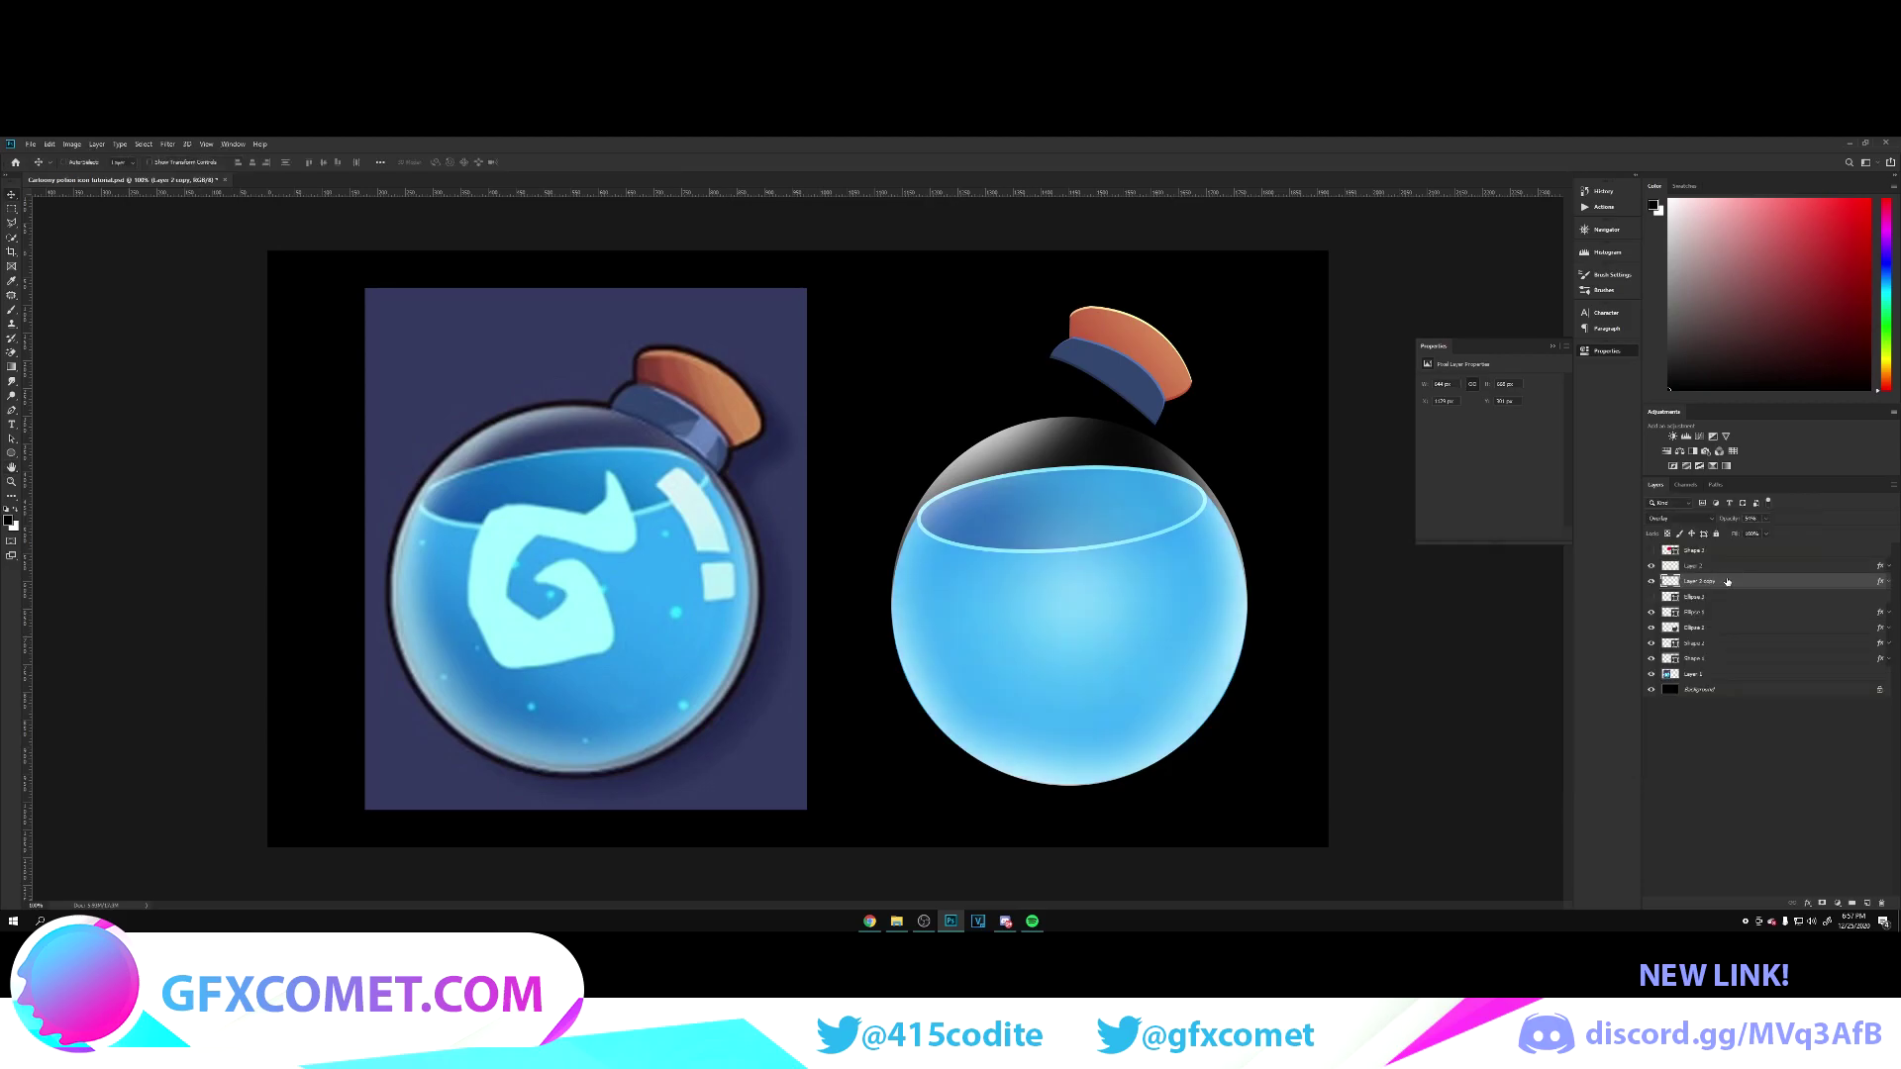
Step: Try another Overlay copy of the glass highlight without effects and with adjusted opacity, and delete it
drag(1728, 581, 1739, 565)
drag(1879, 567, 1879, 903)
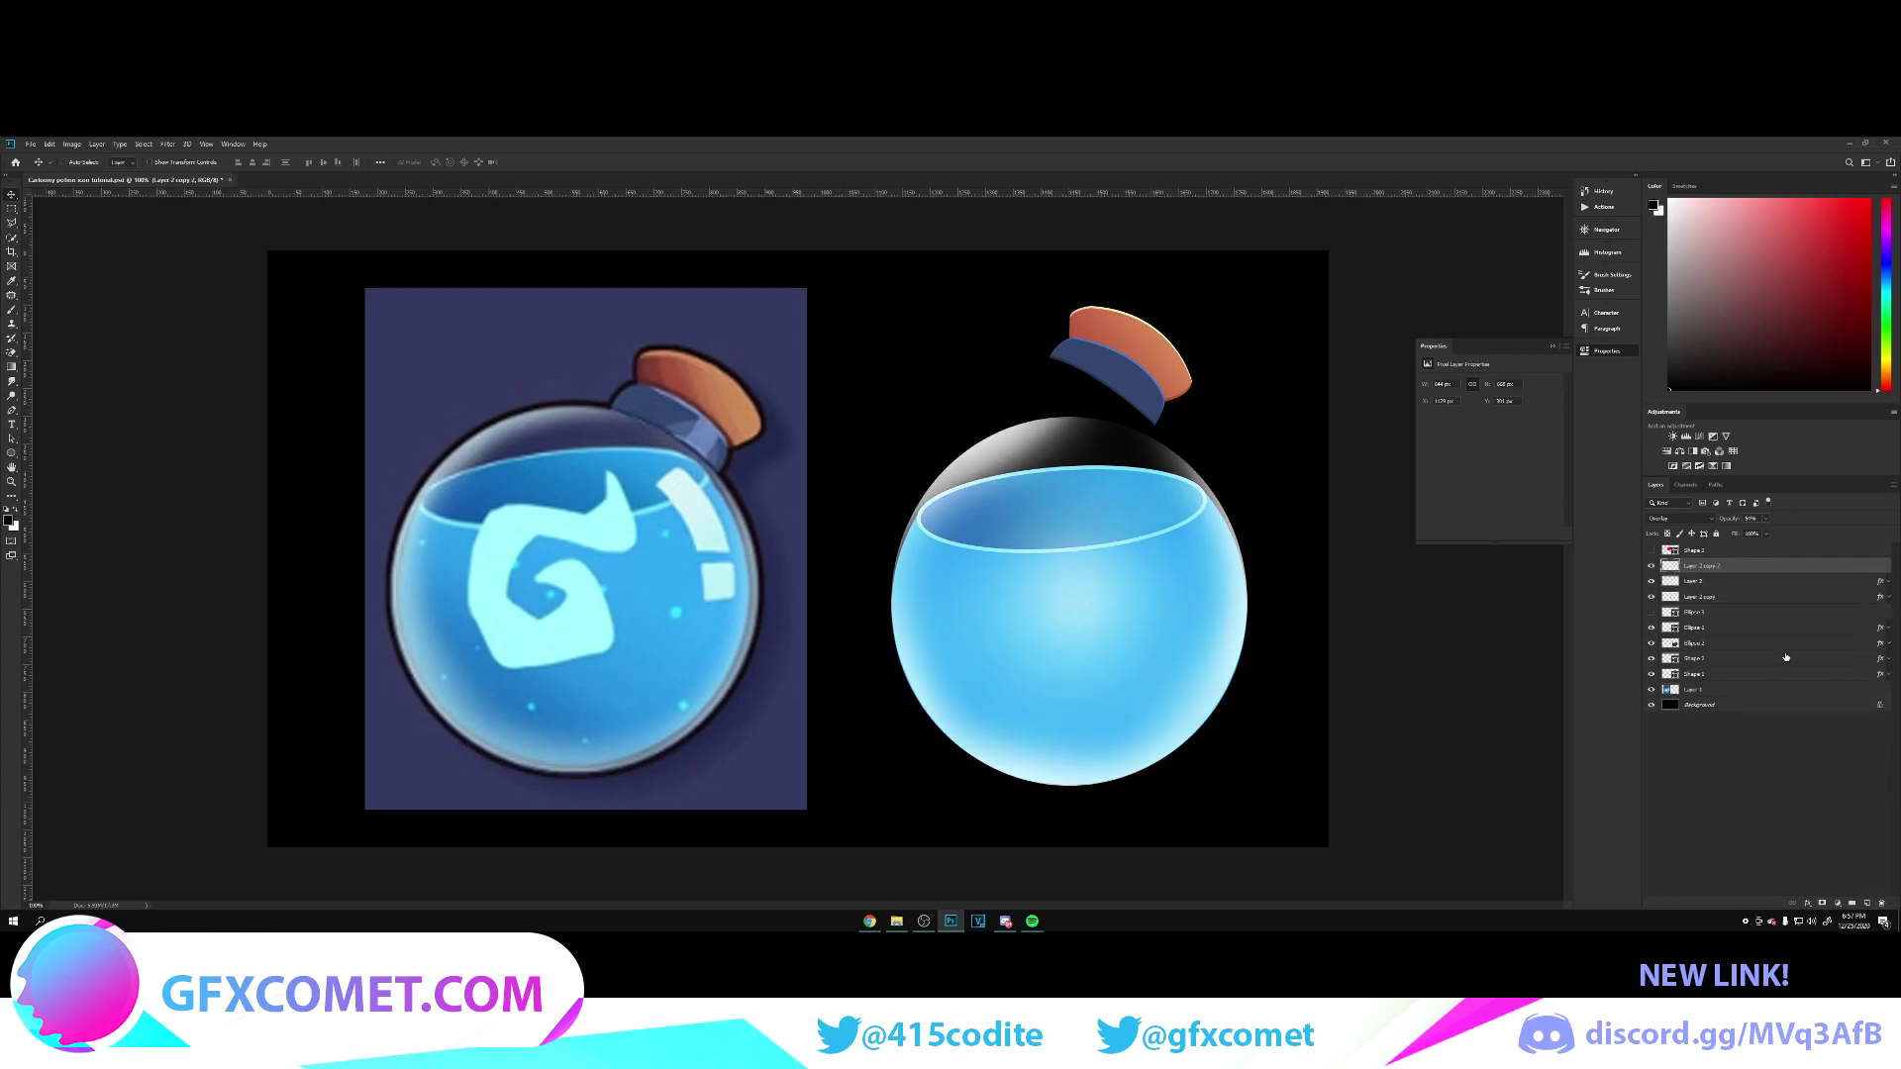
drag(1731, 522, 1868, 525)
mouse_move(1317, 599)
mouse_down()
mouse_move(1077, 599)
mouse_move(1321, 584)
mouse_move(1310, 598)
mouse_up()
key(Delete)
Step: Draw a black circle on a new layer and scale it to cover the whole round bottle body
key(ctrl+shift+alt+n)
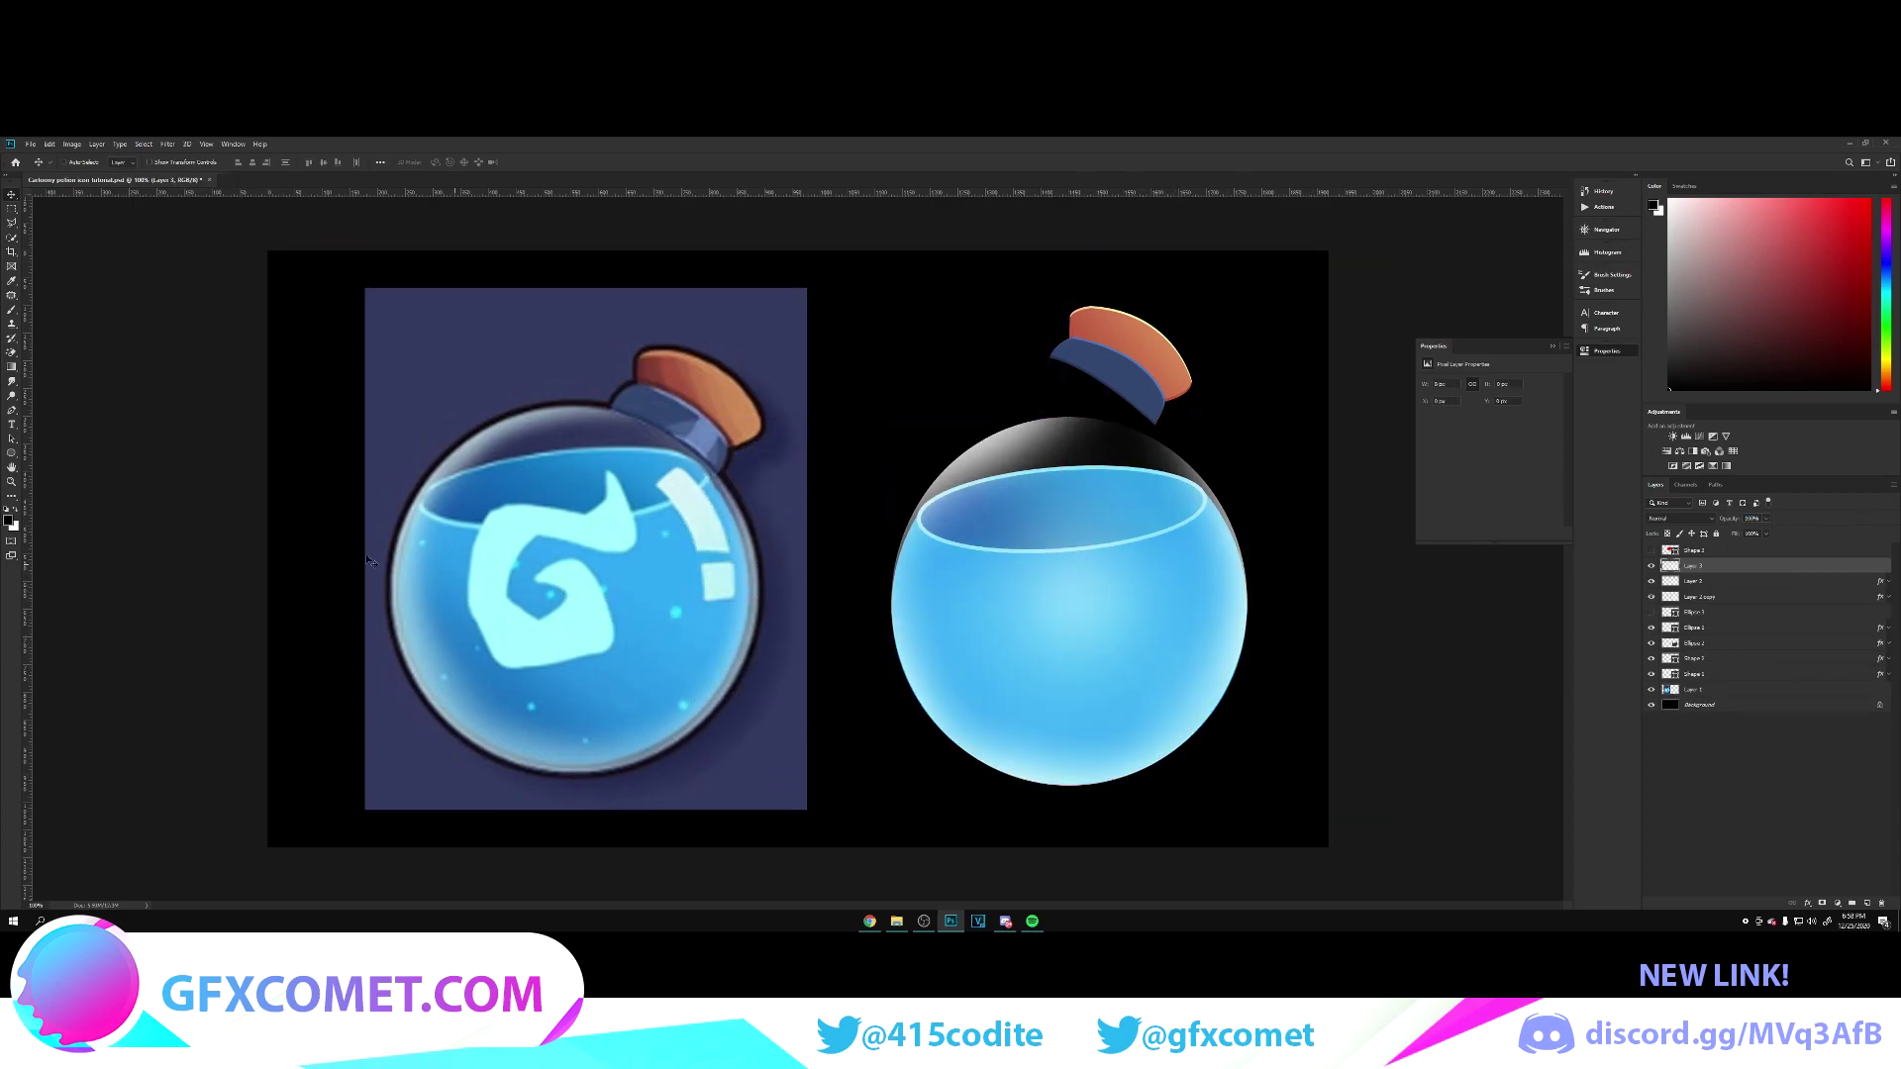
click(10, 453)
drag(893, 776, 1292, 414)
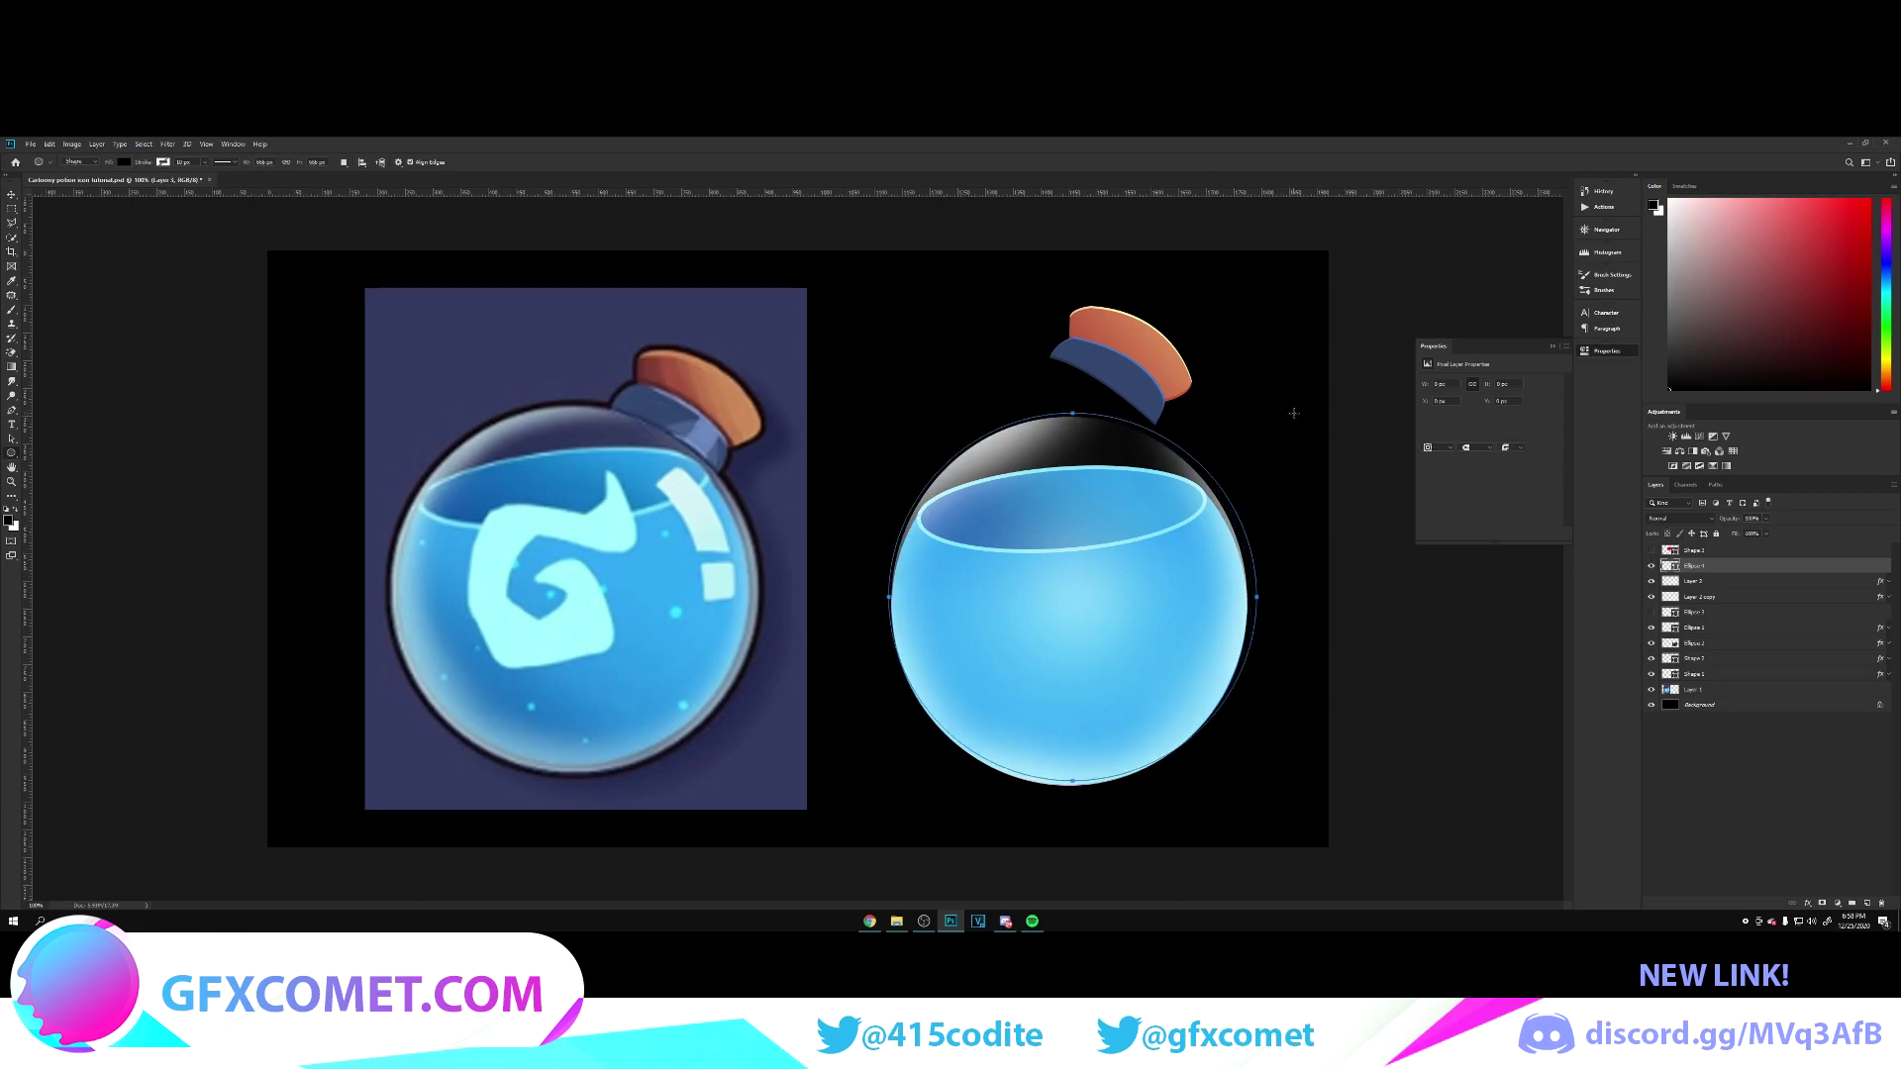
key(v)
drag(1200, 508, 1201, 513)
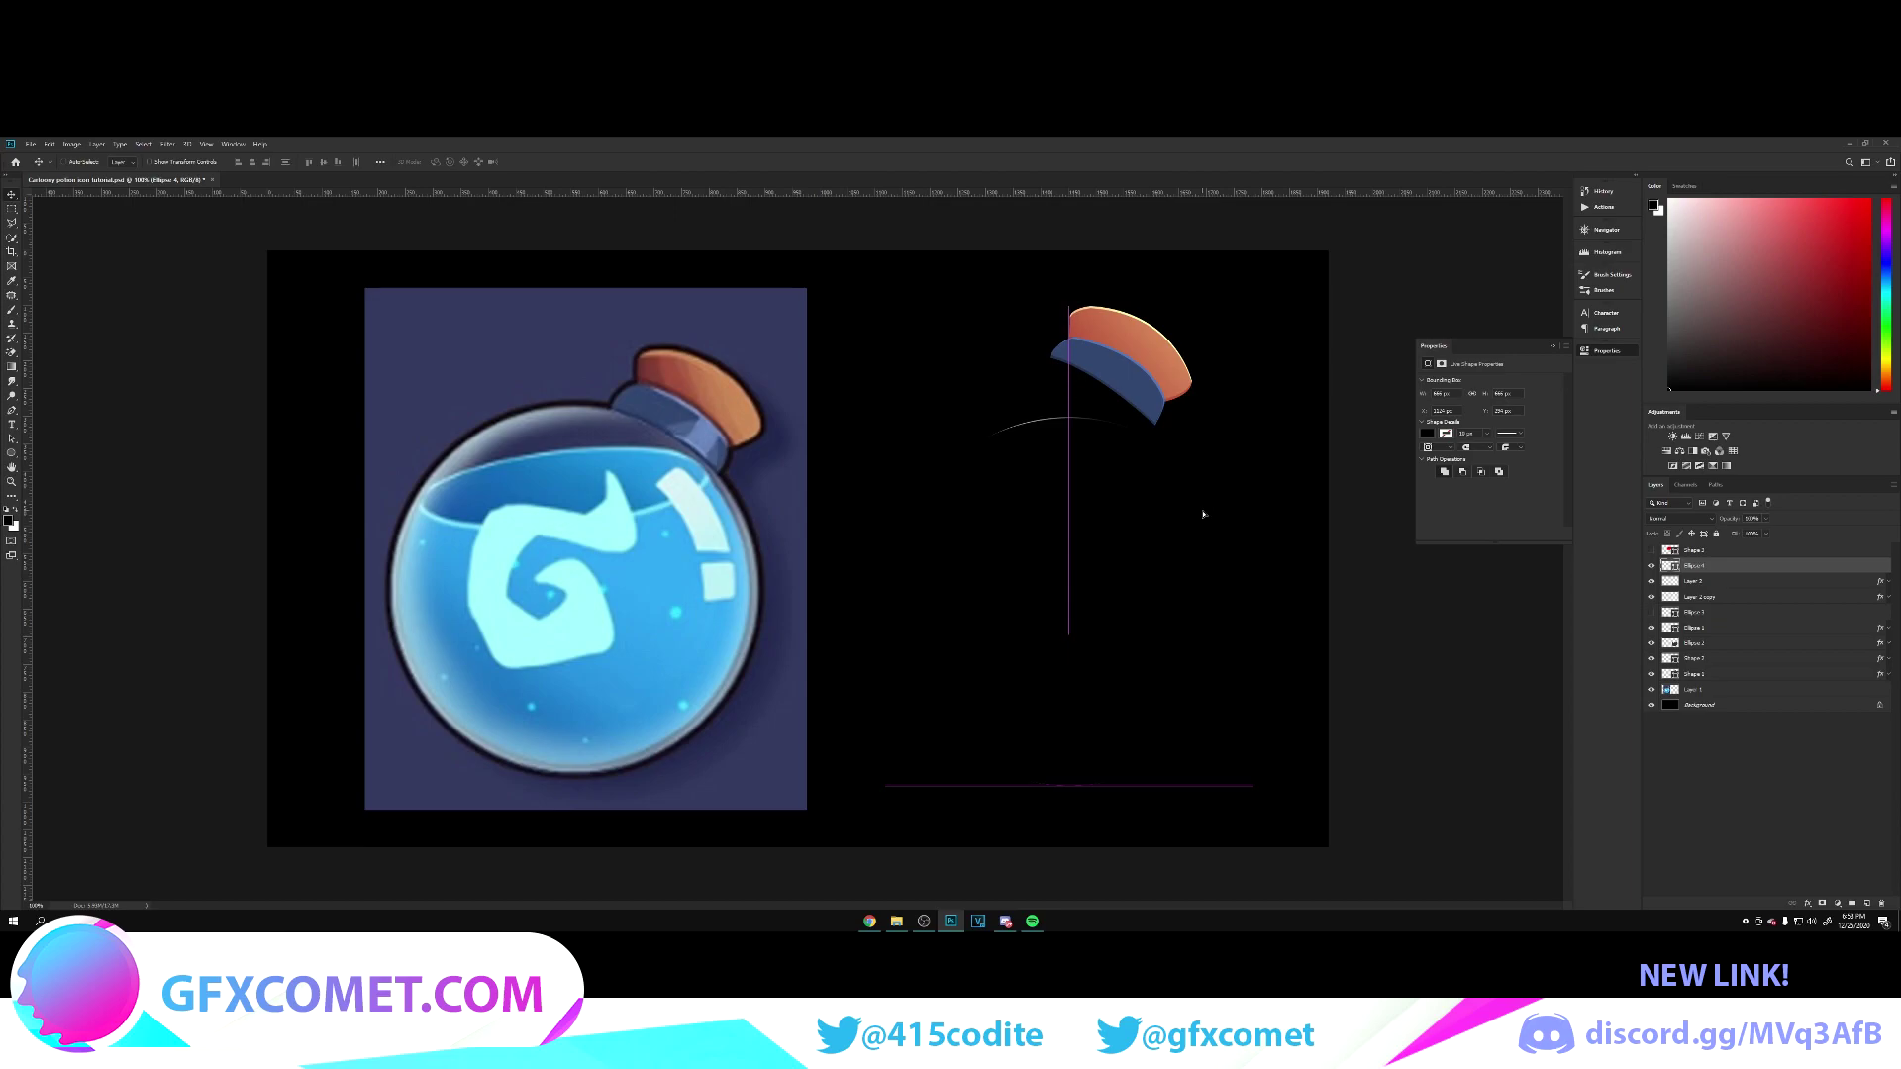
key(ctrl+t)
drag(1251, 417, 1256, 419)
key(Return)
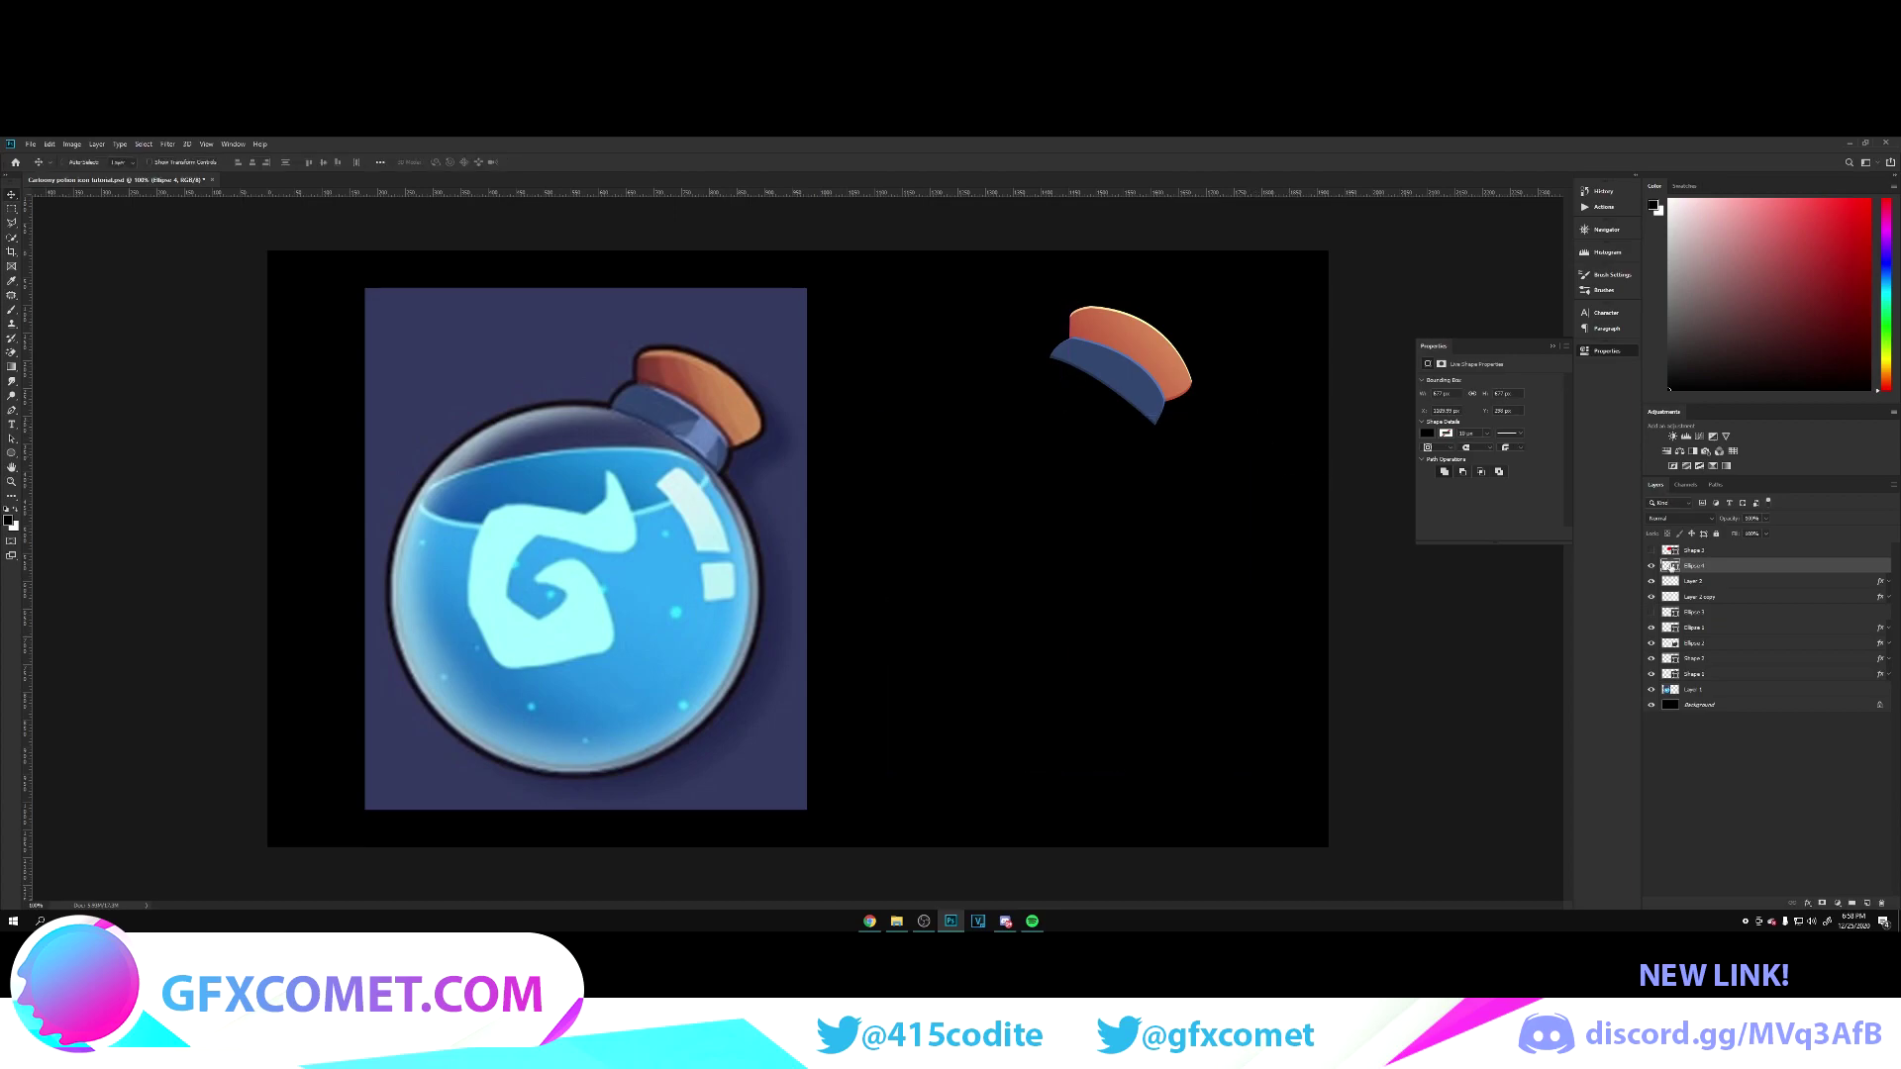
Step: Set the black circle's fill to 0% and add a smooth Inner Bevel with an enlarged size
drag(1735, 534, 1566, 534)
right_click(1750, 566)
click(1643, 460)
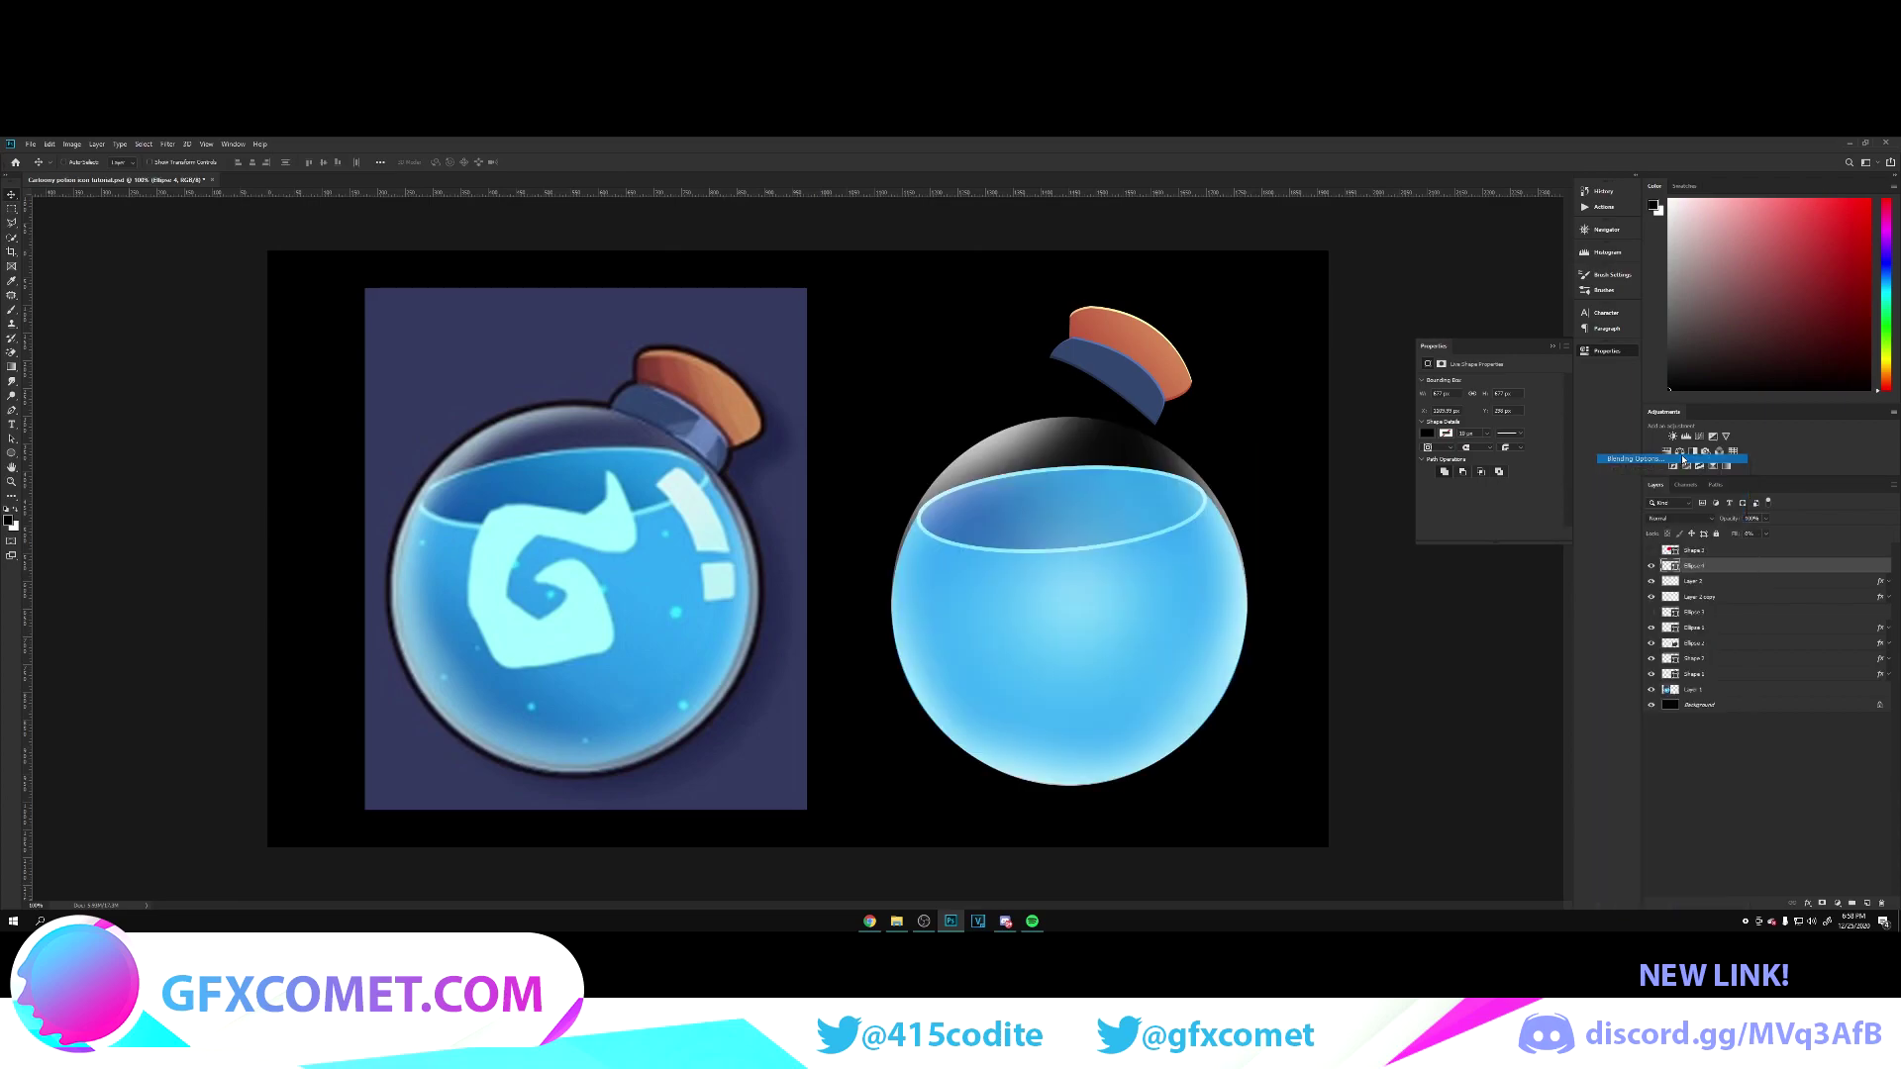
click(1434, 564)
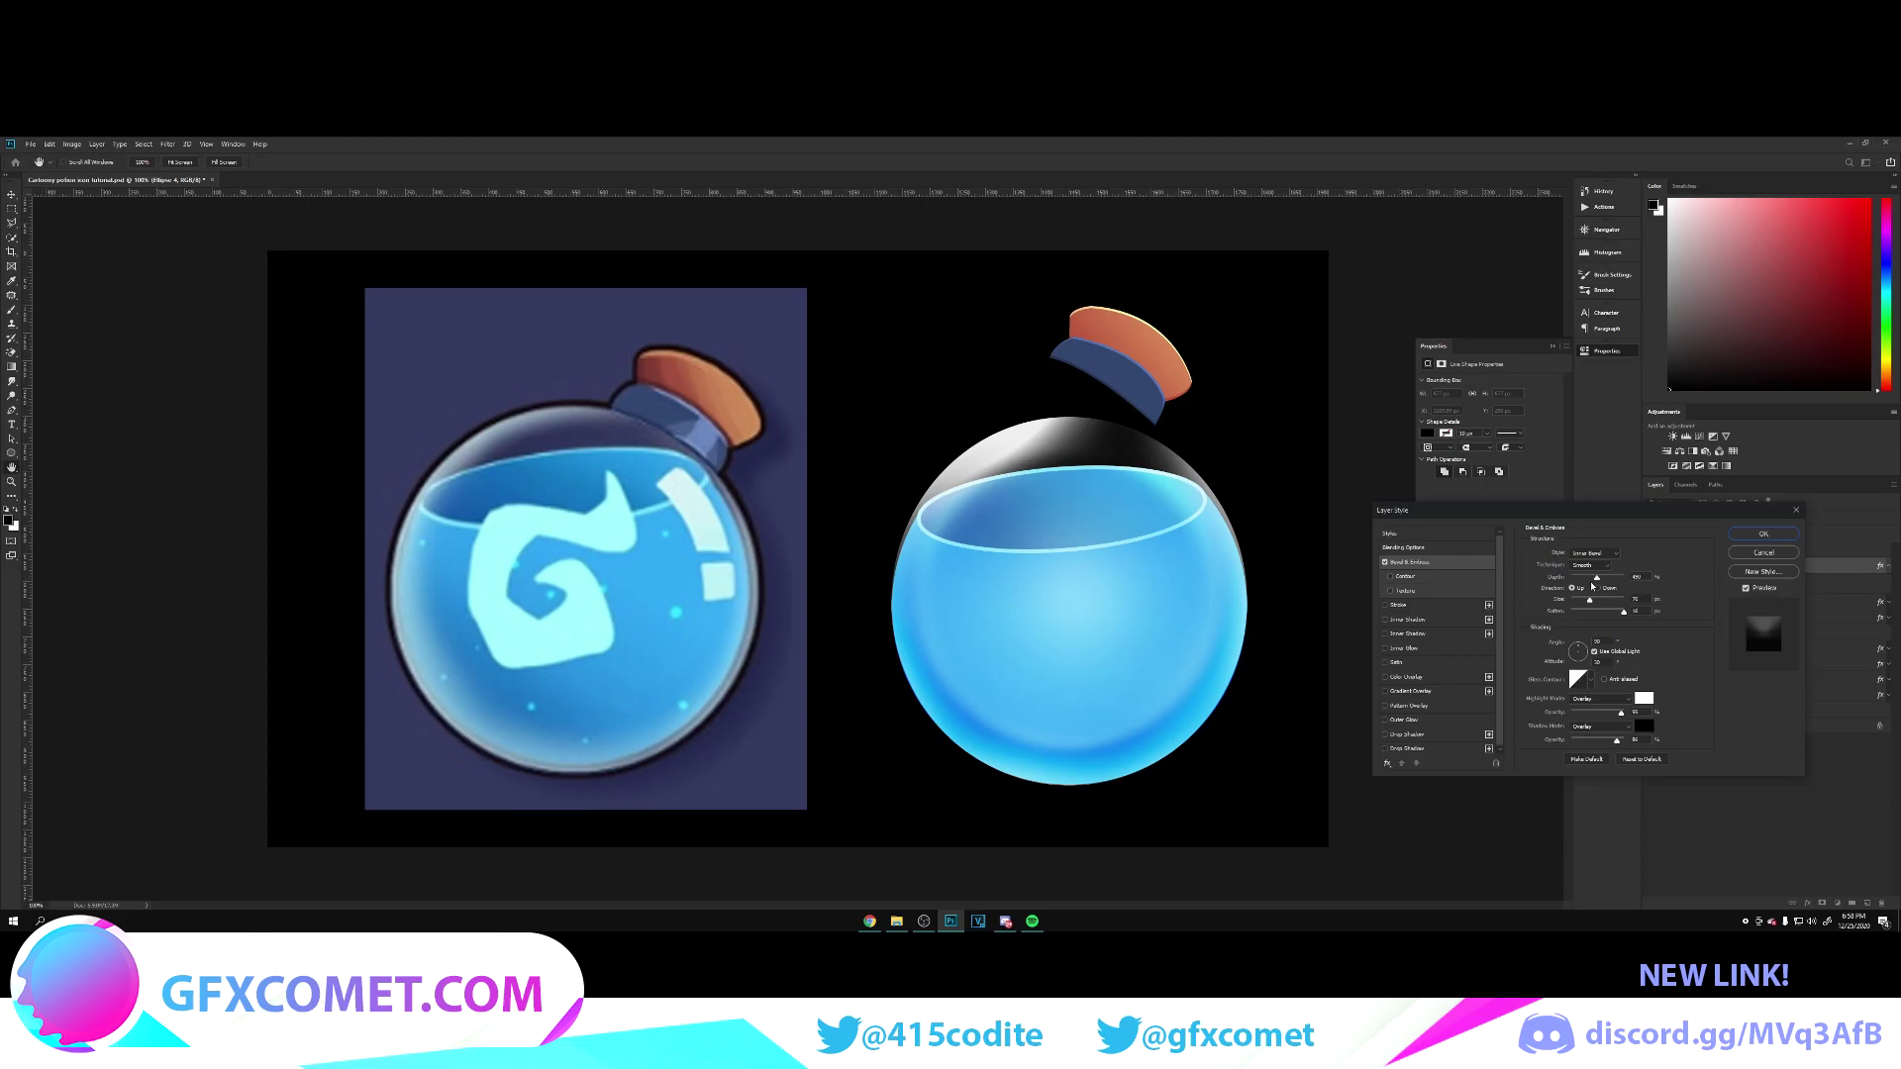
mouse_move(1596, 606)
mouse_down()
mouse_move(1633, 601)
mouse_move(1600, 601)
mouse_up()
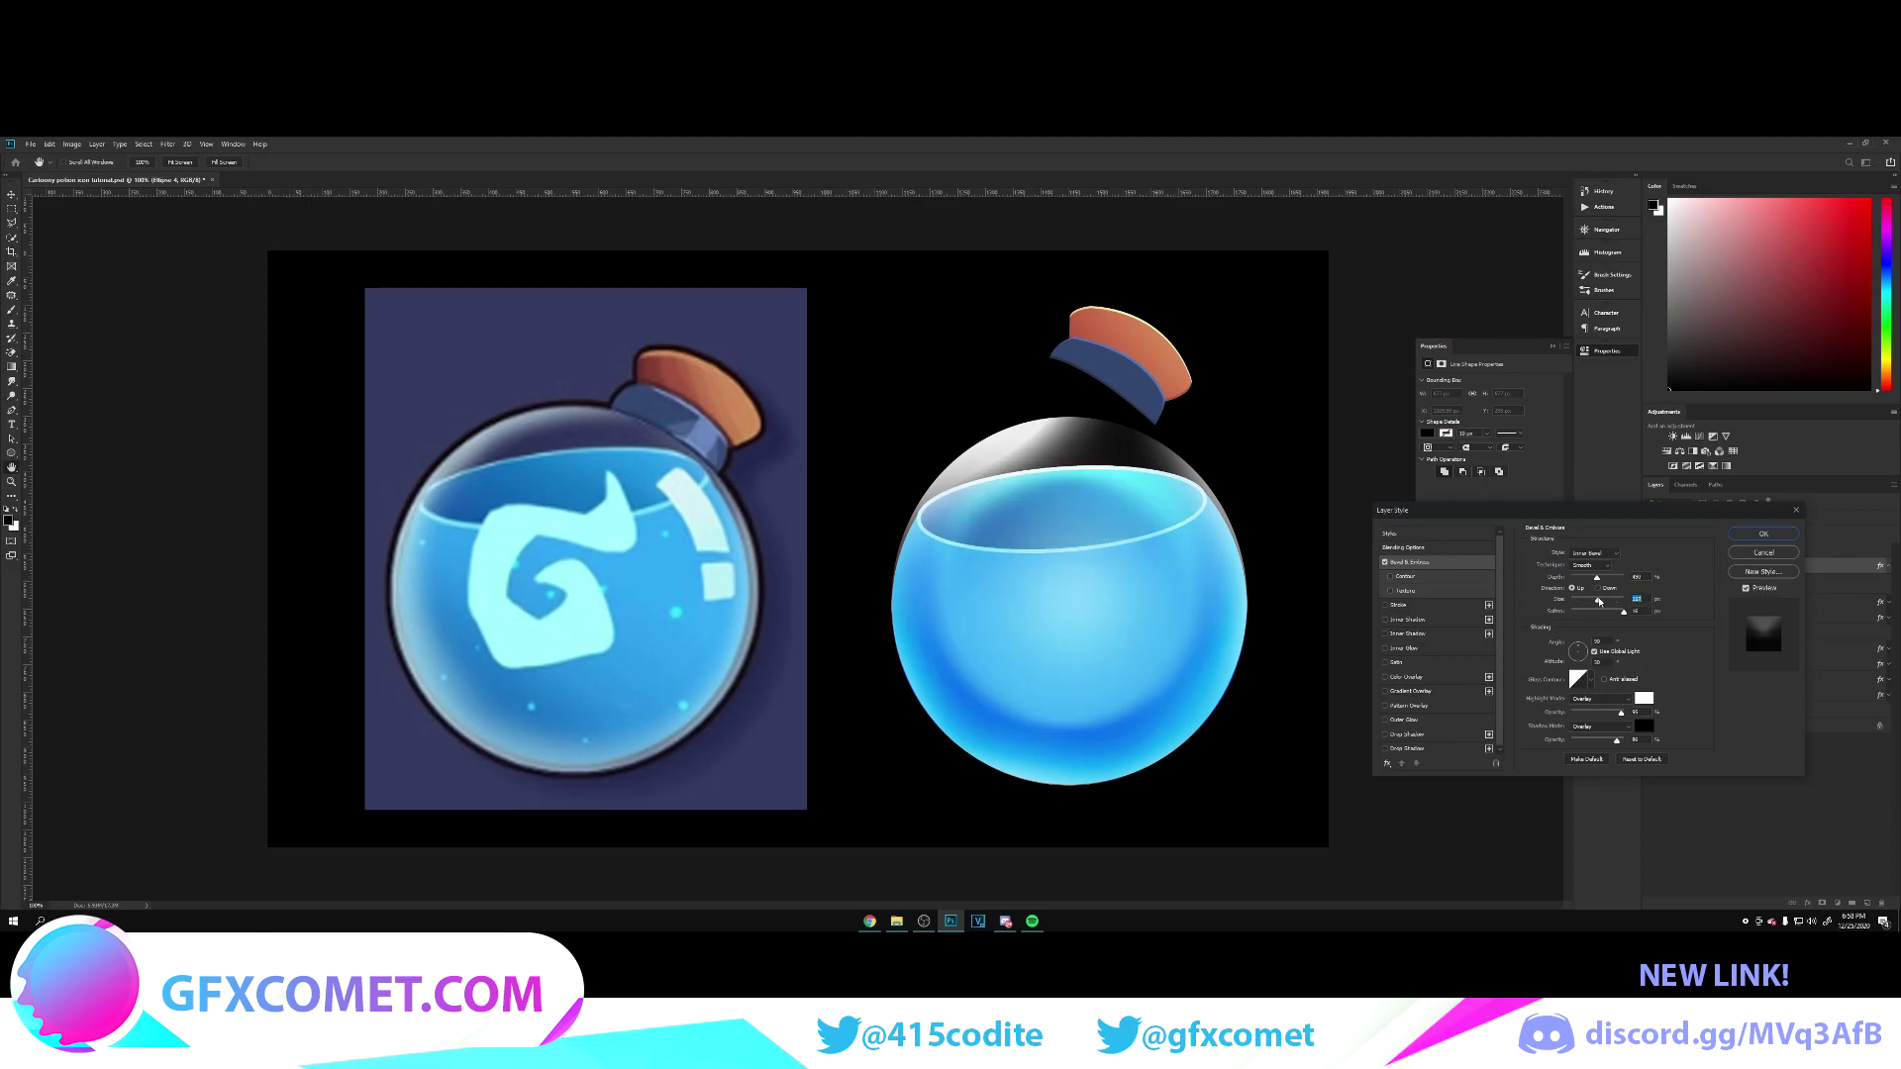
Step: Turn off global light for the circle's bevel and rotate its light to come from the upper left
click(1590, 684)
click(1595, 653)
click(1594, 651)
drag(1580, 651, 1578, 651)
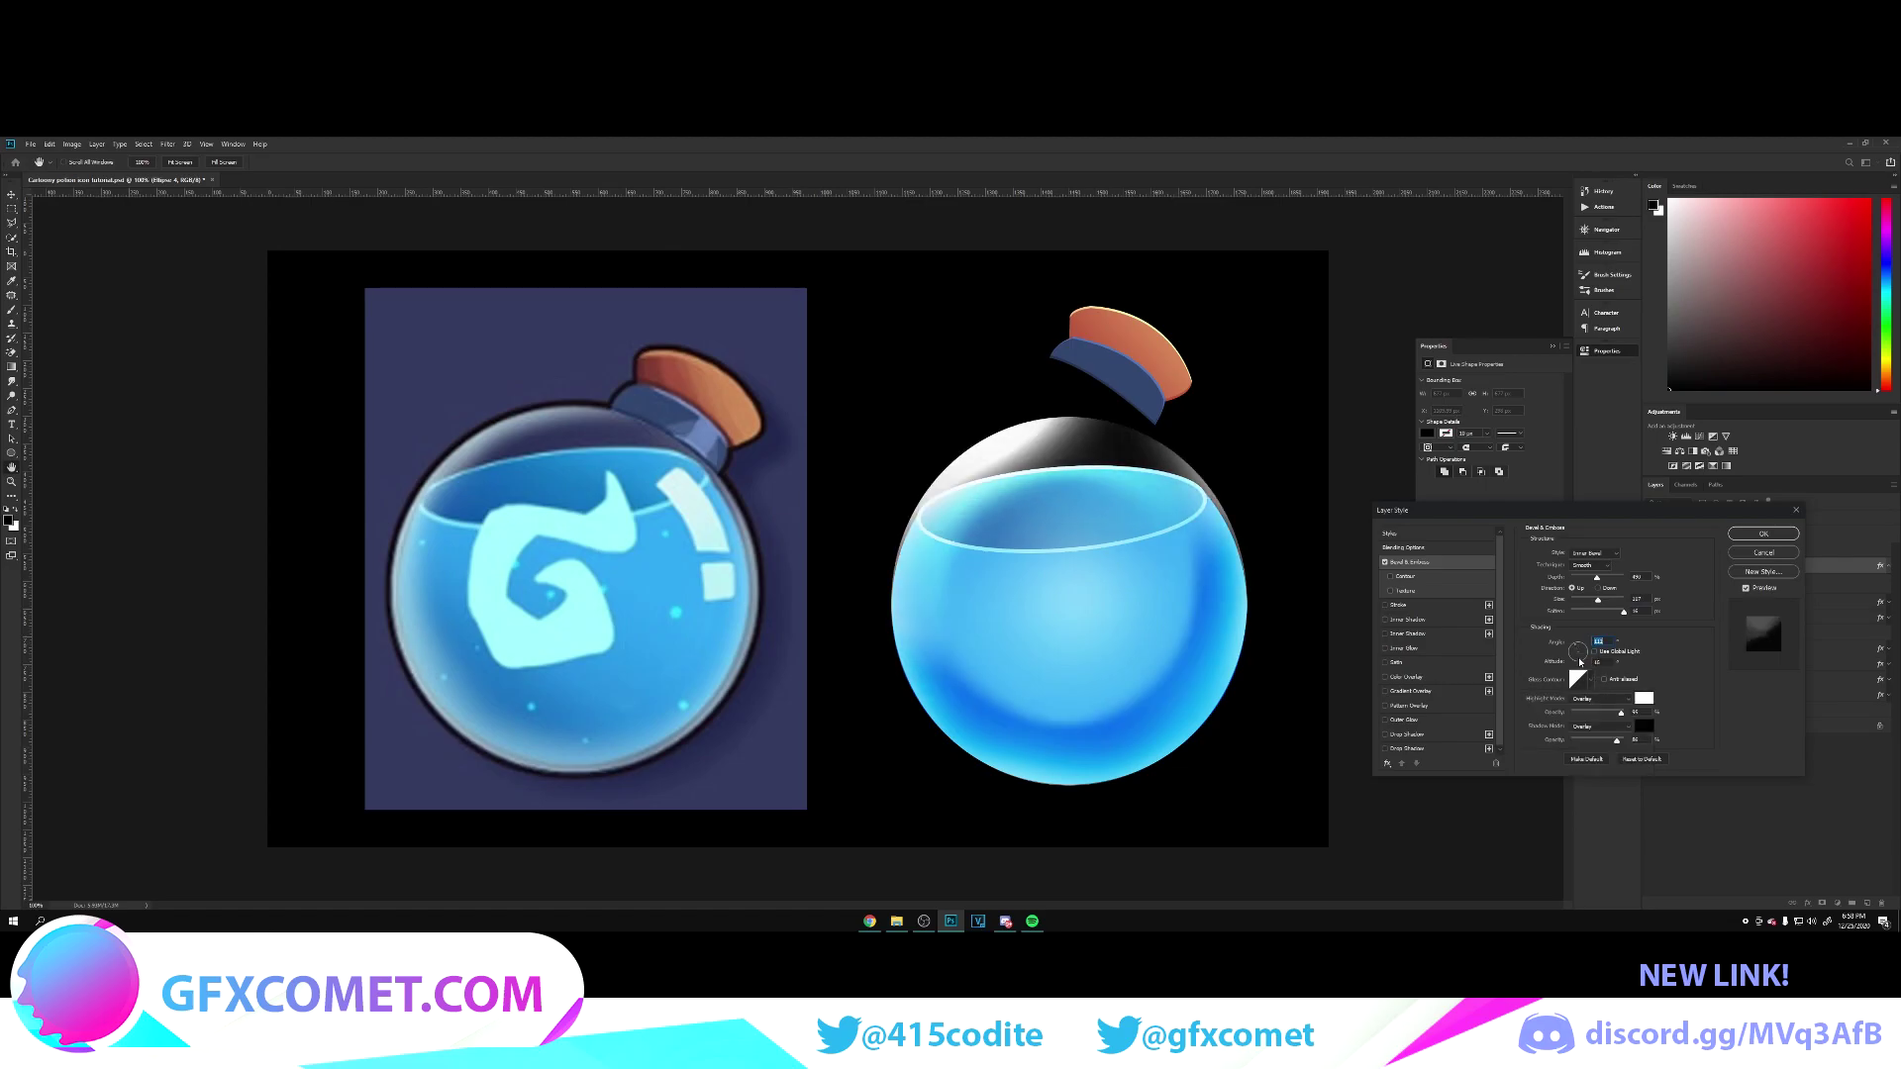
Step: Try several gloss contour presets on the circle's bevel to compare the glass reflections
click(1577, 679)
click(1038, 347)
click(1589, 681)
click(1577, 705)
click(1582, 722)
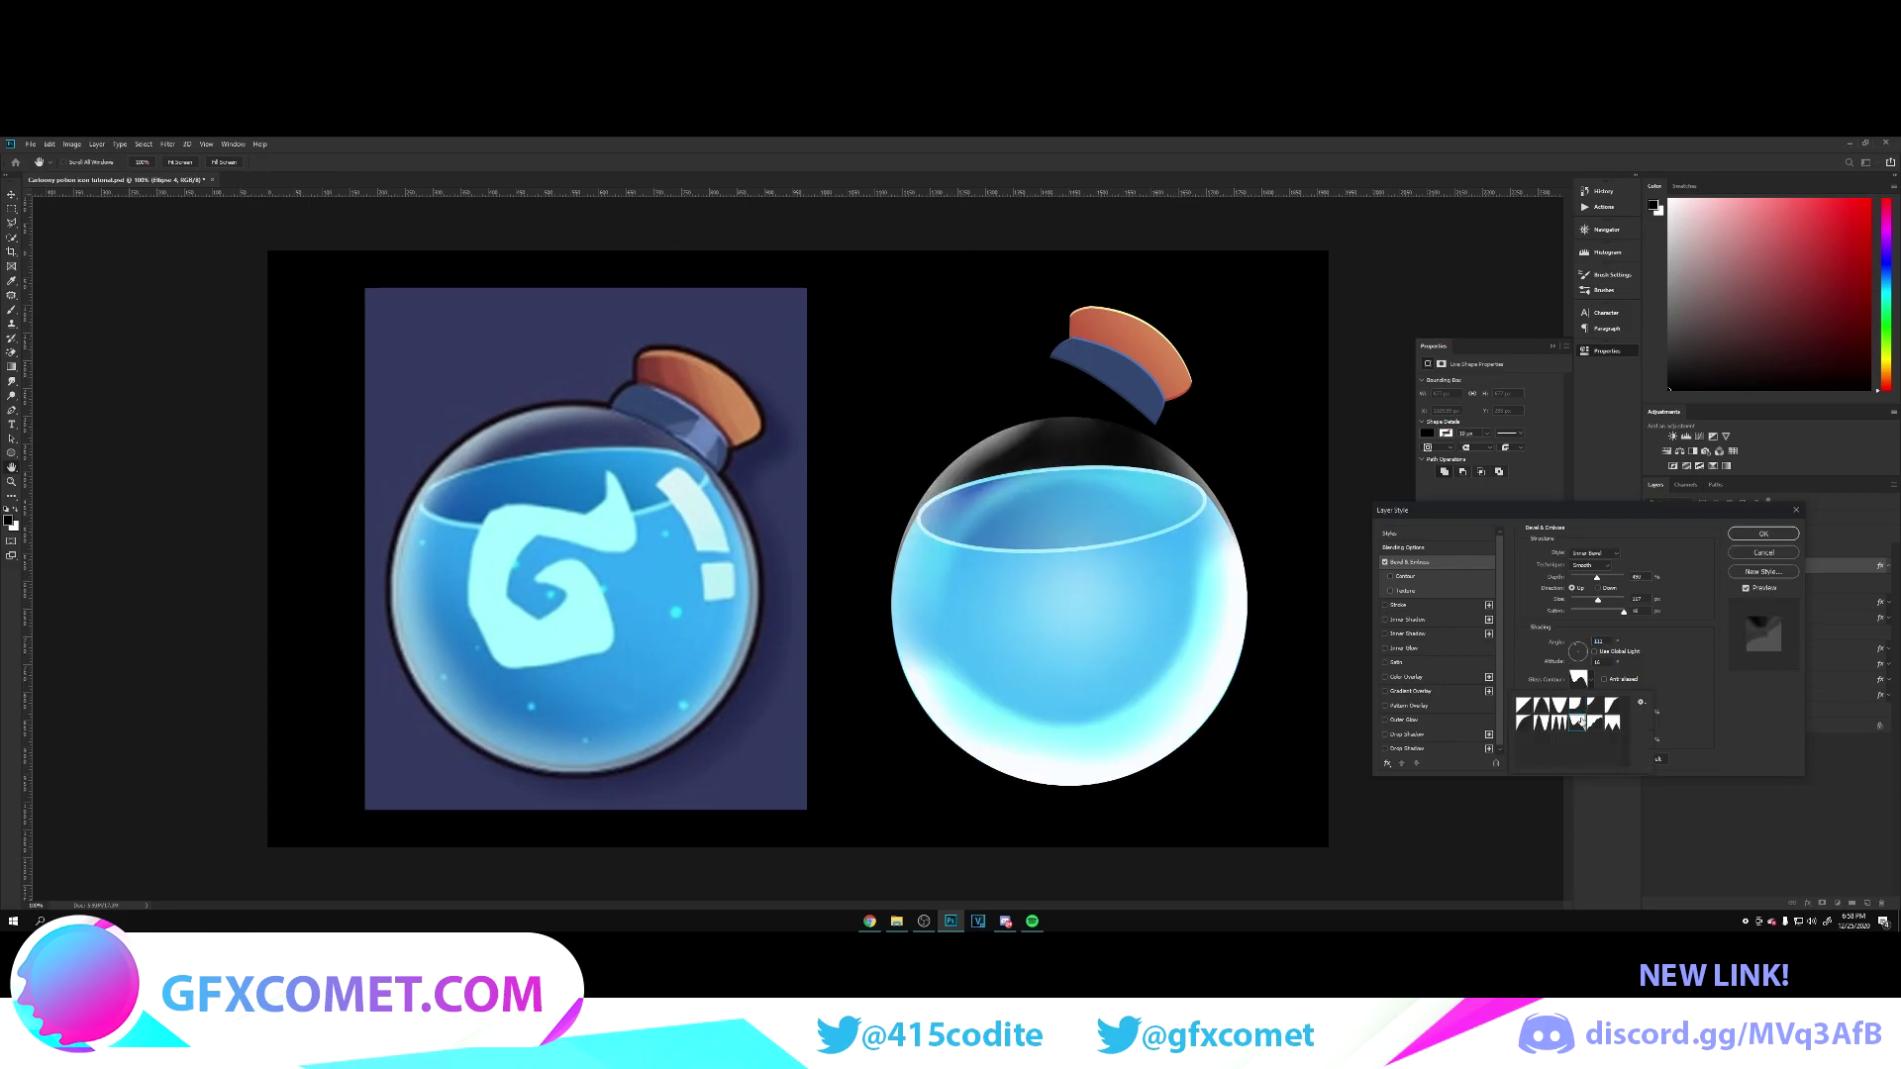
click(1577, 704)
click(1593, 705)
click(1594, 723)
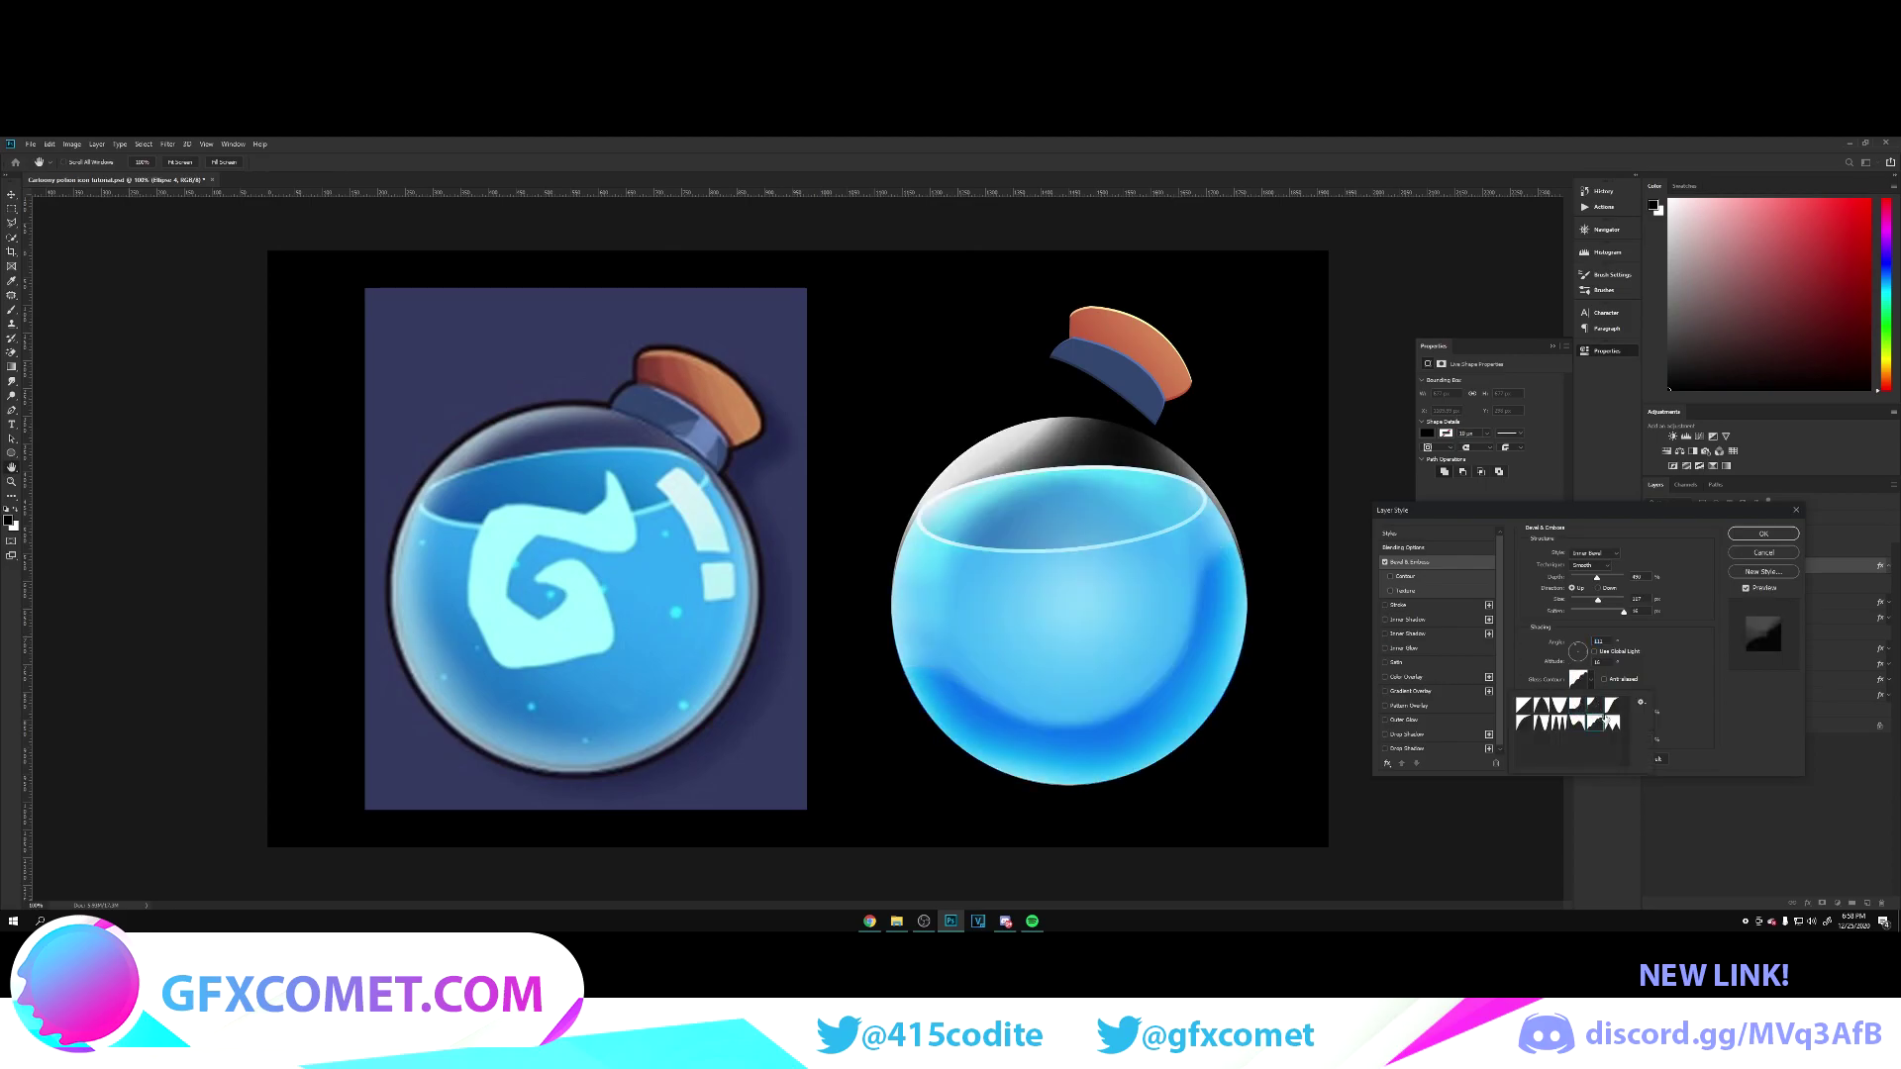
click(1611, 723)
click(1579, 715)
click(1564, 722)
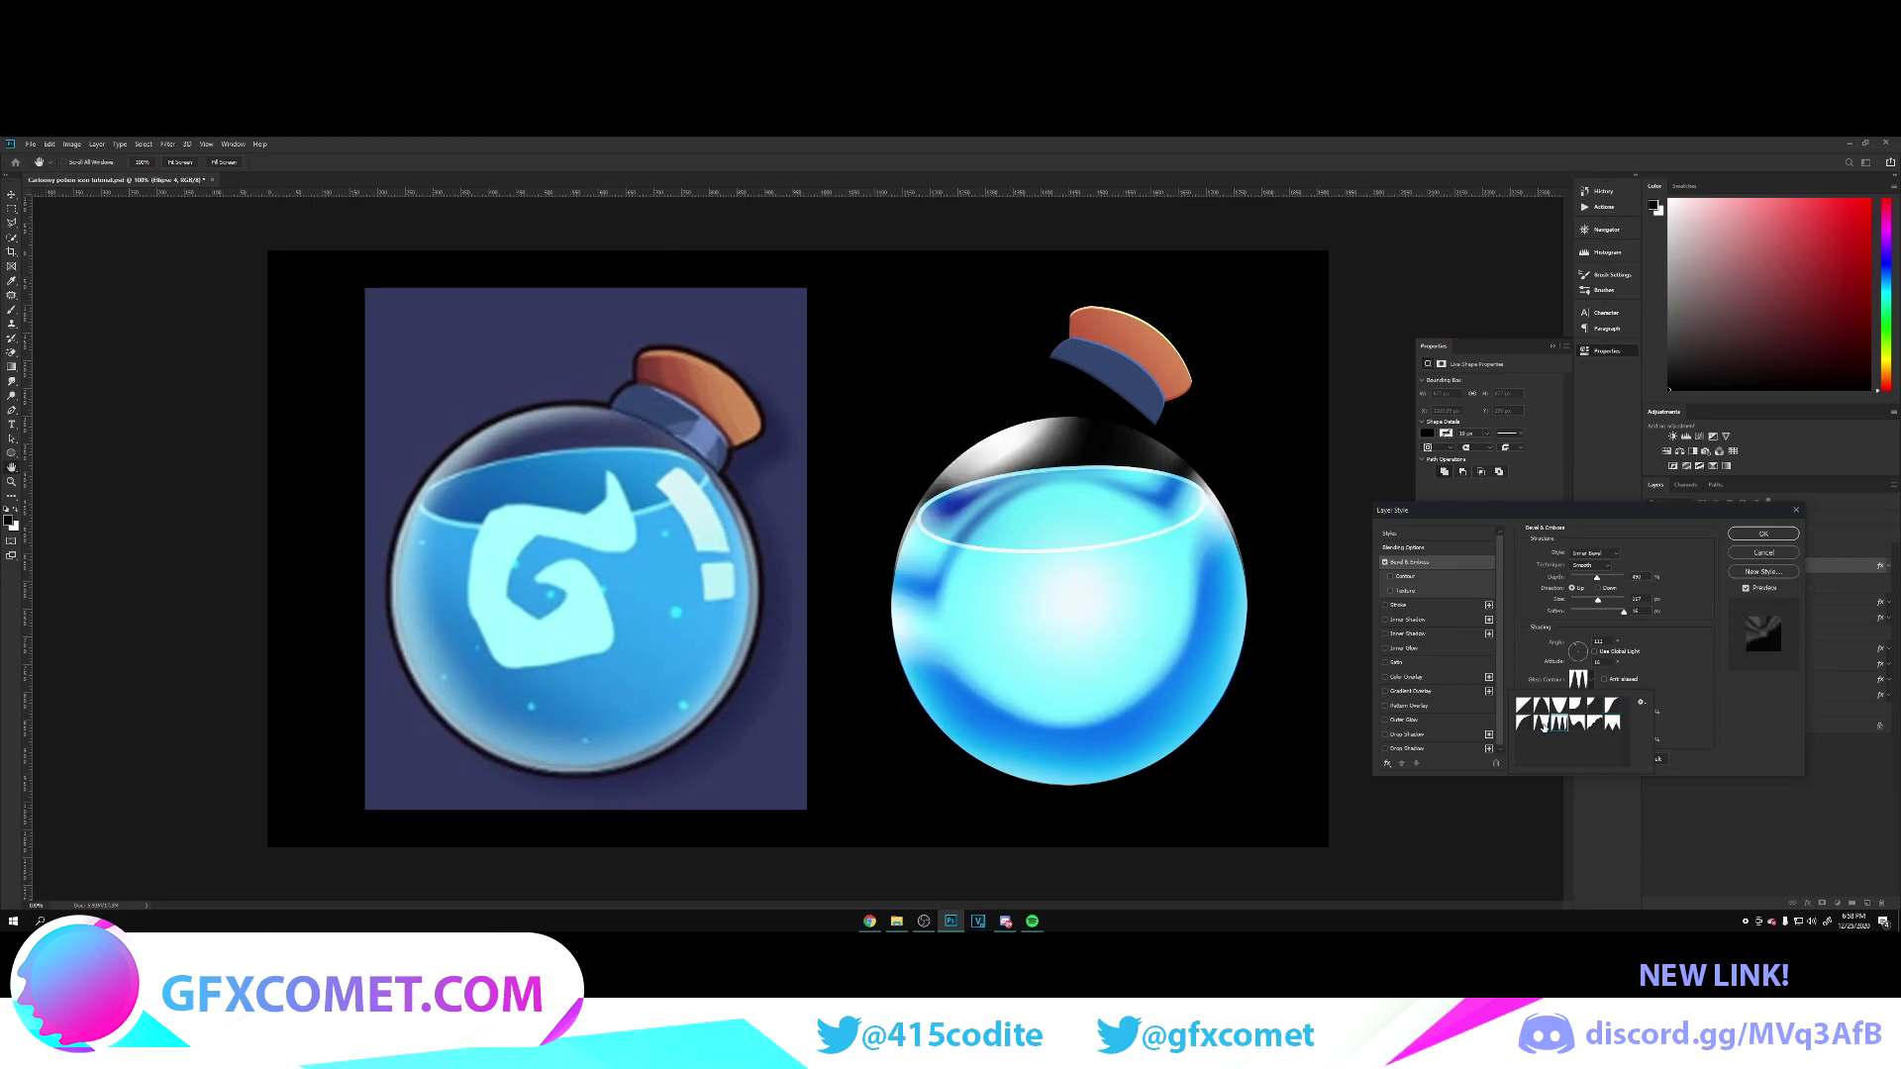
click(1526, 727)
click(1523, 724)
click(1542, 705)
click(1576, 656)
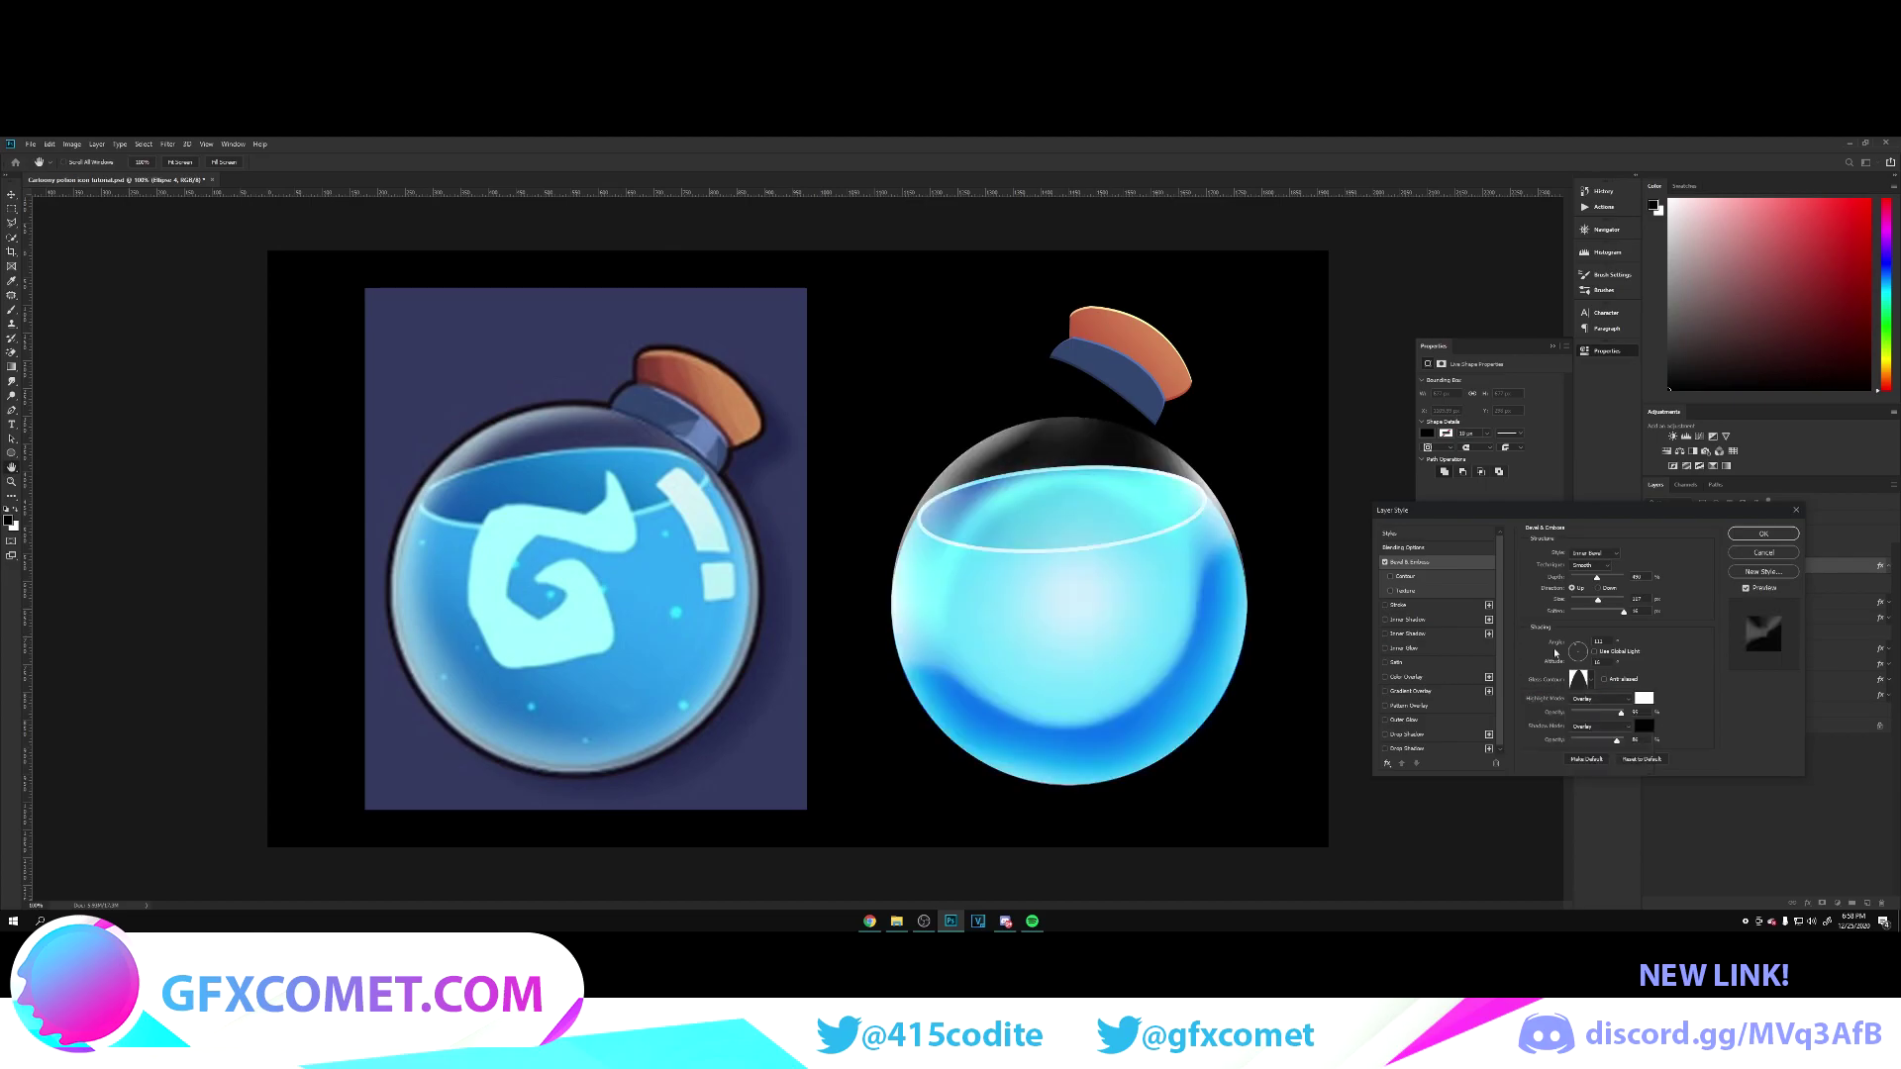
Step: Readjust the bevel's light angle, choose a twin-peaked gloss contour with reduced highlight and shadow opacity, and apply the style
drag(1575, 647, 1578, 653)
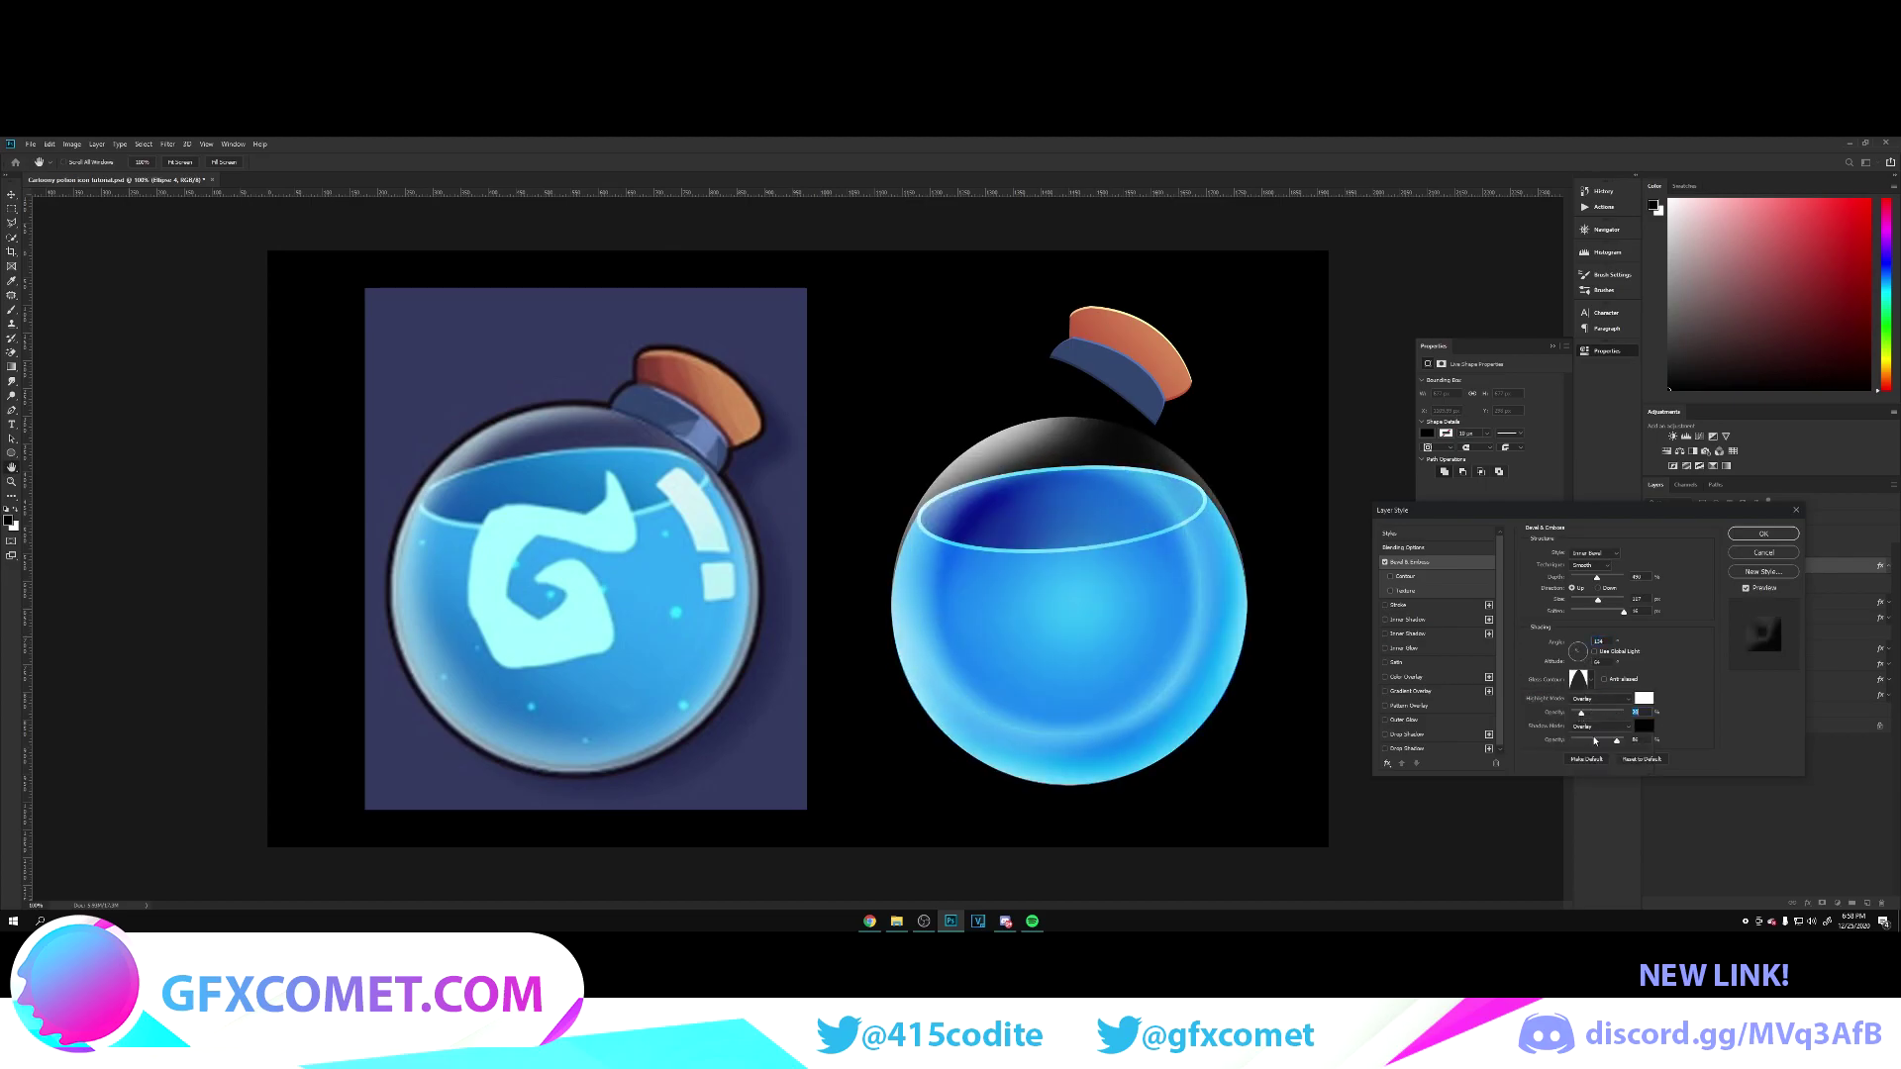
click(1591, 679)
click(1559, 707)
click(1573, 712)
click(1594, 707)
click(1610, 708)
click(1610, 724)
click(1594, 724)
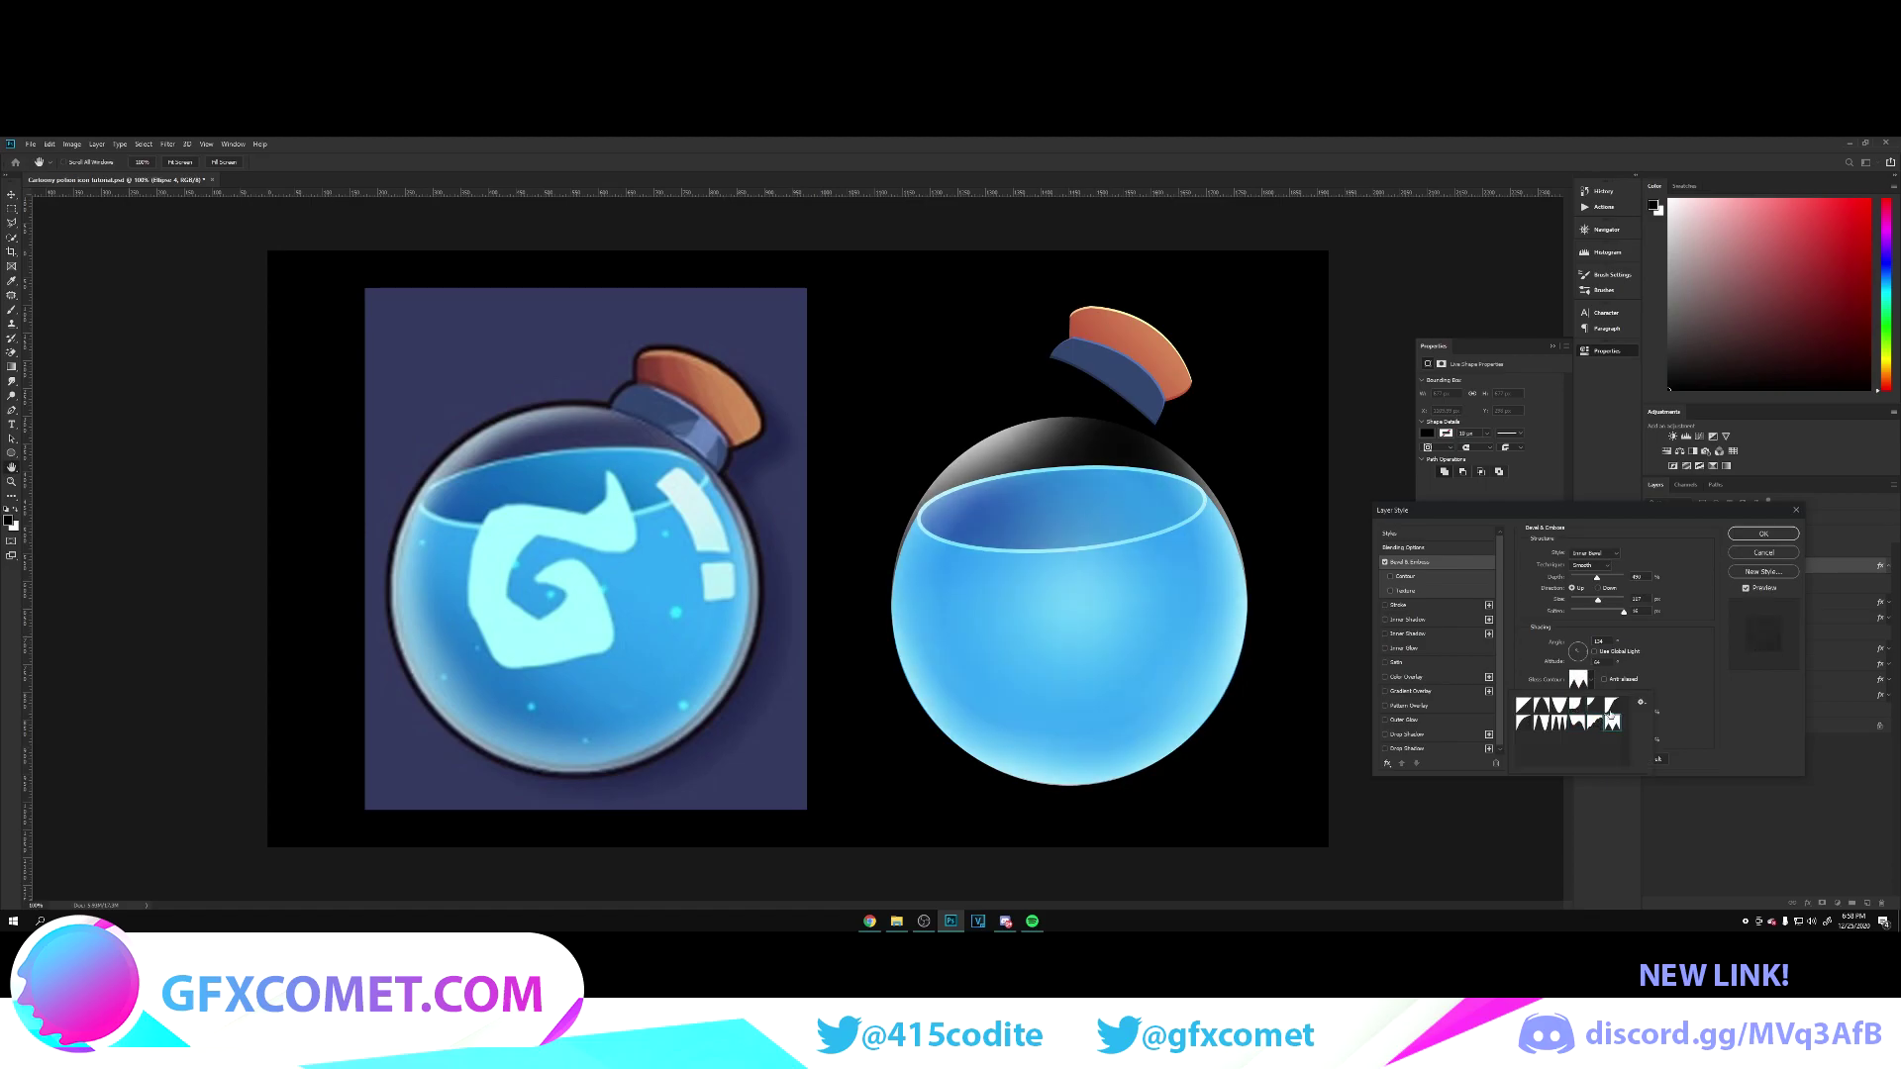
click(1560, 724)
click(1542, 723)
click(1577, 725)
click(1542, 724)
click(1598, 604)
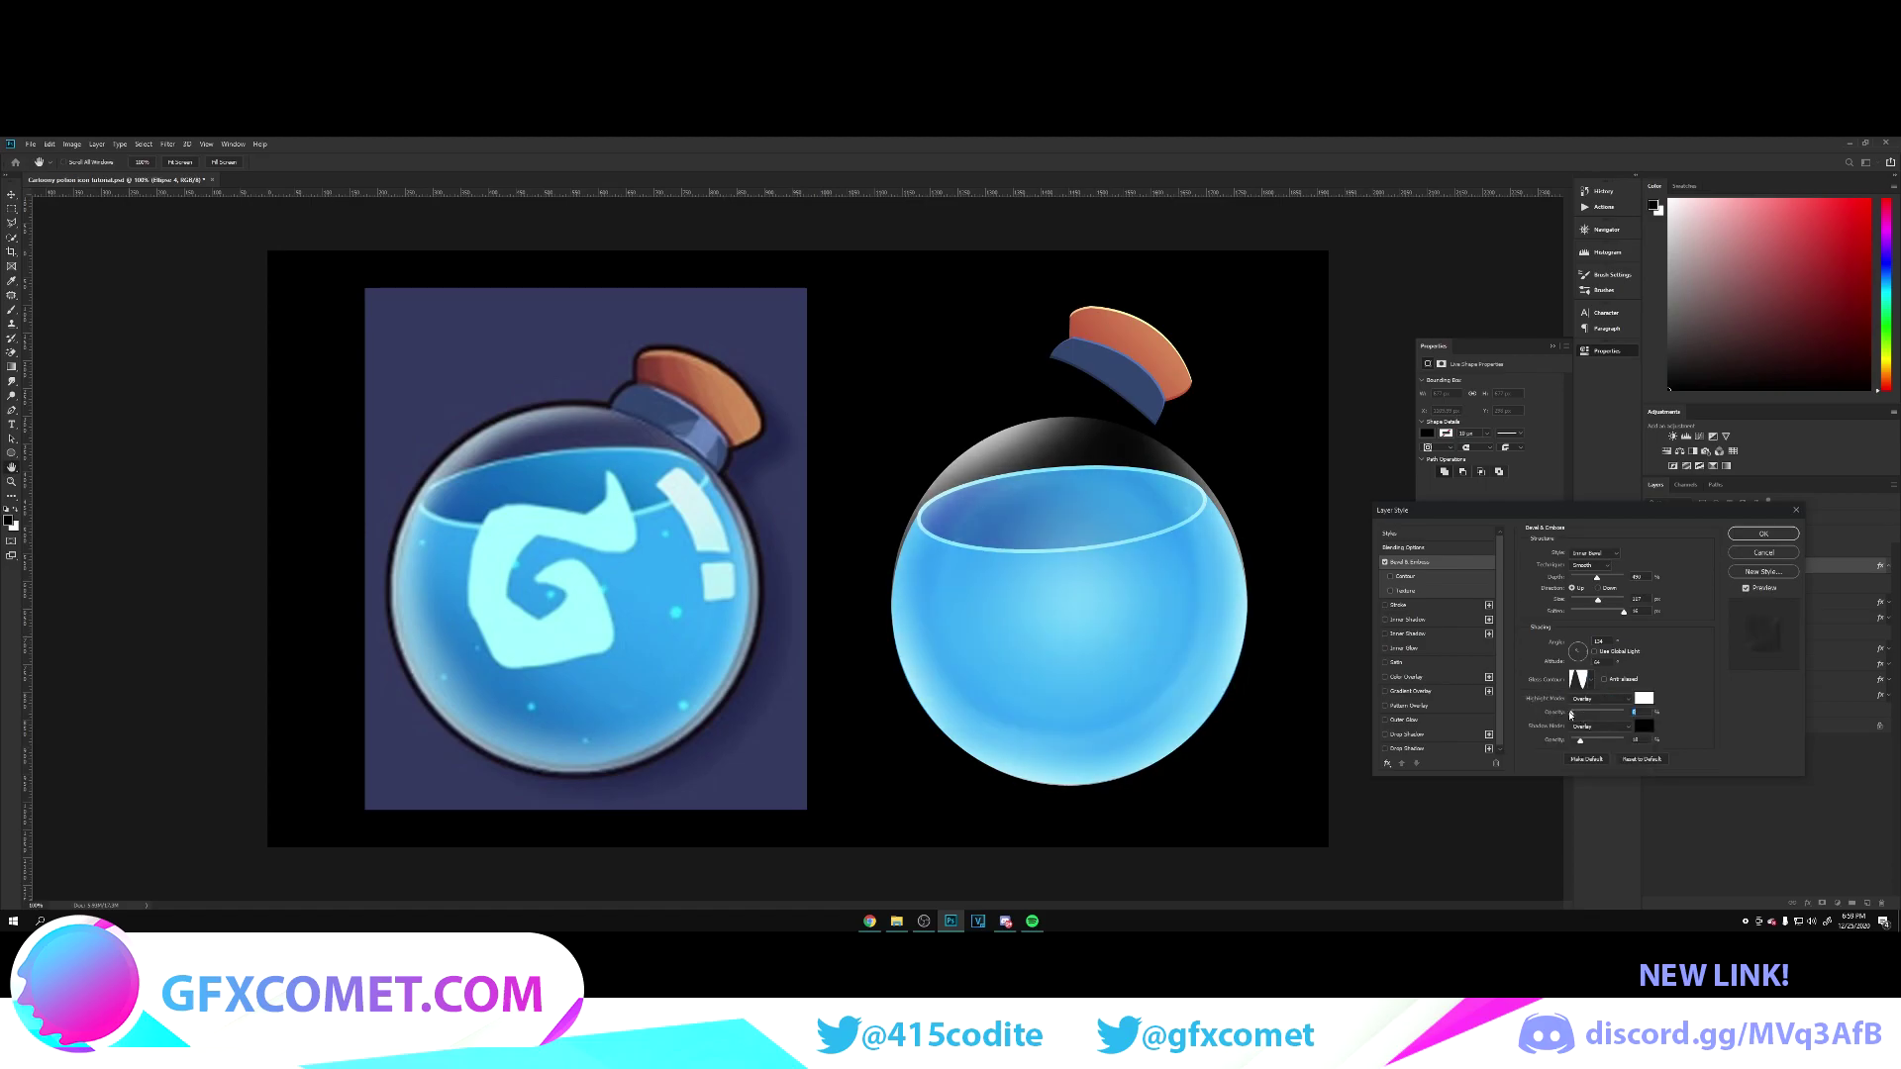
mouse_move(1598, 601)
mouse_down()
mouse_move(1581, 604)
mouse_move(1585, 580)
mouse_up()
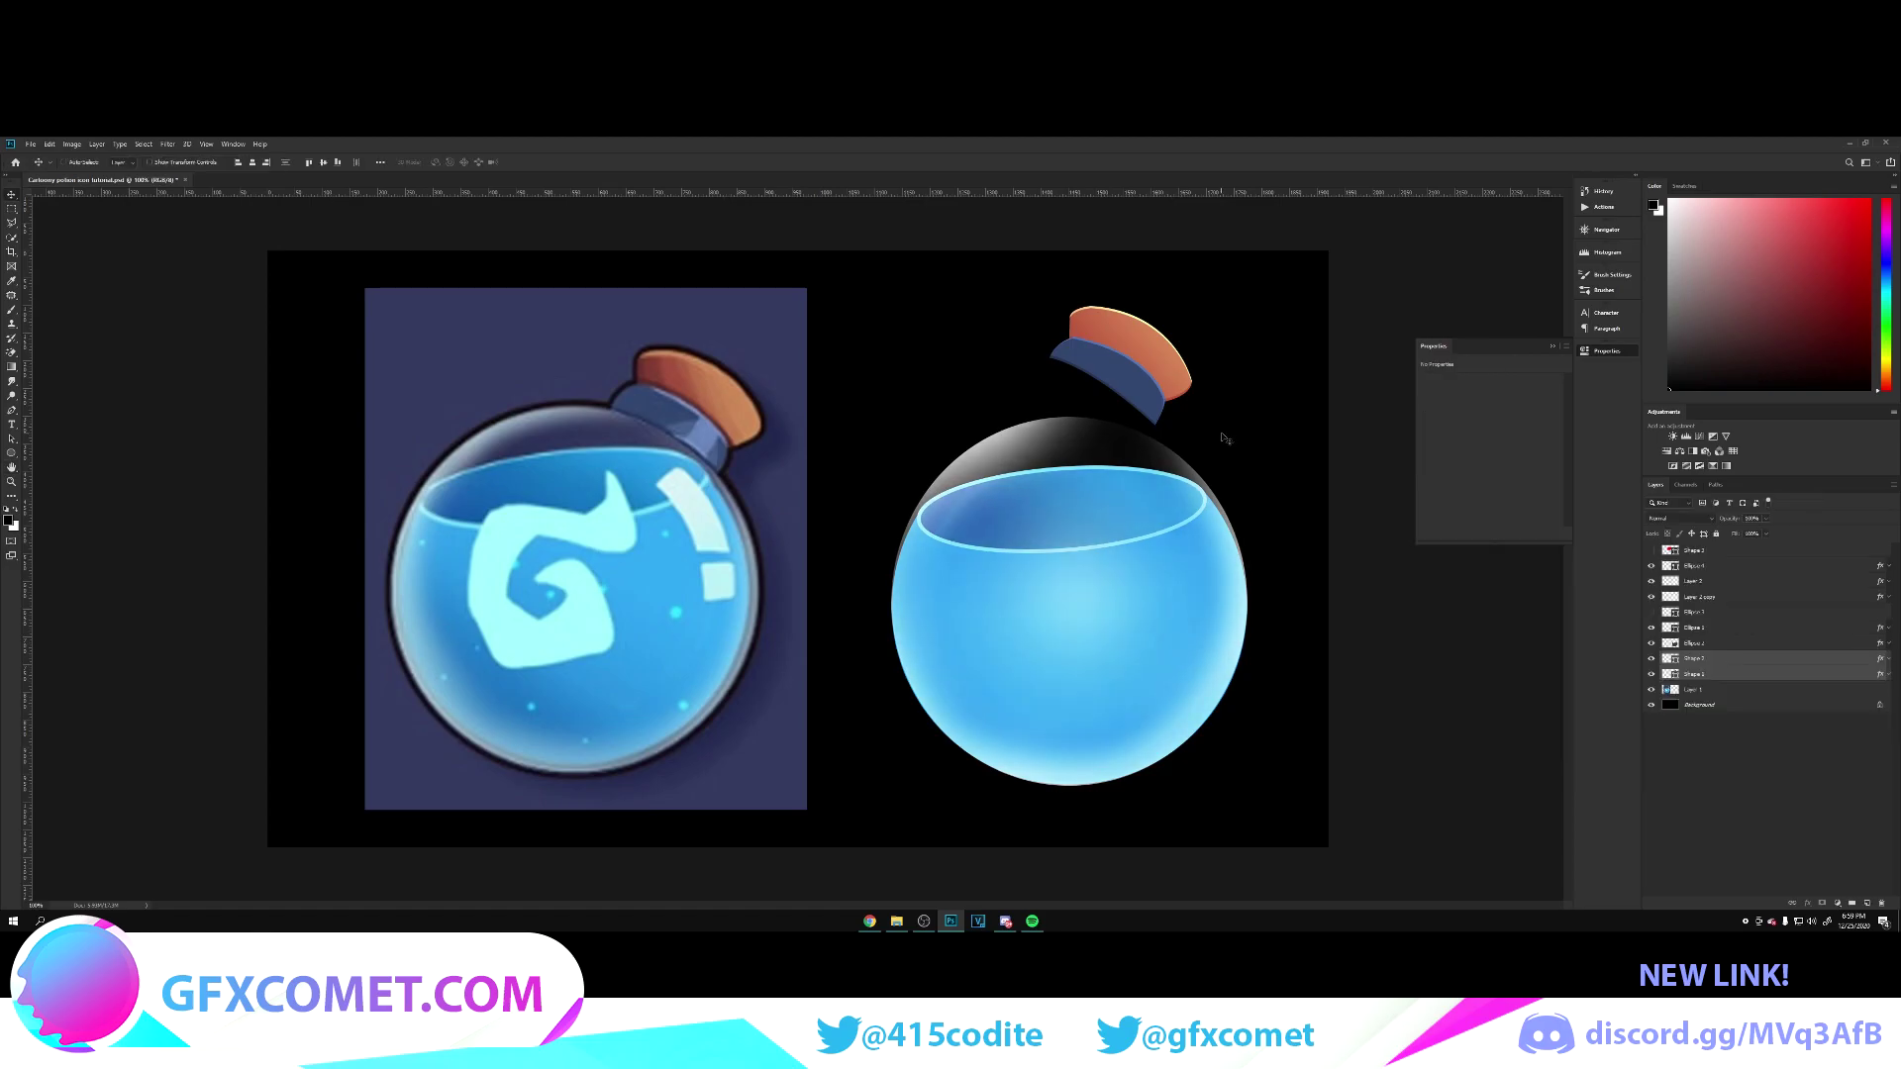
Step: Move the cork and neck together onto the bottle's upper-right edge, hiding the black background to align them
drag(1225, 439, 1279, 493)
click(1650, 704)
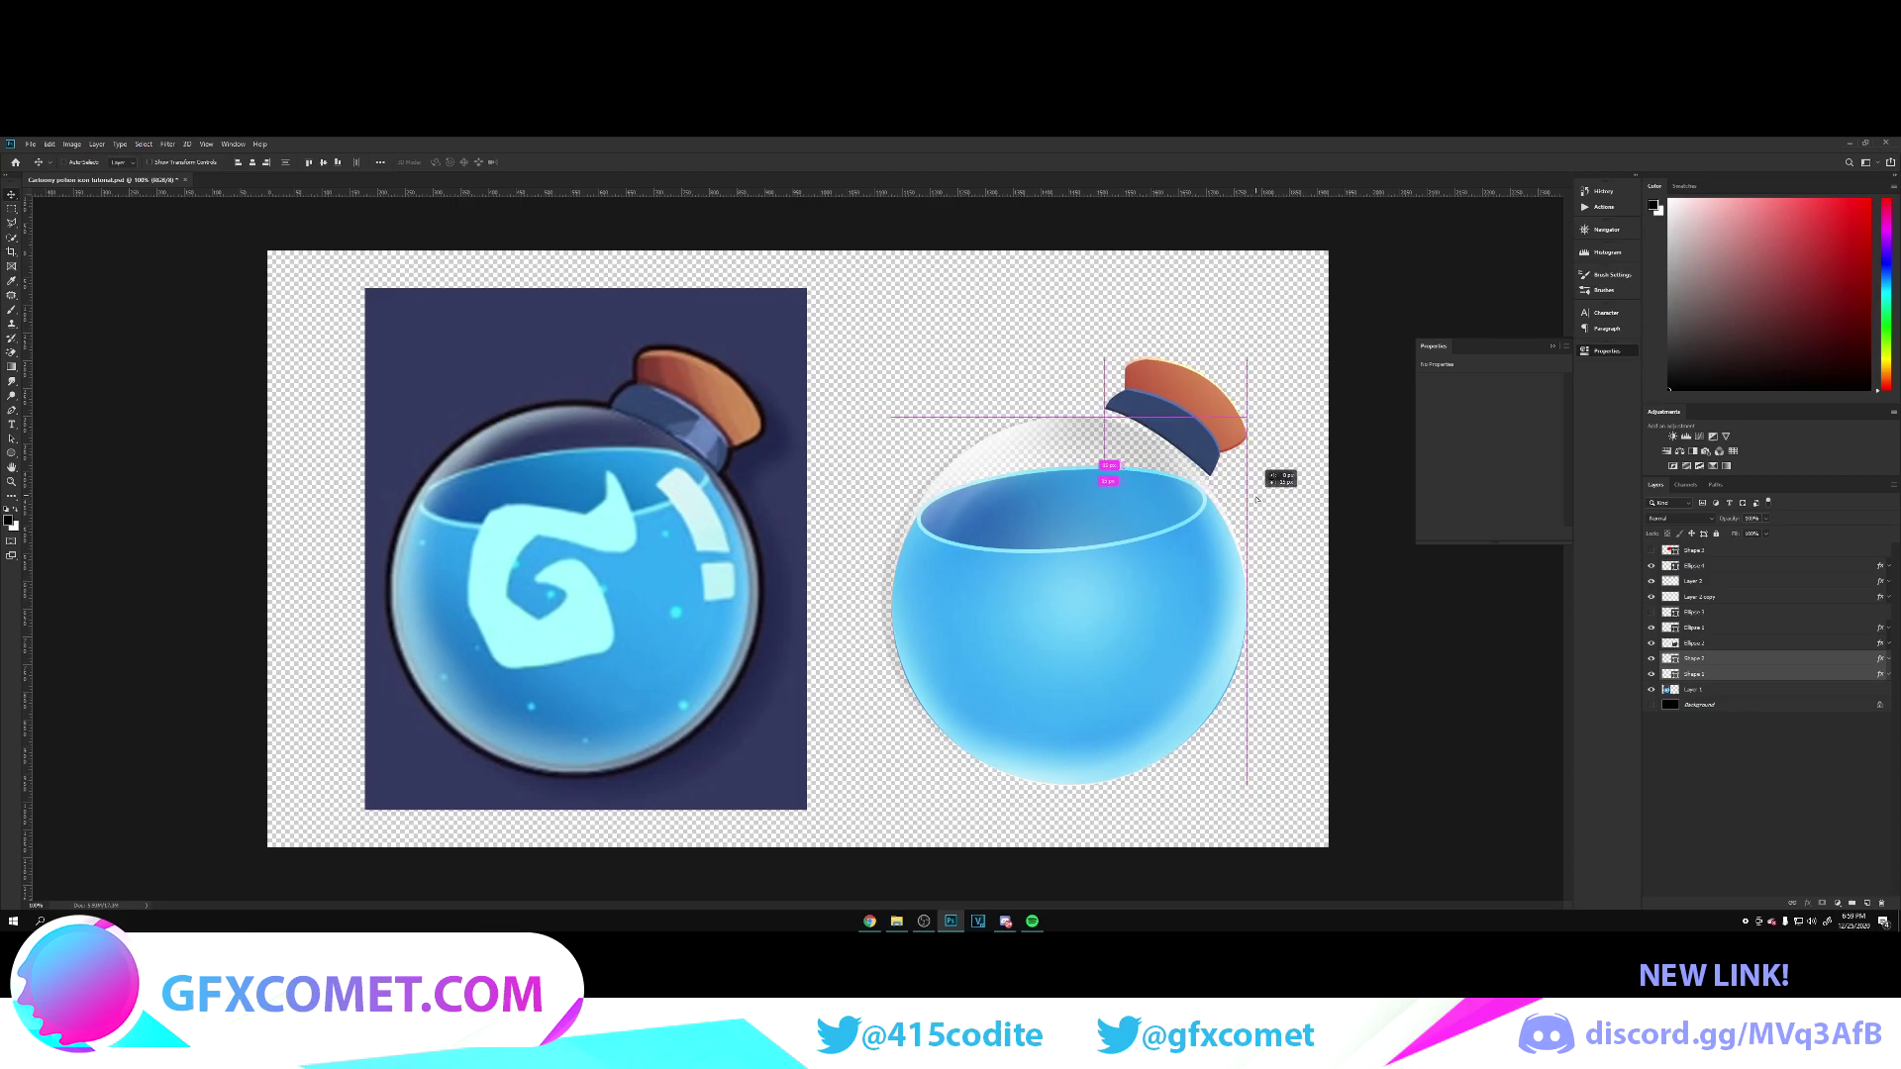
drag(1244, 491, 1243, 498)
key(Left)
key(Left)
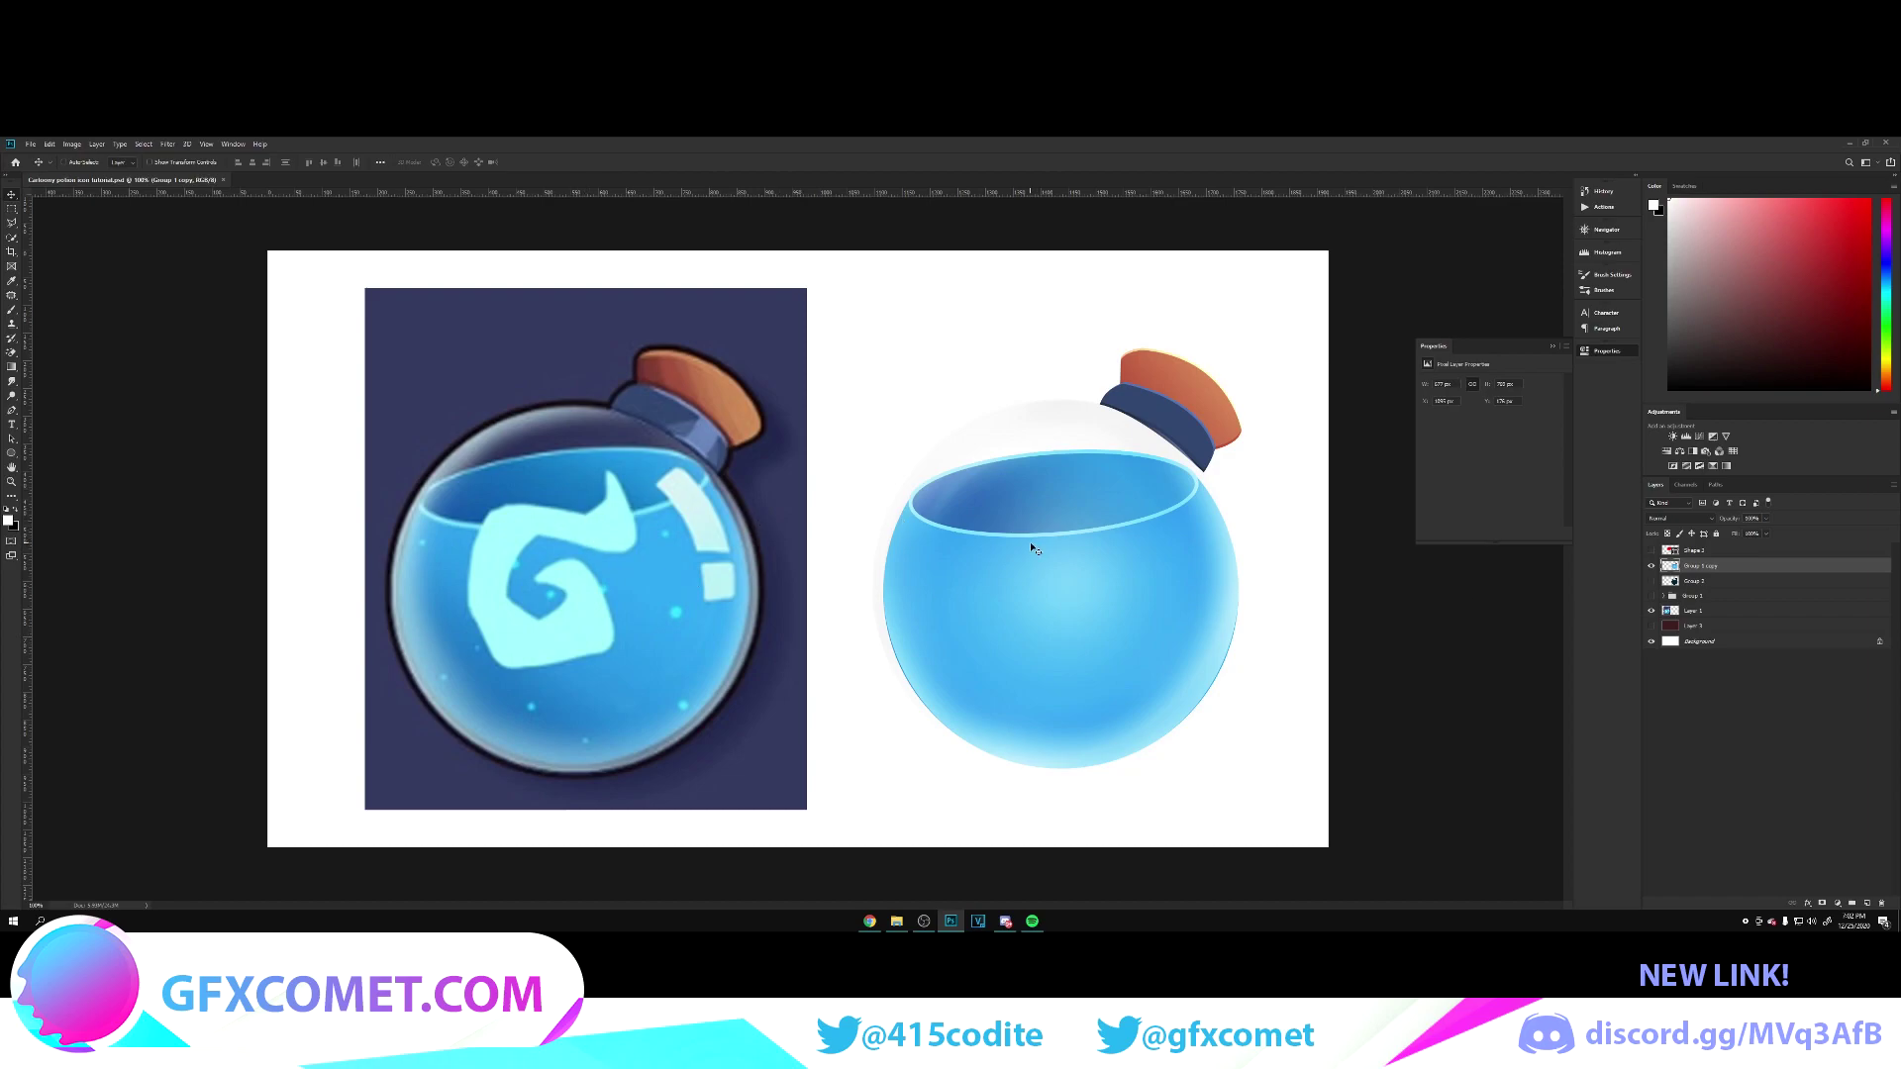
Step: Trace the outer contour of the reference's G symbol as a white Pen shape on a new layer, ending at the inner curl
key(ctrl+alt+shift+n)
click(11, 409)
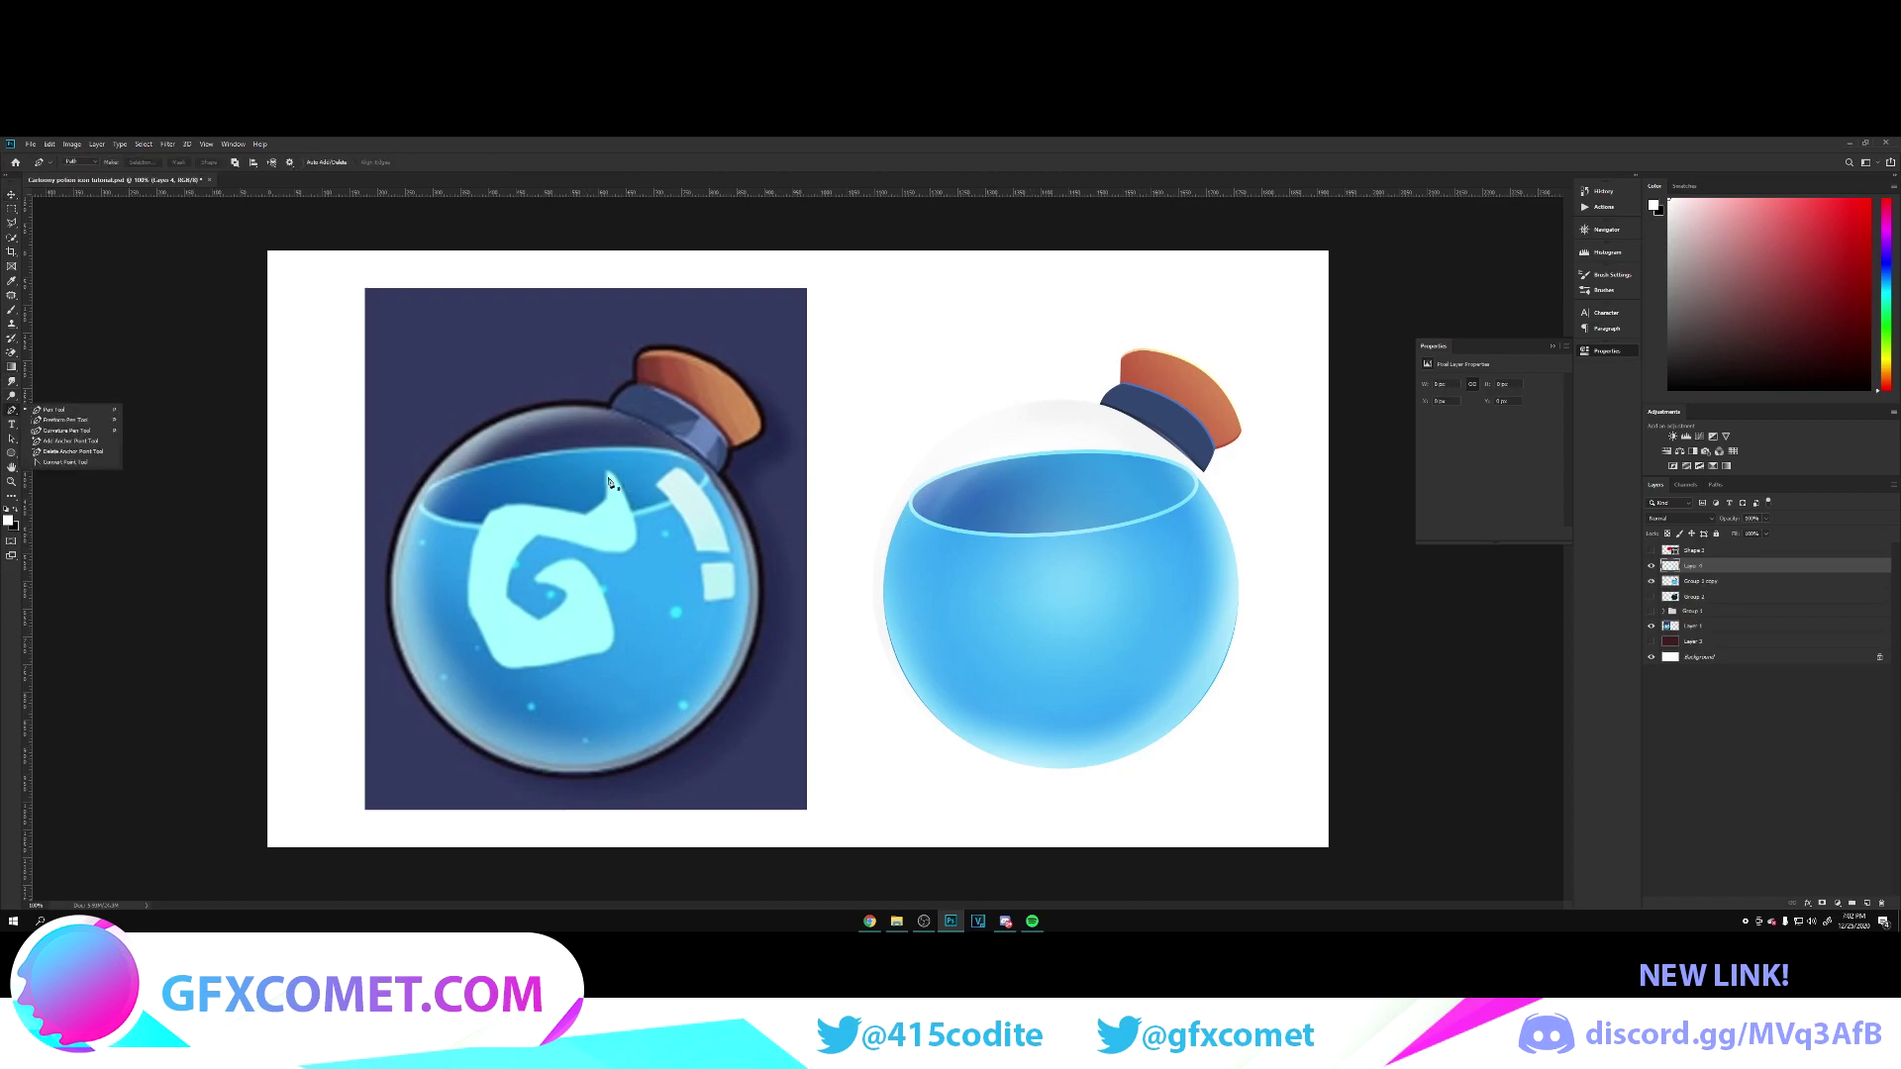
click(84, 162)
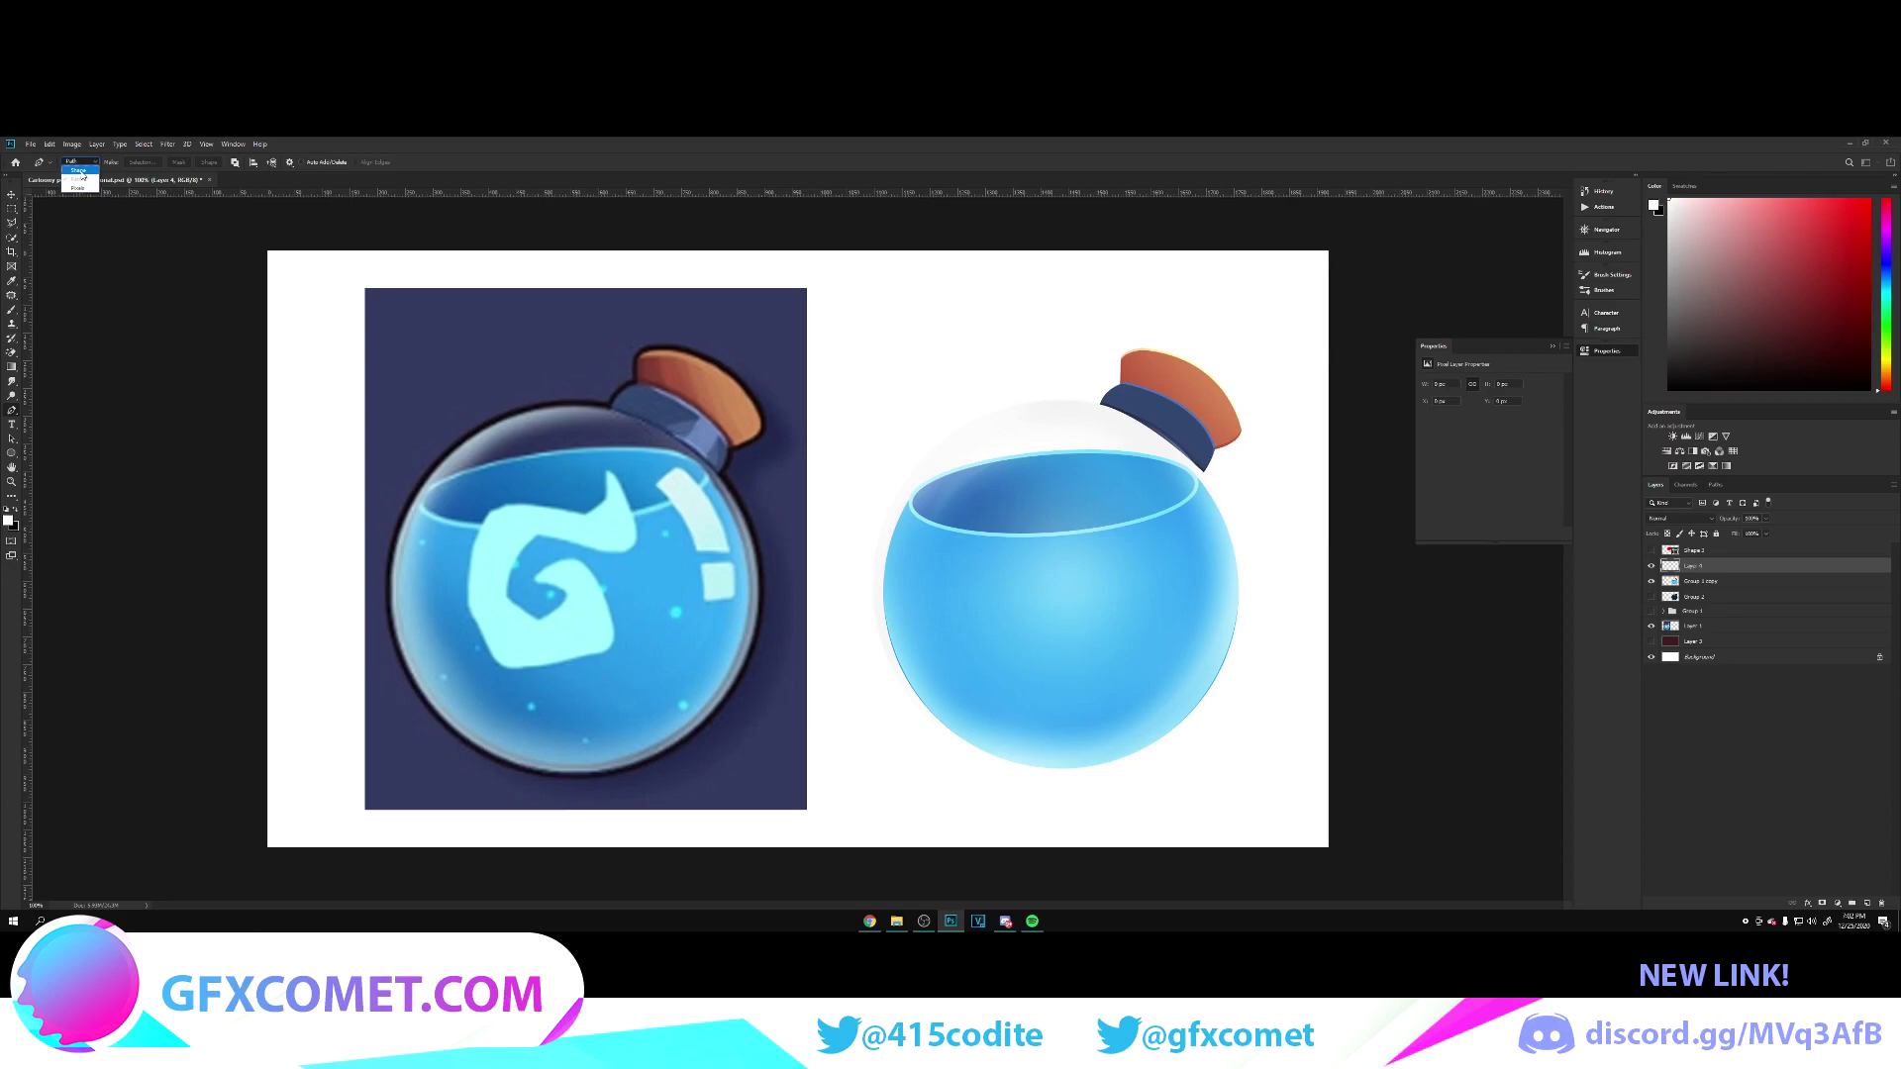
click(81, 172)
click(614, 480)
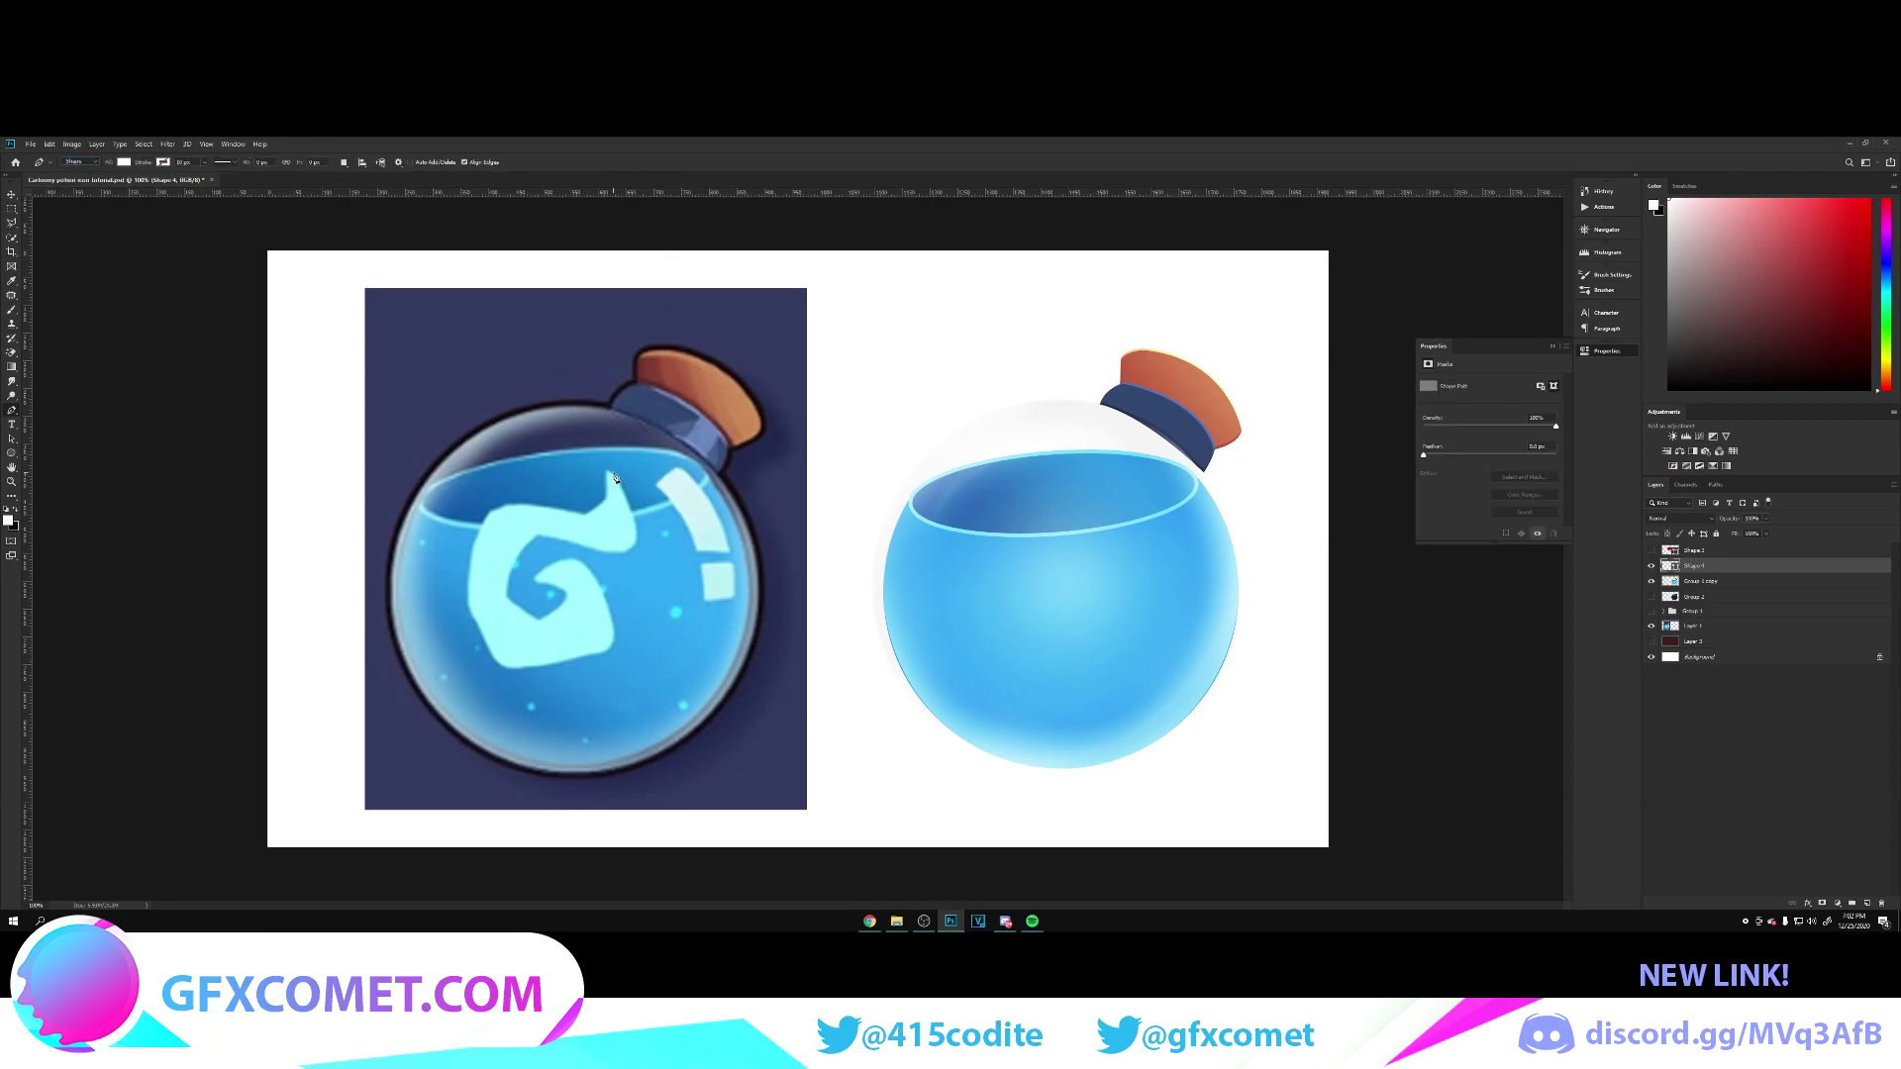
click(607, 491)
click(589, 512)
click(577, 513)
click(554, 509)
click(537, 507)
click(512, 508)
click(494, 511)
click(480, 520)
drag(474, 550, 474, 560)
click(475, 579)
click(469, 608)
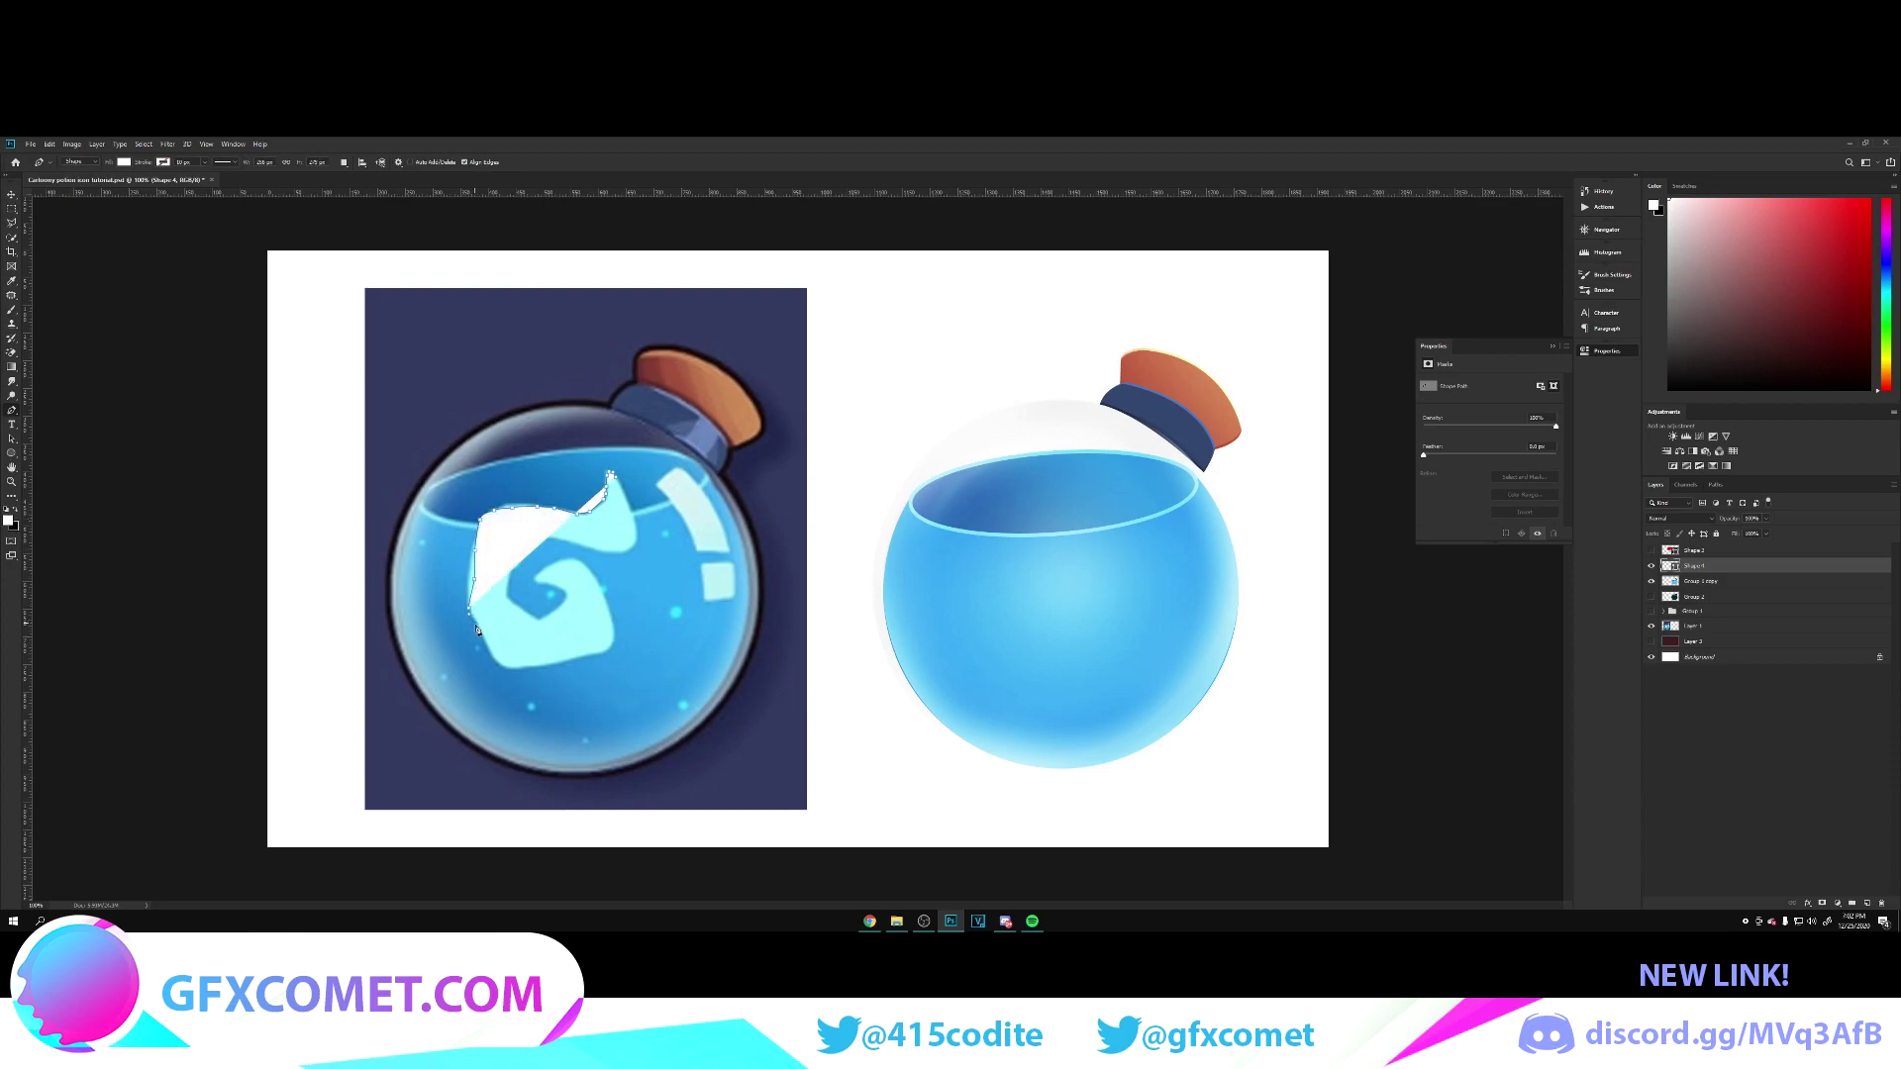
click(475, 624)
click(496, 656)
click(505, 662)
click(528, 661)
click(558, 660)
click(600, 652)
click(607, 637)
click(602, 605)
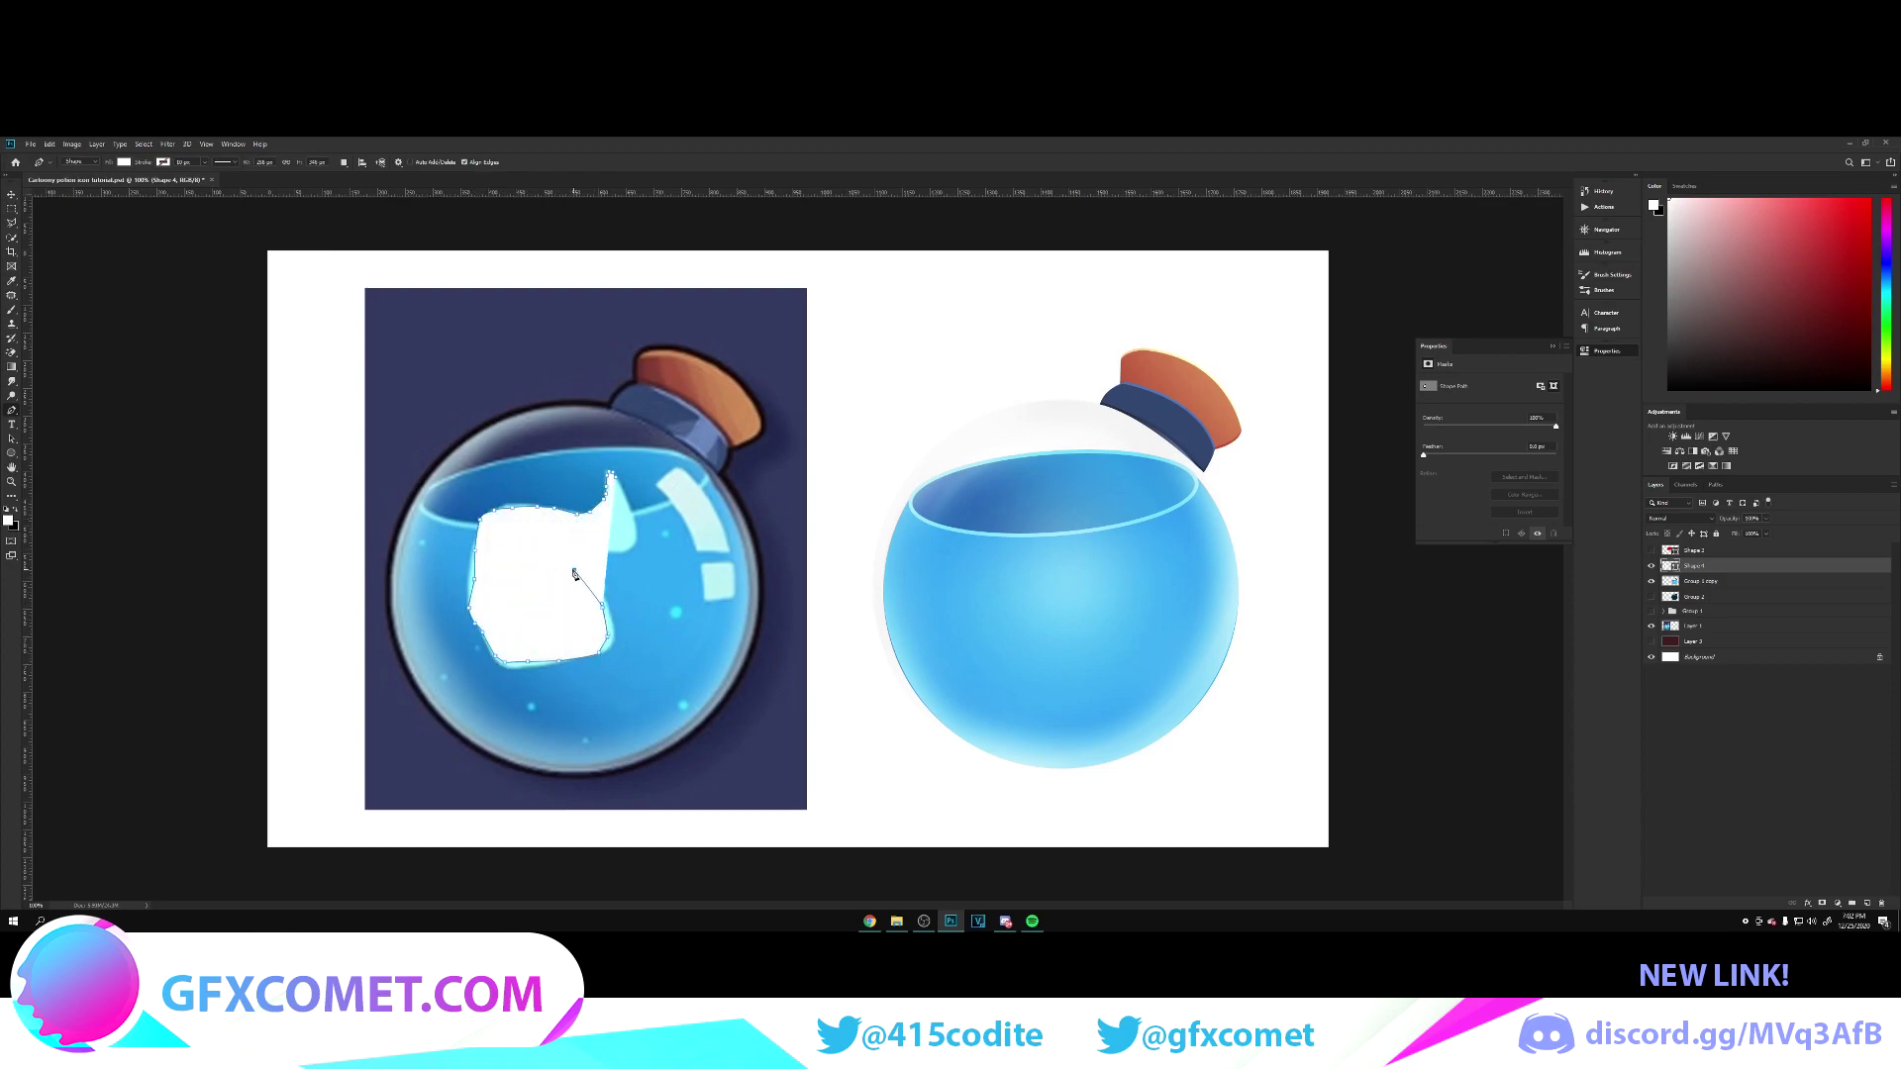
click(574, 569)
Step: Lower the traced shape's opacity and outline the inner spiral and upper arm back to the tip, completing the G
drag(1723, 522, 1703, 525)
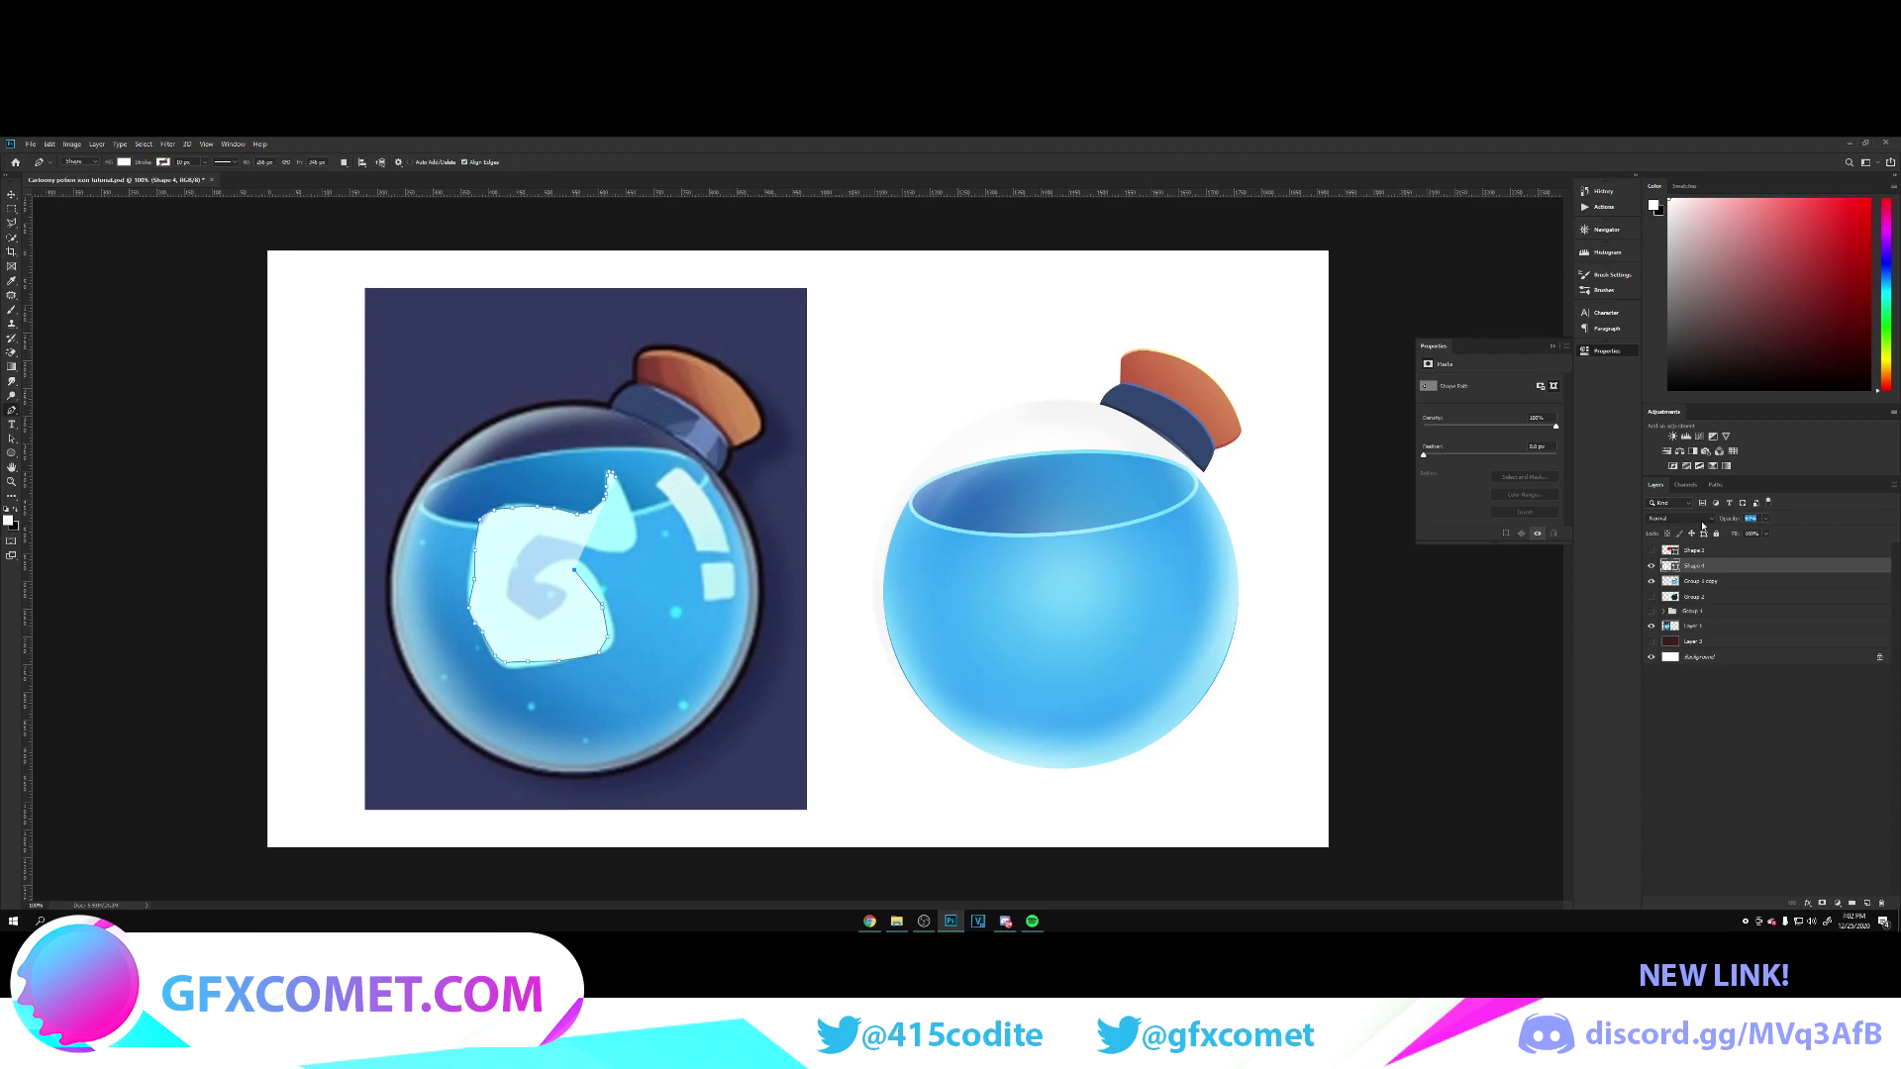
click(557, 567)
click(544, 579)
click(555, 586)
click(566, 588)
click(566, 600)
click(545, 615)
click(533, 616)
click(503, 607)
click(515, 558)
click(531, 535)
click(551, 533)
click(591, 540)
click(609, 550)
click(638, 543)
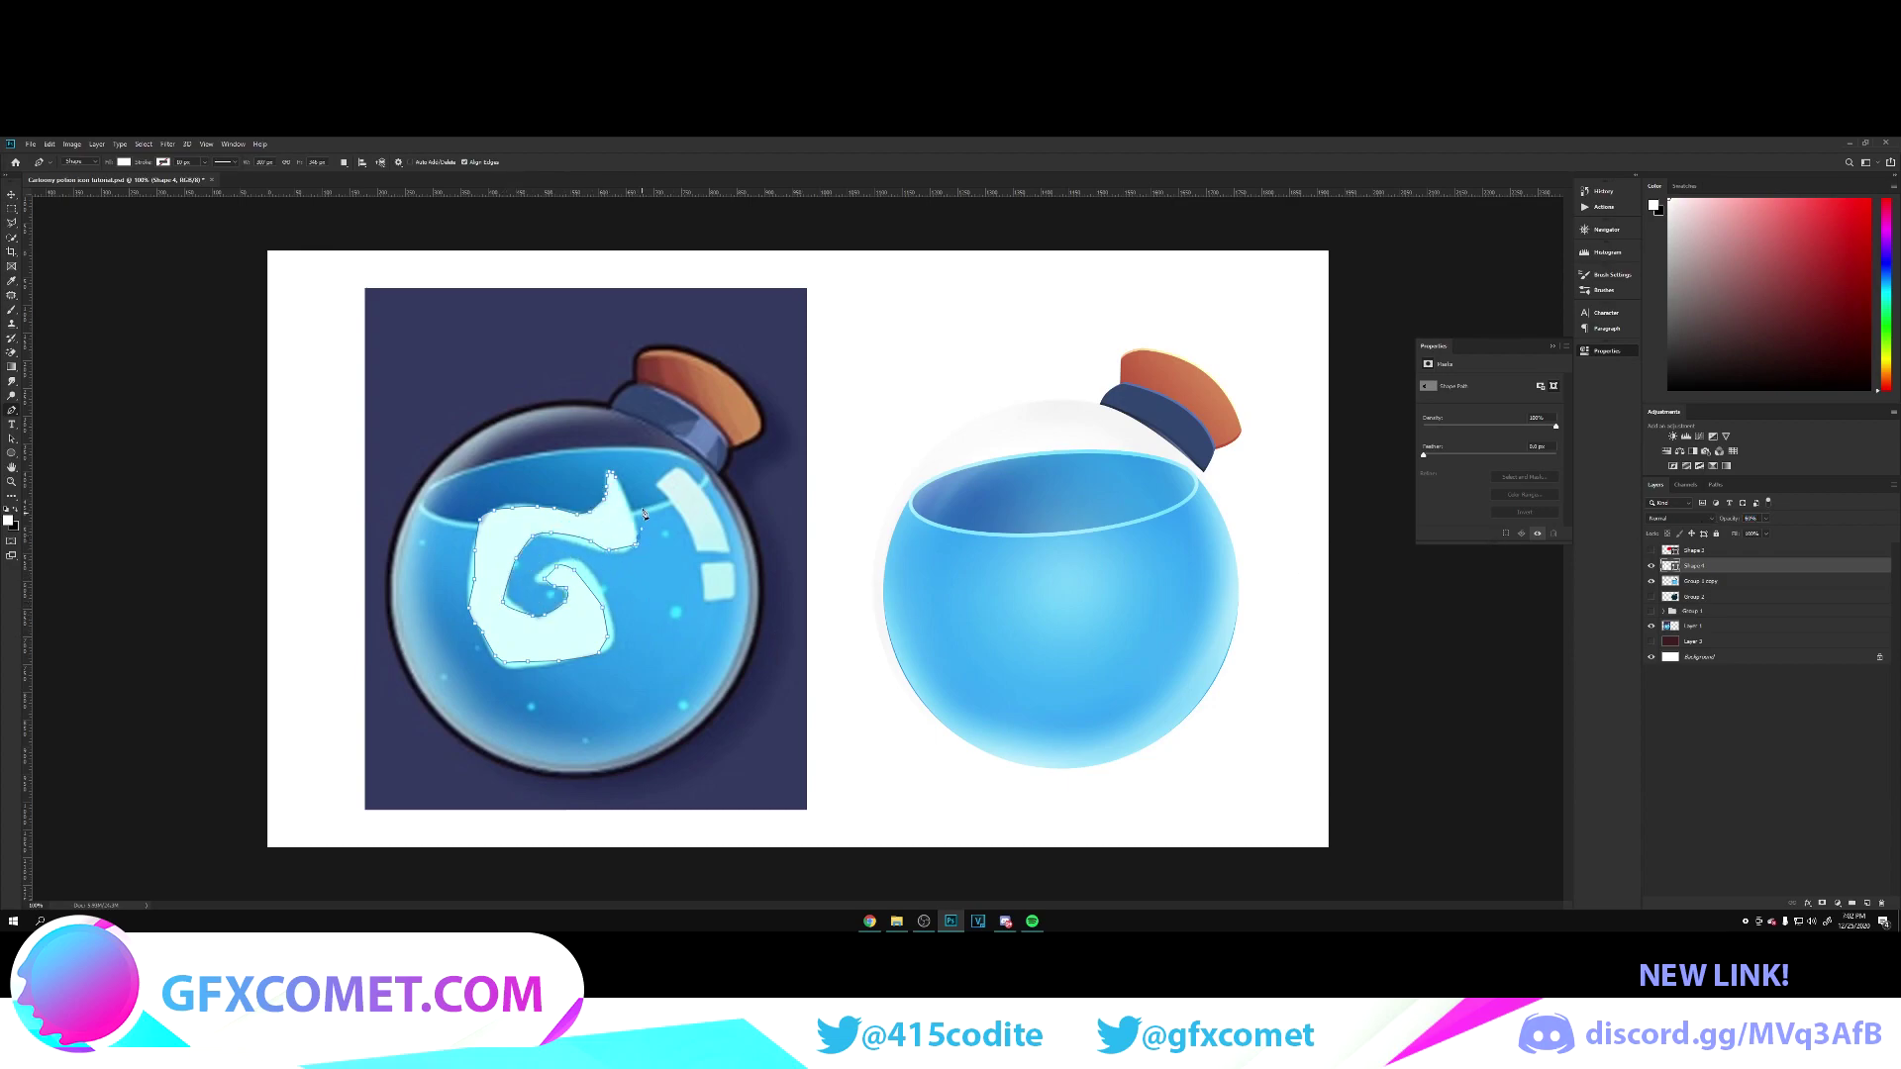
click(642, 503)
click(622, 480)
Step: Place the G over the recreated bottle's liquid at 100% opacity with Overlay blending
key(v)
drag(637, 624, 1155, 624)
drag(1731, 522, 1798, 526)
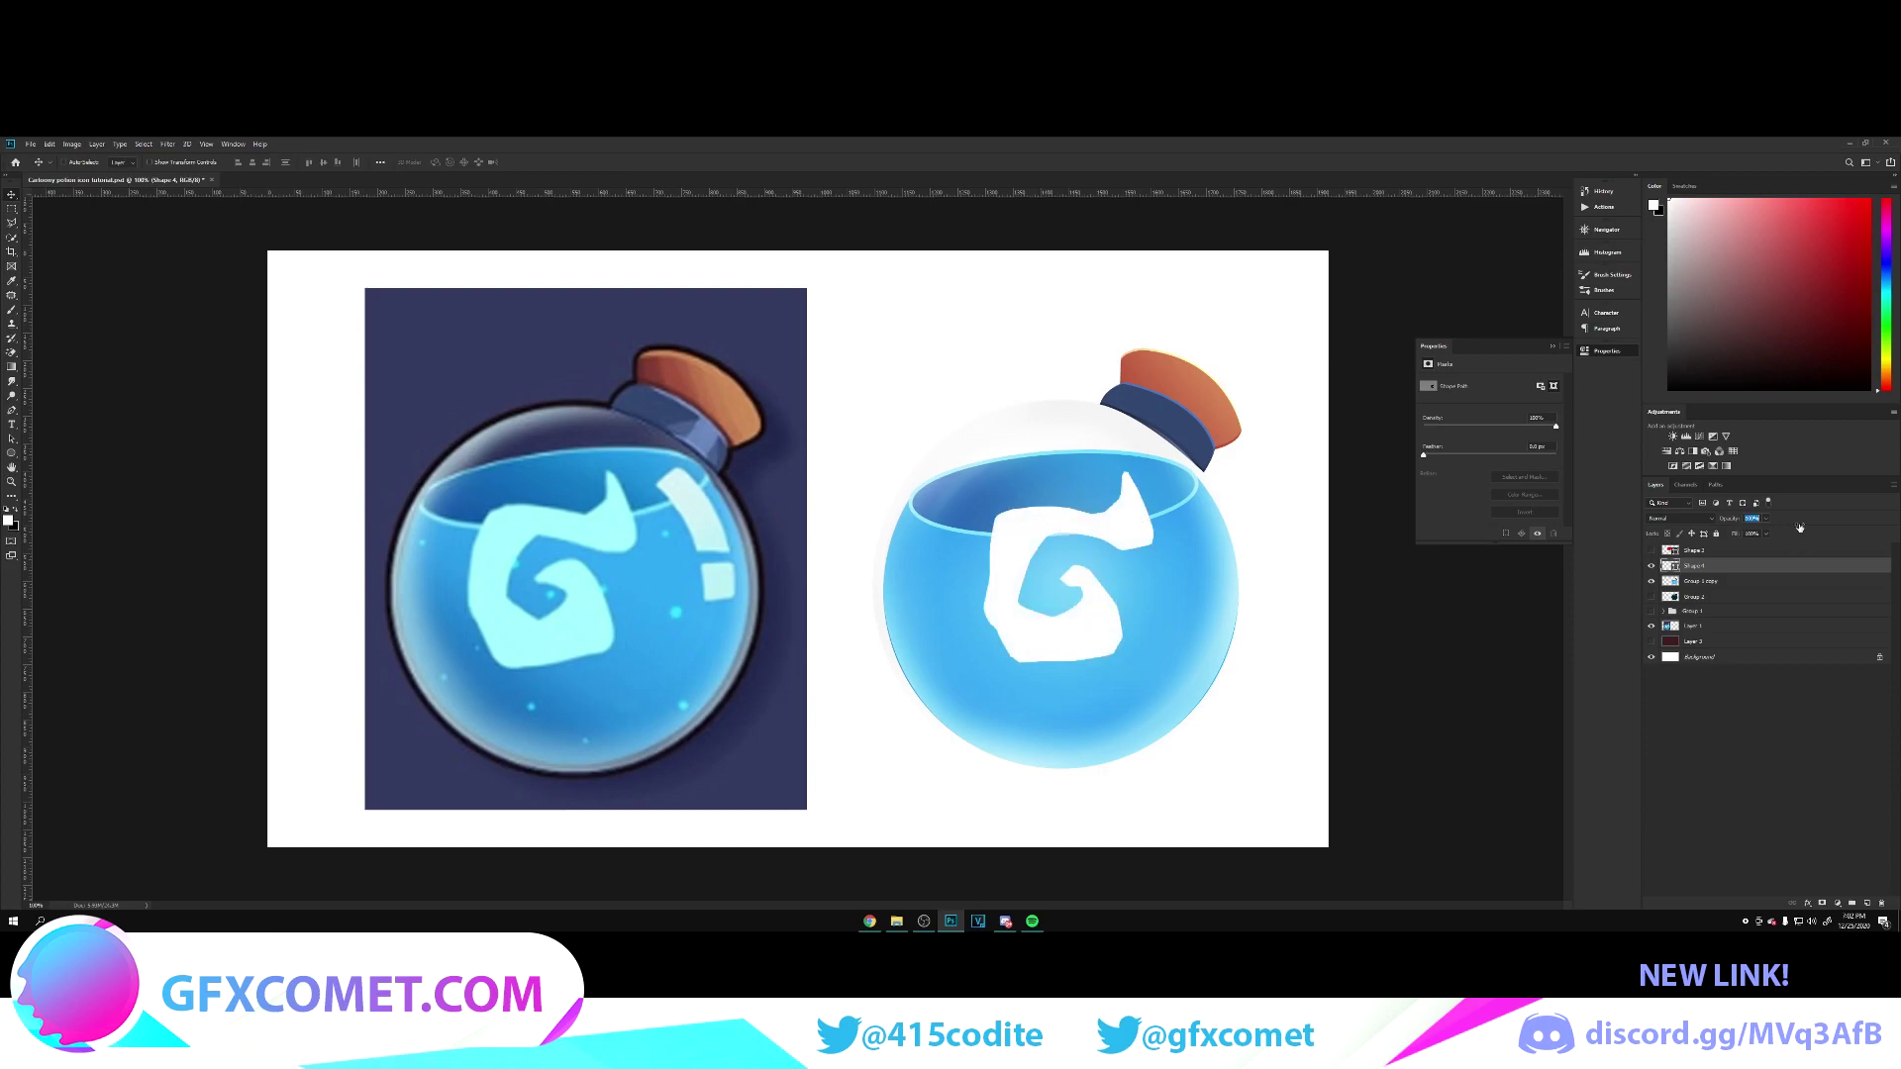
drag(1154, 547, 1146, 540)
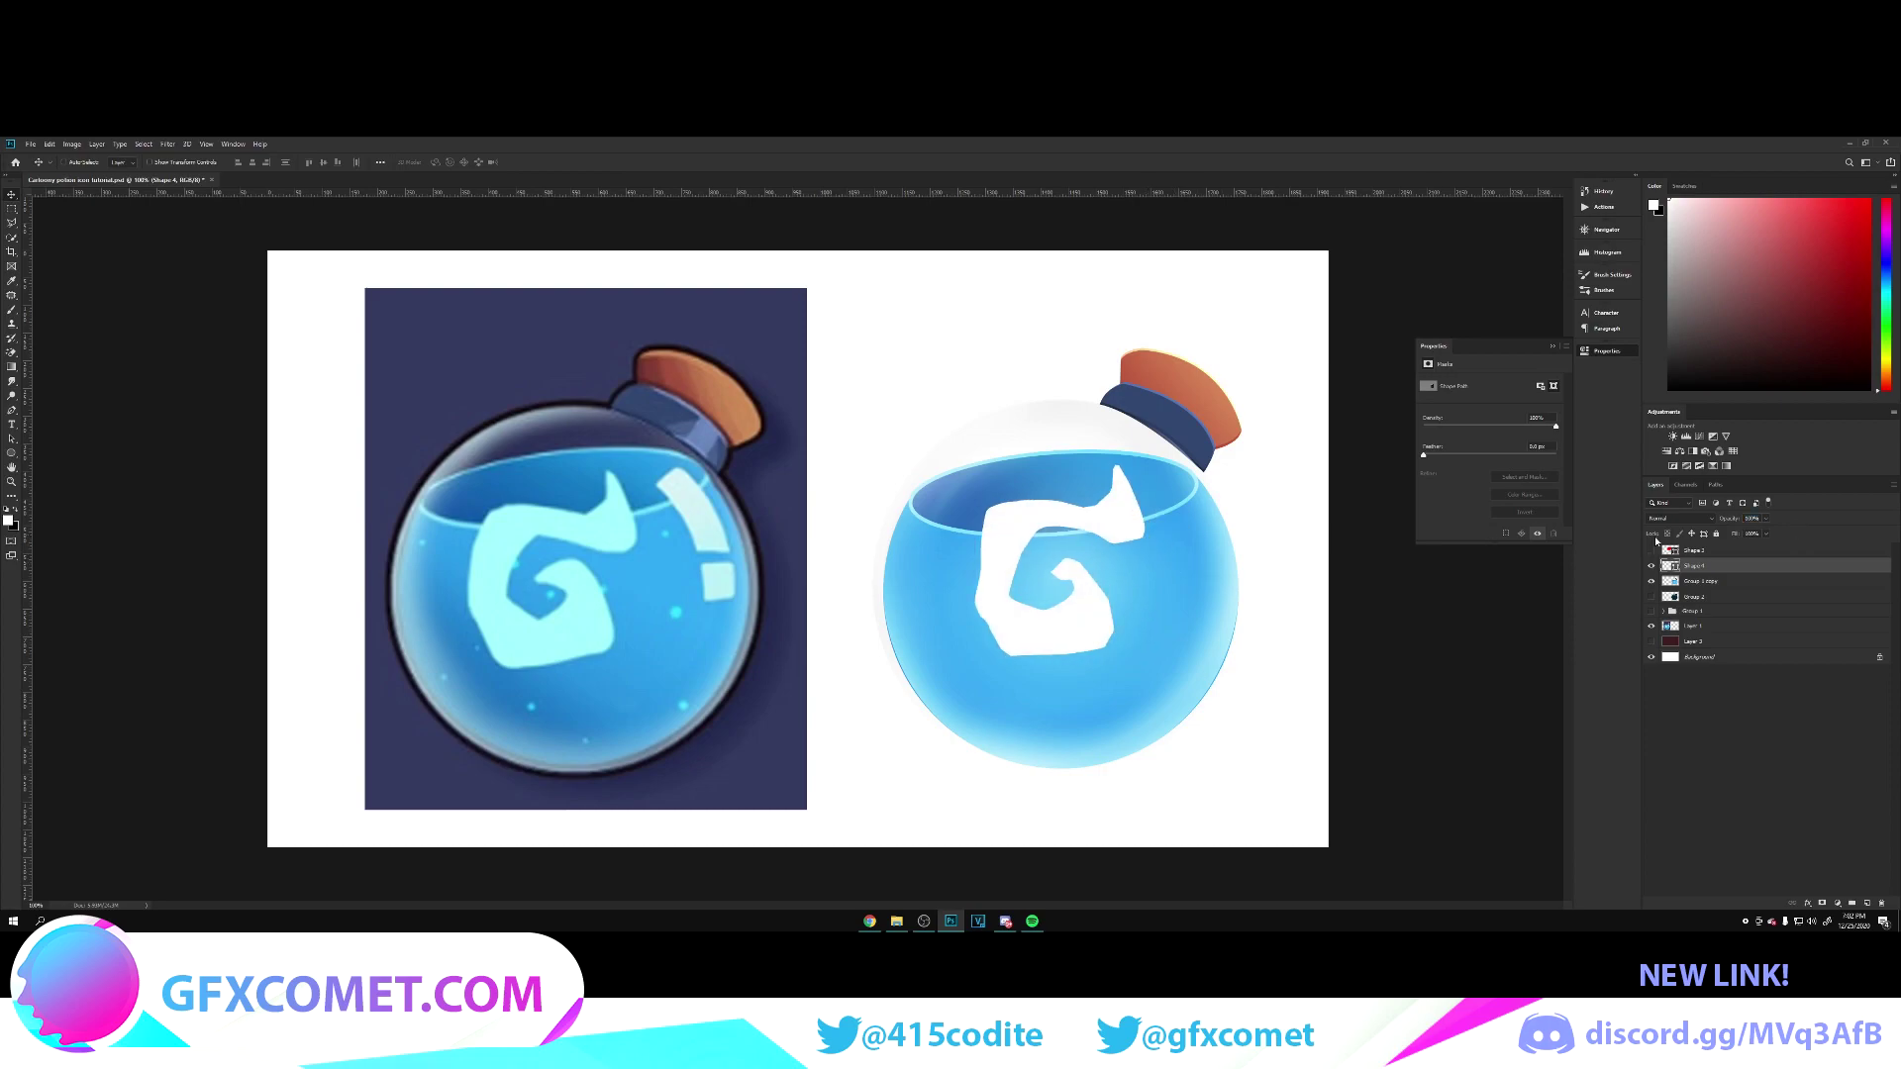
click(1680, 518)
click(1678, 635)
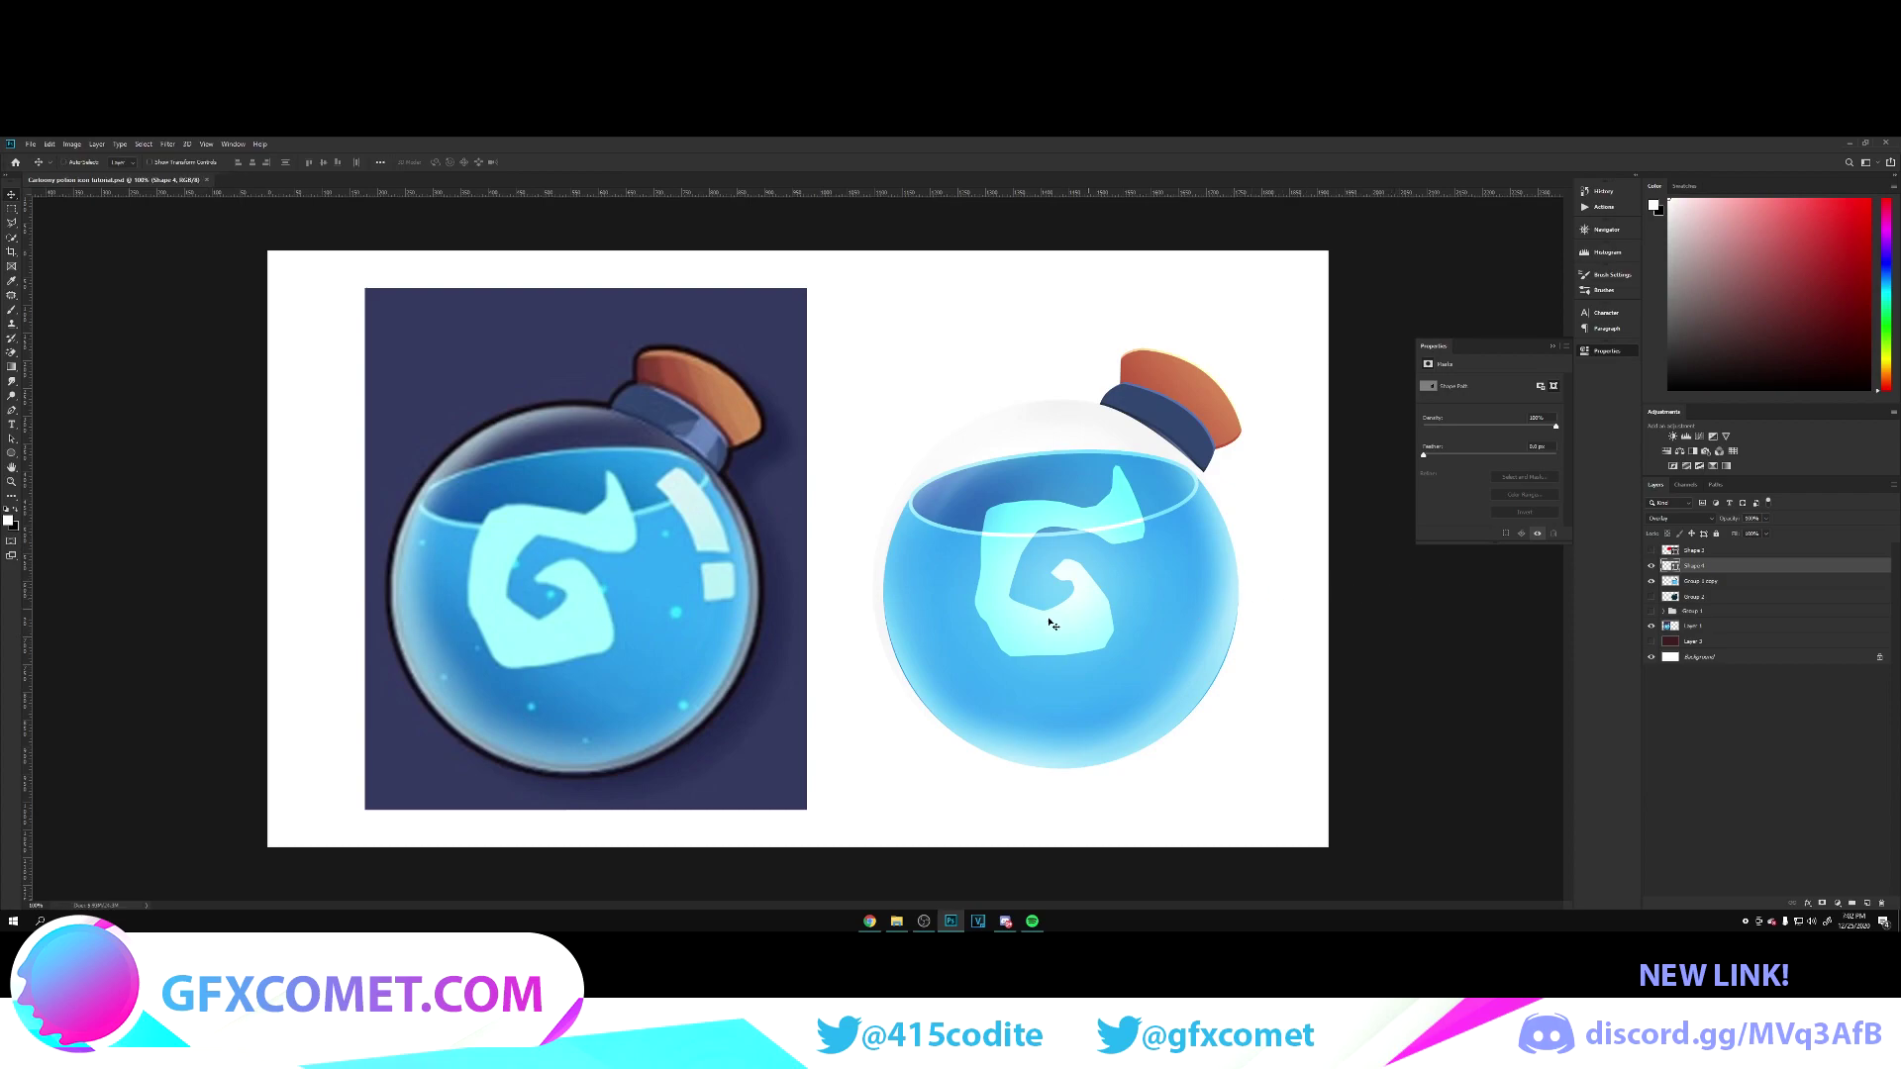
Step: Draw a small white circle on a new layer in the liquid beside the G's upper arm with the Ellipse tool
key(ctrl+shift+alt+n)
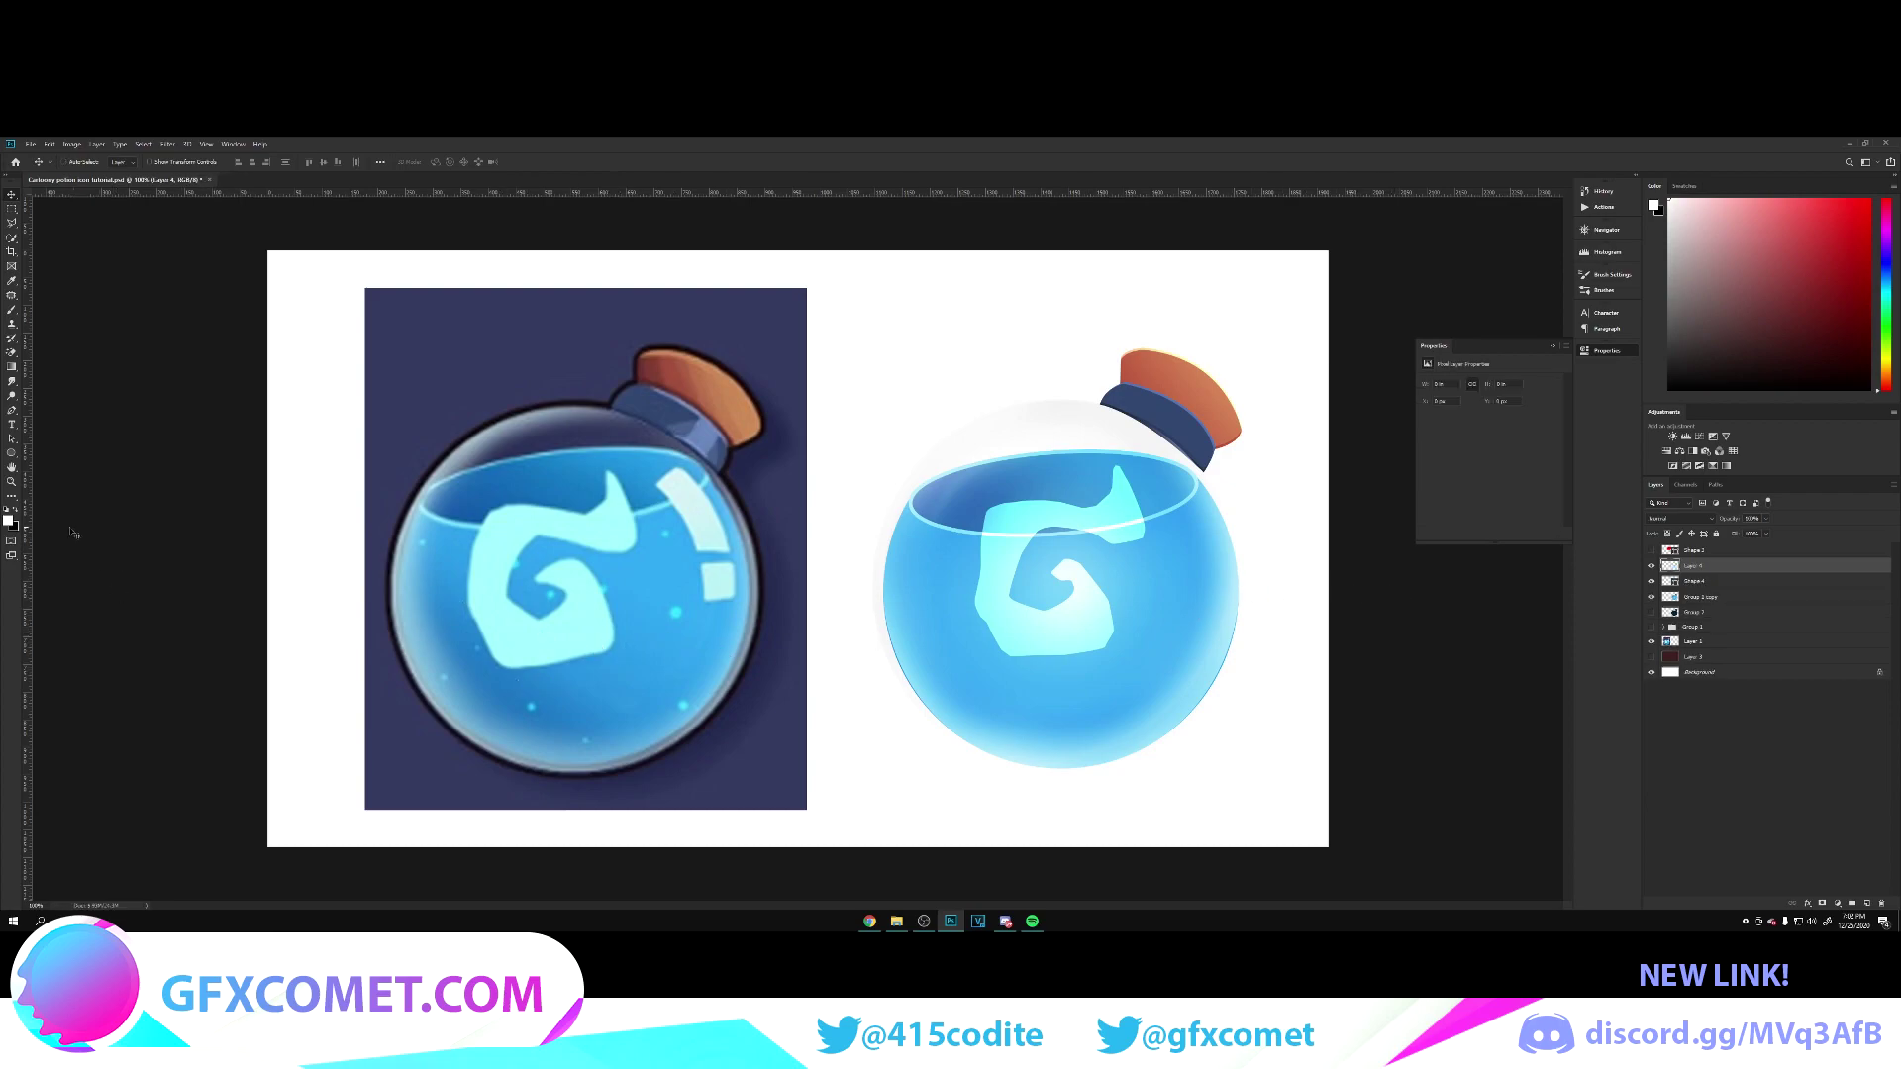
right_click(10, 453)
click(60, 474)
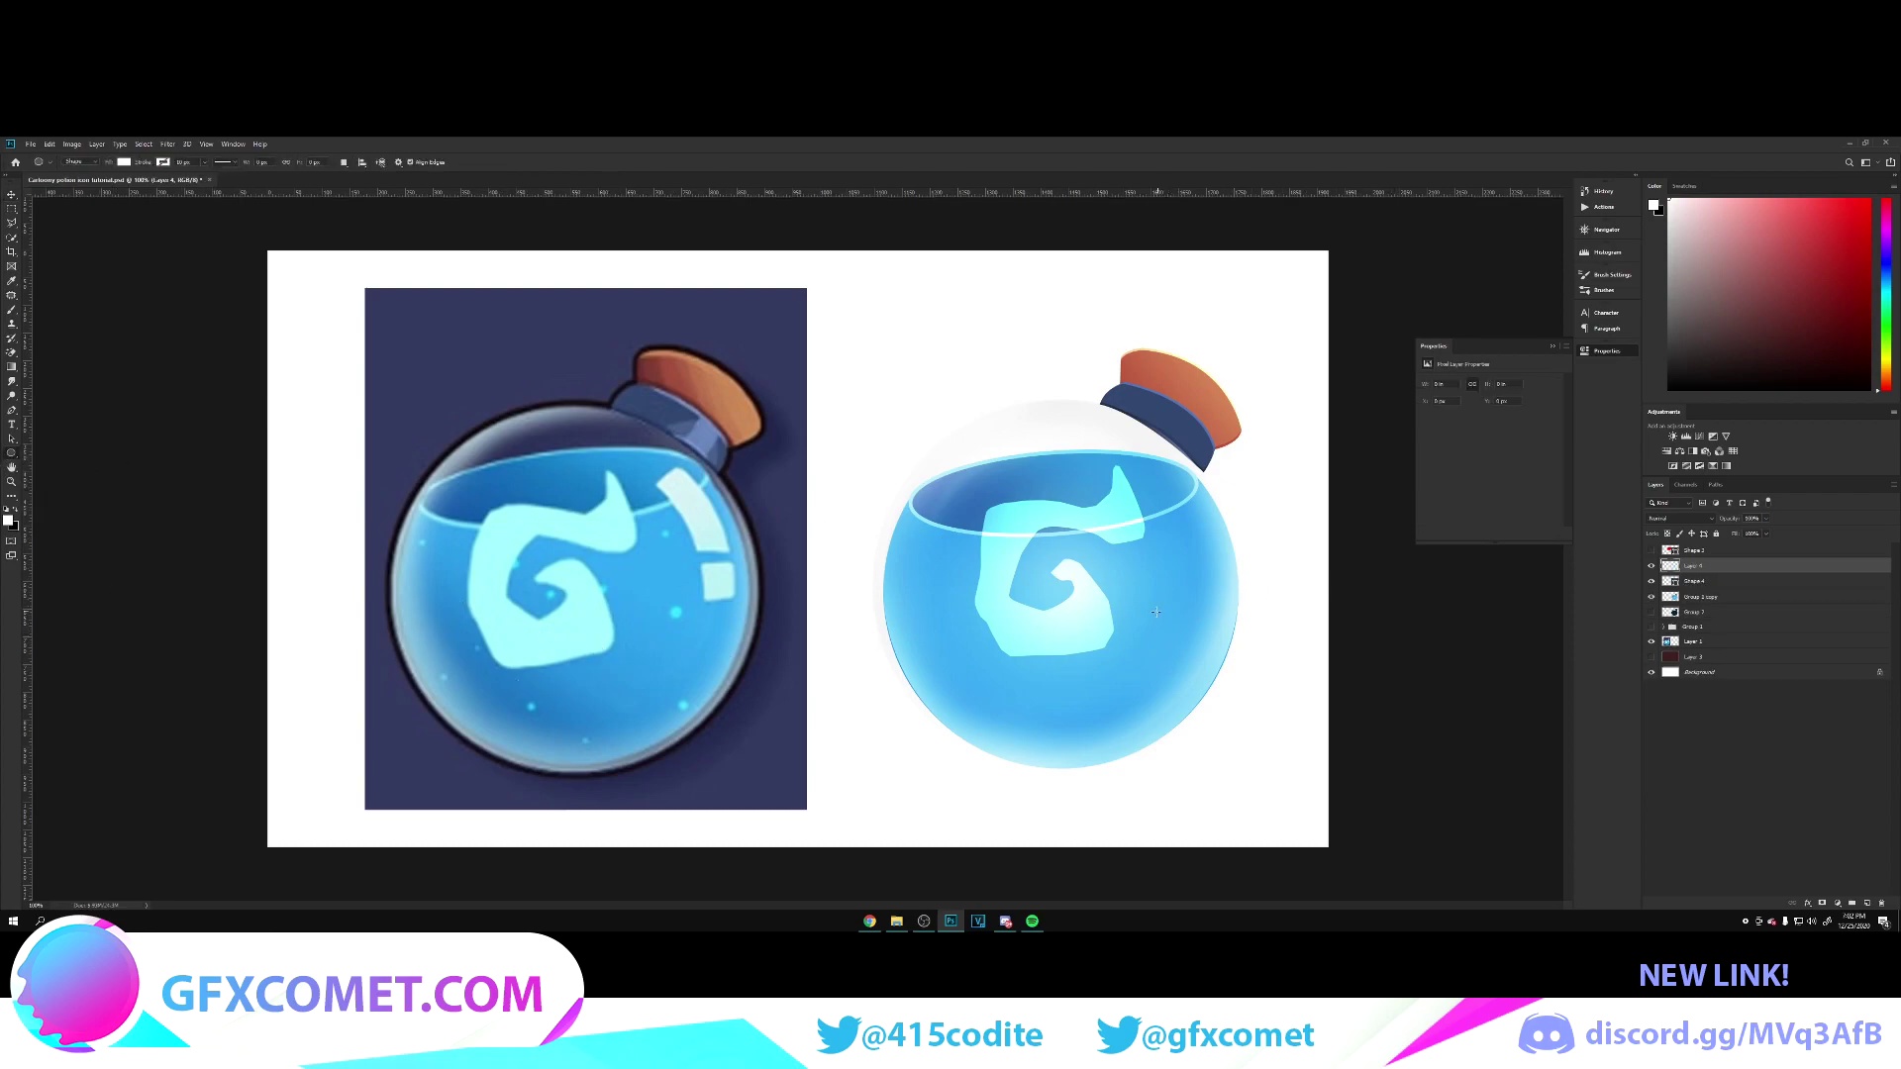
drag(1165, 622, 1192, 554)
Step: Duplicate the white circle, scale the copy down, and scatter further small copies across the liquid as bubbles
key(v)
drag(1190, 554, 978, 649)
key(ctrl+t)
key(Return)
drag(979, 649, 1031, 707)
drag(1057, 712, 975, 702)
drag(994, 699, 1167, 696)
drag(1156, 703, 1172, 740)
drag(1173, 739, 1211, 602)
drag(1210, 602, 1266, 606)
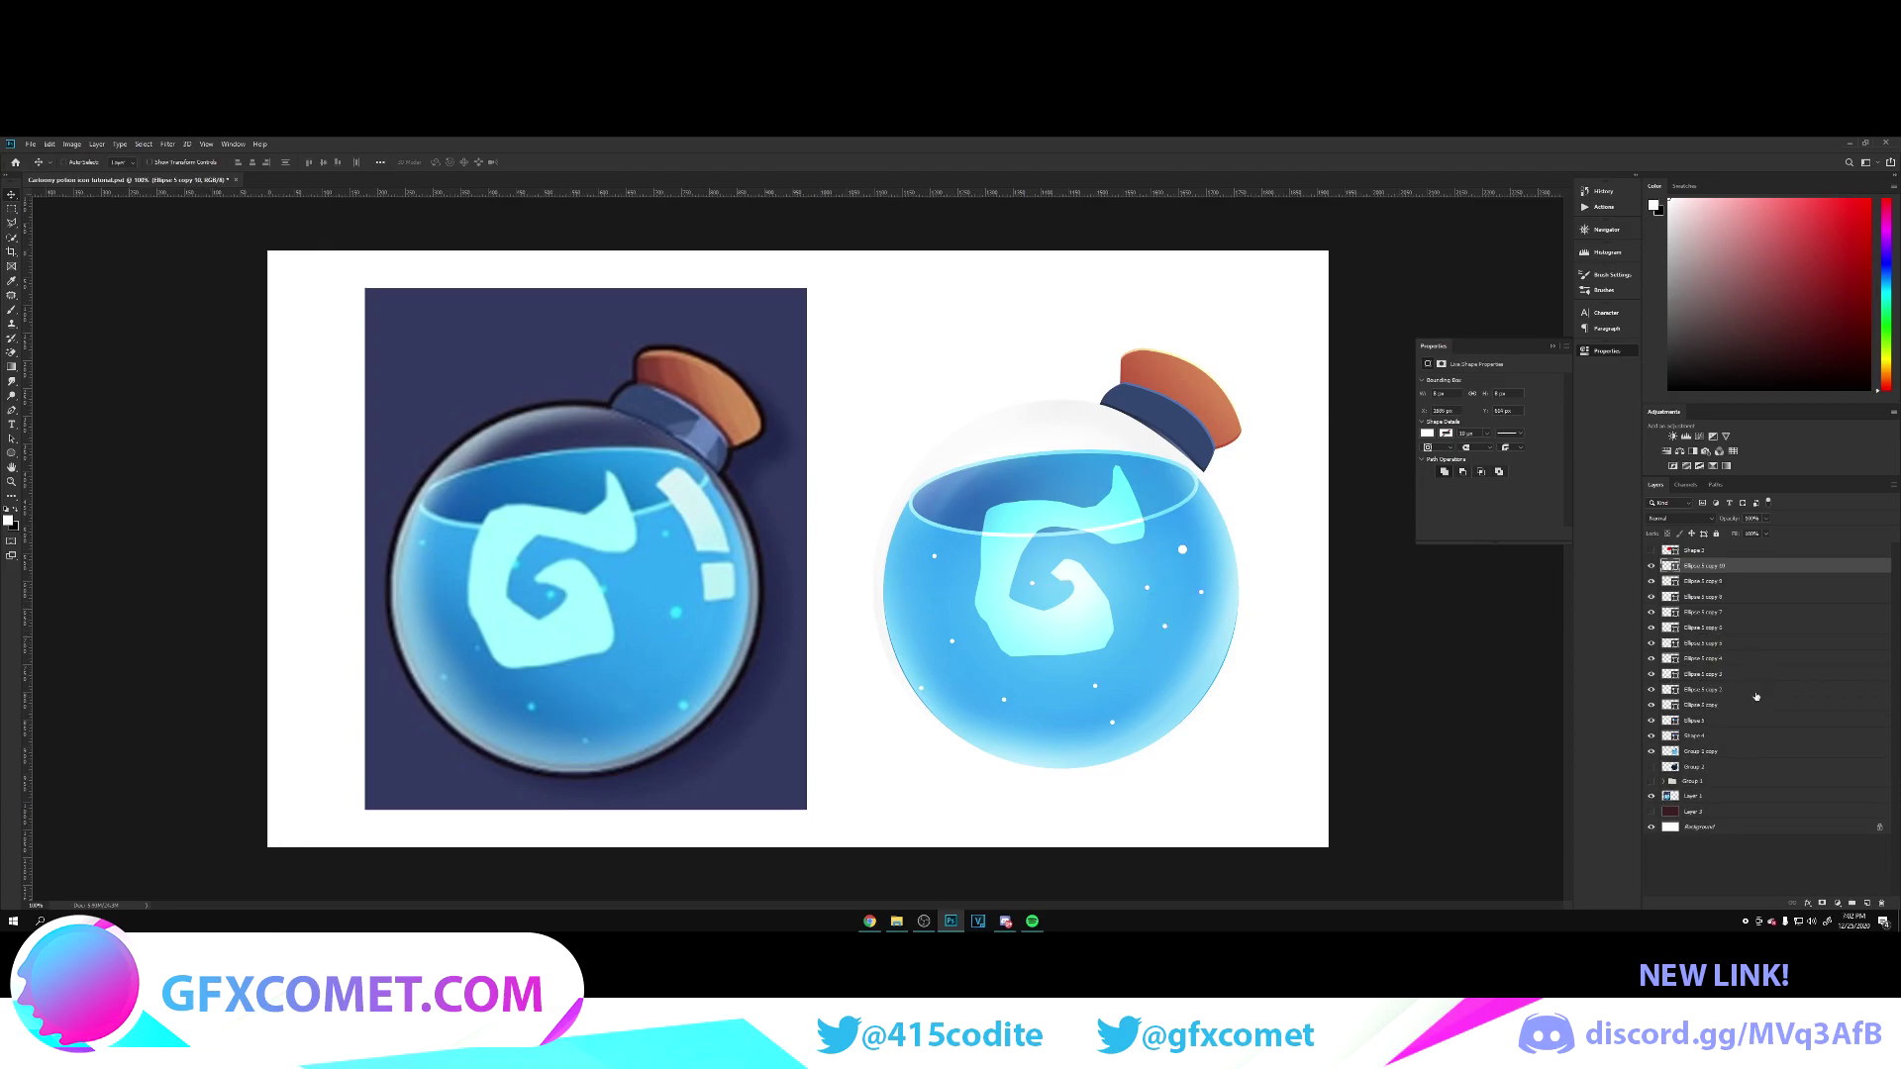
Step: Merge all the bubble ellipses into one layer, set it to Overlay, and nudge the bubbles slightly up and sideways
shift+click(1654, 730)
key(ctrl+e)
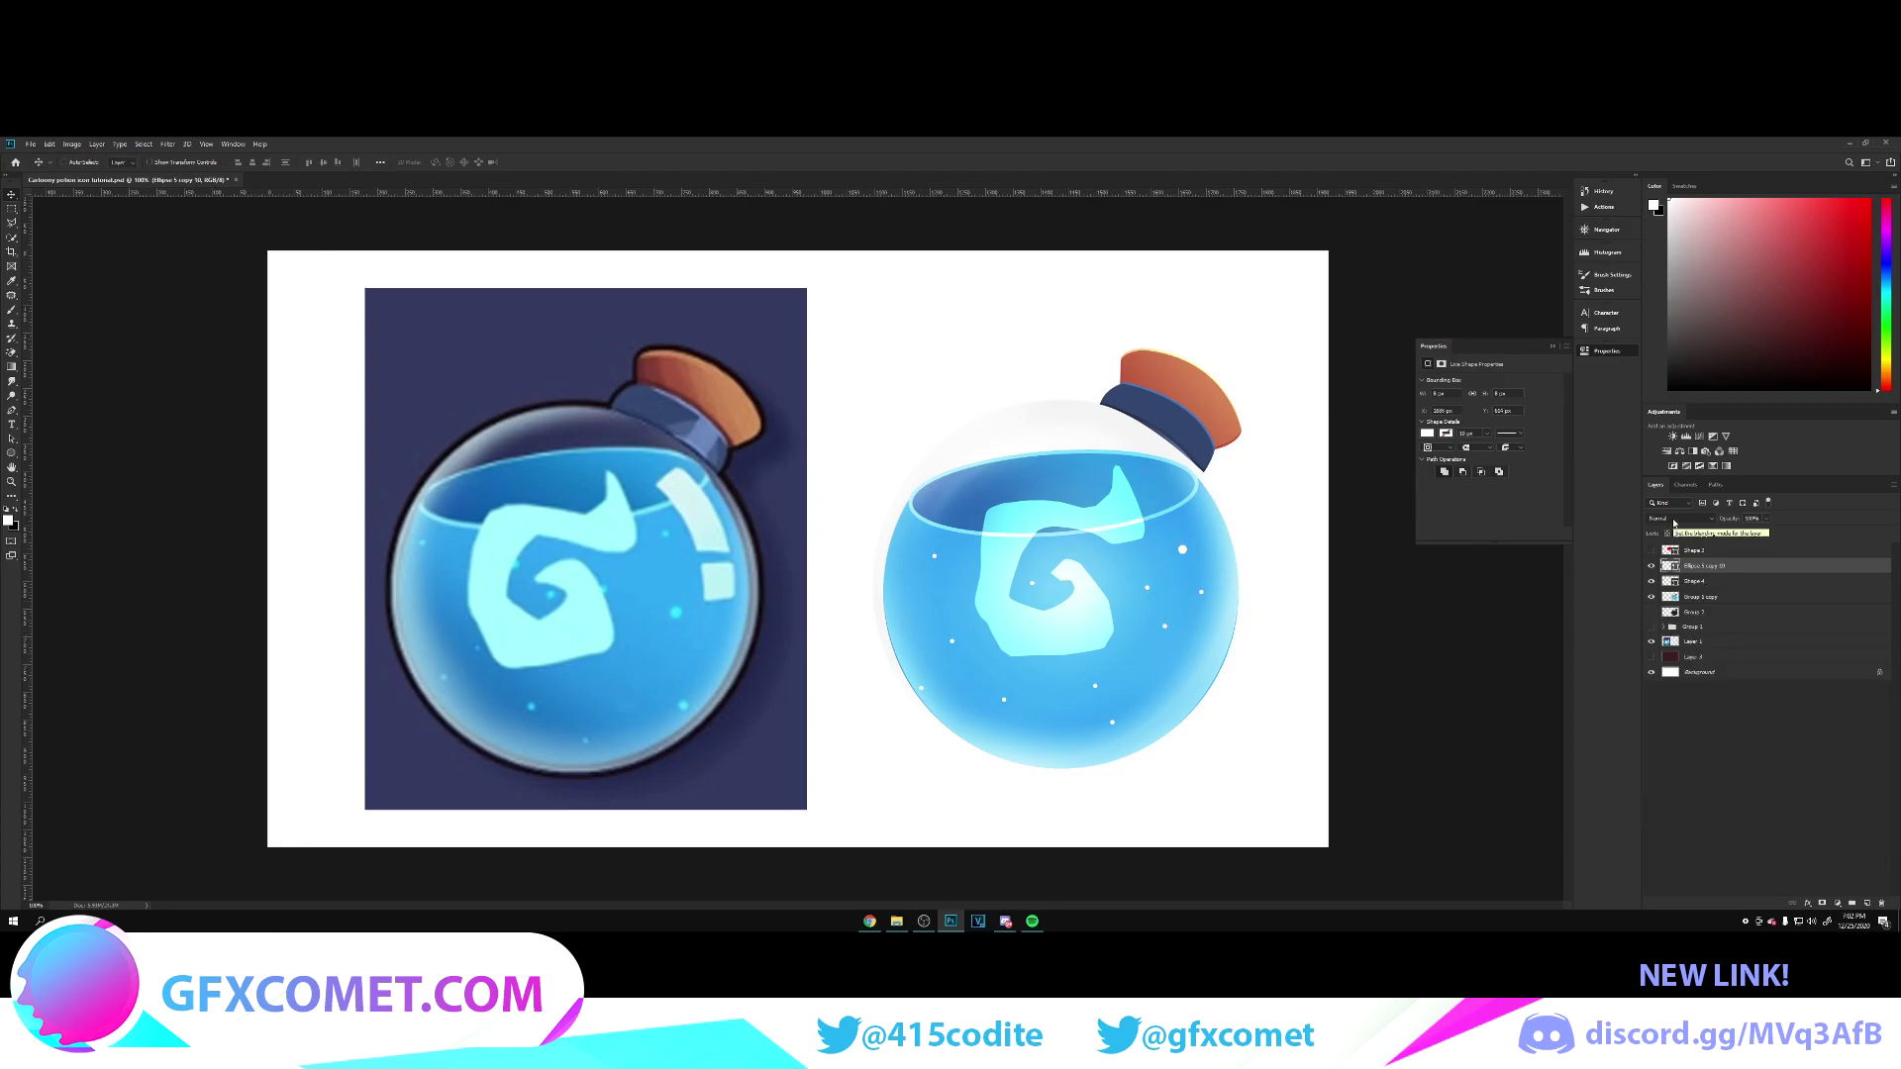
click(1673, 521)
click(1682, 655)
drag(1293, 597, 1298, 592)
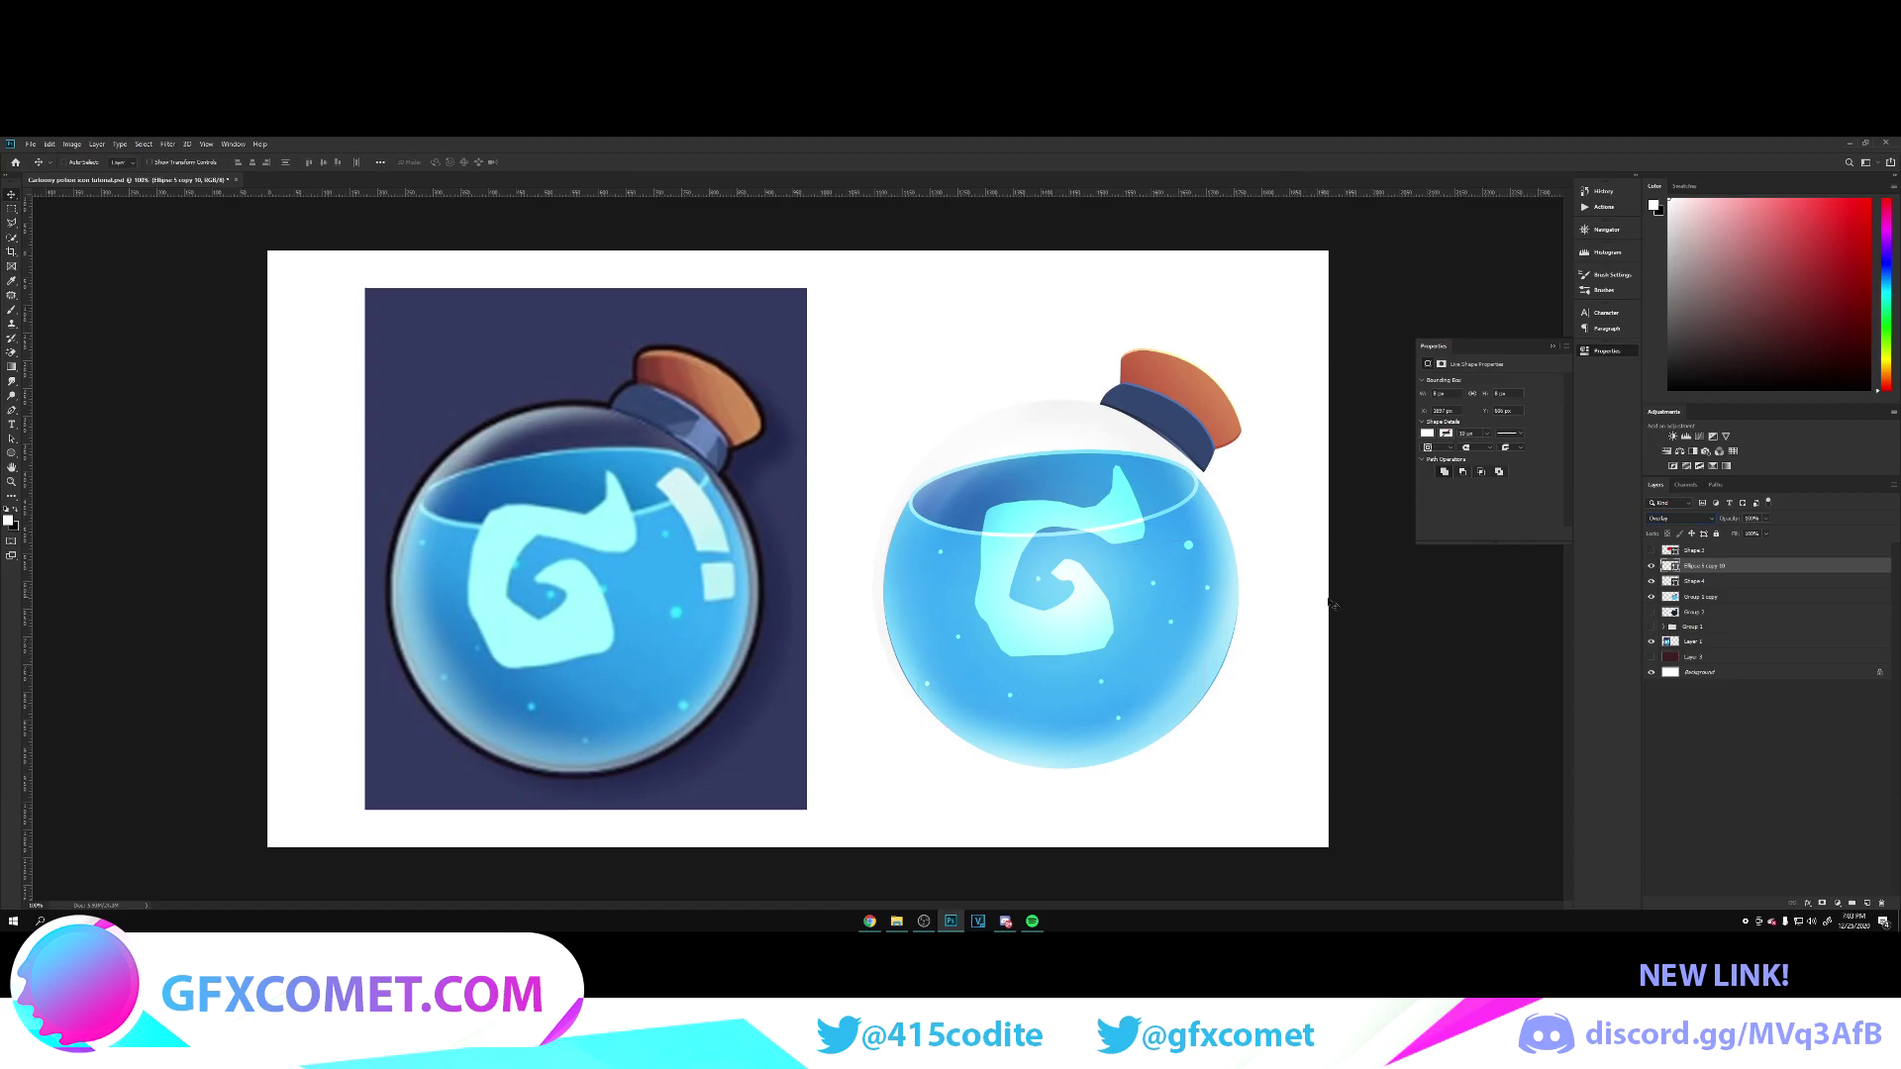
Step: Hide the white background layer behind the artwork
click(1656, 675)
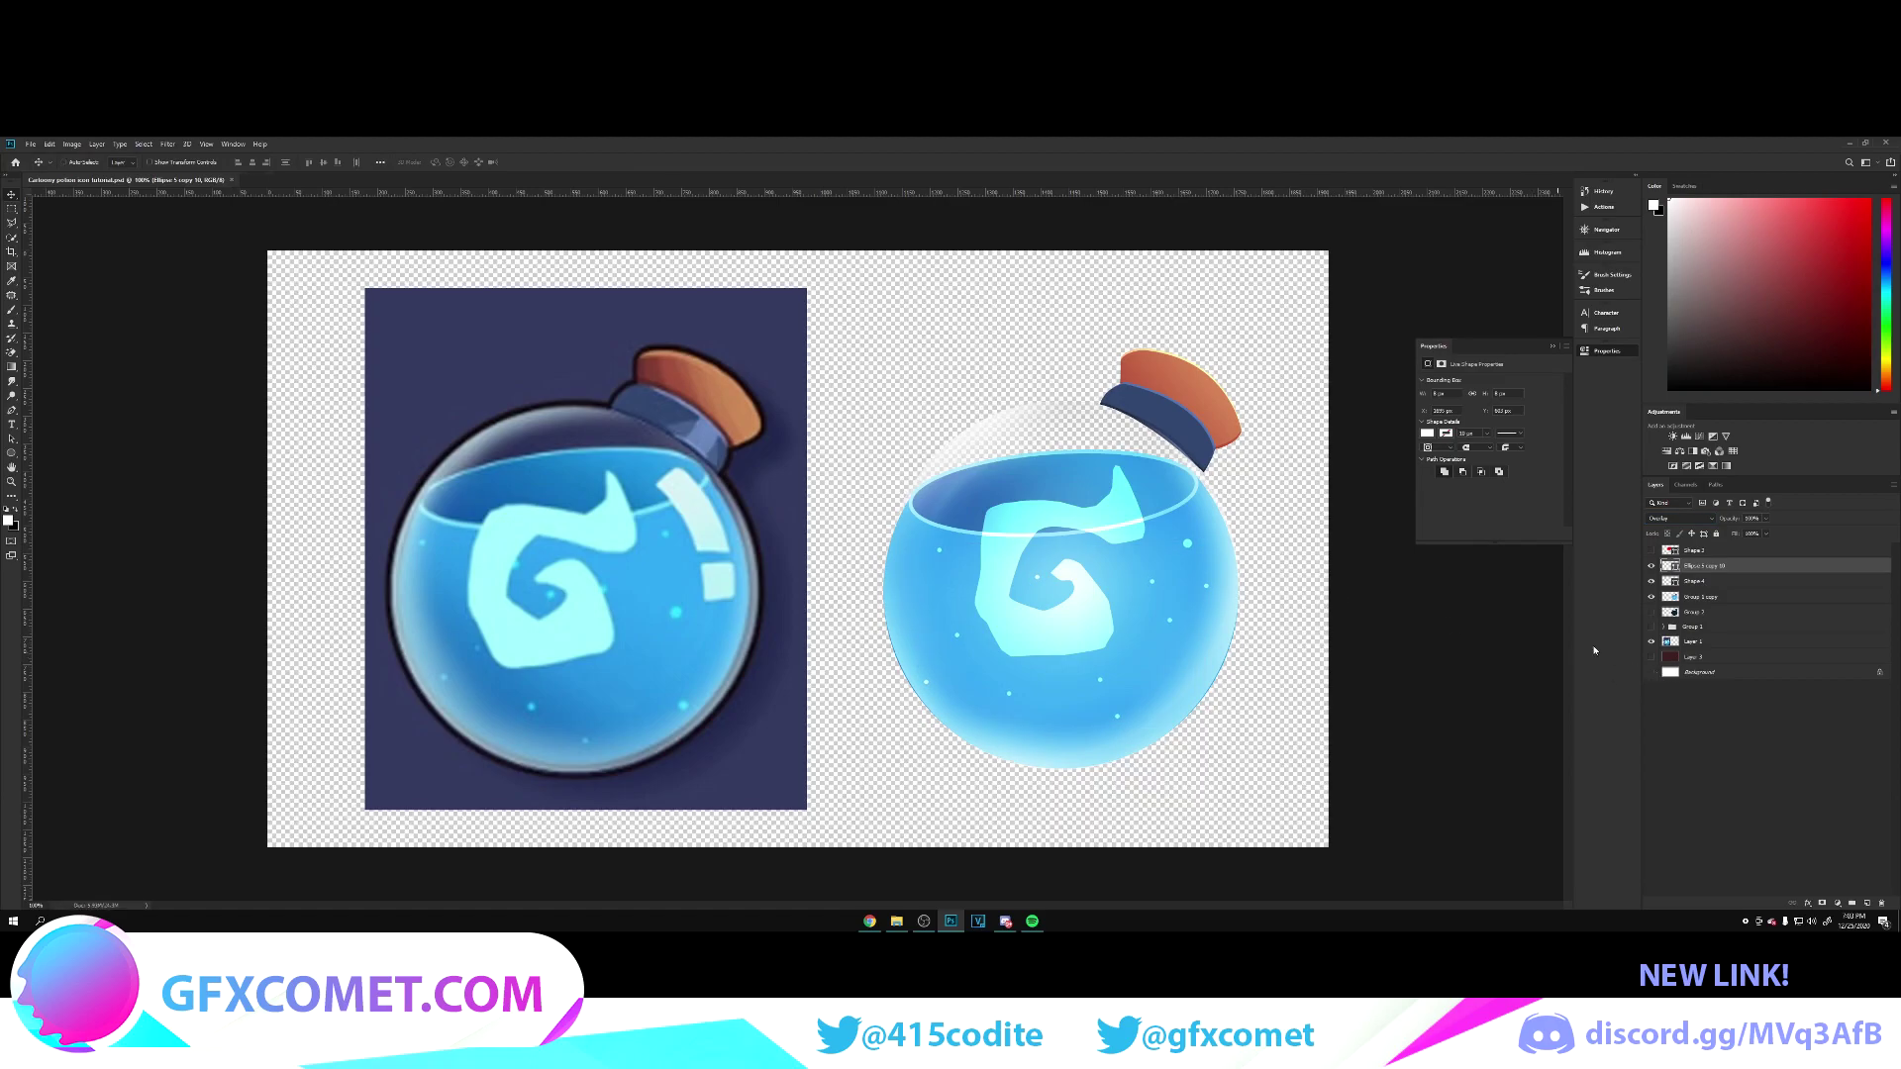